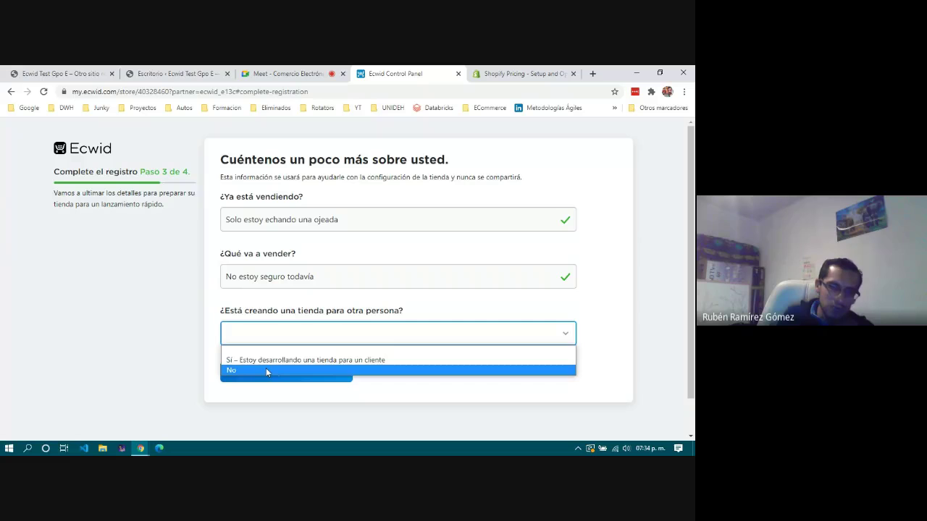
Answer No to building for a client and Sí with WordPress as platform, then finish registration.
click(283, 373)
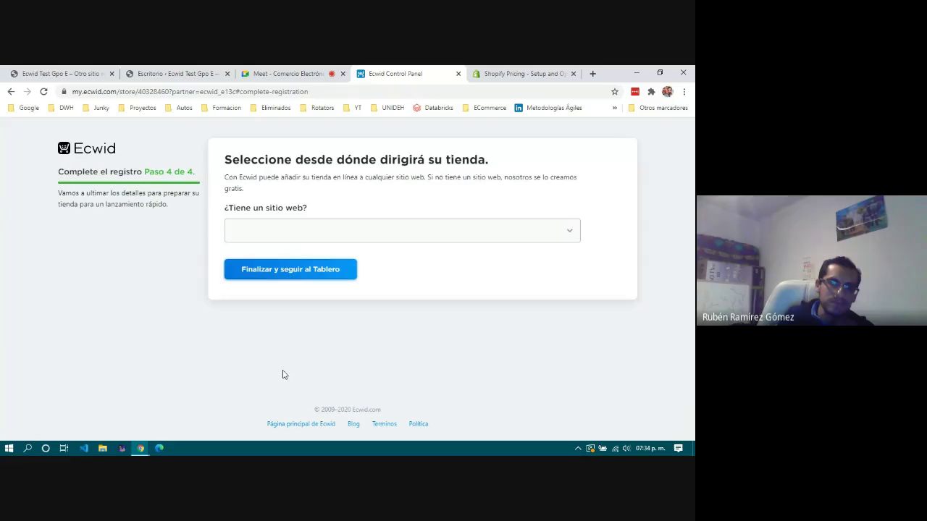
click(278, 233)
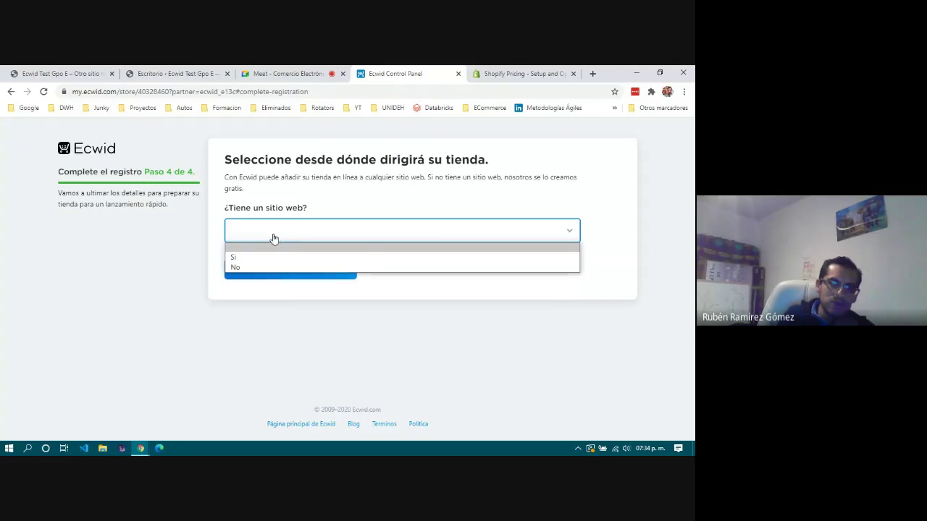
click(257, 258)
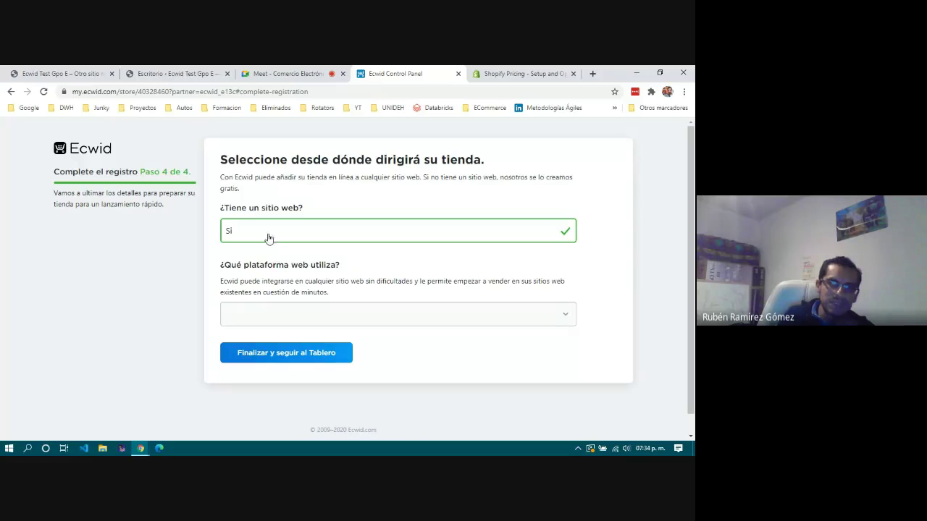
click(293, 316)
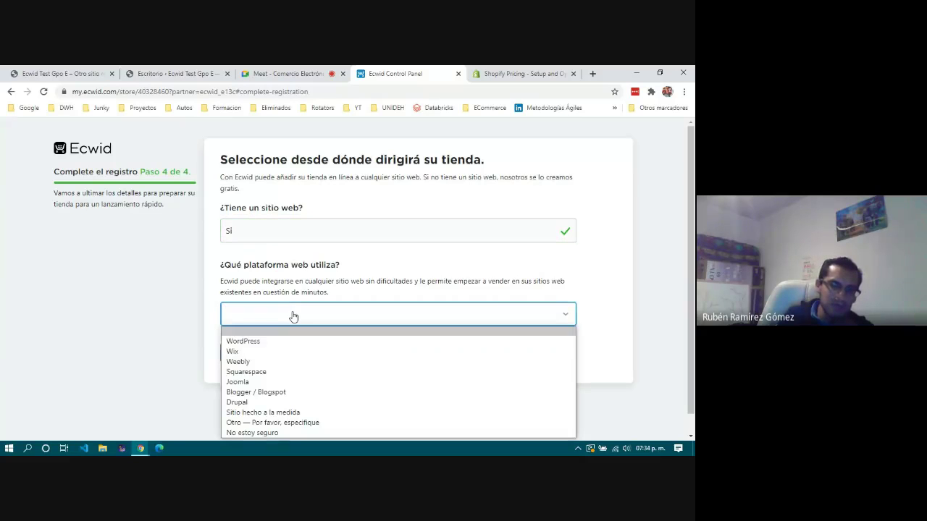
click(247, 342)
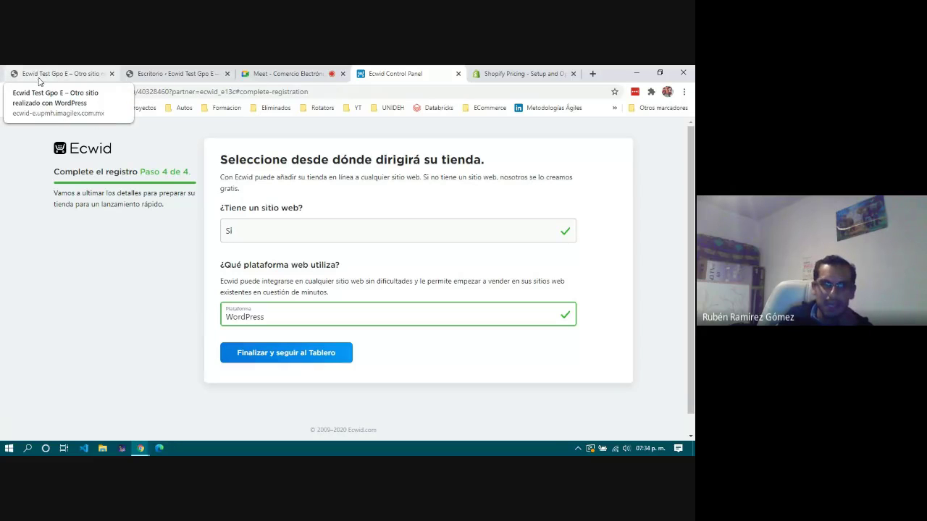
click(301, 359)
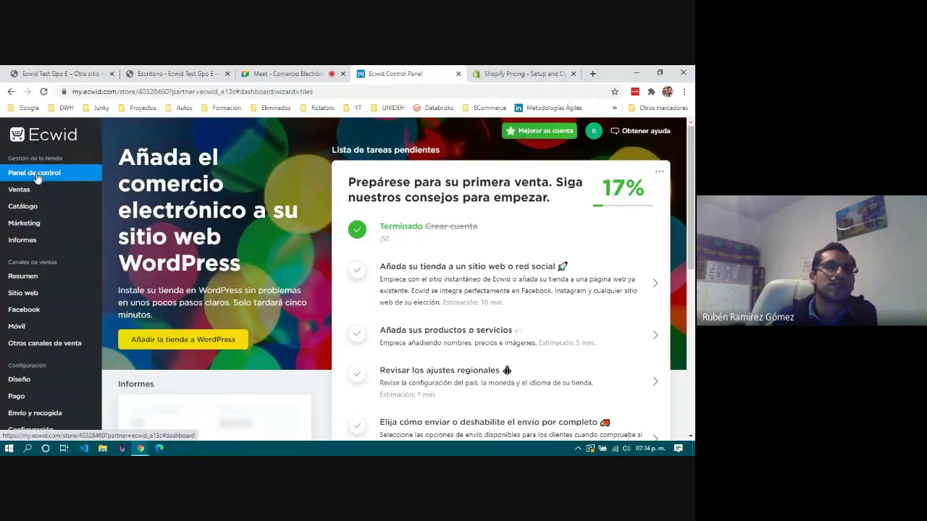
Open Catálogo > Productos and scroll through the nine sample products like Black Dress.
mouse_move(26, 192)
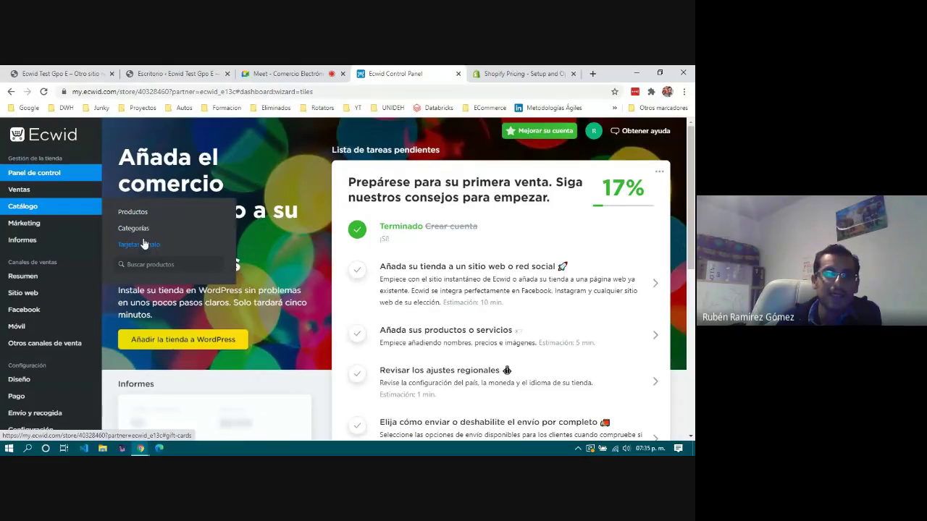
click(134, 214)
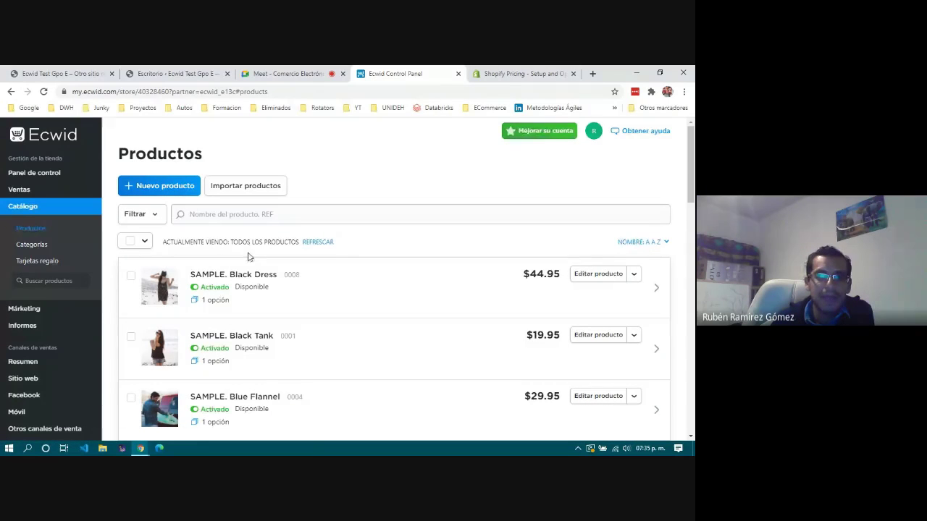
scroll(332, 289, down, 3)
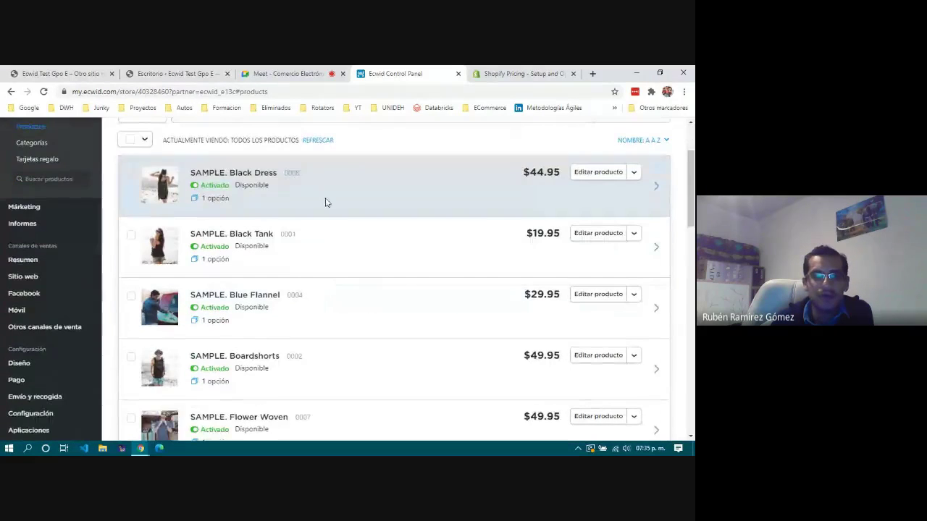
scroll(331, 282, down, 6)
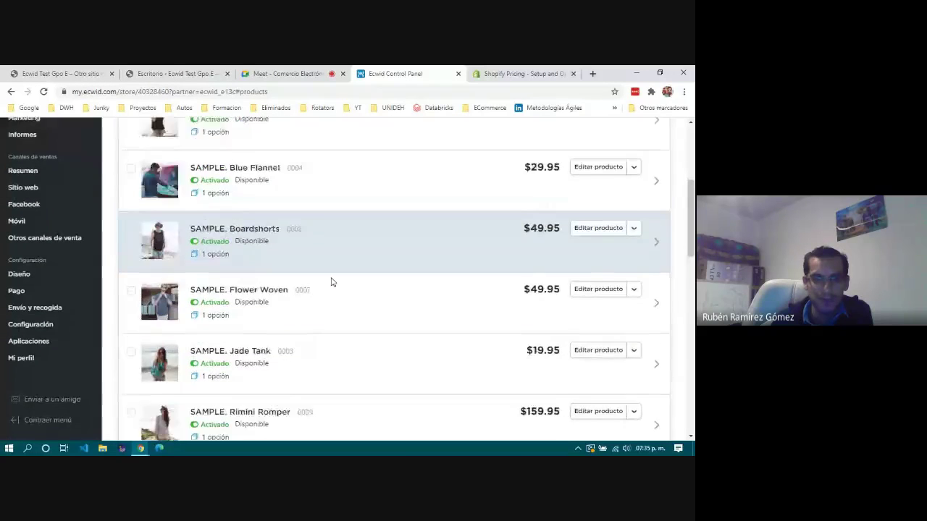
scroll(331, 282, up, 2)
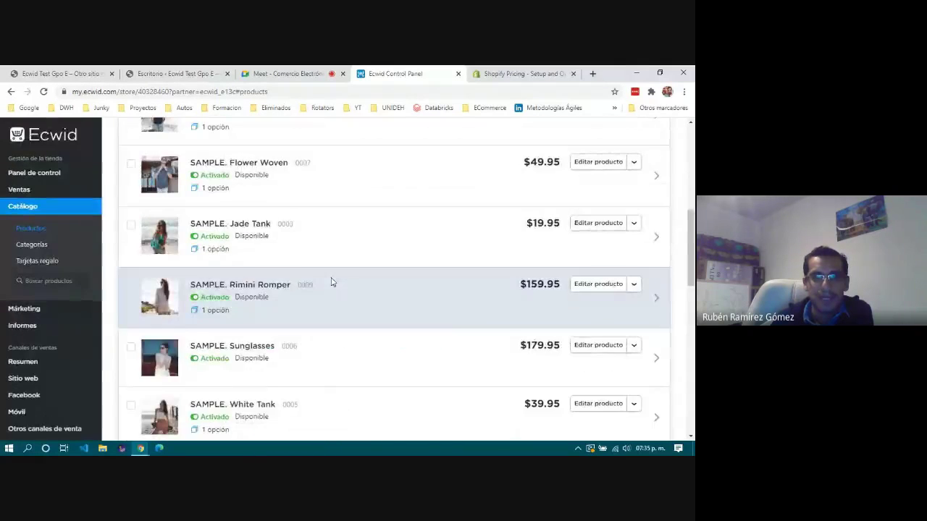
scroll(332, 281, down, 6)
scroll(331, 281, up, 12)
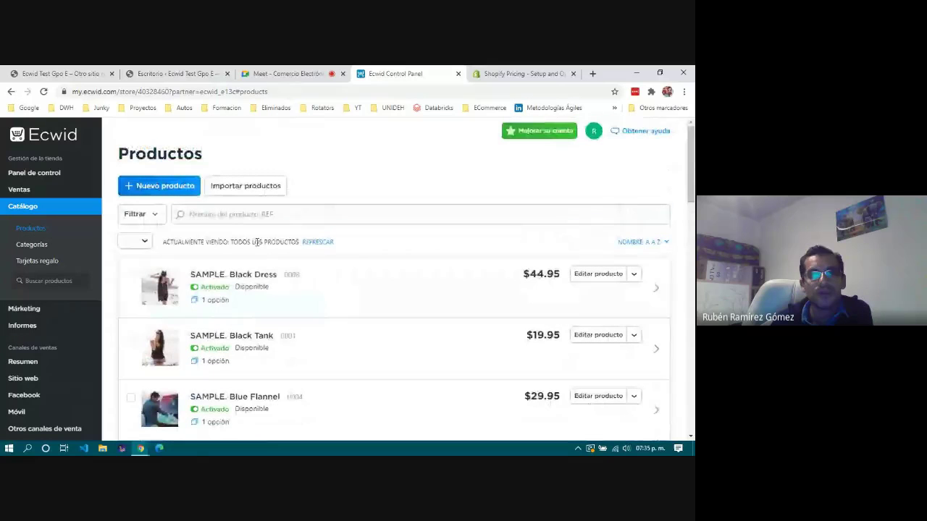
Start a new product with Nuevo producto.
click(169, 186)
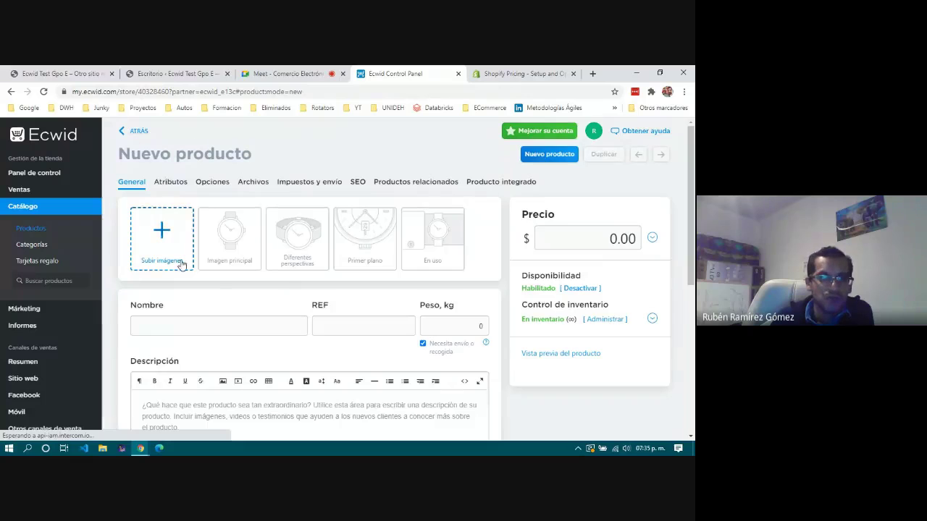
scroll(222, 285, down, 2)
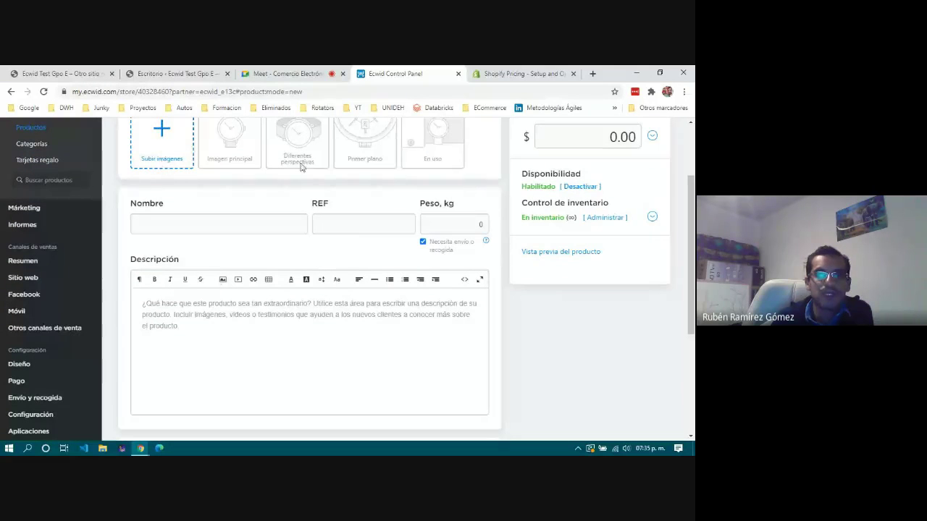
scroll(268, 309, up, 2)
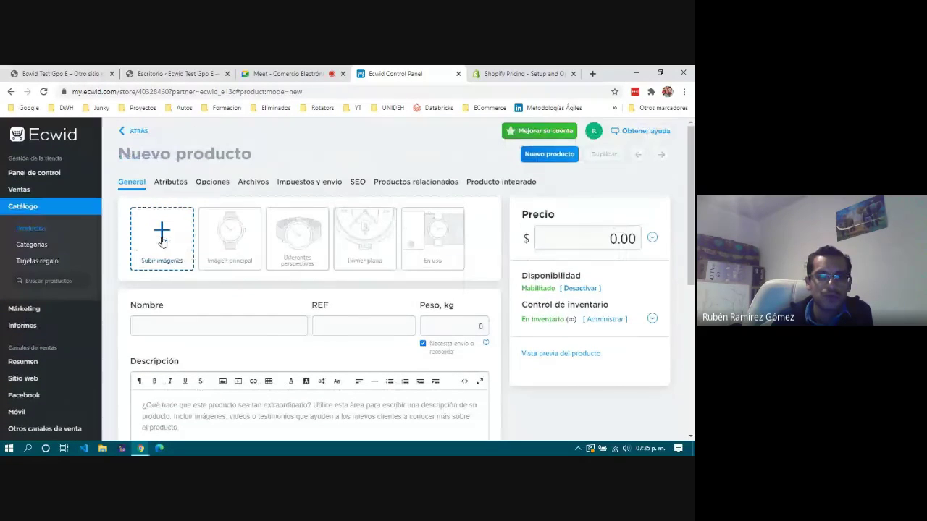
Upload img_02 from Descargas as the product's first image.
click(162, 241)
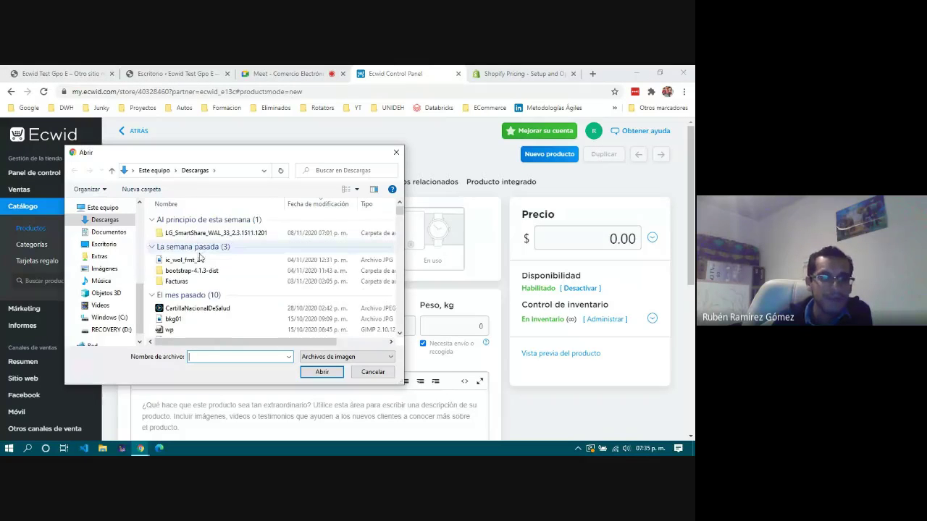
click(210, 310)
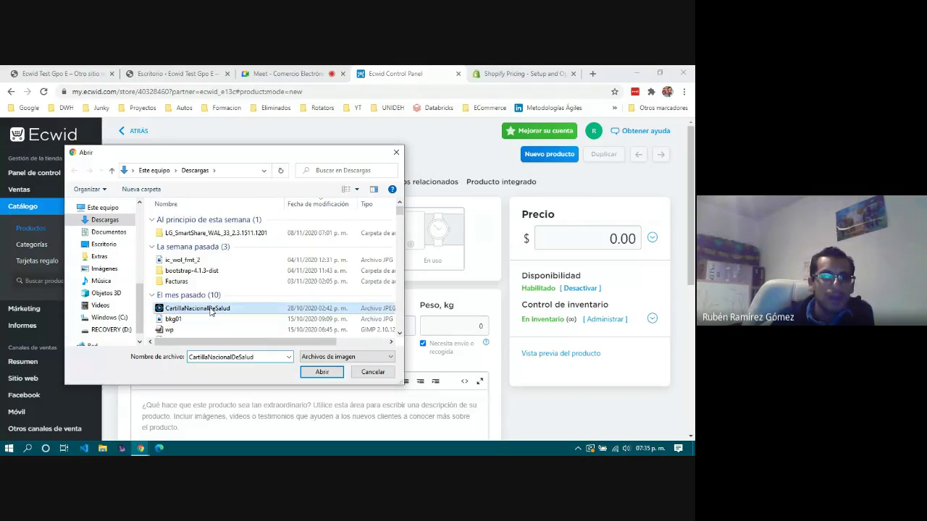
scroll(210, 311, down, 2)
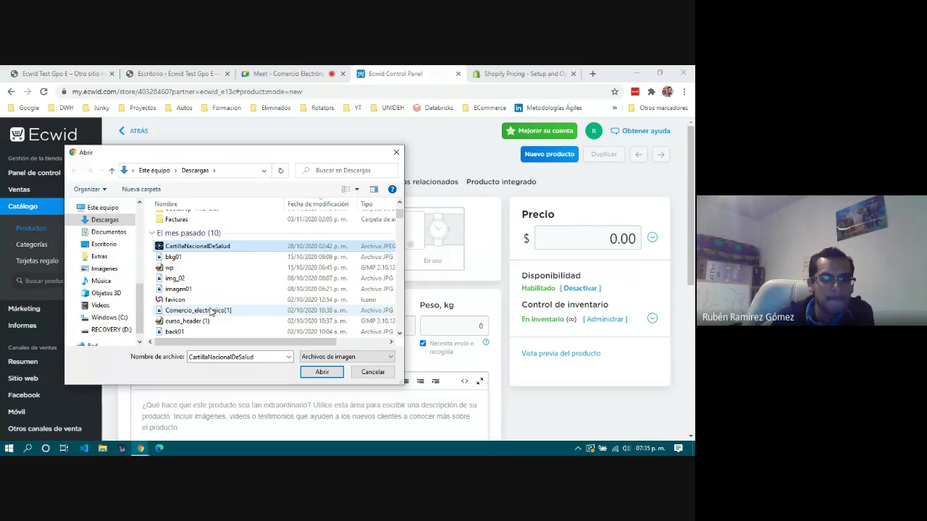
click(192, 289)
click(374, 189)
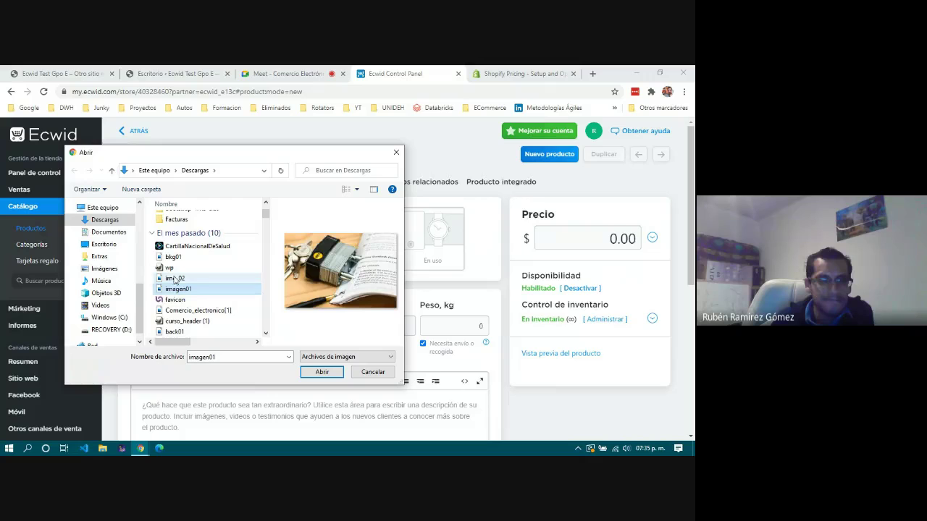
click(175, 280)
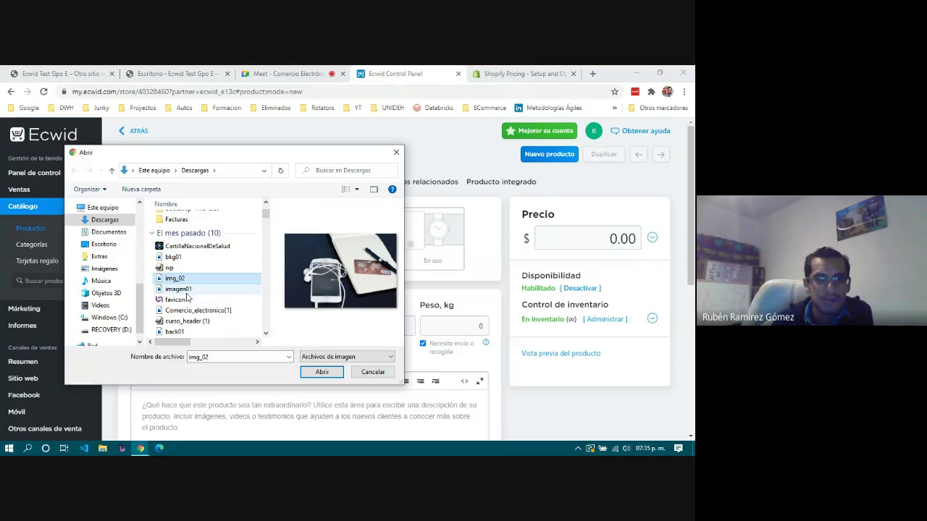
click(321, 372)
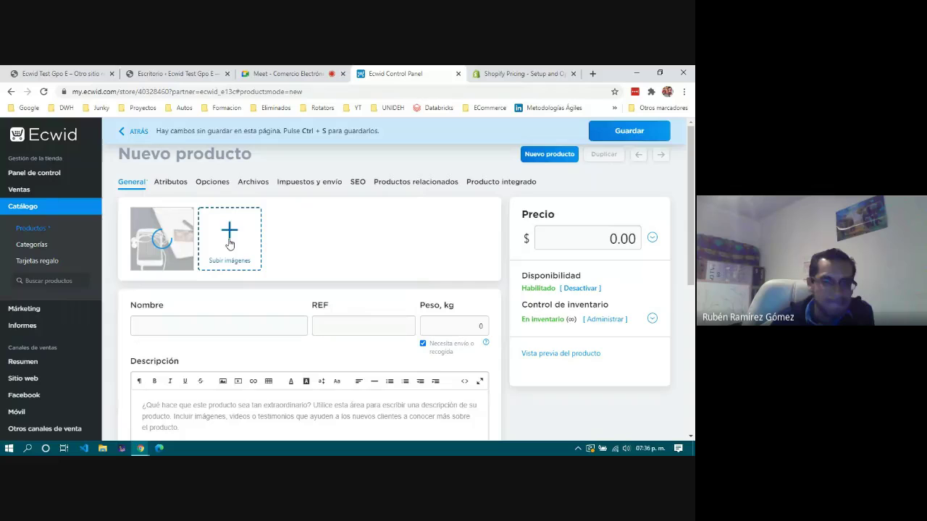
Name the product Audífonos, using the spelling suggestion to fix the accent.
click(199, 330)
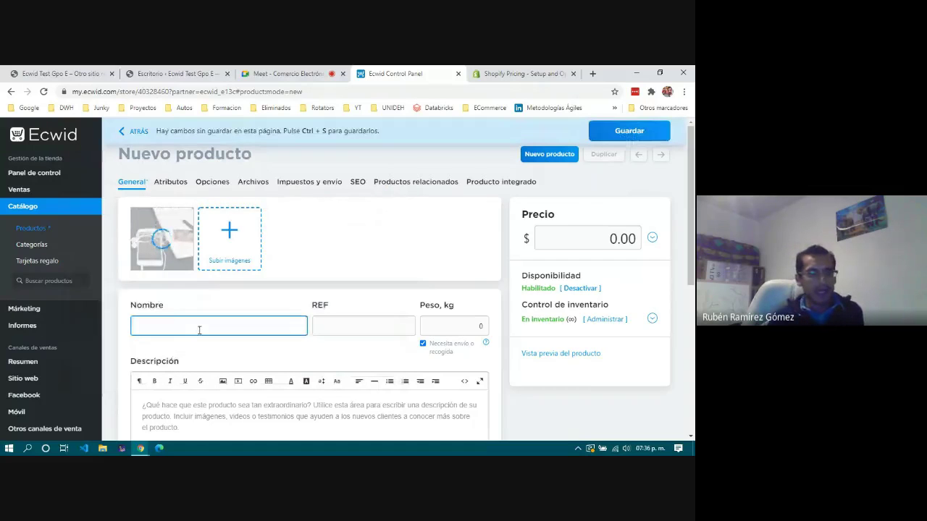
text(Audifonos)
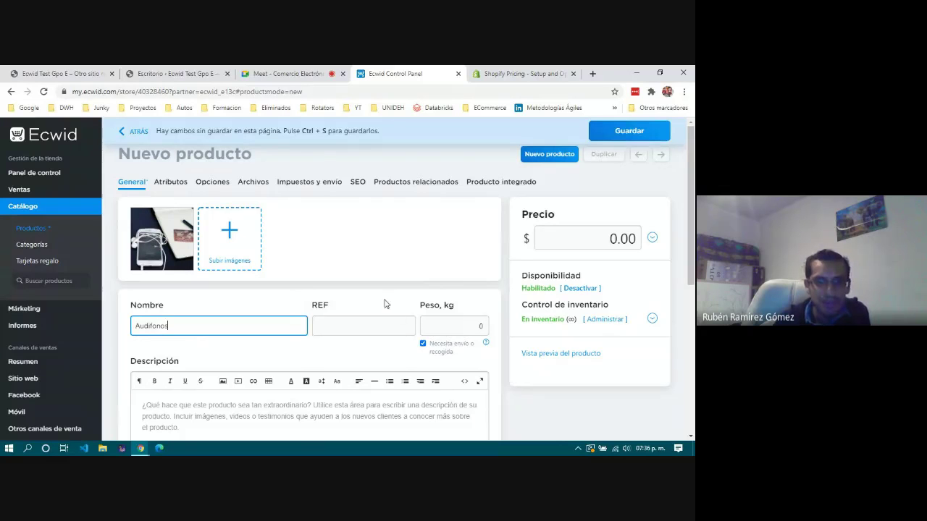
click(384, 325)
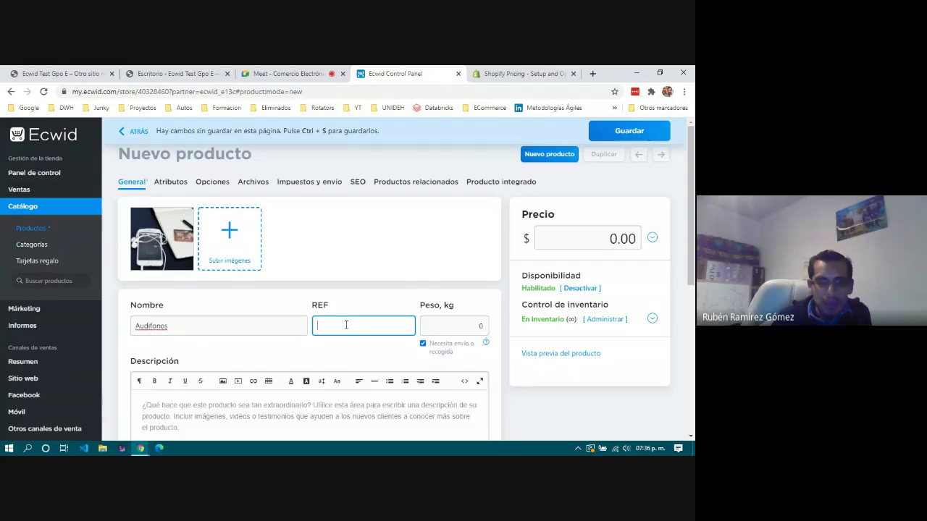
right_click(150, 326)
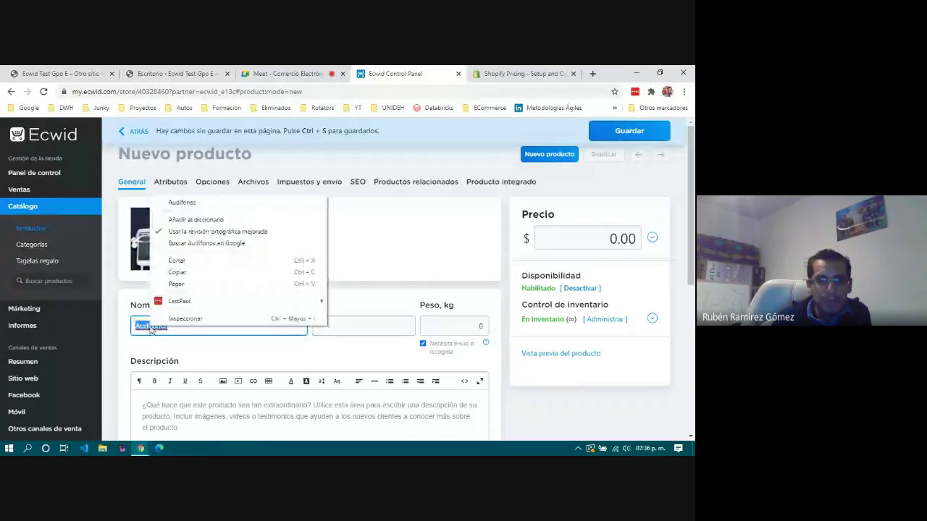
click(205, 205)
Enter reference 0001 and a weight of 0.250 kg.
click(352, 323)
text(01)
key(BackSpace)
text(001)
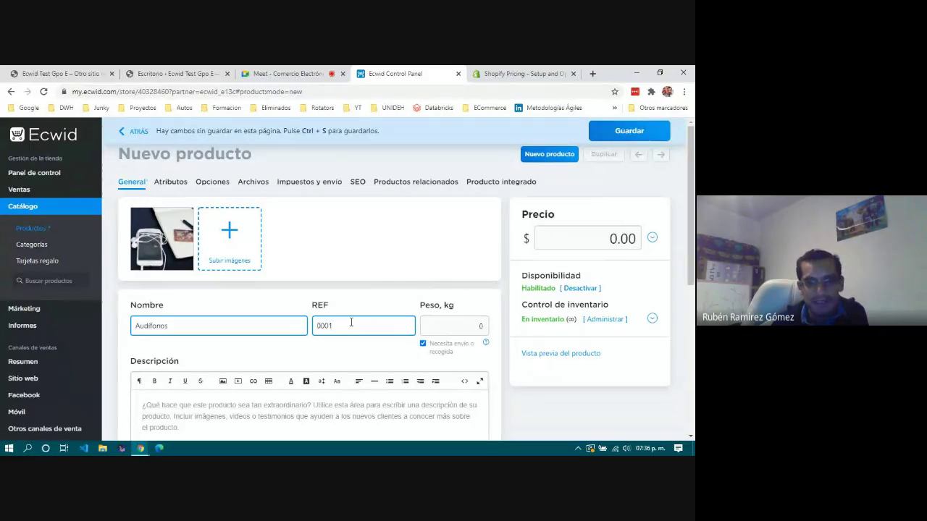
click(431, 322)
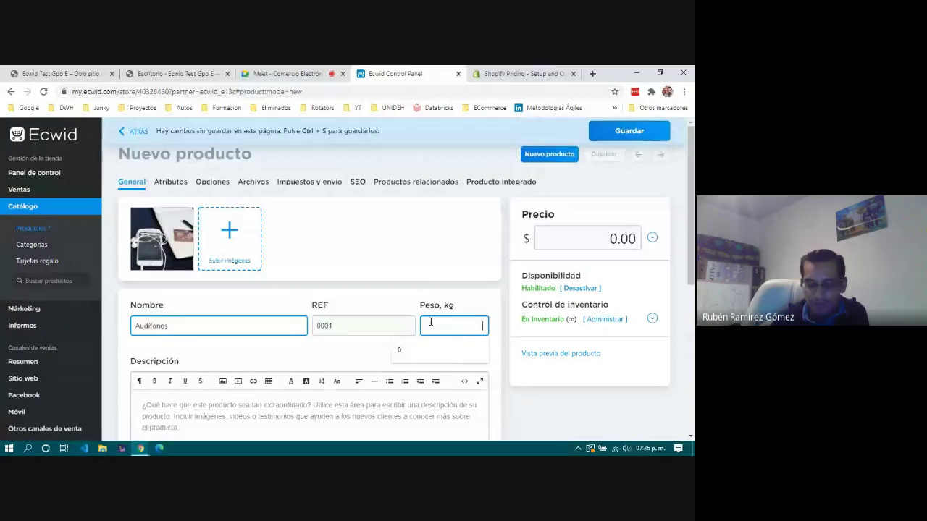
text(250)
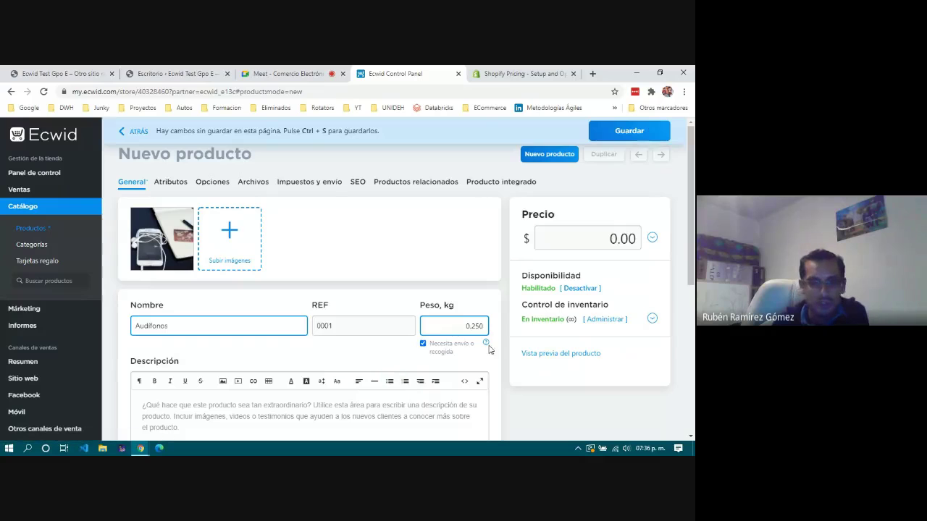
scroll(478, 356, down, 1)
Write the two-sentence blue tooth headphones description, correcting Audifonos to Audífonos.
scroll(478, 356, down, 1)
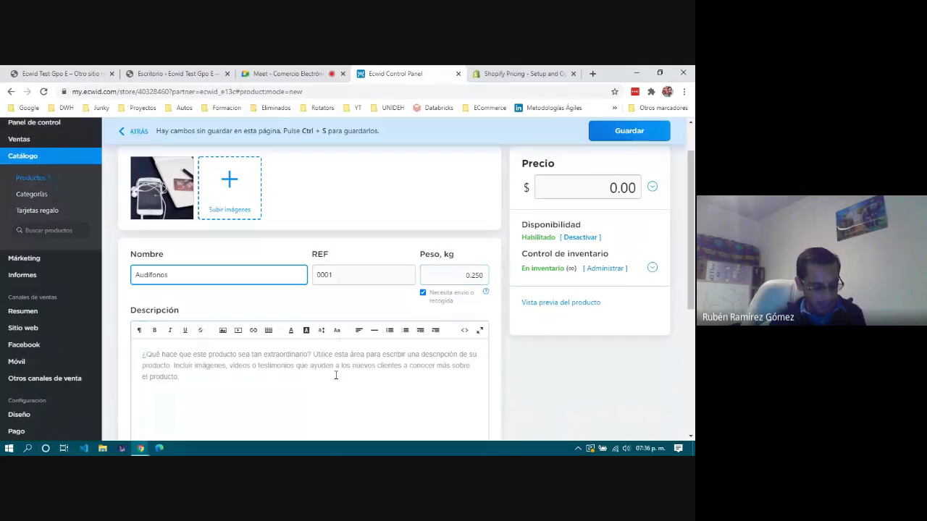
text(Audifon)
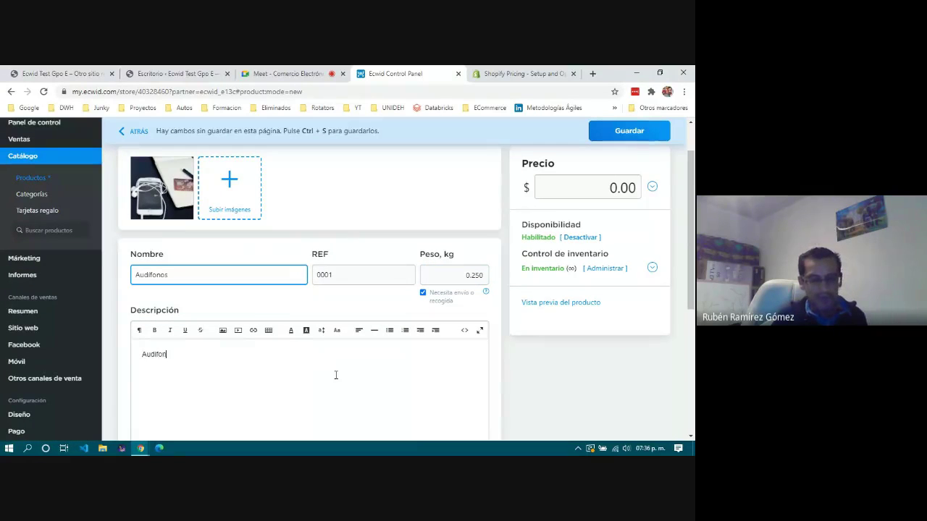
text(os blue to)
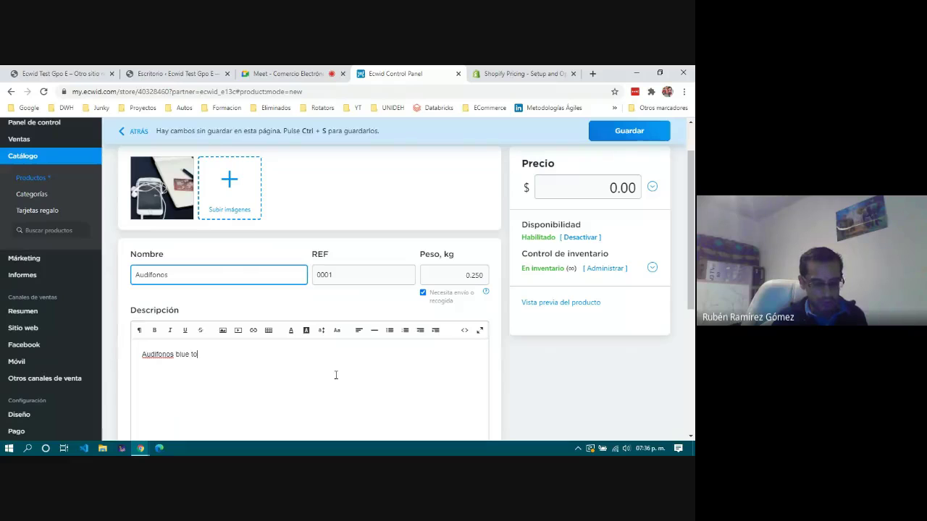
key(BackSpace)
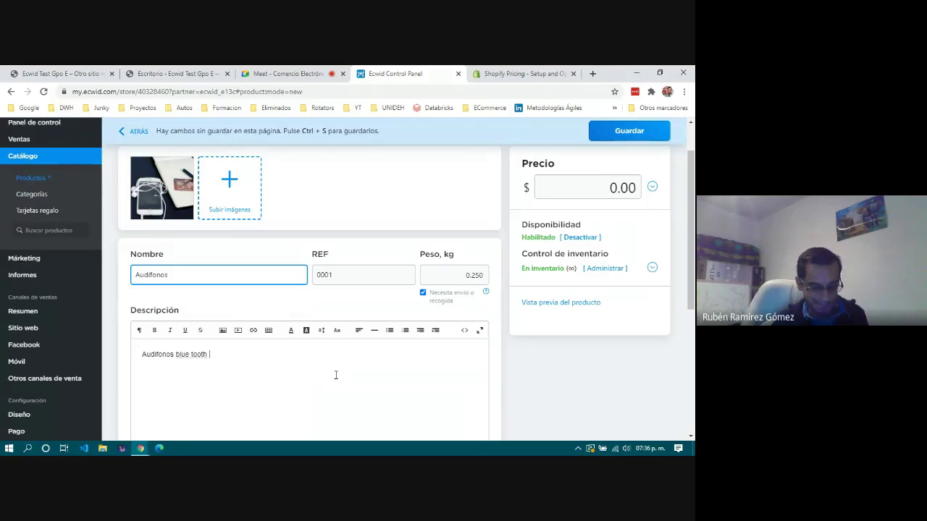
text(dispo)
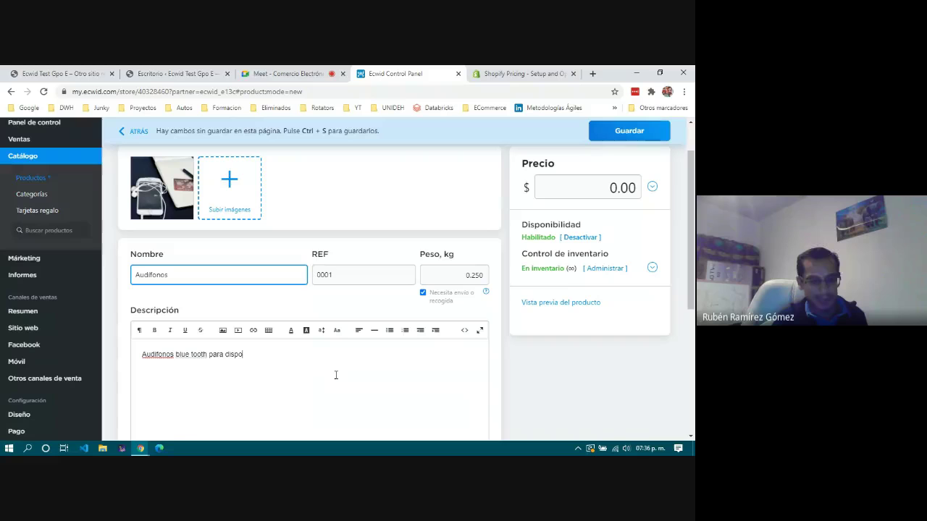
text(sitivos móviles.)
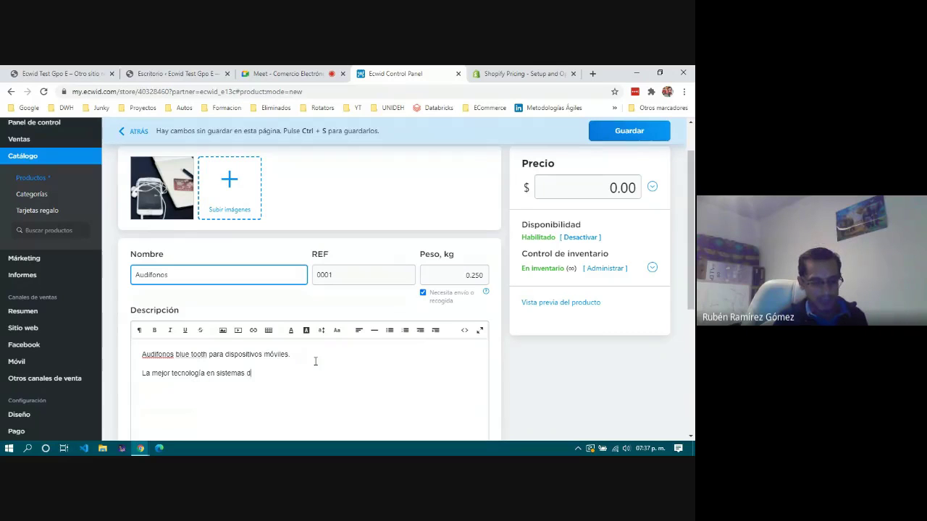
text(uricula)
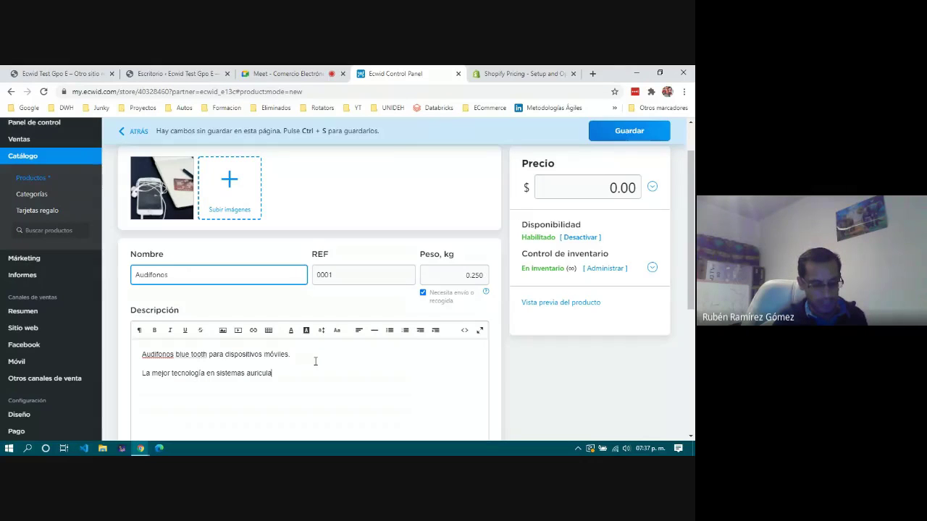
text(res de sonido envolvente.)
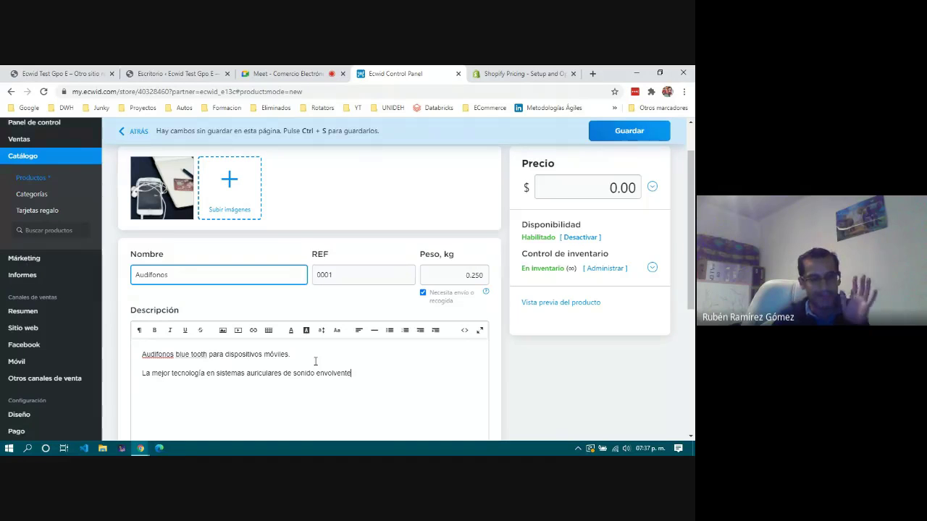
right_click(156, 356)
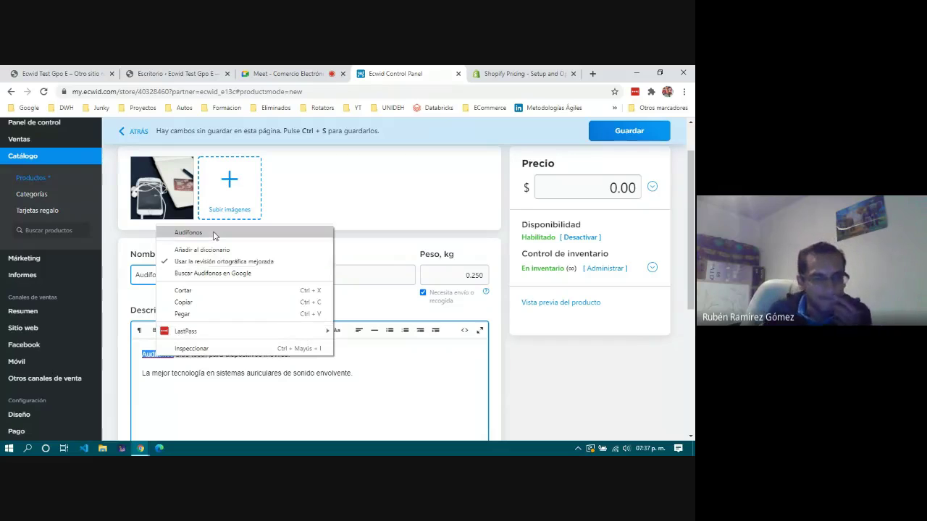
click(215, 236)
scroll(370, 386, down, 3)
click(368, 256)
scroll(366, 250, down, 2)
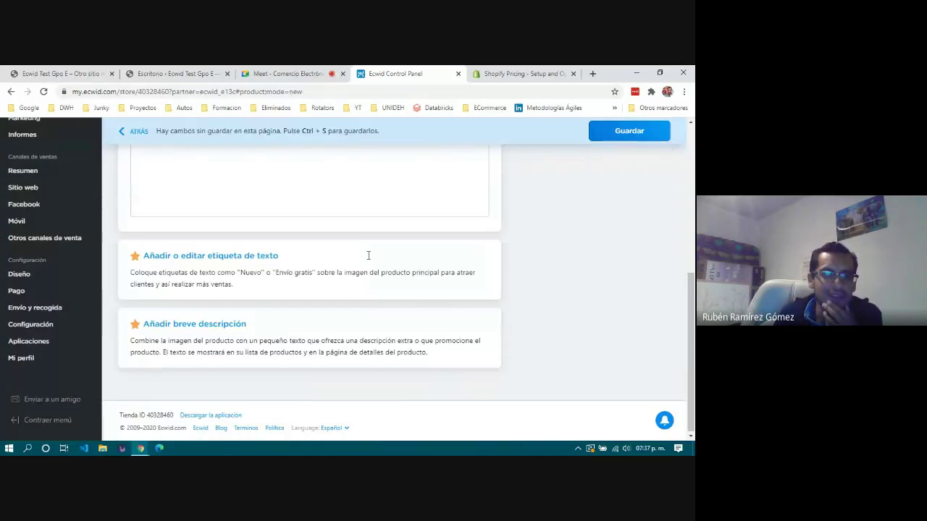
scroll(330, 289, up, 2)
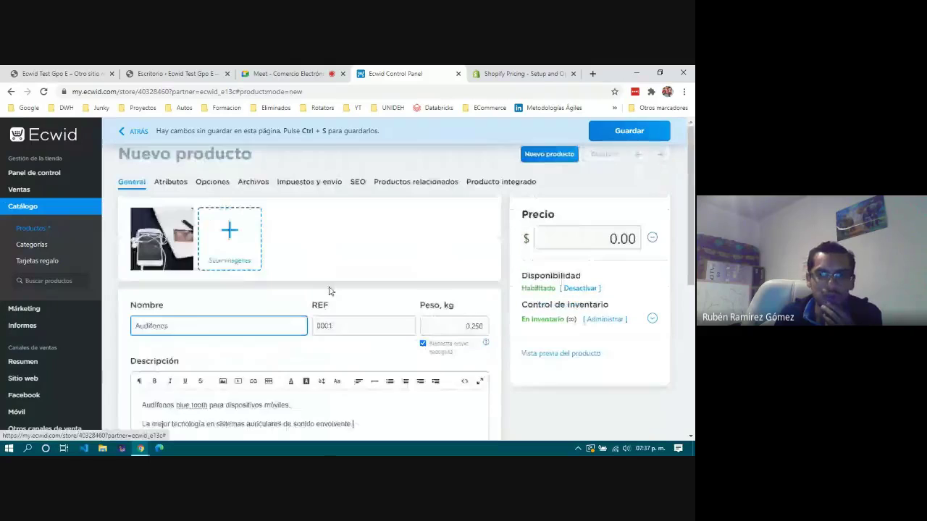
Set the price to 350 and check the product preview.
click(584, 239)
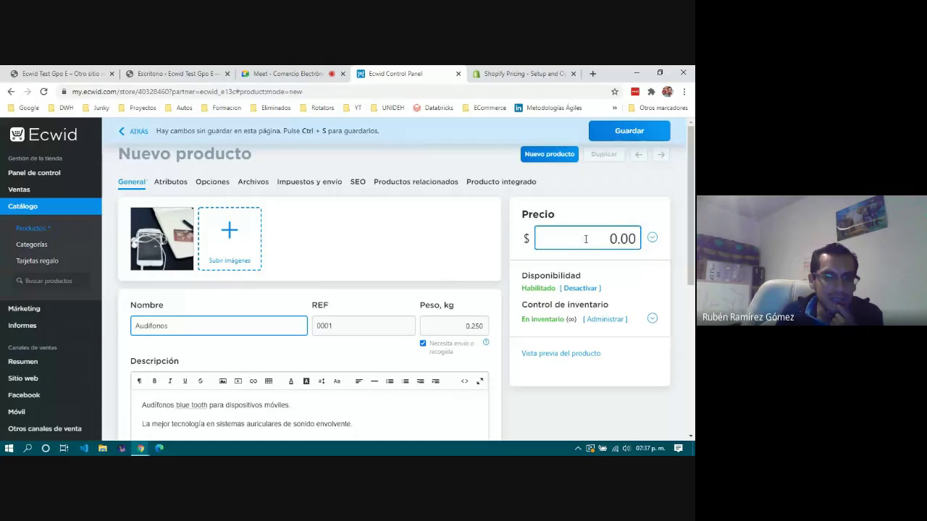
double_click(584, 239)
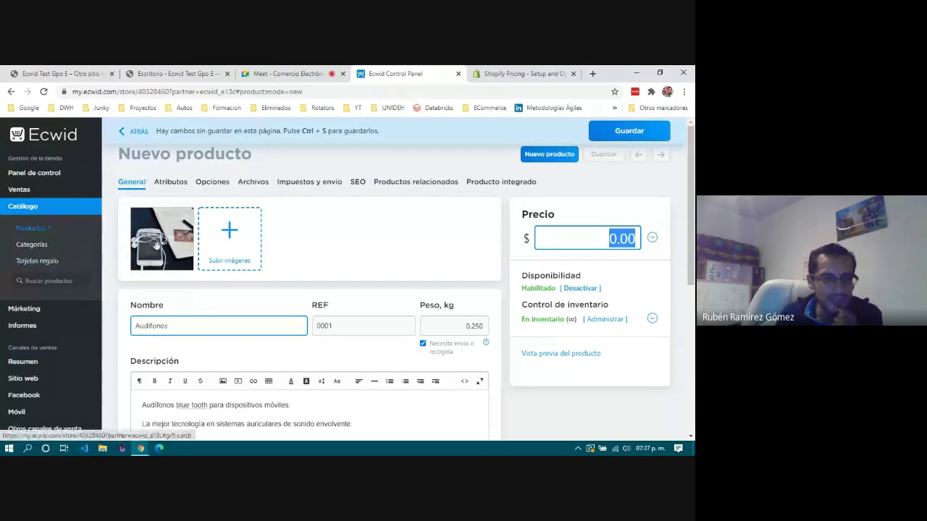
text(350)
click(578, 372)
click(578, 354)
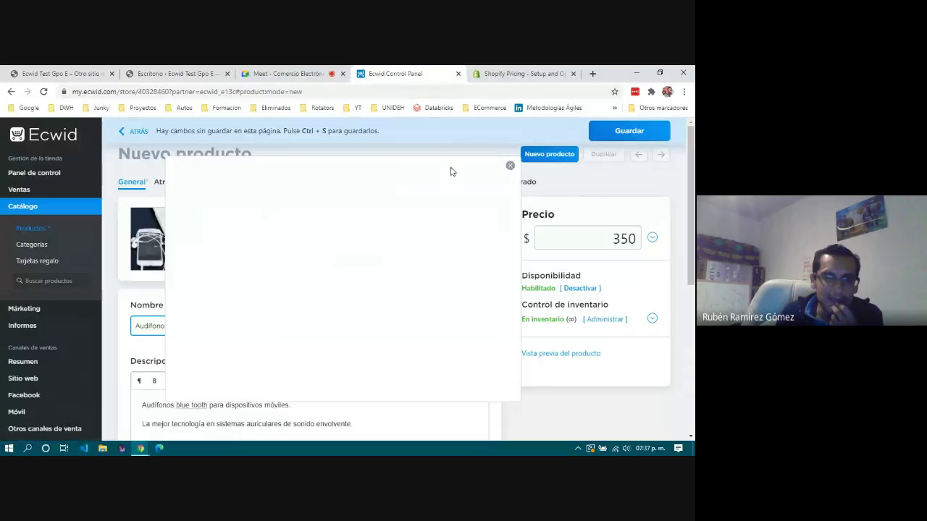
click(510, 166)
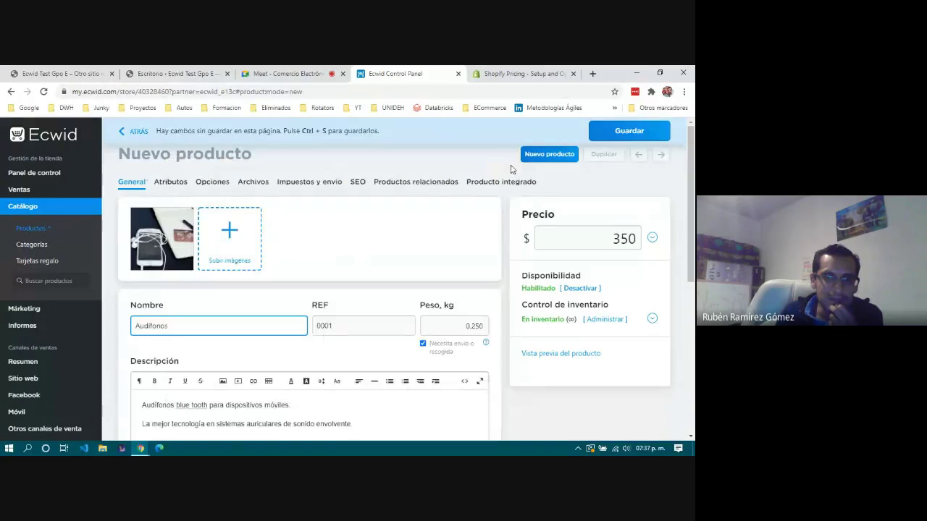
Browse the Atributos, Opciones and Archivos tabs, ending on Impuestos y envío.
click(174, 185)
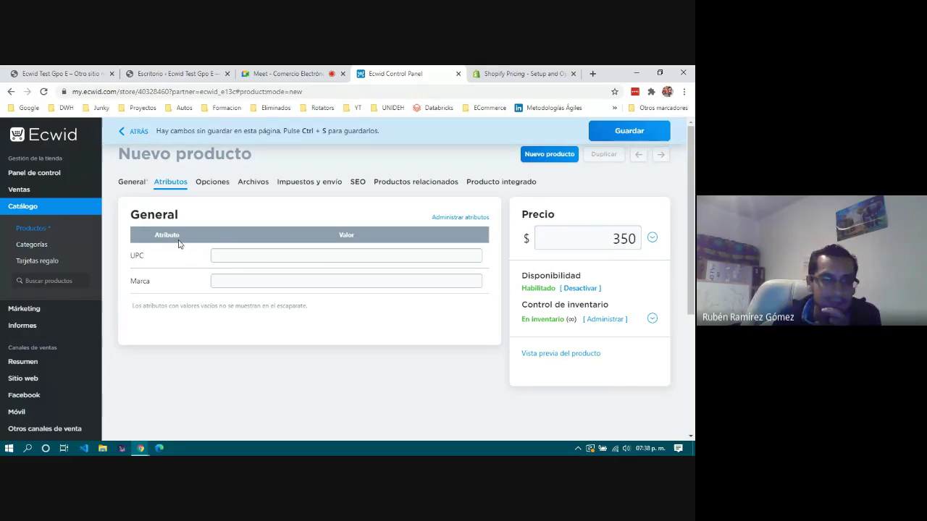
click(212, 184)
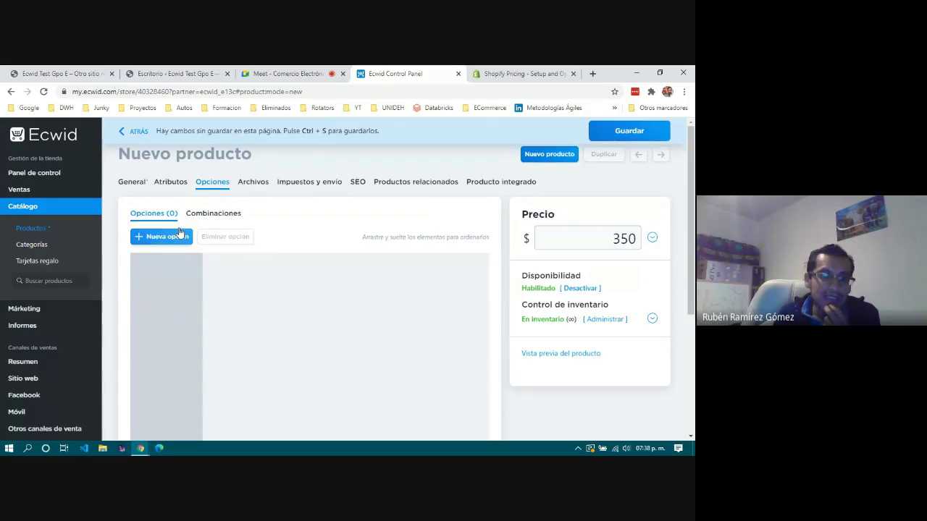
scroll(330, 260, down, 2)
scroll(329, 260, down, 3)
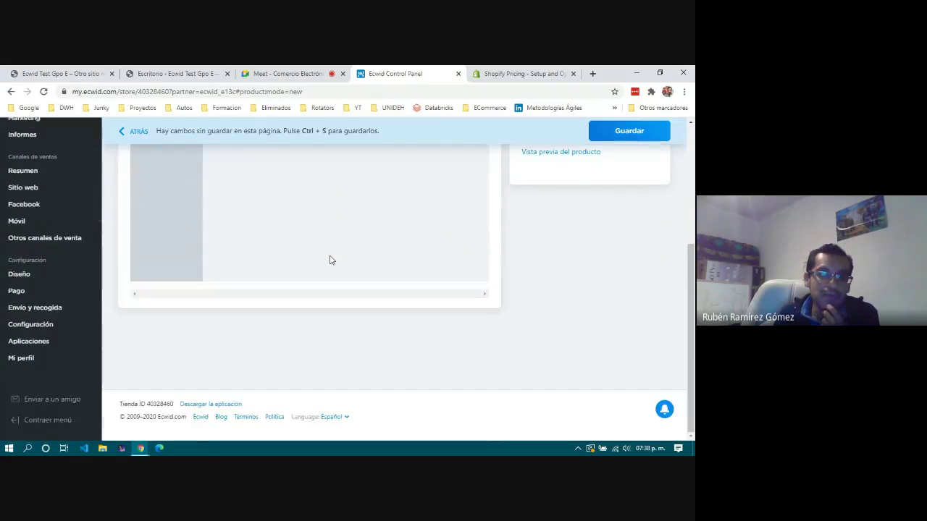
scroll(329, 258, up, 5)
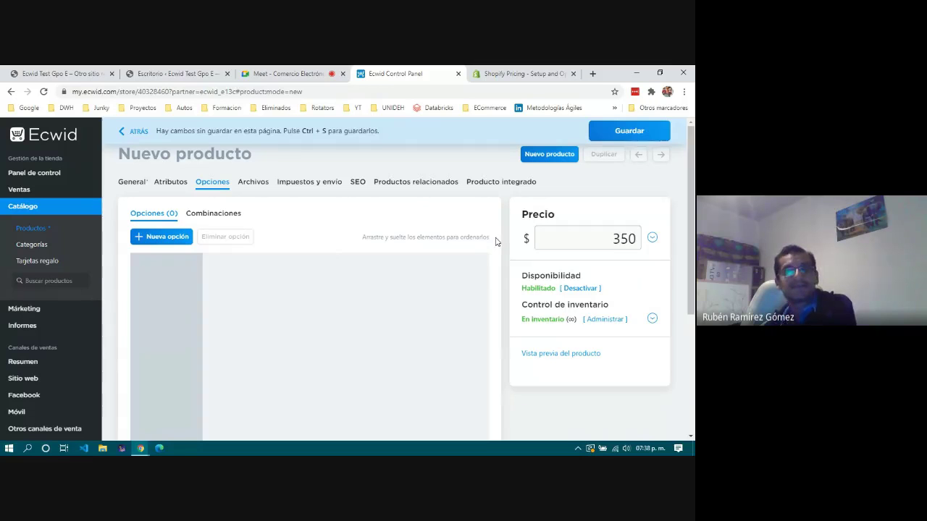
click(254, 188)
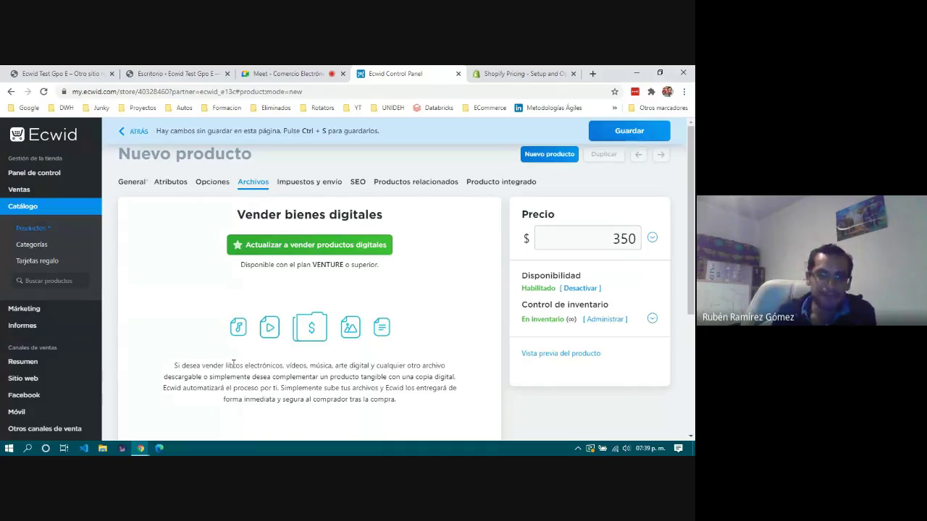
click(322, 186)
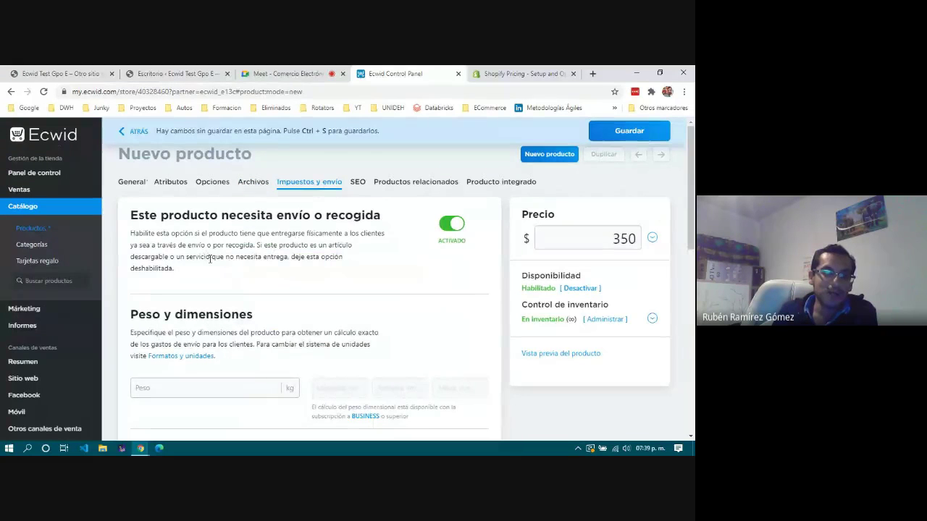
Change the shipping weight from 0.250 to 1 kg.
scroll(231, 308, down, 3)
scroll(232, 310, up, 3)
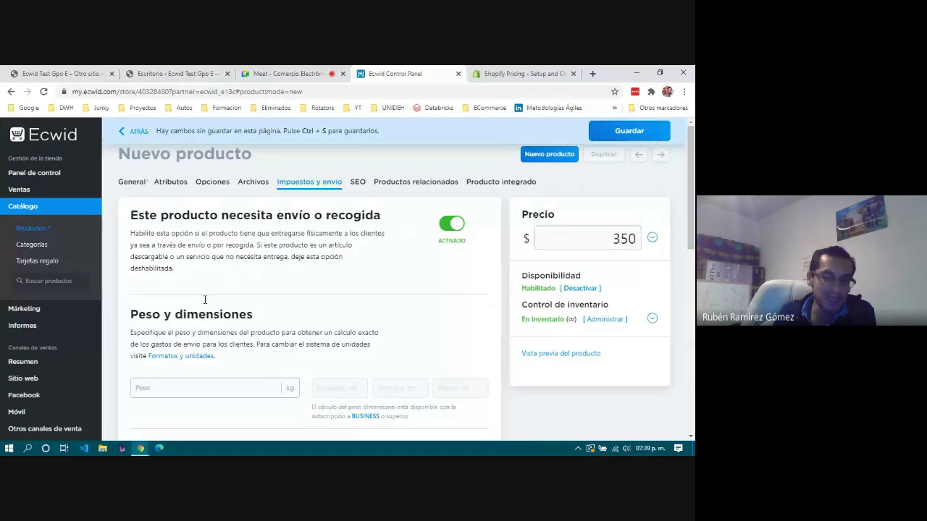
scroll(273, 316, down, 4)
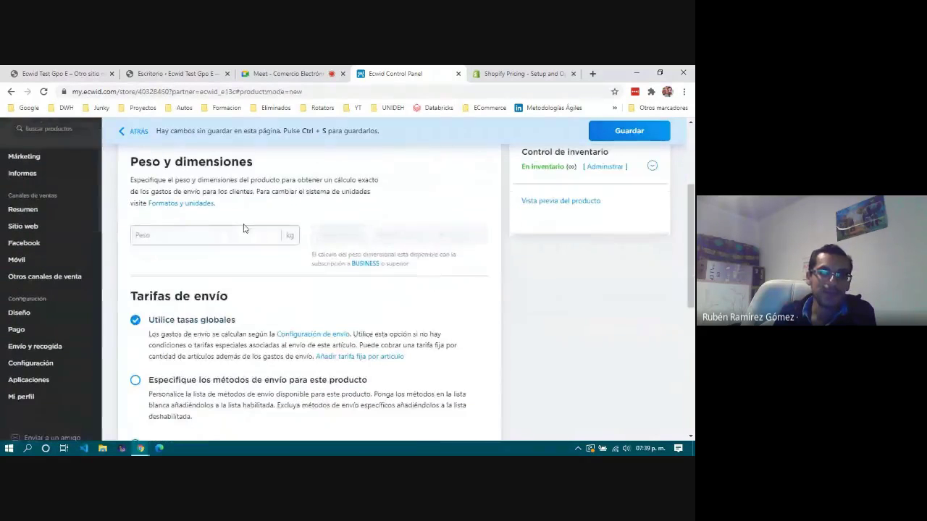
click(245, 236)
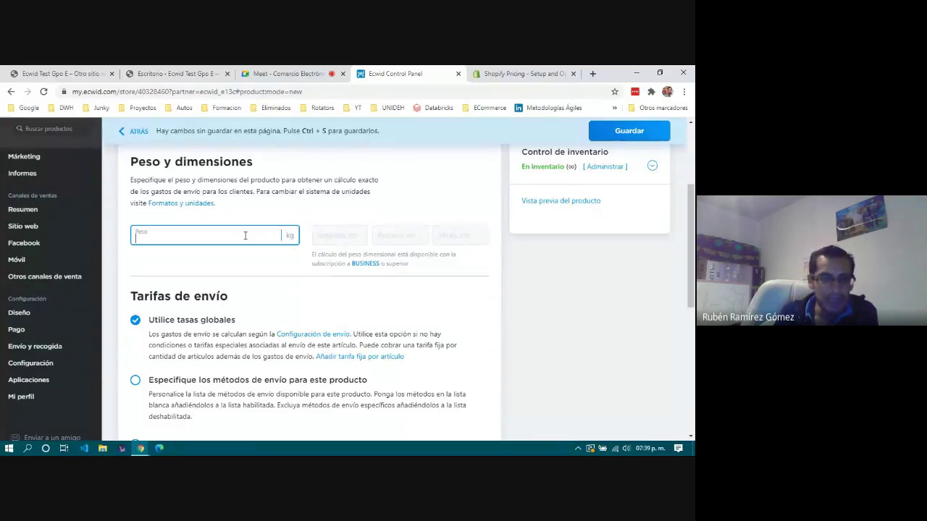
click(265, 262)
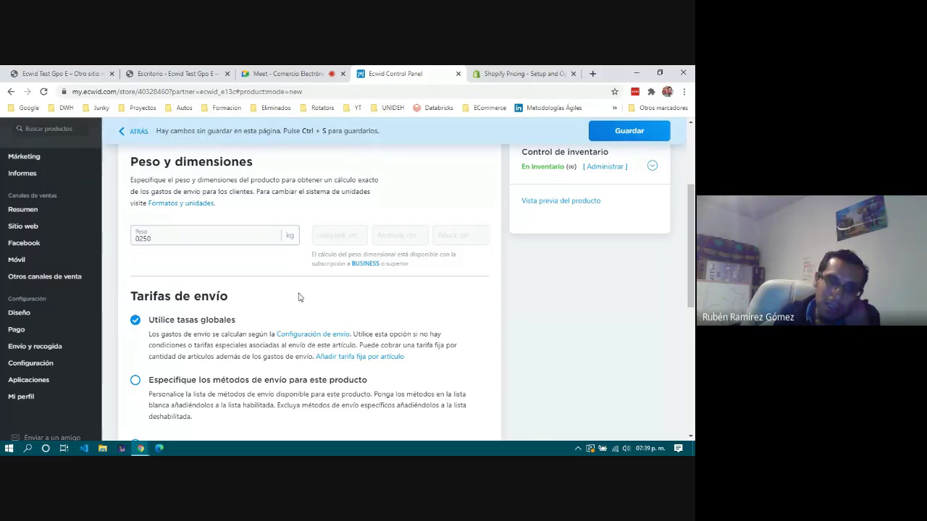
click(142, 243)
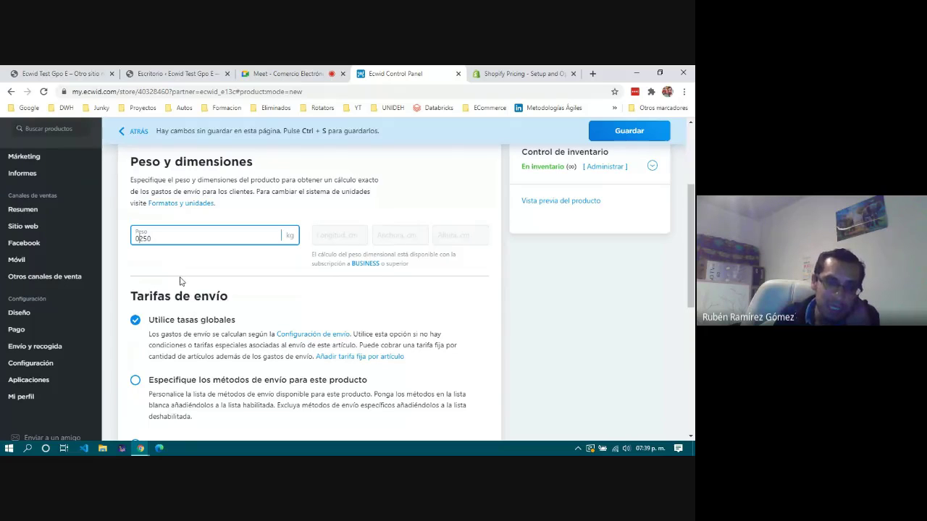
drag(202, 253, 152, 238)
double_click(151, 238)
text(1)
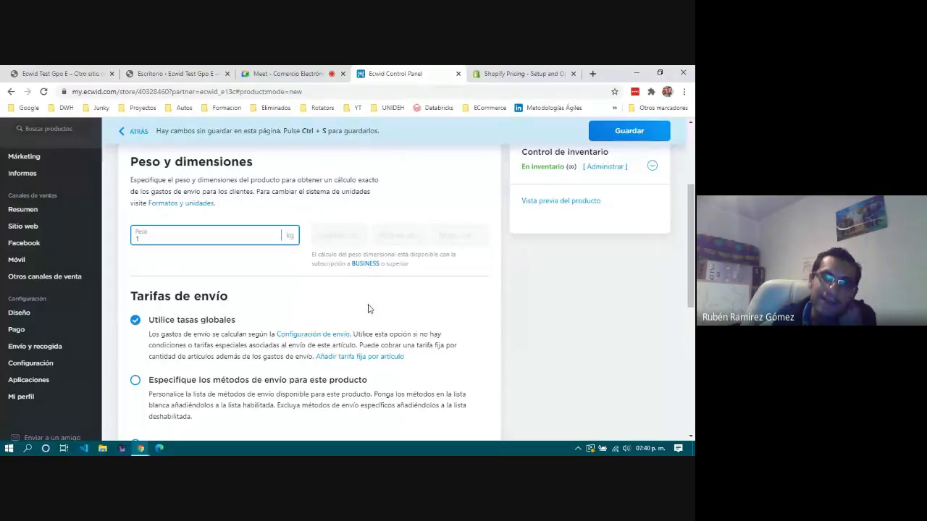
Review the shipping rate and tax options, then open the SEO section.
scroll(368, 304, up, 4)
scroll(367, 306, down, 4)
scroll(368, 309, down, 3)
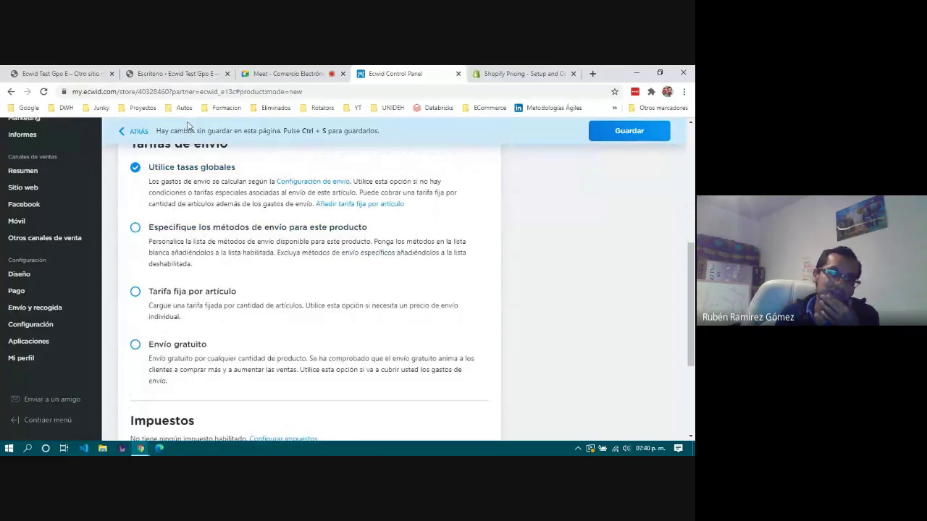
scroll(196, 308, up, 2)
scroll(195, 253, down, 2)
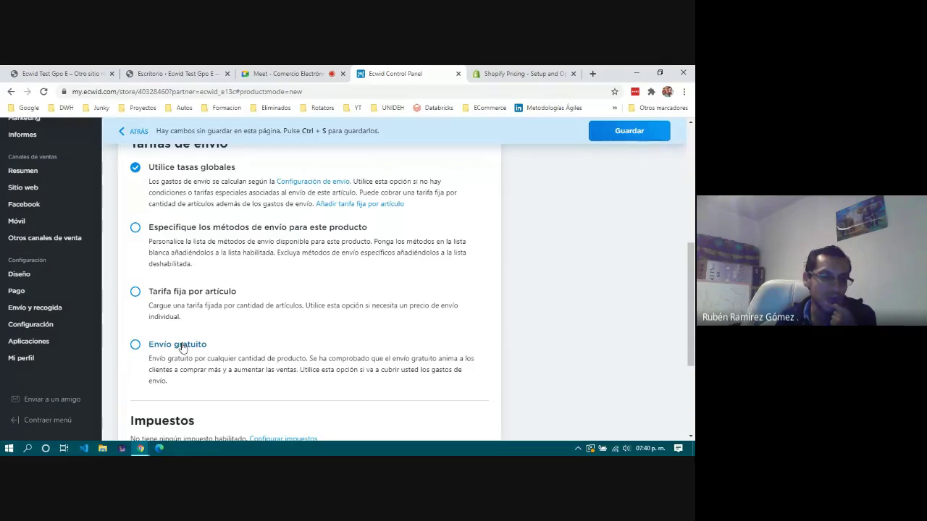
scroll(183, 347, down, 3)
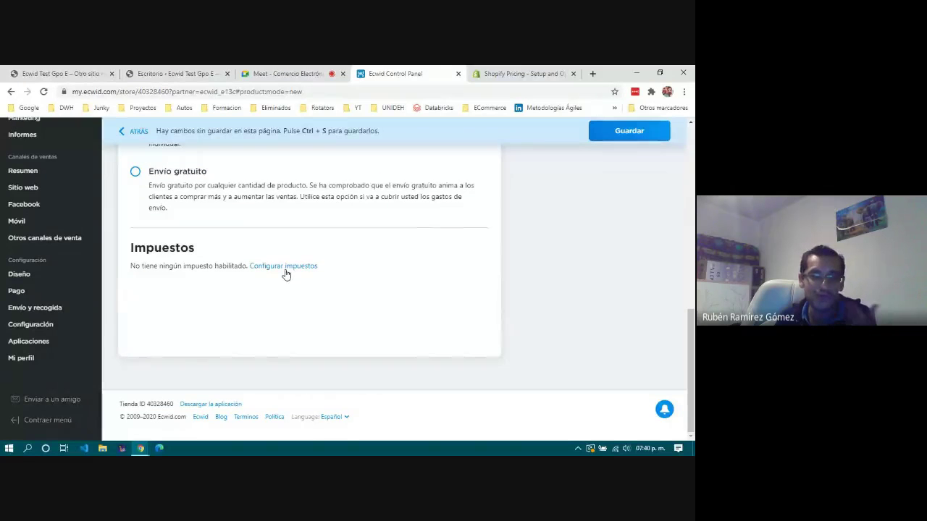
scroll(260, 325, up, 10)
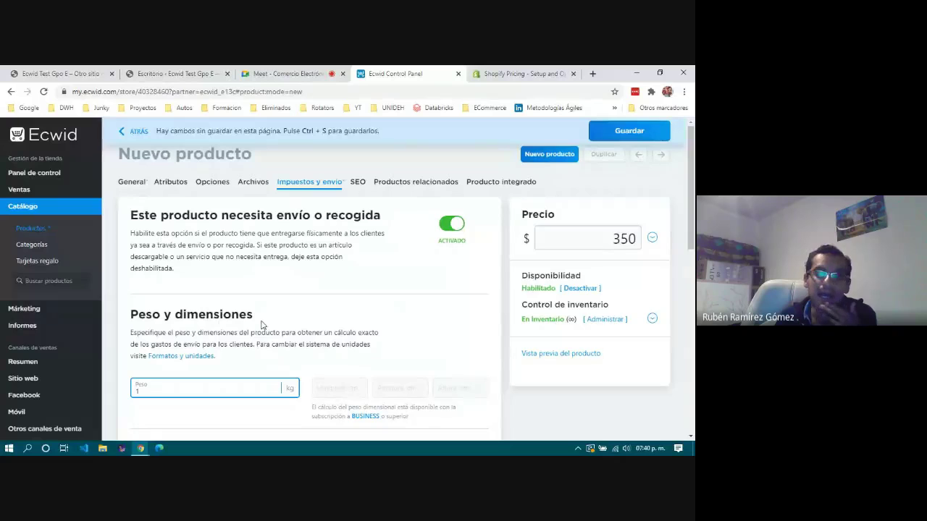
click(358, 182)
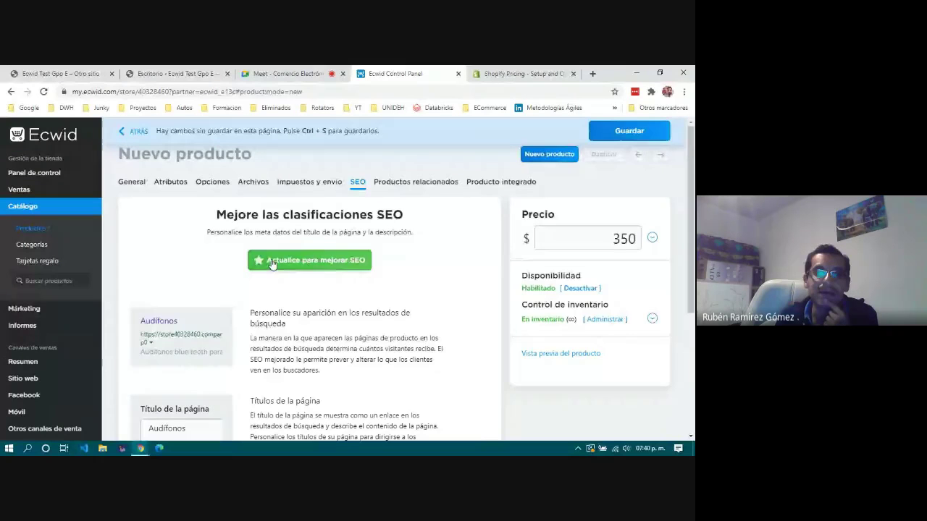
click(335, 265)
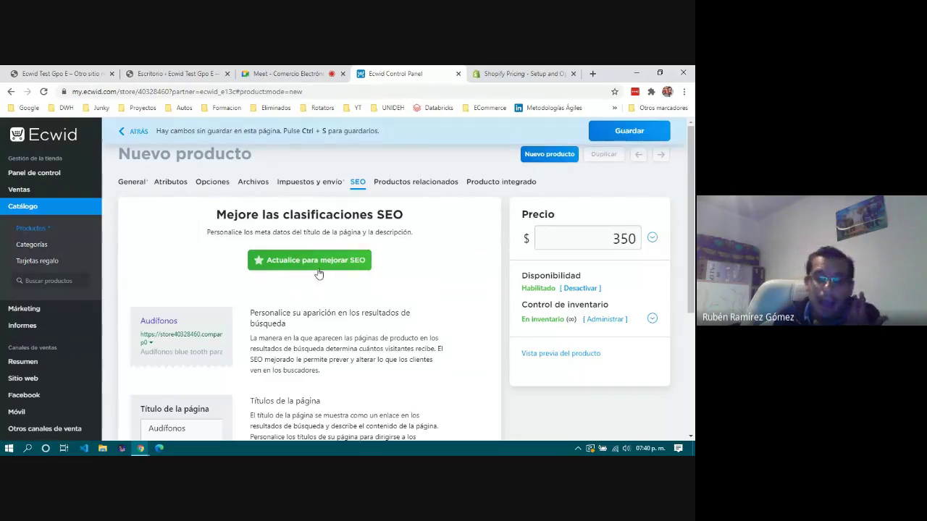
click(349, 264)
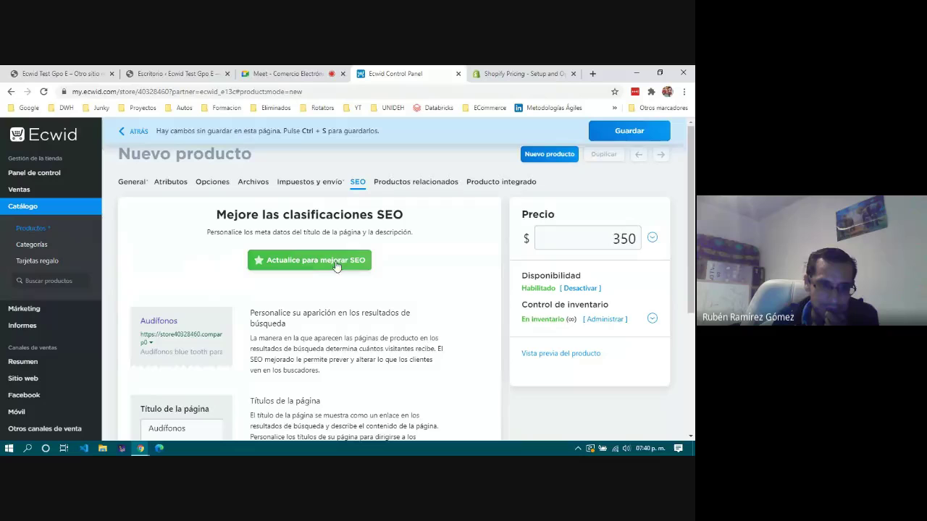
scroll(212, 316, down, 1)
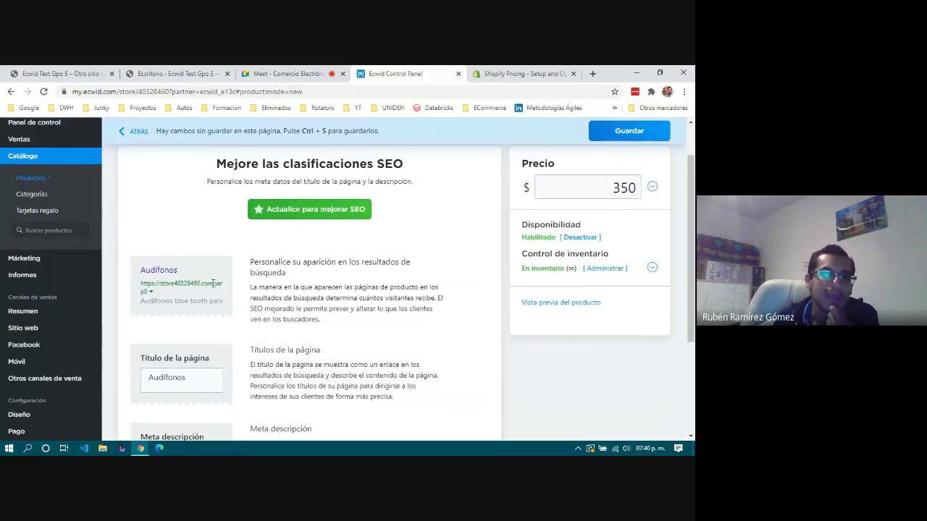
scroll(214, 296, up, 1)
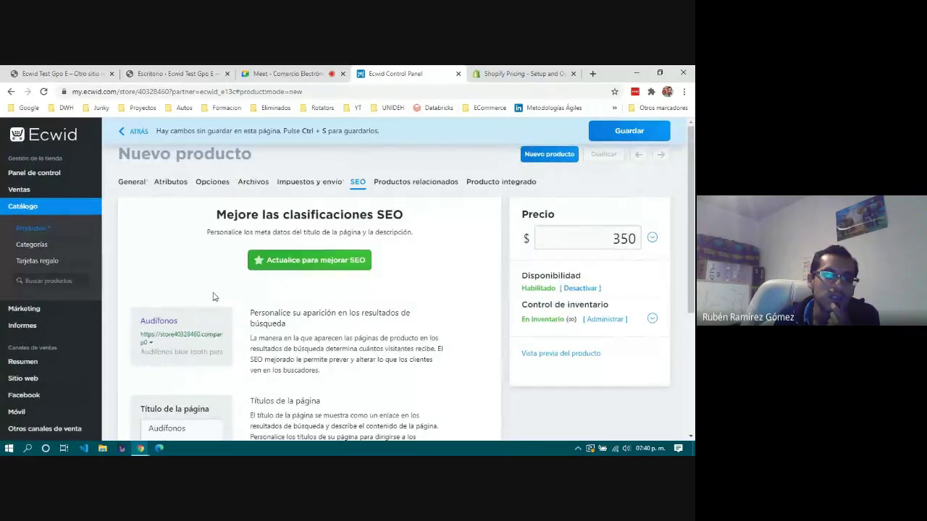
drag(129, 93, 337, 95)
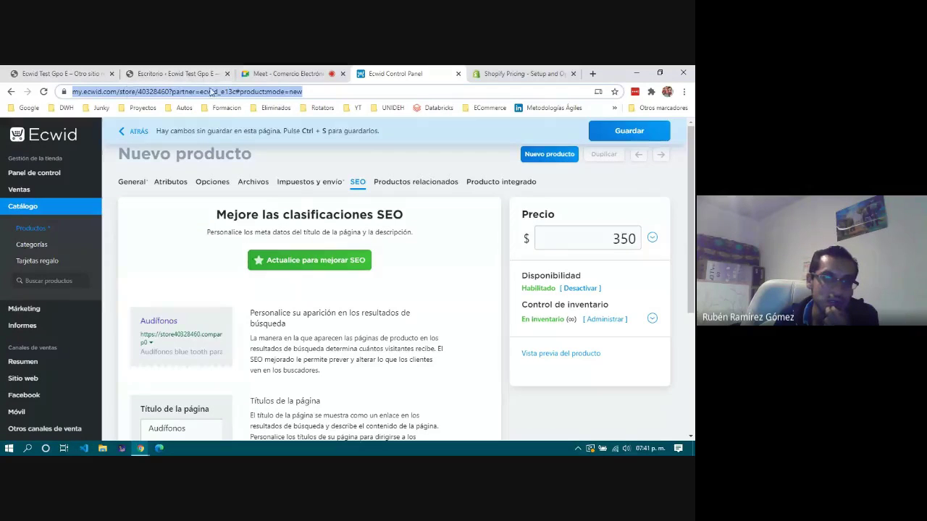
click(223, 314)
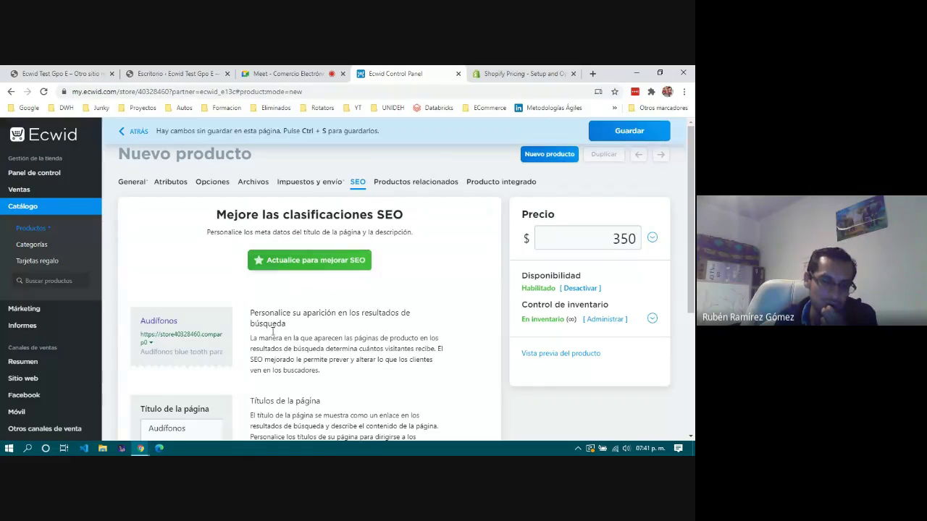
scroll(289, 345, down, 1)
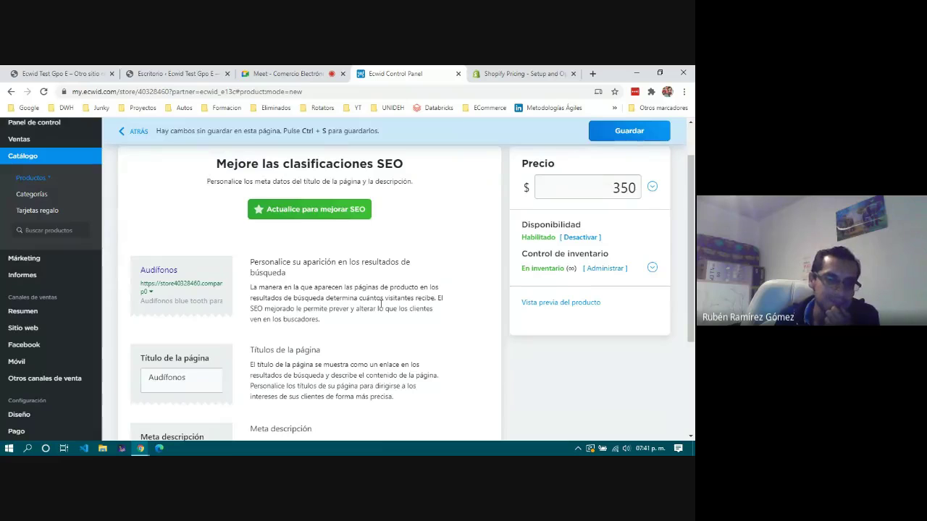
scroll(381, 304, down, 2)
double_click(167, 277)
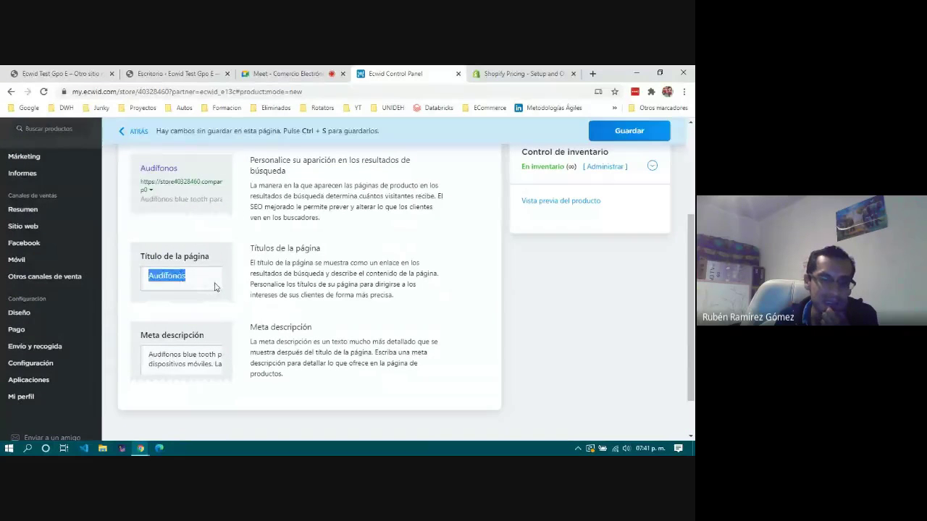
click(215, 287)
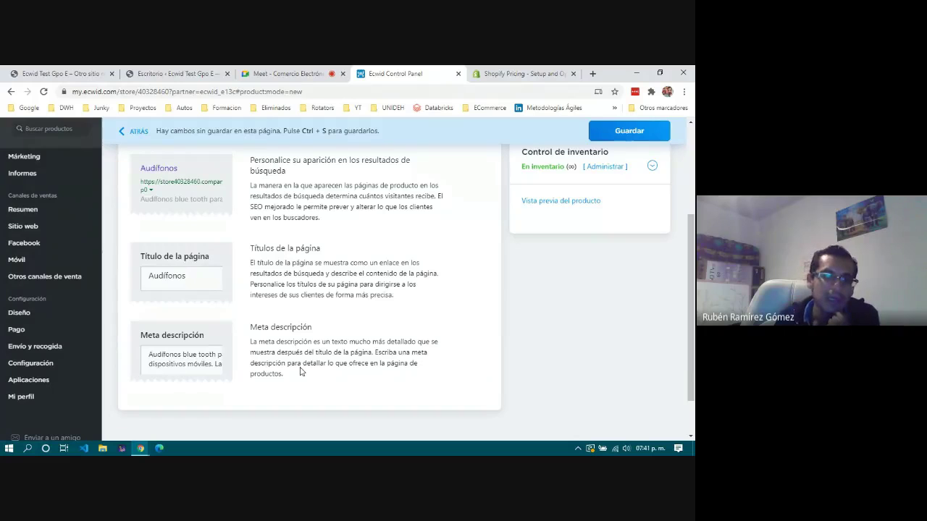
scroll(322, 376, up, 3)
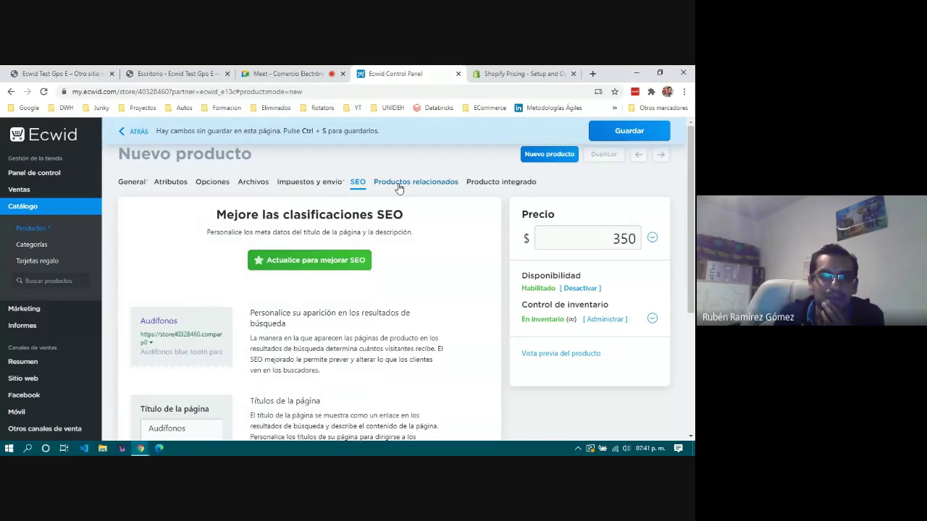
Open Productos relacionados and browse the product picker's pages.
click(398, 184)
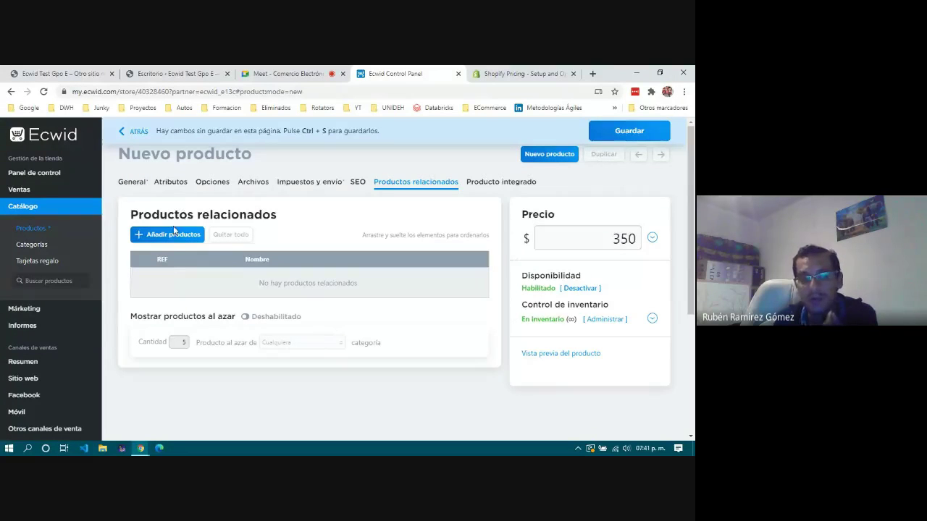
click(174, 233)
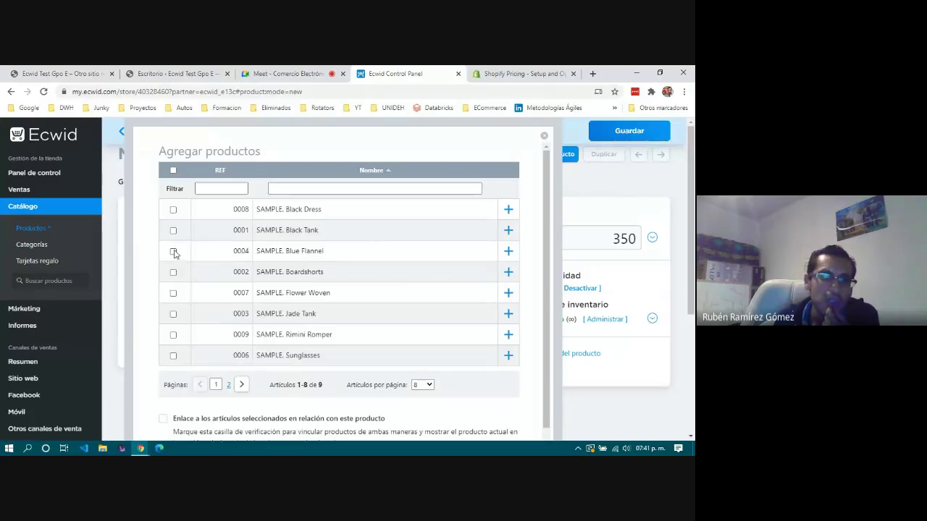
scroll(176, 280, down, 1)
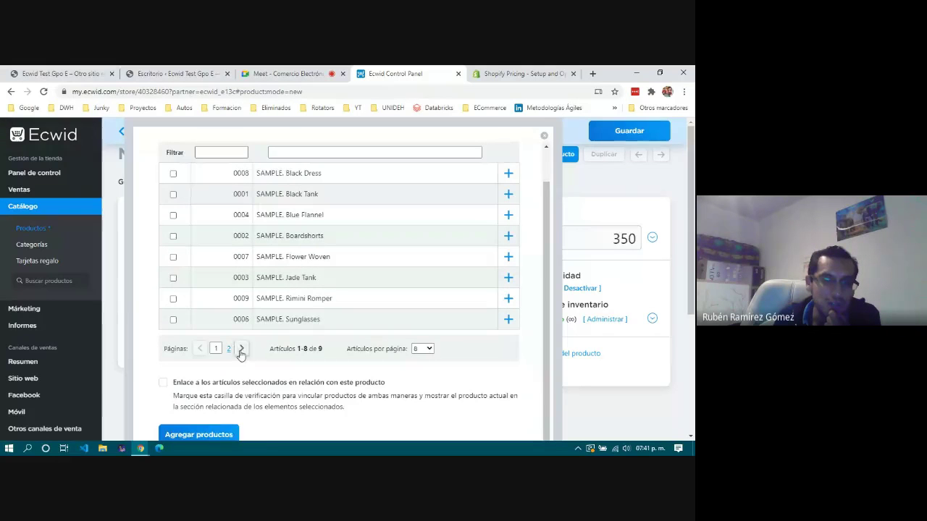
click(242, 348)
click(199, 239)
Add Sunglasses, Rimini Romper, Jade Tank and Flower Woven as related products and save.
click(173, 355)
click(173, 334)
click(173, 314)
click(173, 293)
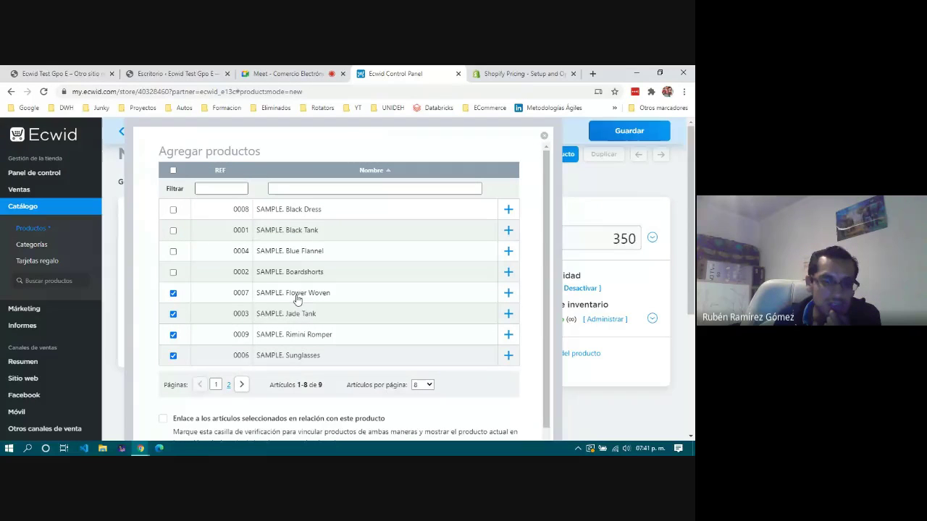
scroll(391, 345, down, 1)
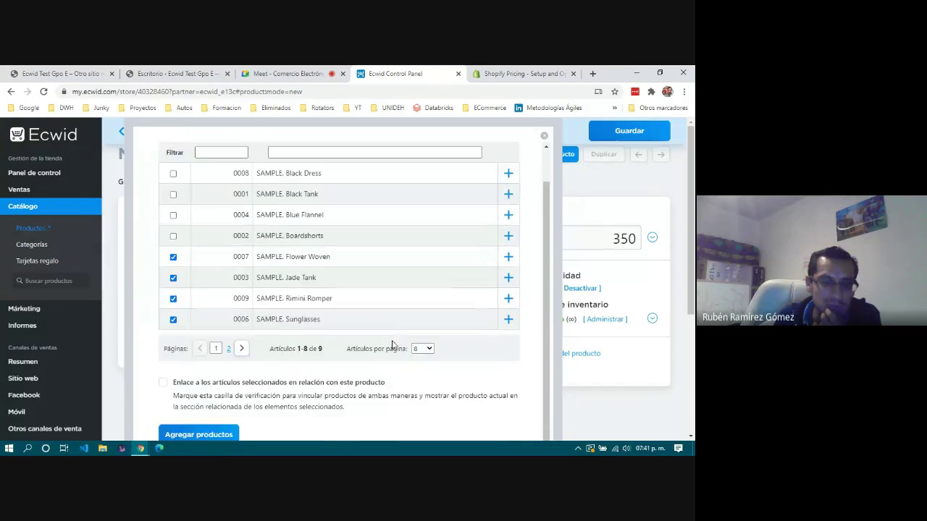
click(198, 434)
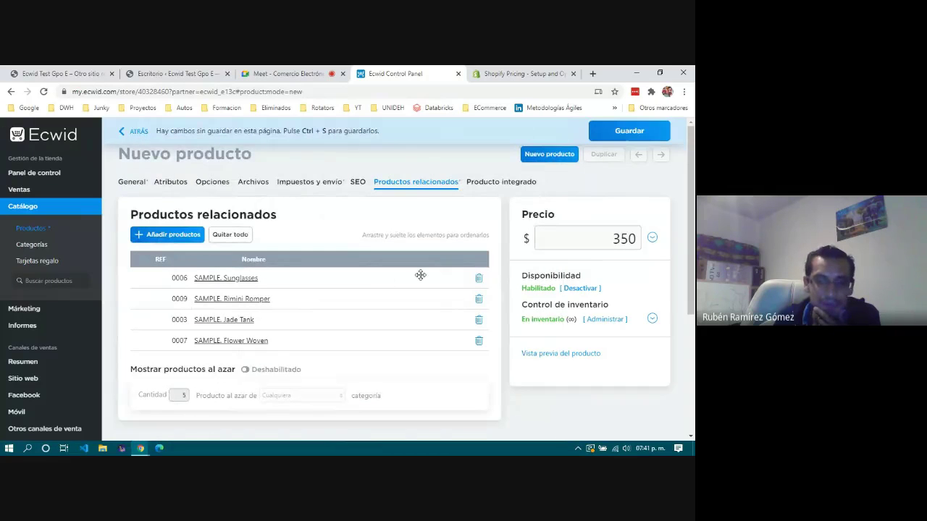
scroll(420, 273, down, 2)
scroll(420, 272, up, 2)
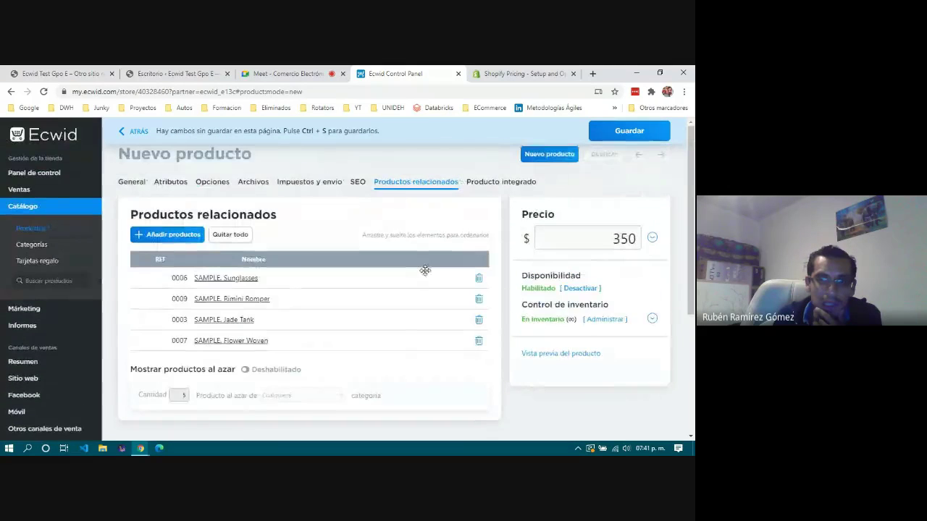
click(636, 133)
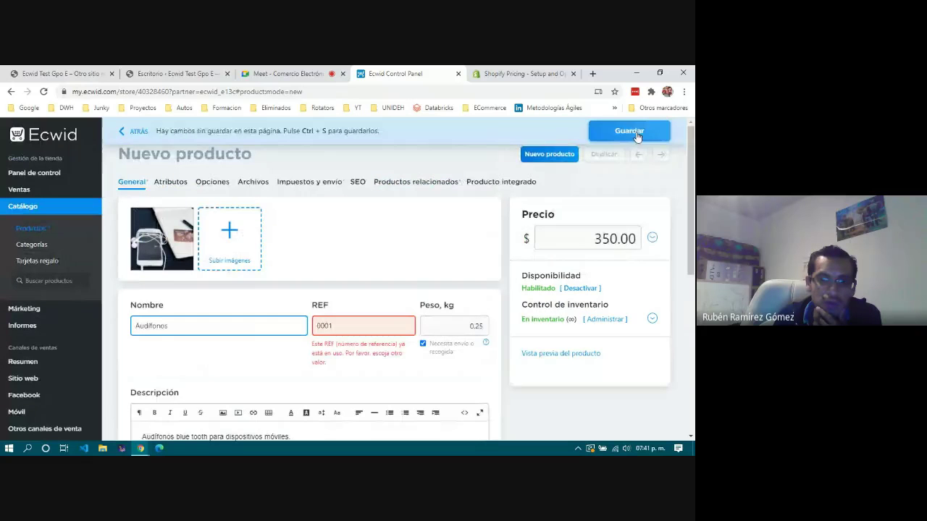
Replace the duplicate REF 0001 with MIPRO001 and save the product.
click(389, 322)
drag(334, 326, 318, 326)
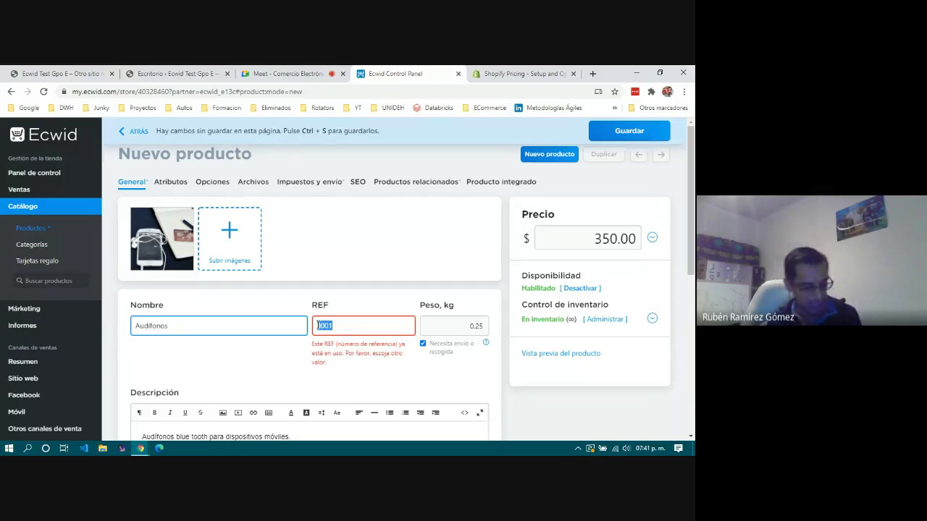
text(MIPO)
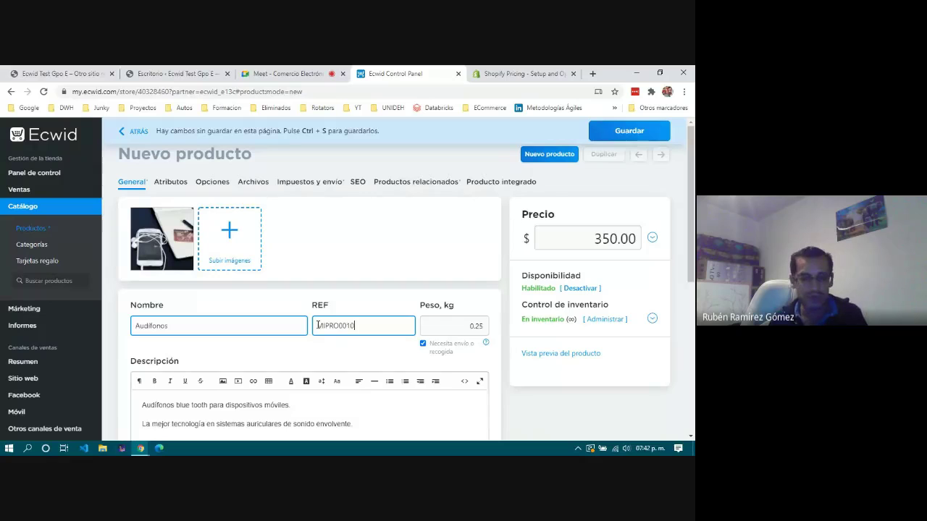
key(BackSpace)
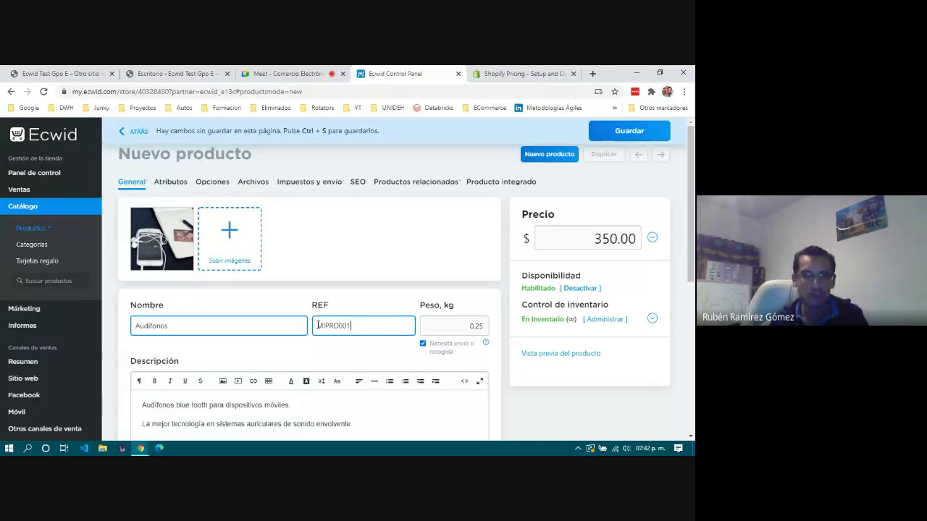
click(603, 131)
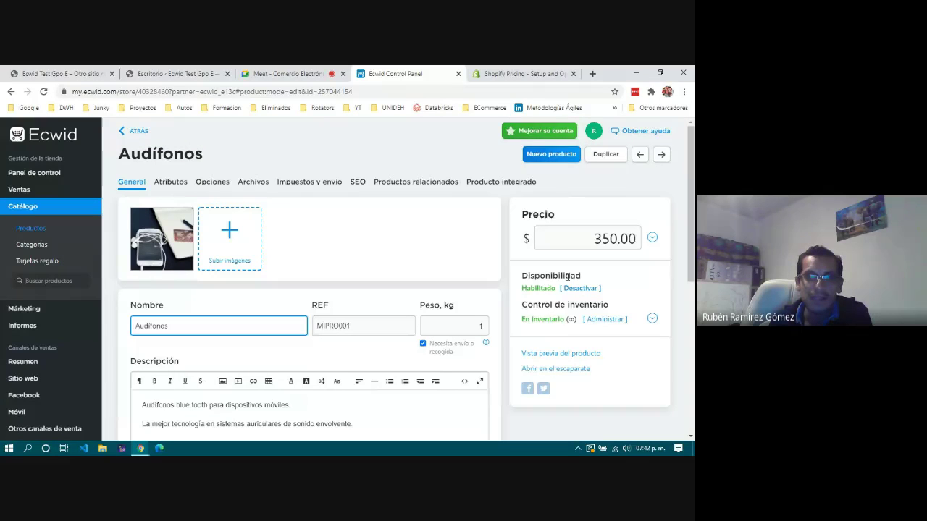
scroll(572, 339, down, 4)
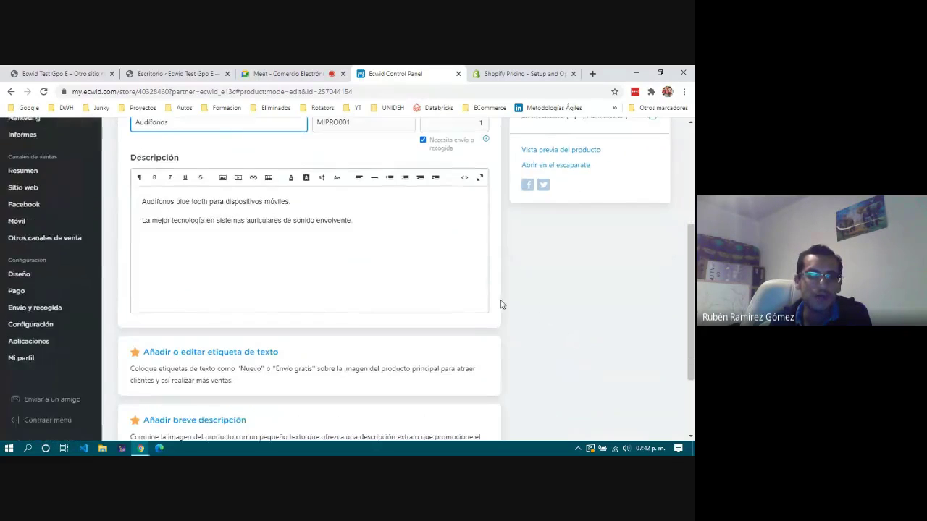
scroll(500, 304, up, 4)
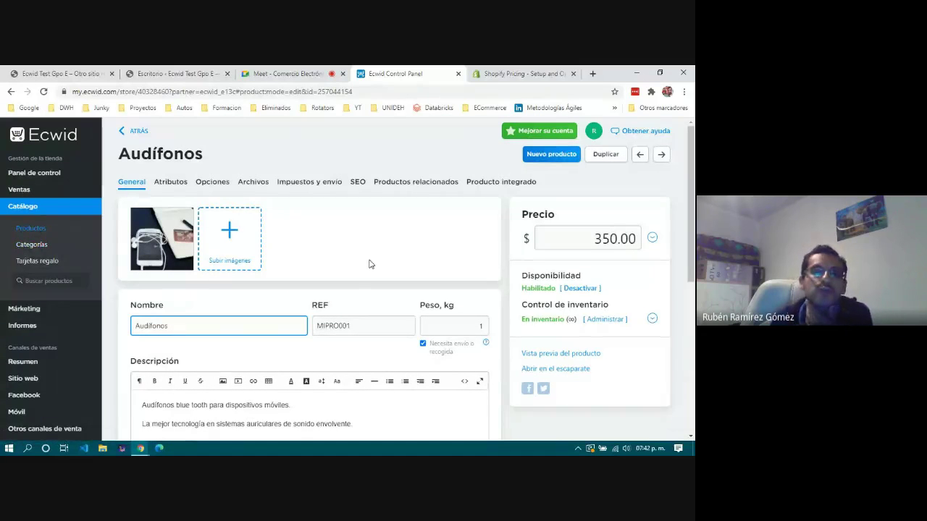
mouse_move(19, 310)
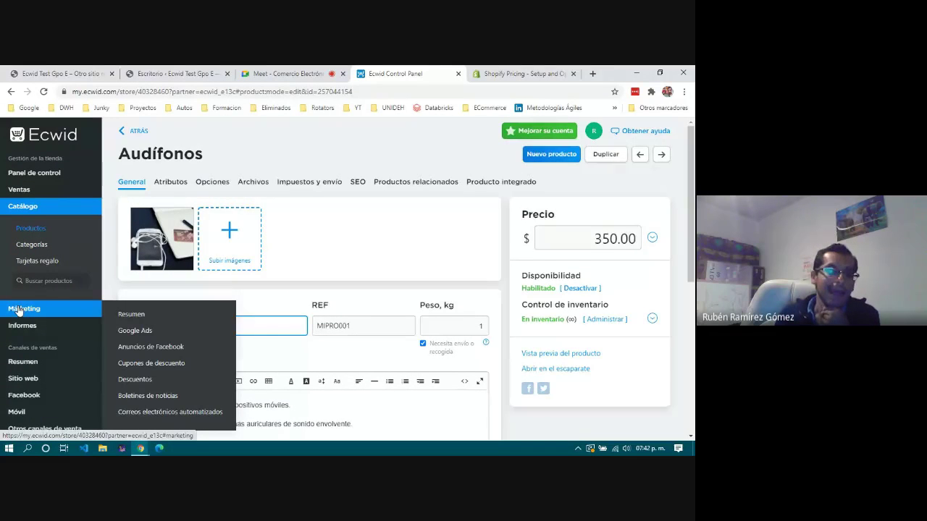
scroll(19, 310, down, 1)
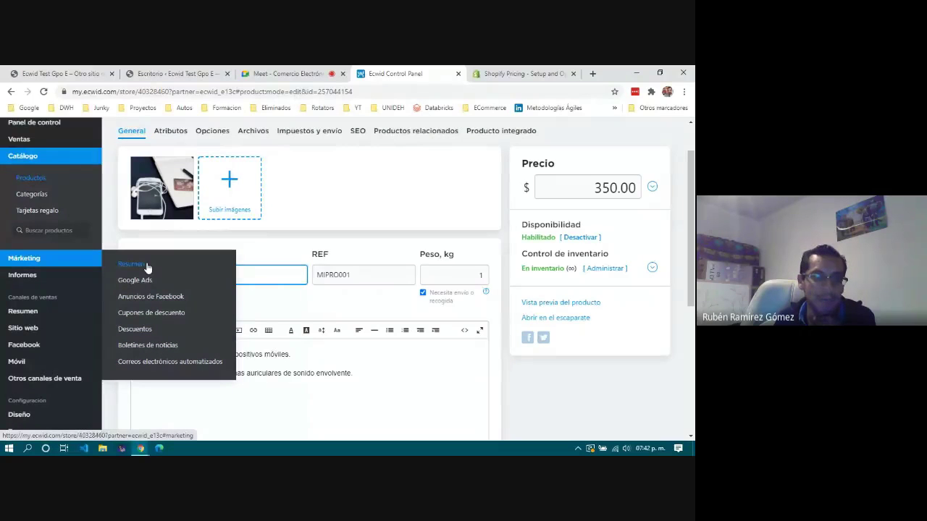
Open Informes y analíticas to see the analytics apps such as Kliken and MonkeyData.
click(22, 276)
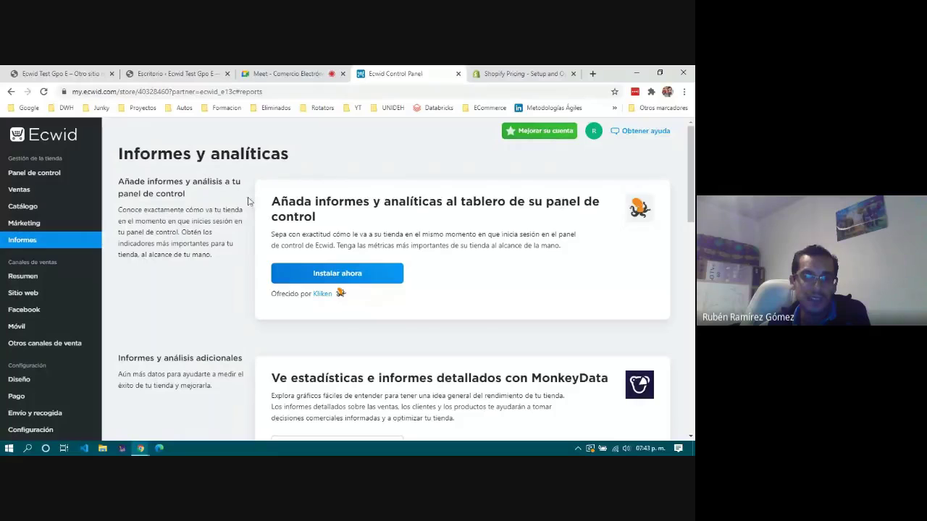
drag(266, 202, 340, 296)
click(354, 222)
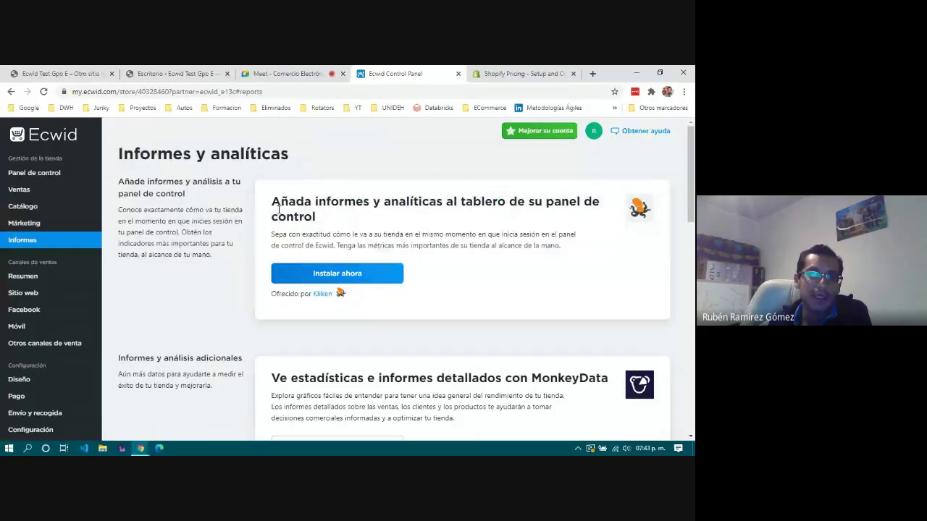
drag(120, 156, 305, 164)
click(309, 176)
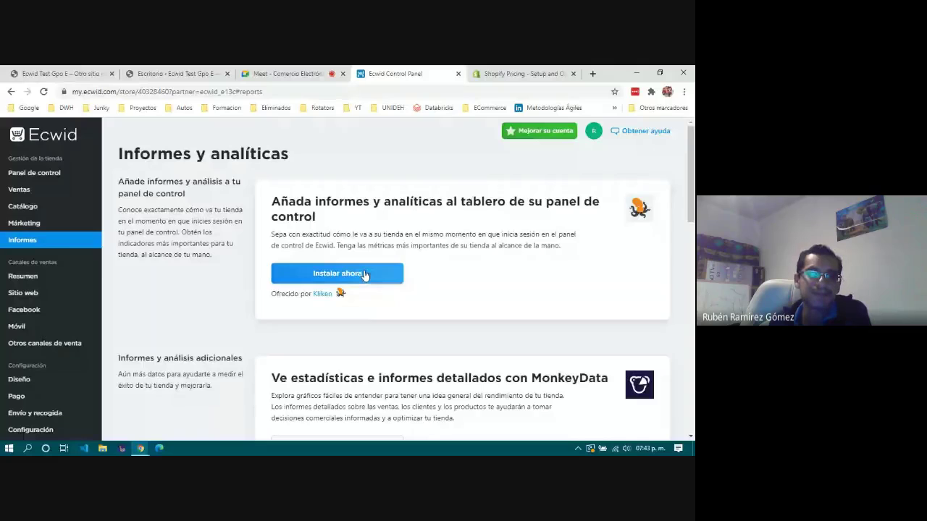
scroll(364, 275, down, 5)
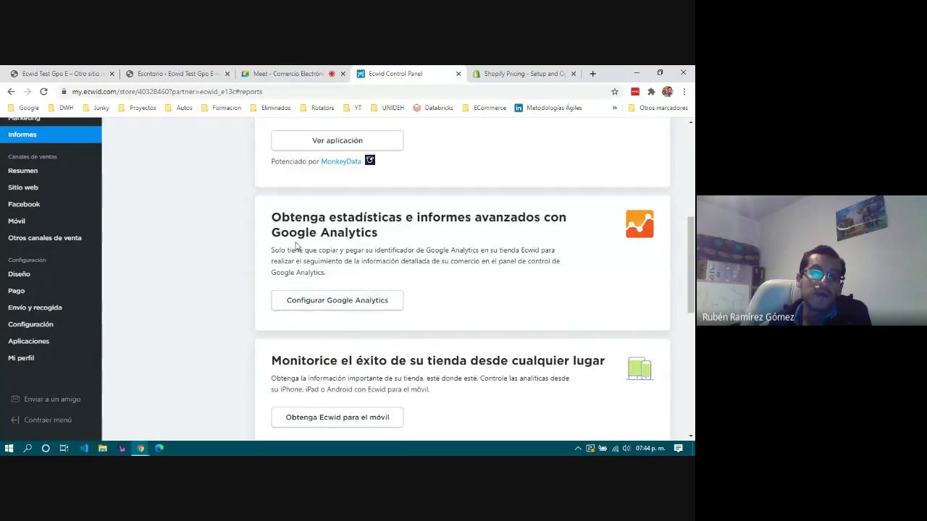
drag(405, 308, 392, 239)
click(362, 284)
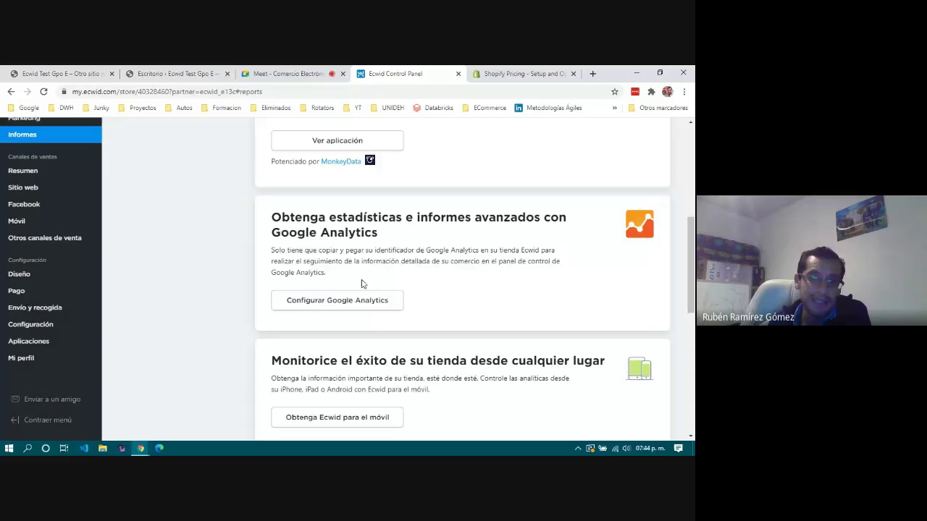
scroll(363, 282, up, 2)
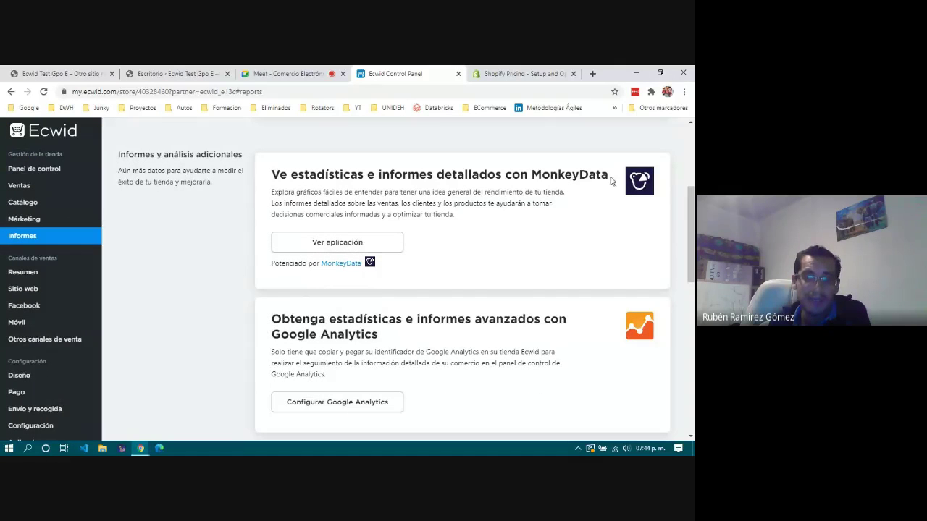
scroll(529, 258, up, 3)
scroll(530, 259, down, 4)
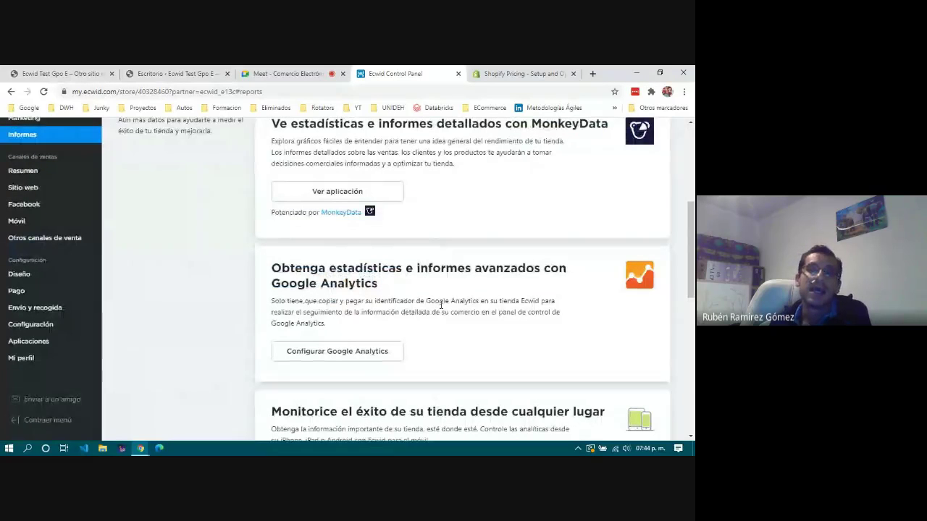
scroll(441, 305, down, 4)
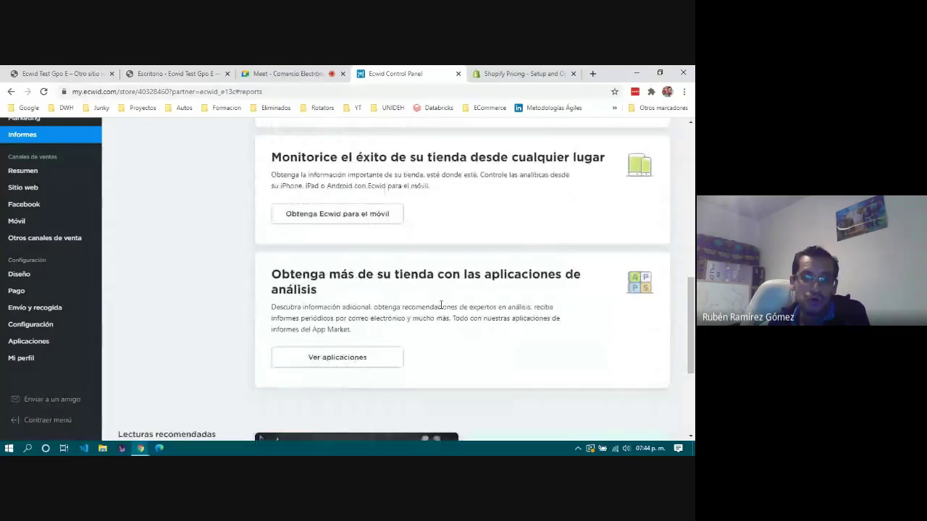
scroll(441, 304, up, 7)
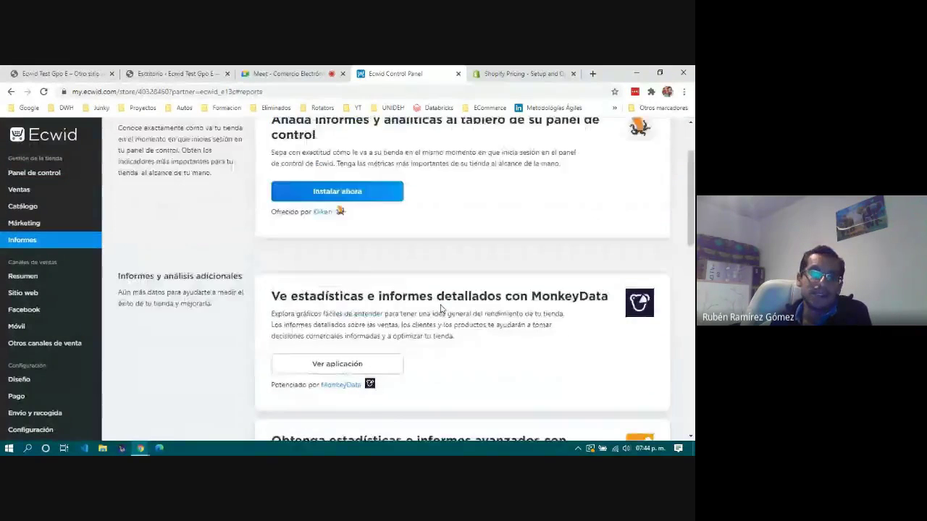
scroll(441, 308, up, 2)
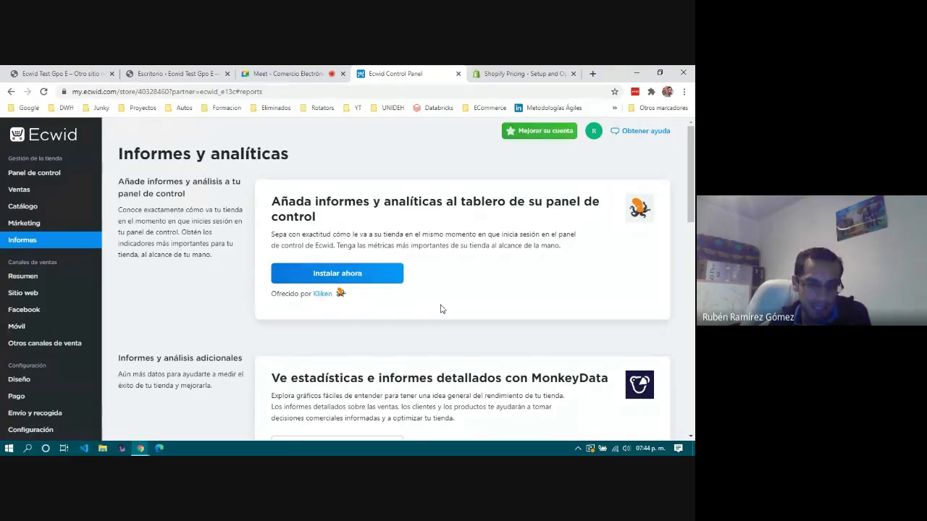
scroll(440, 309, down, 10)
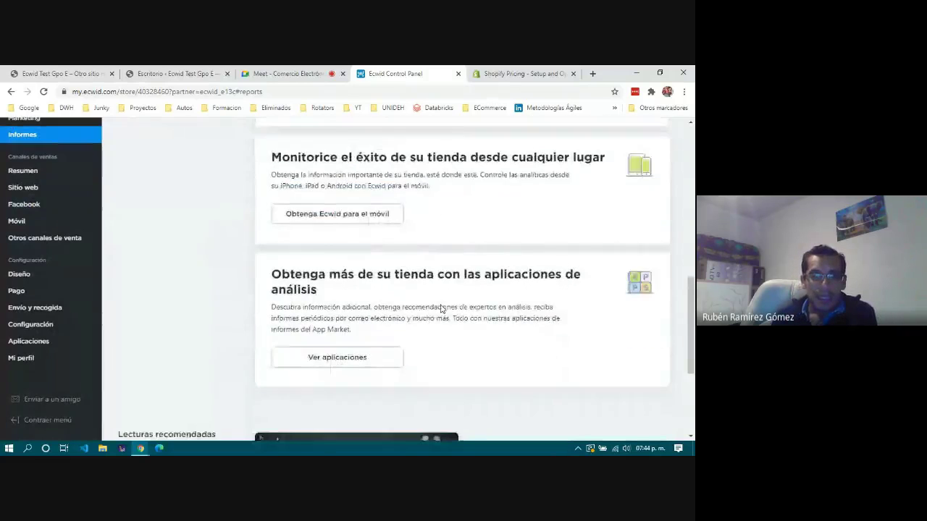
scroll(440, 308, down, 2)
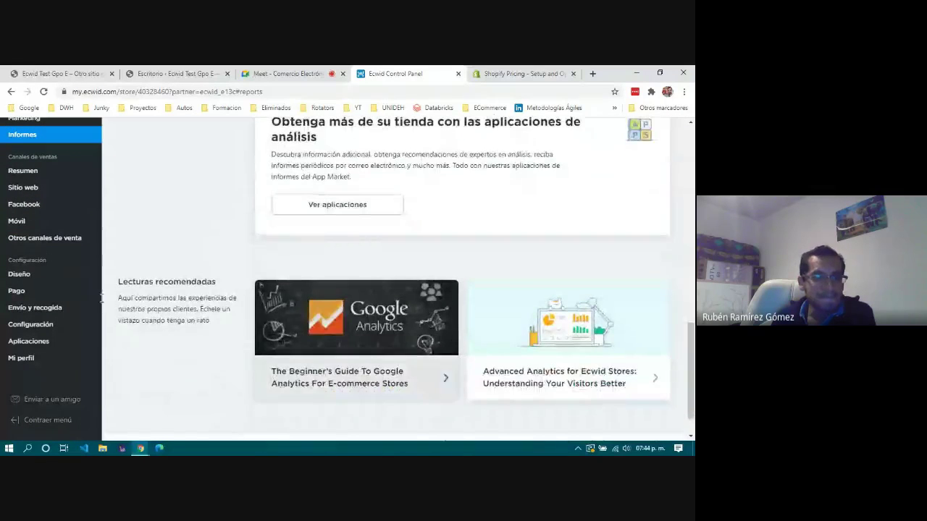
scroll(56, 236, up, 3)
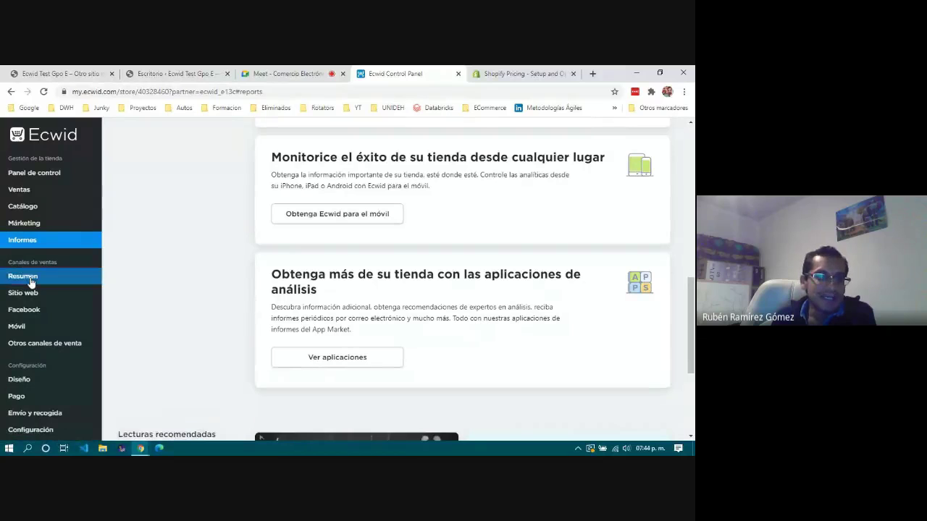
mouse_move(31, 296)
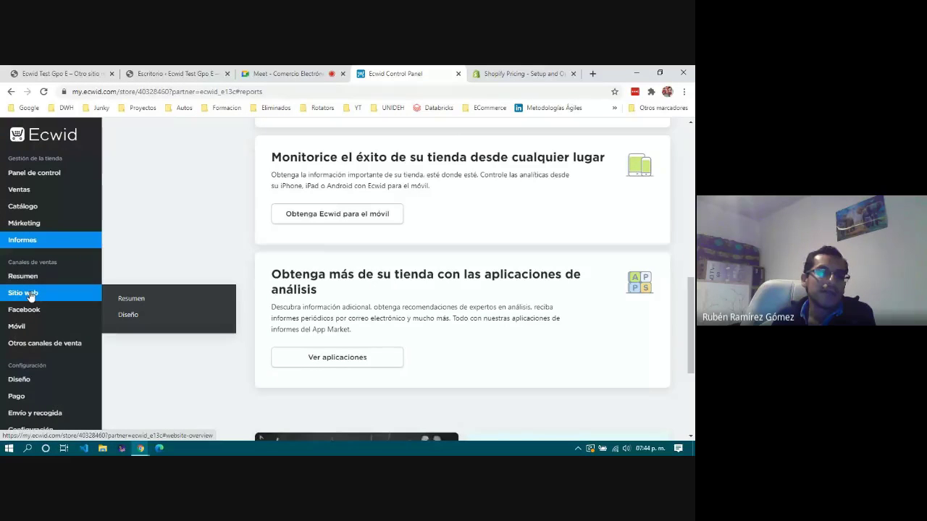
Browse the Sitio web overview and the Instagram page under Otros canales de venta.
click(31, 295)
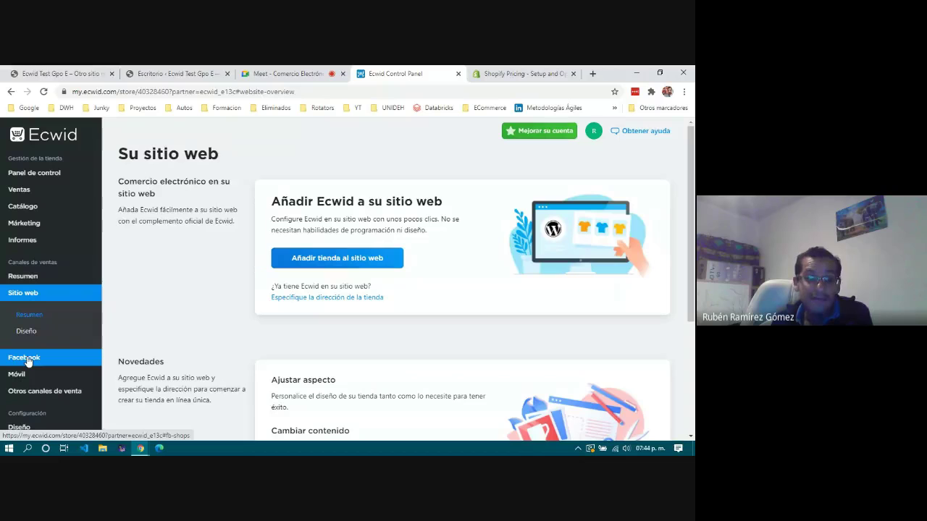
scroll(27, 360, down, 1)
click(33, 349)
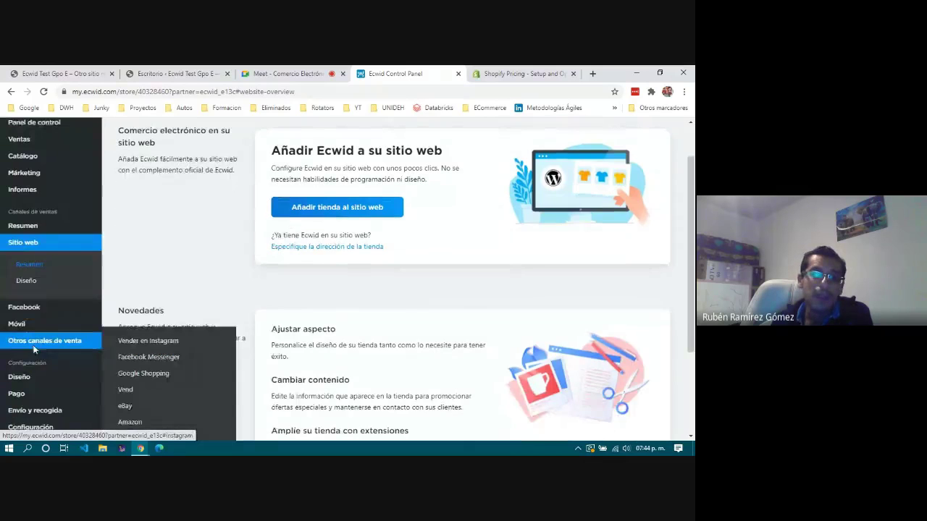
scroll(60, 339, down, 2)
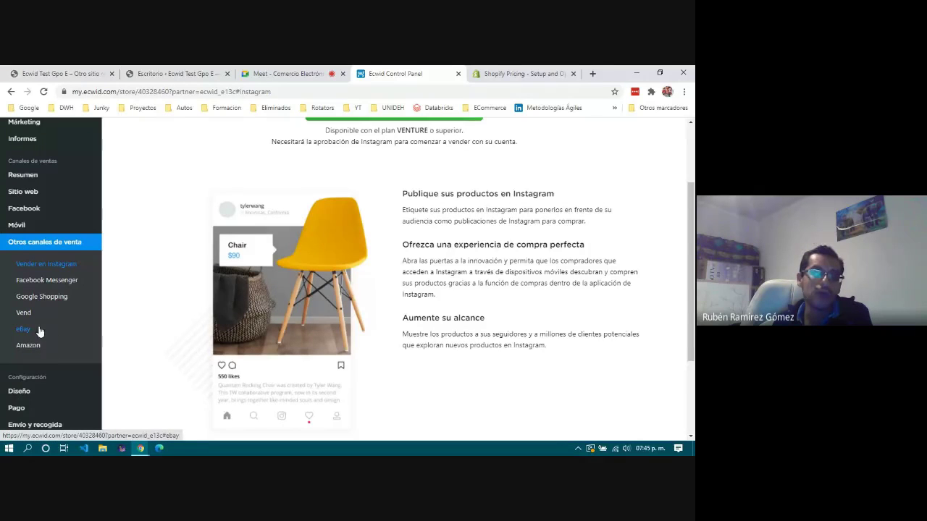
scroll(386, 215, up, 3)
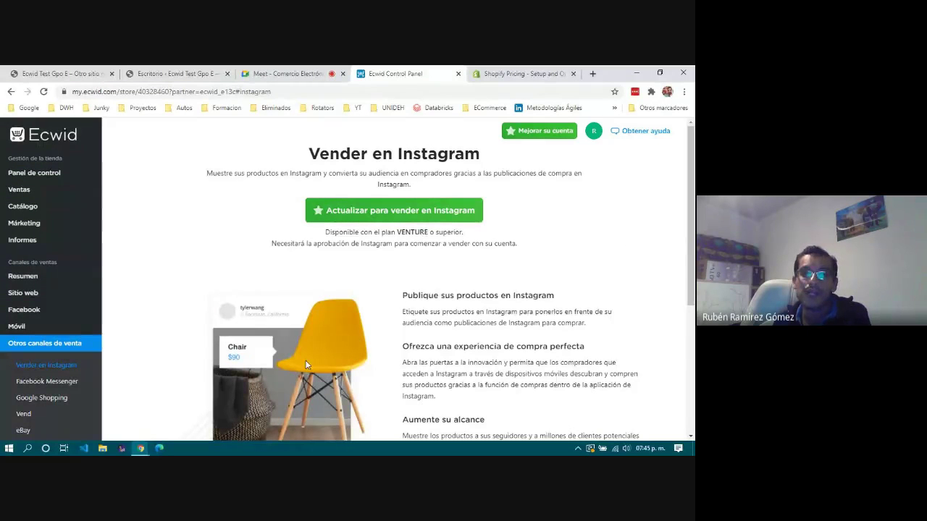
scroll(329, 391, down, 3)
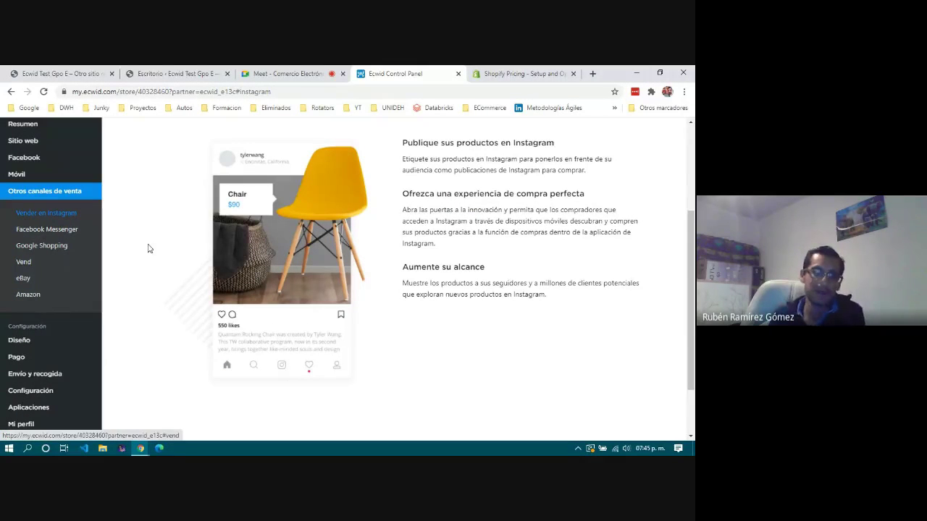
scroll(151, 221, up, 3)
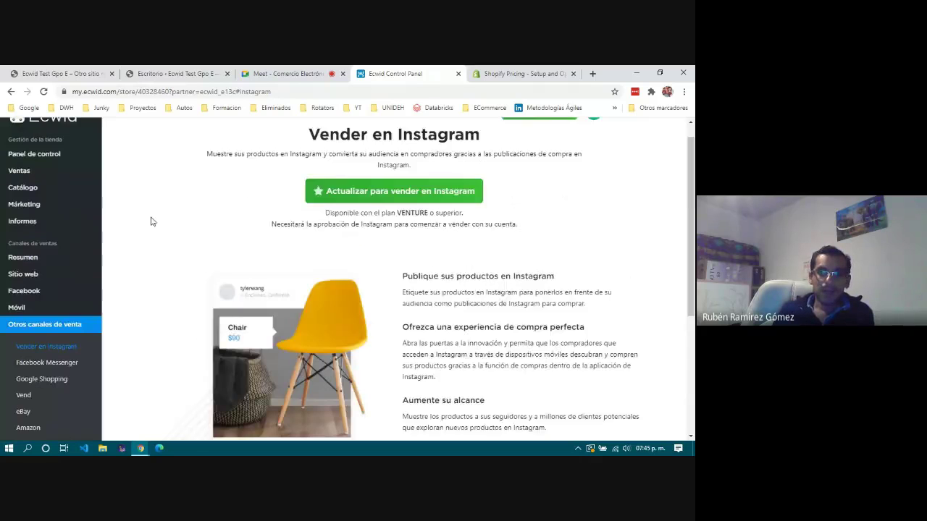
scroll(151, 222, down, 5)
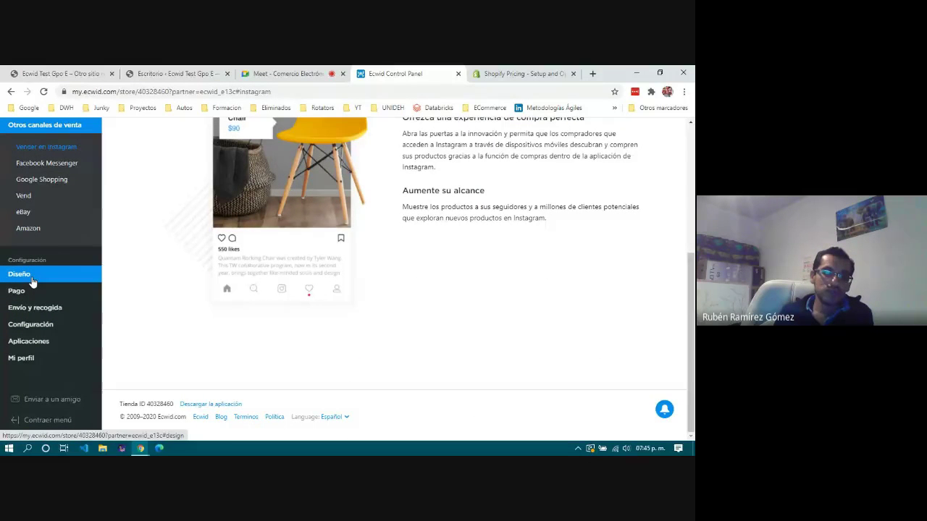
Look over the Diseño settings, then go to the Pago settings.
click(32, 281)
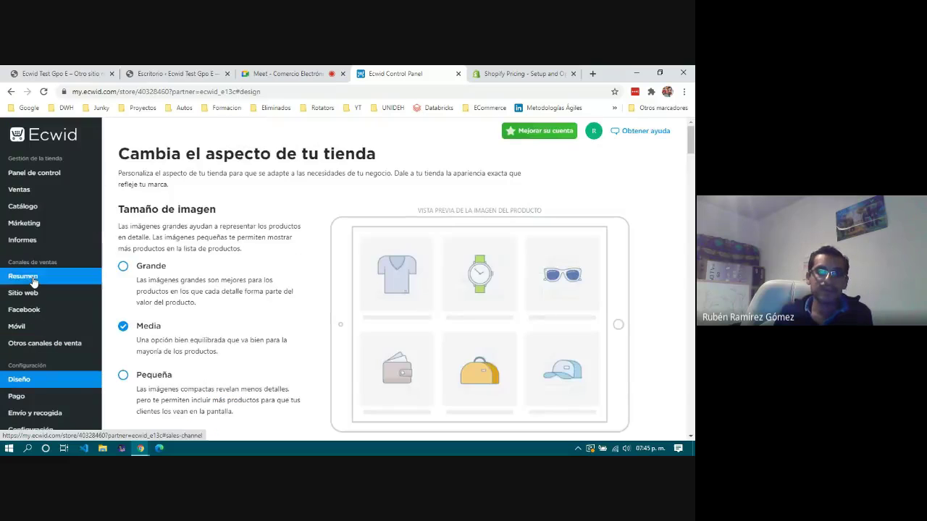
scroll(259, 299, down, 1)
scroll(260, 300, down, 6)
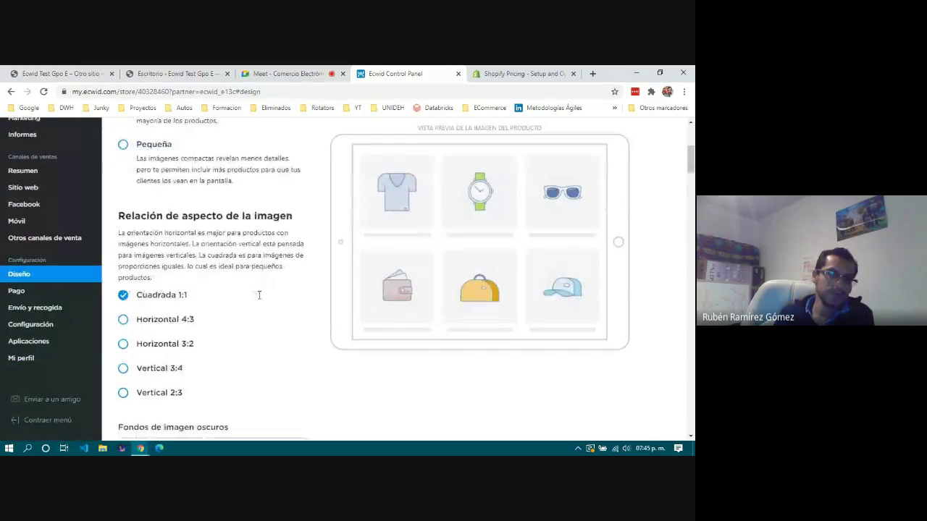
click(18, 293)
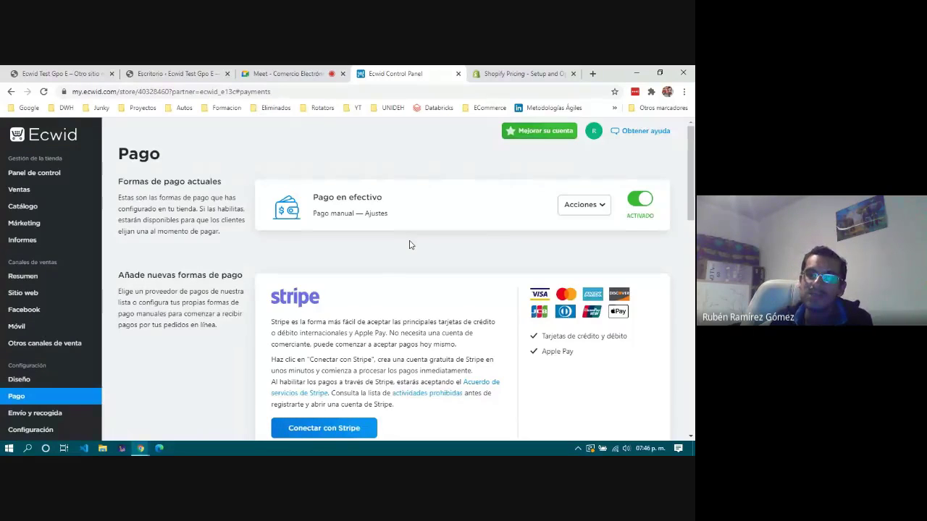
Review the Pago page and its list of online payment processors for Mexico, choosing none.
scroll(409, 245, down, 3)
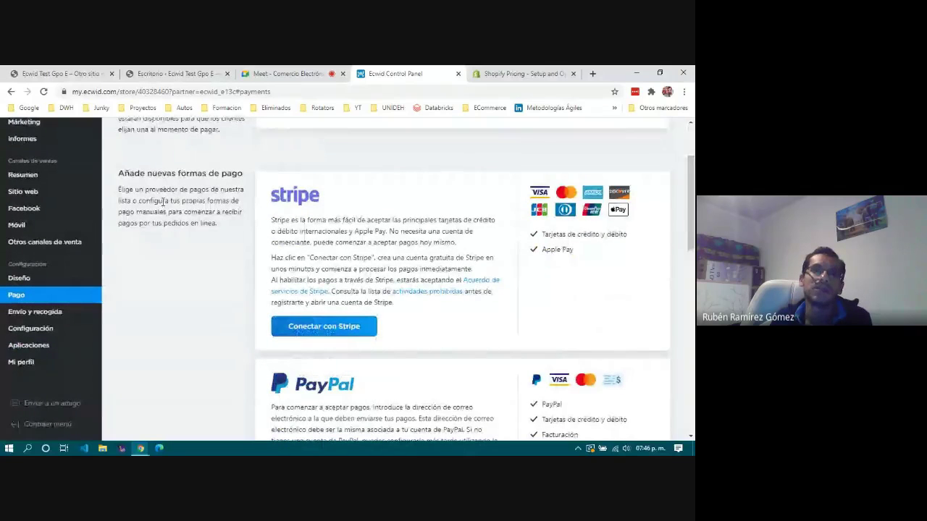
scroll(349, 205, down, 3)
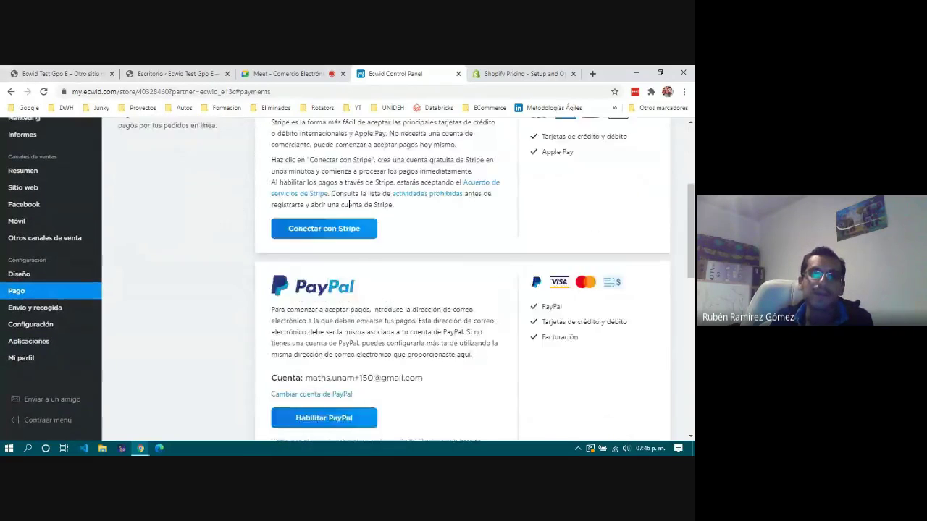
scroll(349, 205, down, 10)
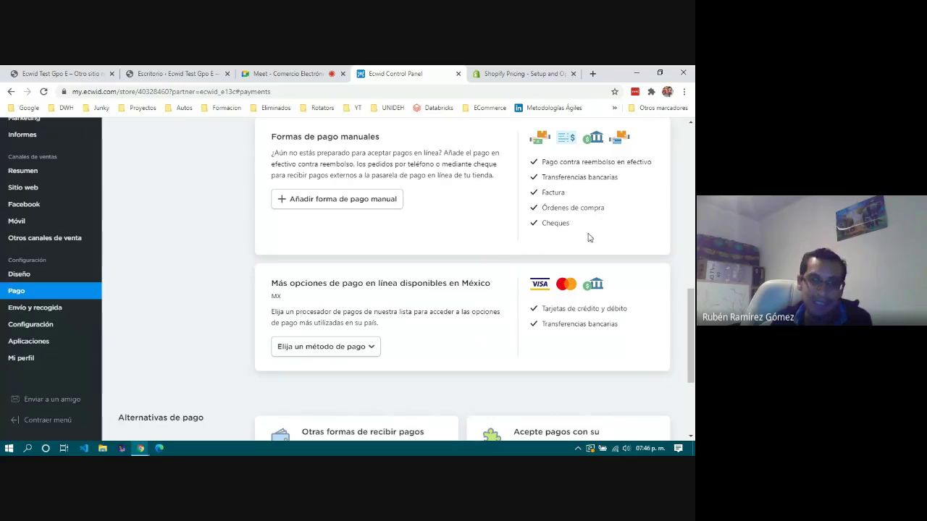
scroll(396, 232, down, 1)
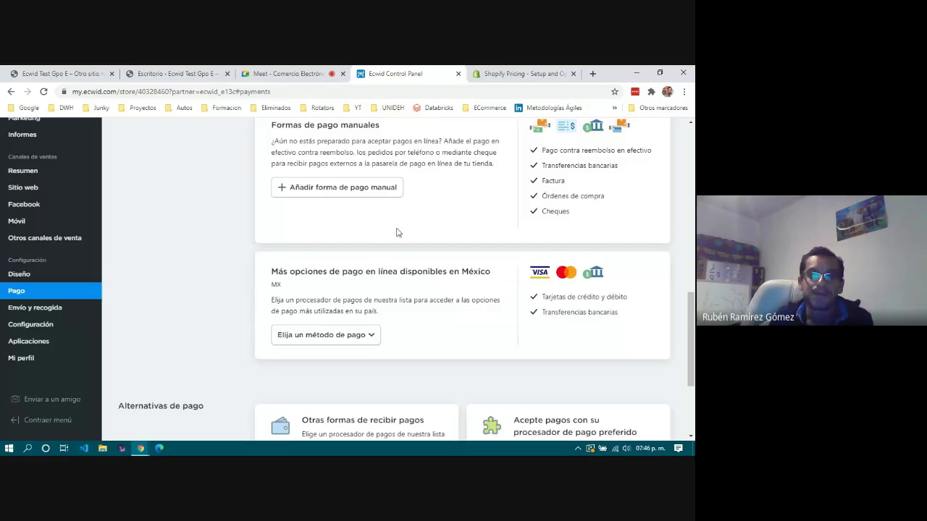
scroll(397, 233, down, 2)
click(355, 196)
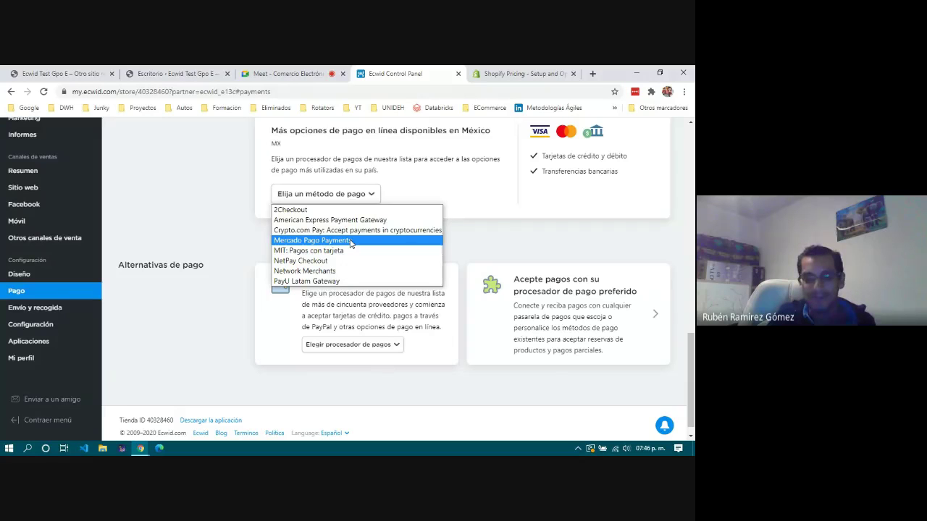
click(206, 211)
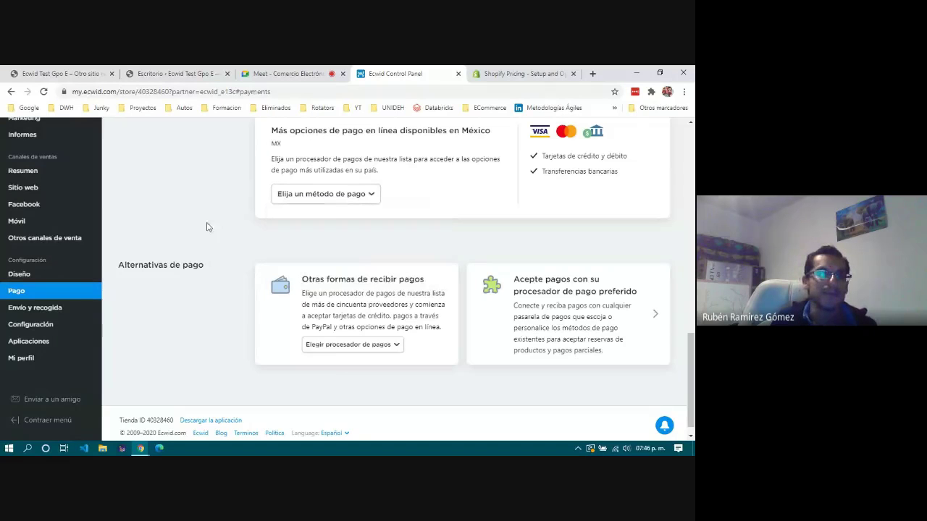
Look at the Añadir forma de pago manual form without saving, then go to Envío y recogida.
scroll(208, 229, up, 10)
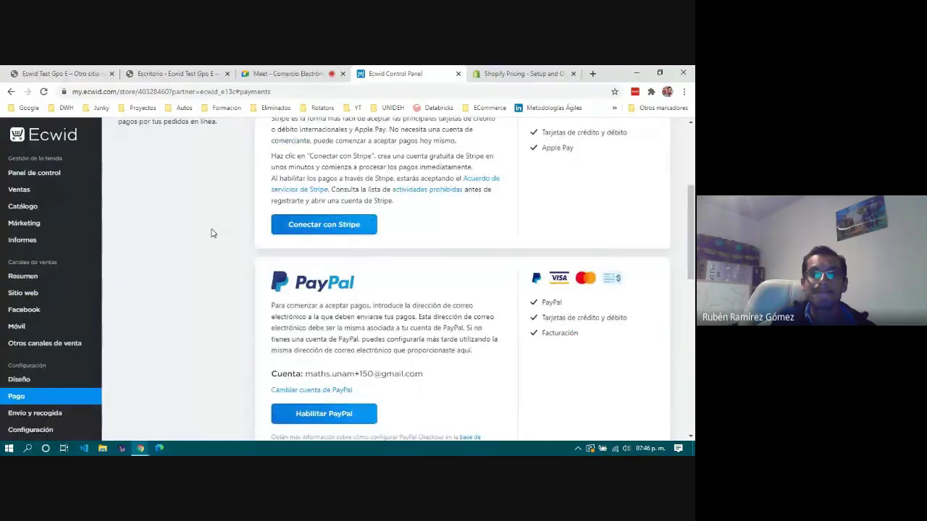
scroll(211, 233, down, 4)
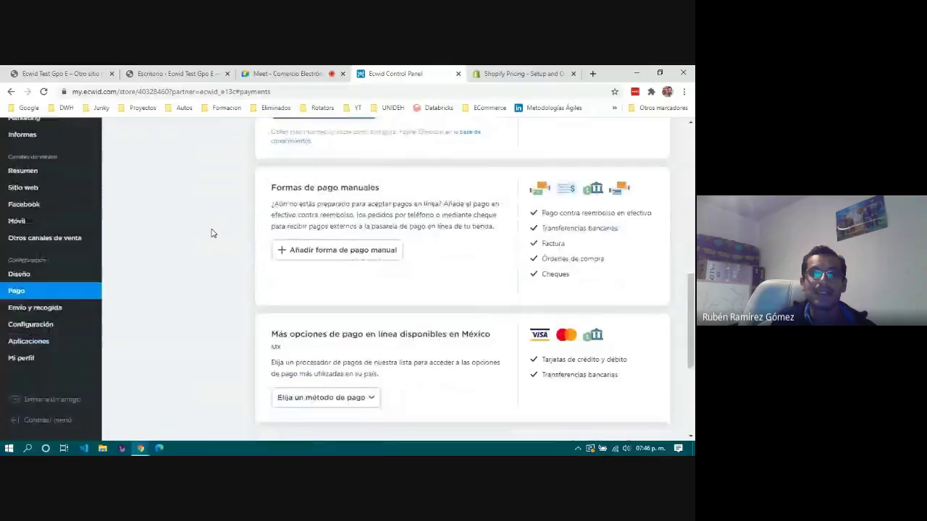
click(330, 250)
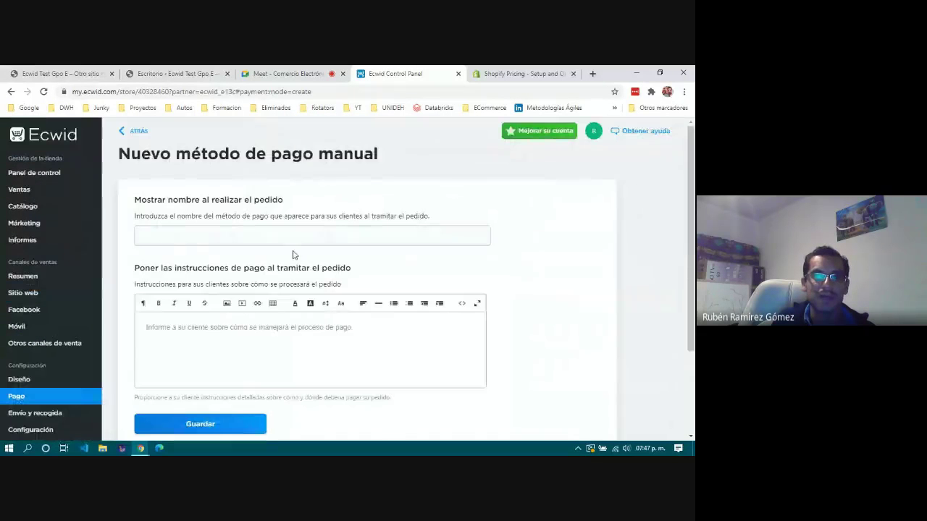
scroll(294, 240, down, 3)
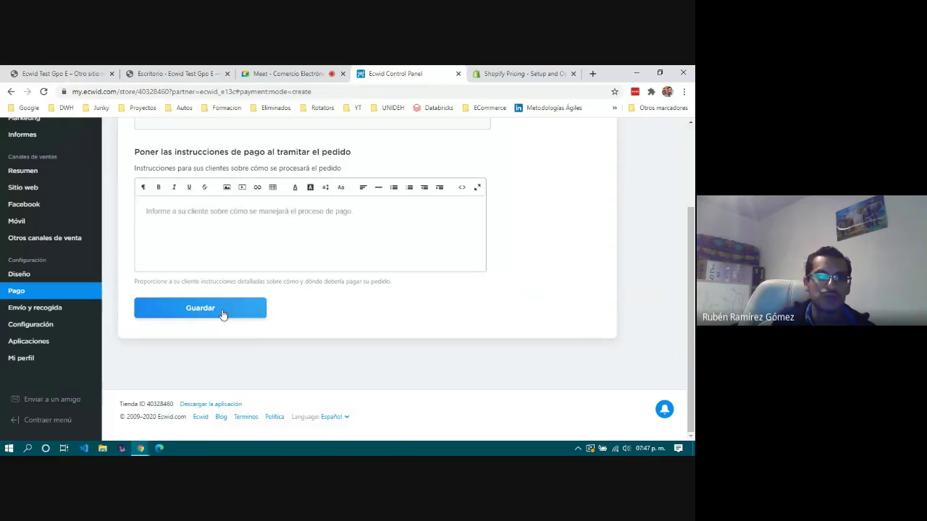
scroll(250, 260, up, 3)
scroll(249, 261, down, 3)
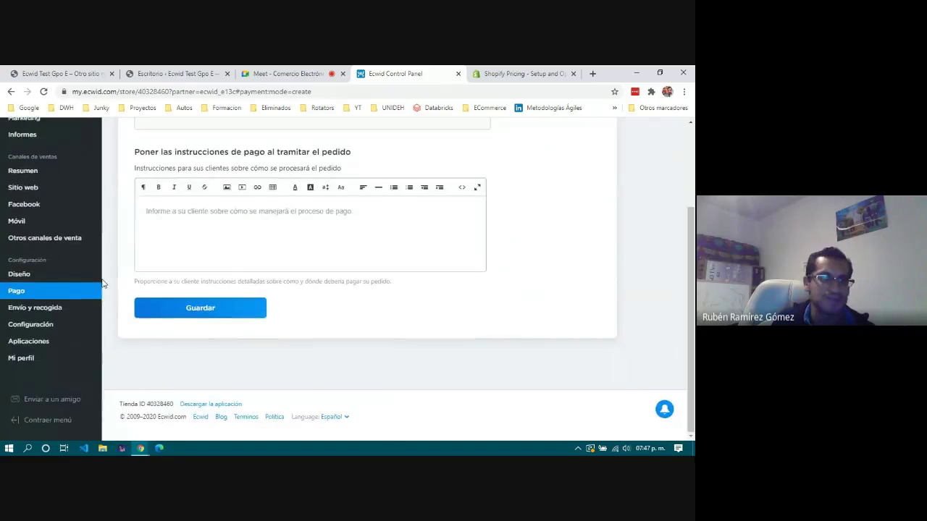
click(37, 310)
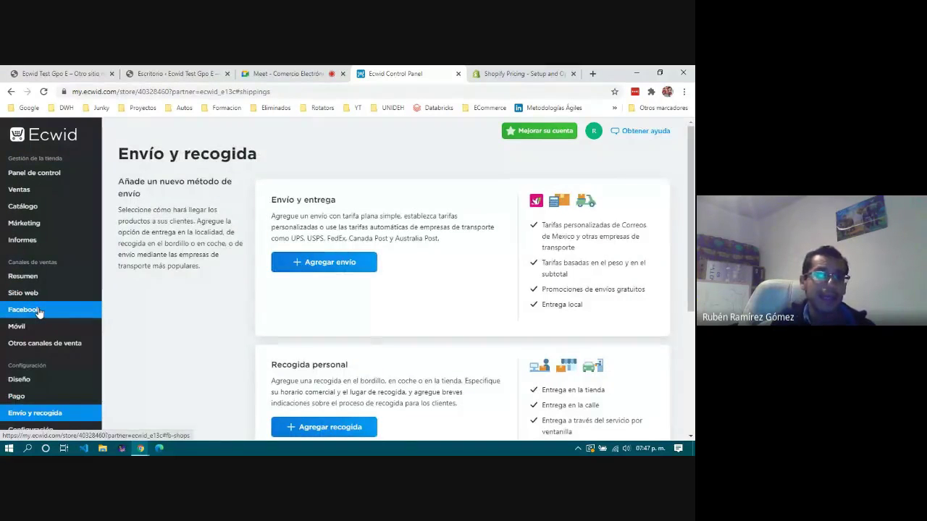
Start a new shipping method and review the step 1 carriers: Correos de Mexico, Entrega local, others.
mouse_move(39, 347)
scroll(39, 351, down, 1)
scroll(39, 351, down, 1)
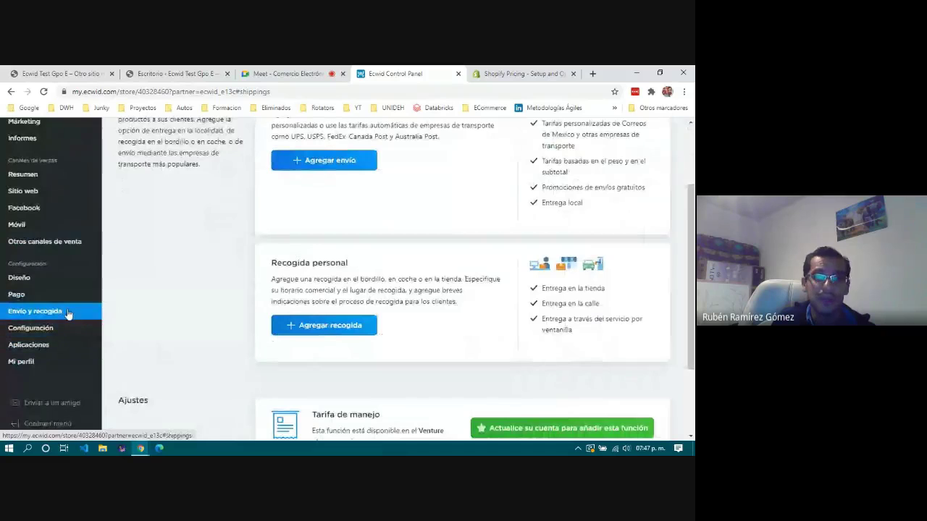
scroll(362, 237, up, 2)
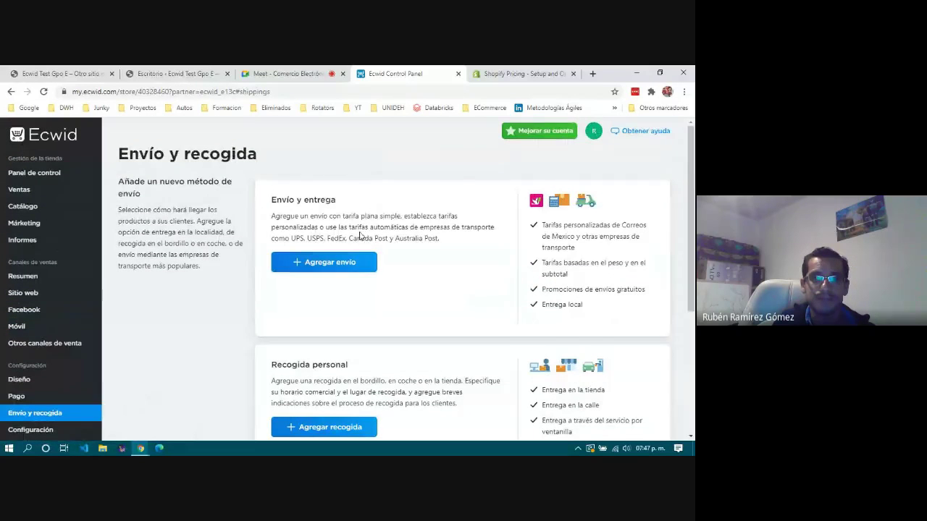
scroll(360, 232, down, 1)
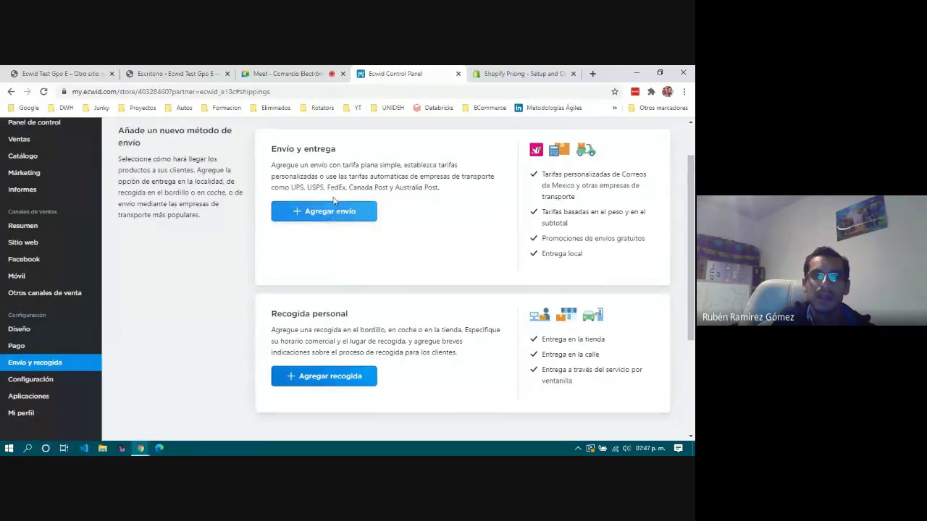
click(362, 211)
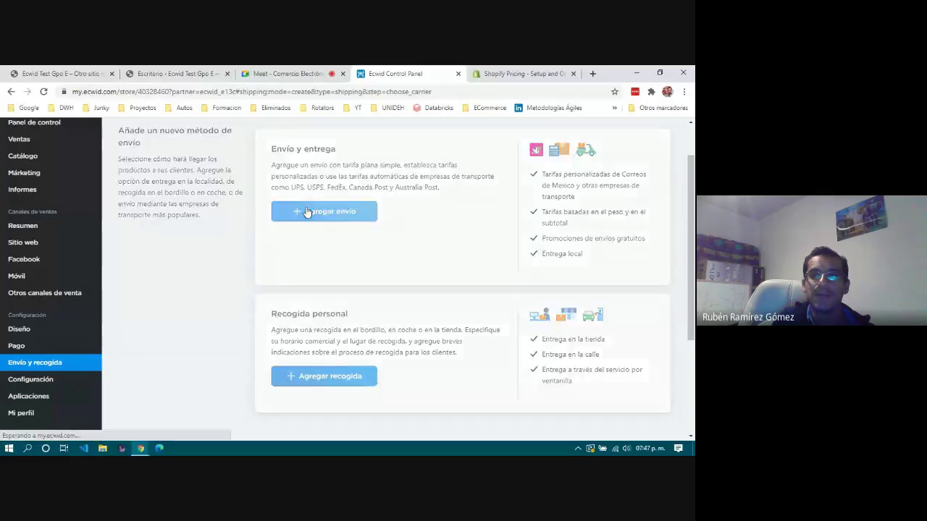
scroll(275, 195, down, 1)
scroll(277, 191, up, 1)
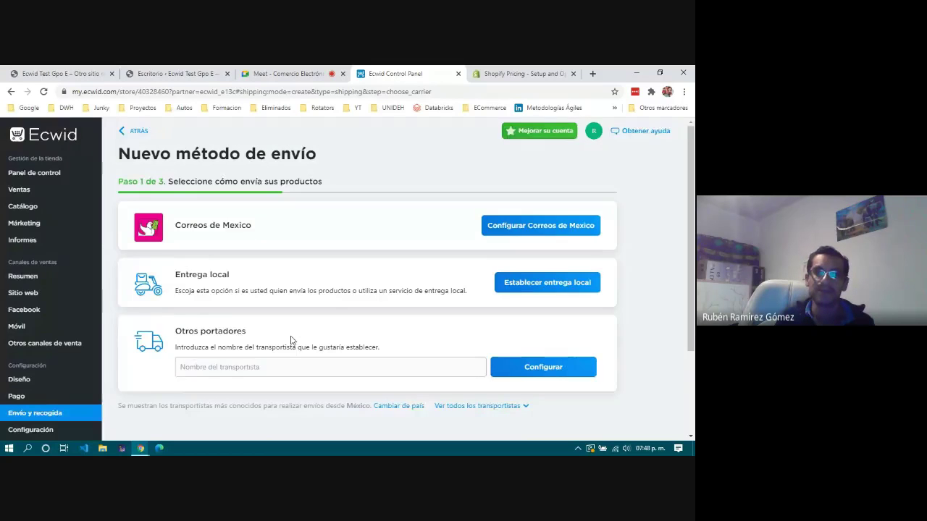
scroll(292, 340, down, 3)
scroll(291, 341, up, 3)
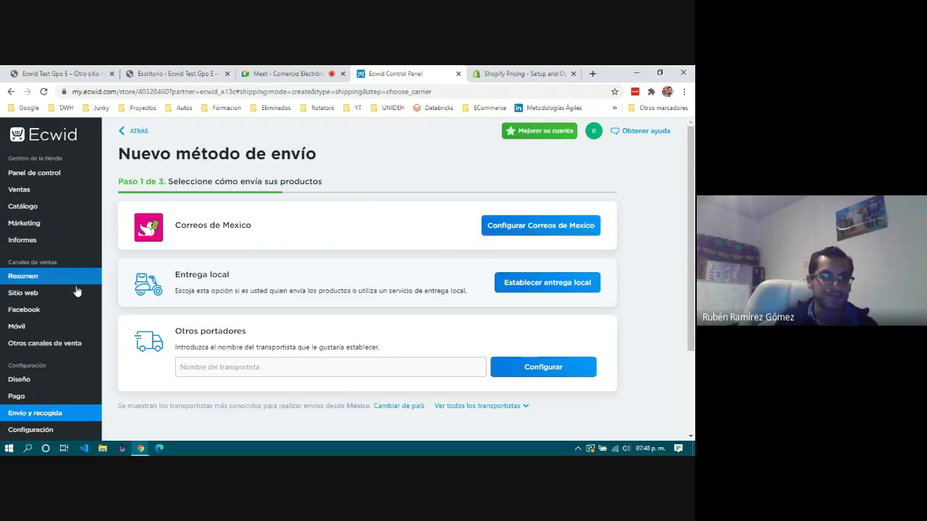
scroll(69, 292, down, 3)
Review the store profile, name and company details in Configuración general, then return to the dashboard.
click(45, 323)
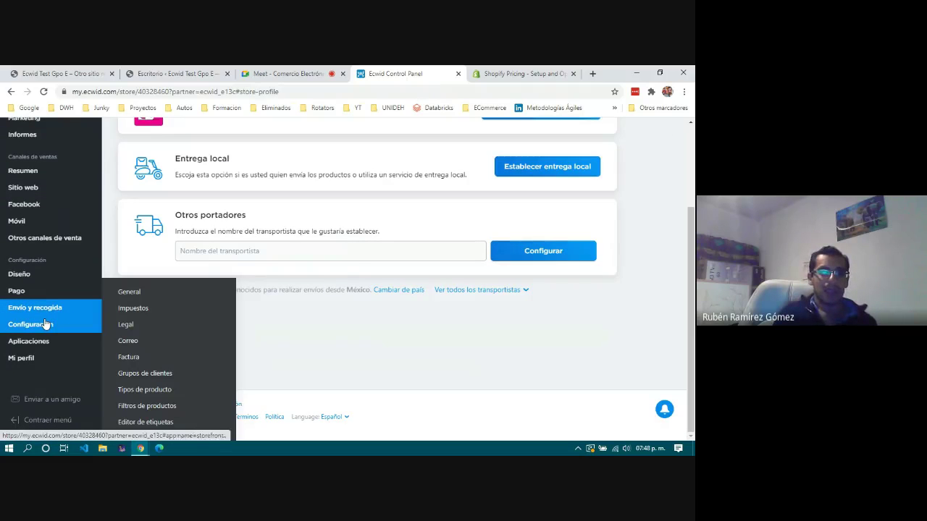
scroll(45, 324, down, 1)
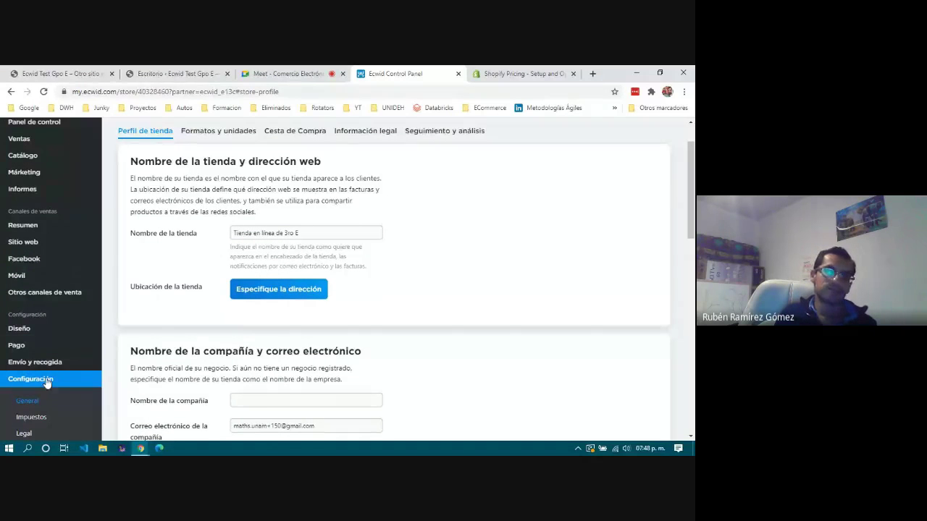
scroll(44, 328, down, 3)
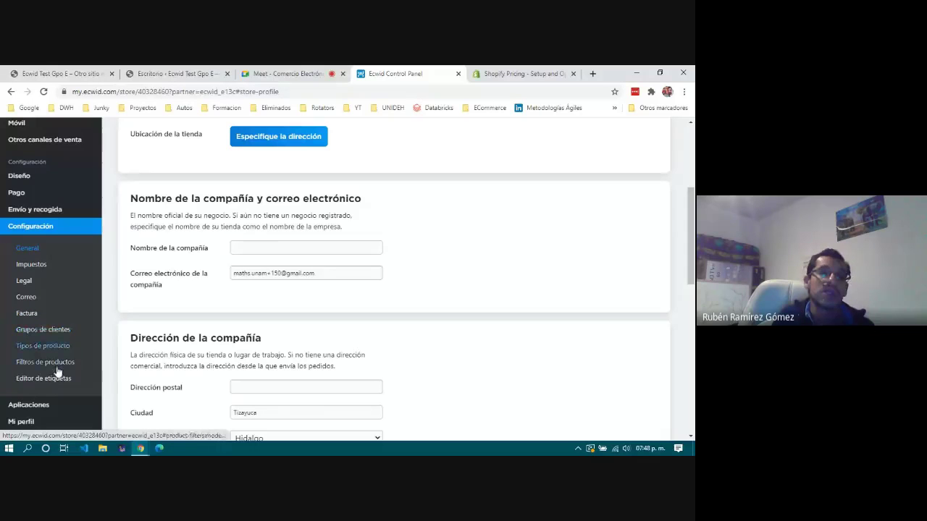
scroll(59, 377, down, 4)
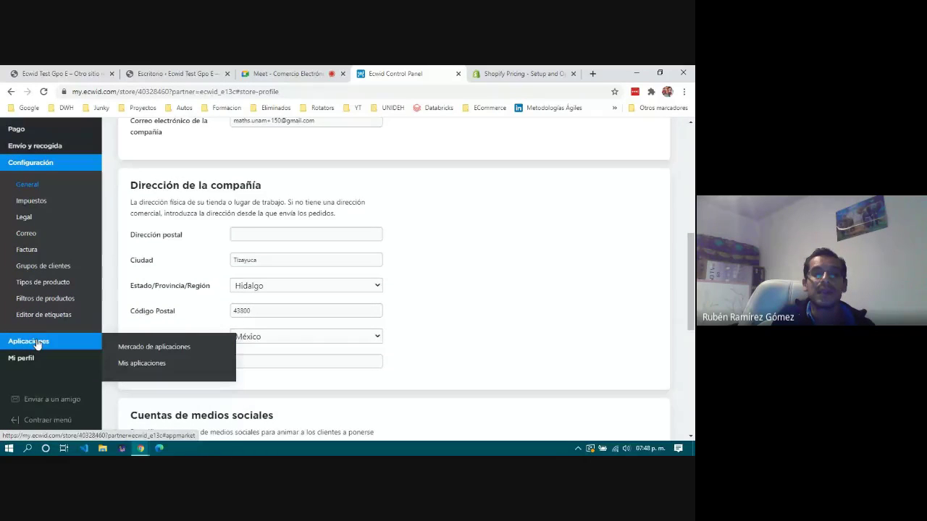
scroll(409, 316, up, 10)
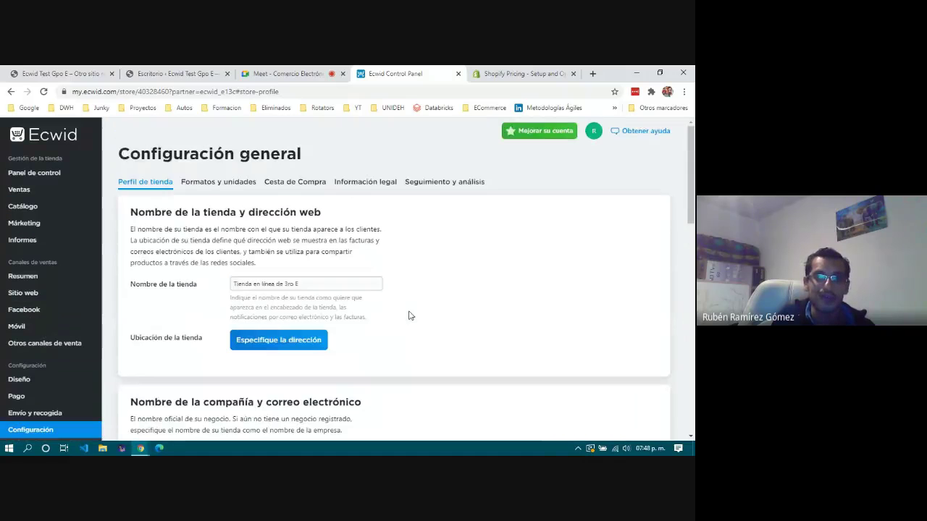
click(29, 178)
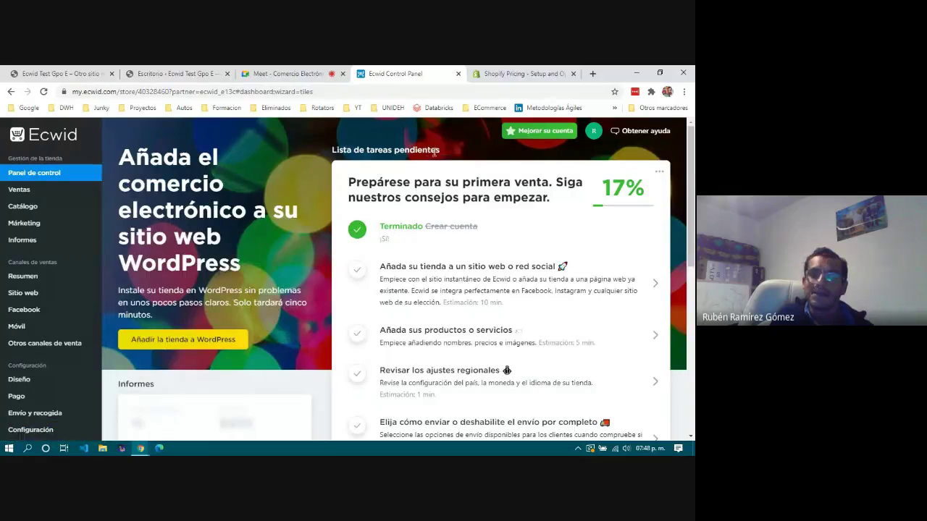
Highlight the heading of the dashboard banner about adding e-commerce to WordPress.
key(ctrl+a)
click(279, 152)
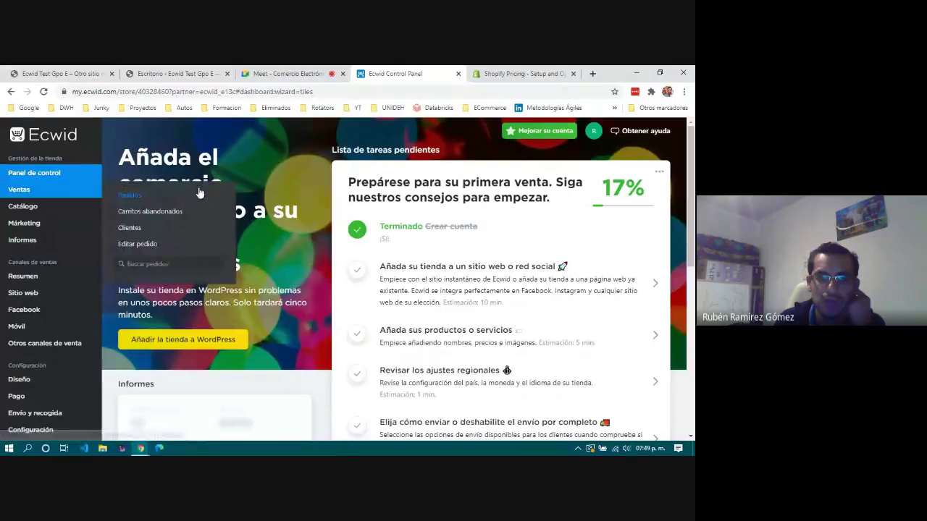
drag(119, 156, 124, 163)
click(256, 261)
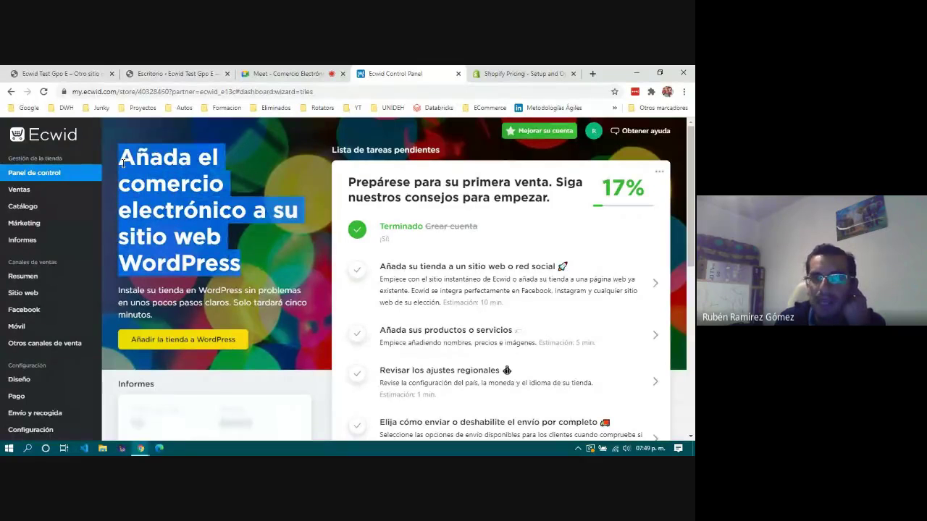
Clear the heading highlight and switch to the Google Meet class call.
scroll(233, 234, down, 2)
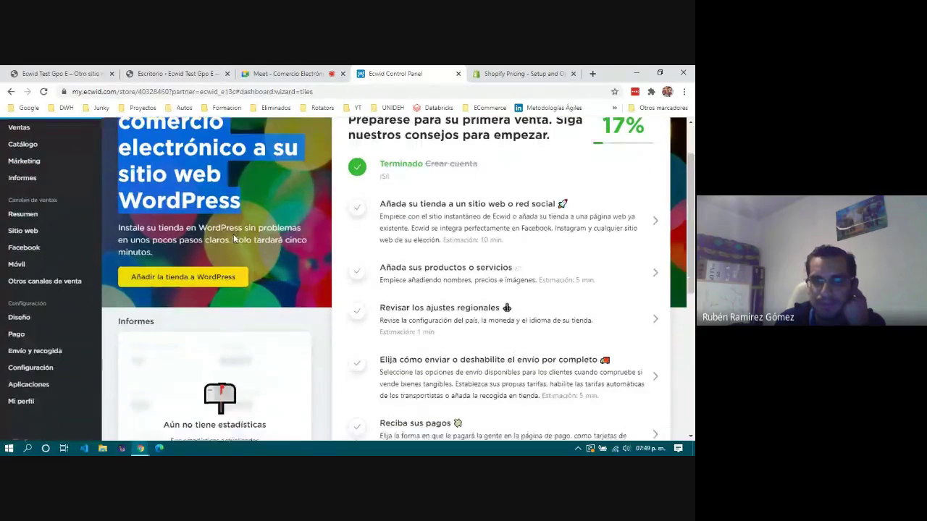
scroll(233, 234, up, 2)
click(260, 175)
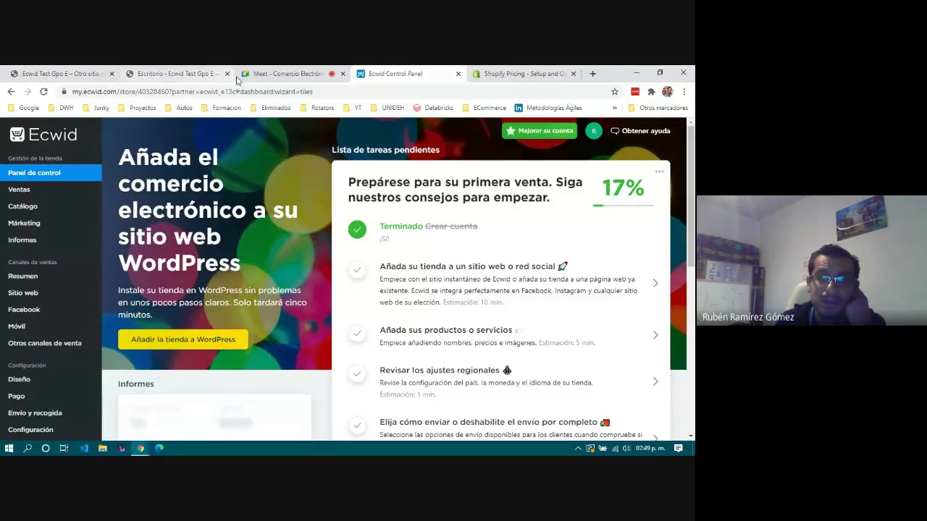
click(286, 74)
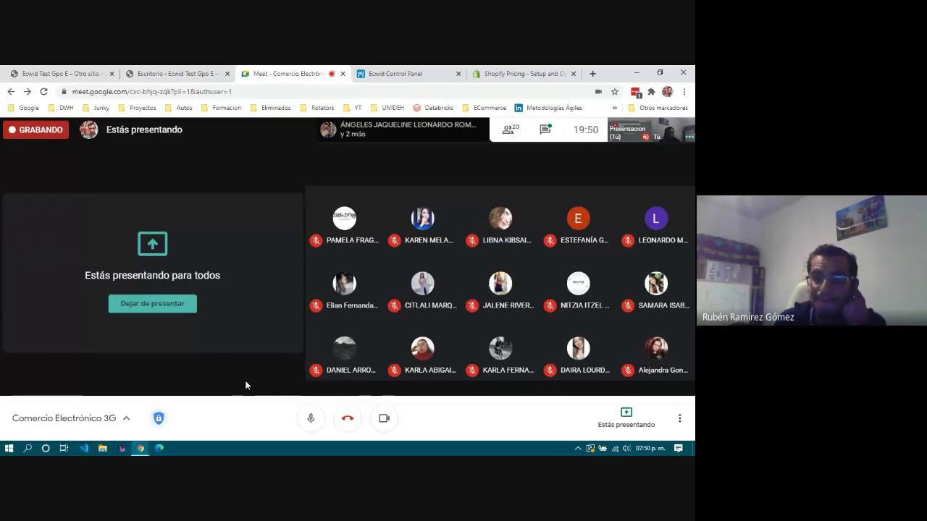
click(545, 129)
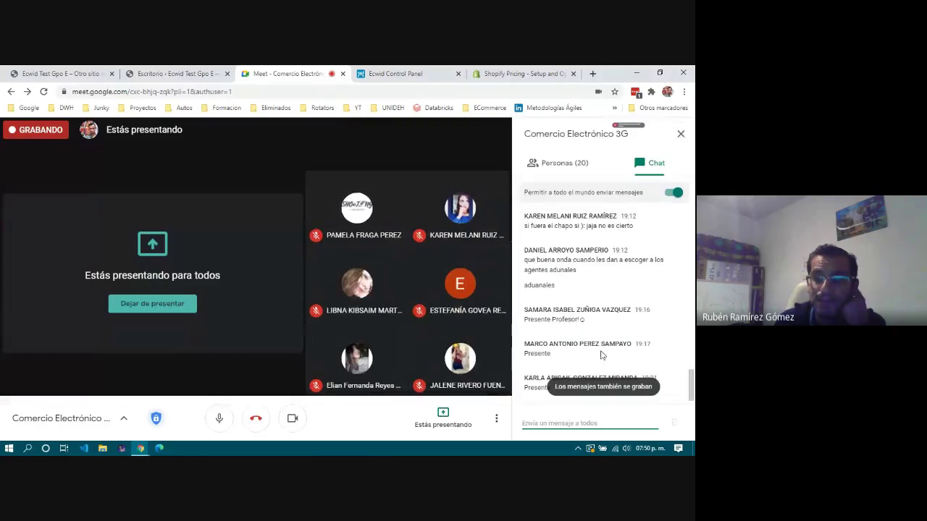
click(681, 133)
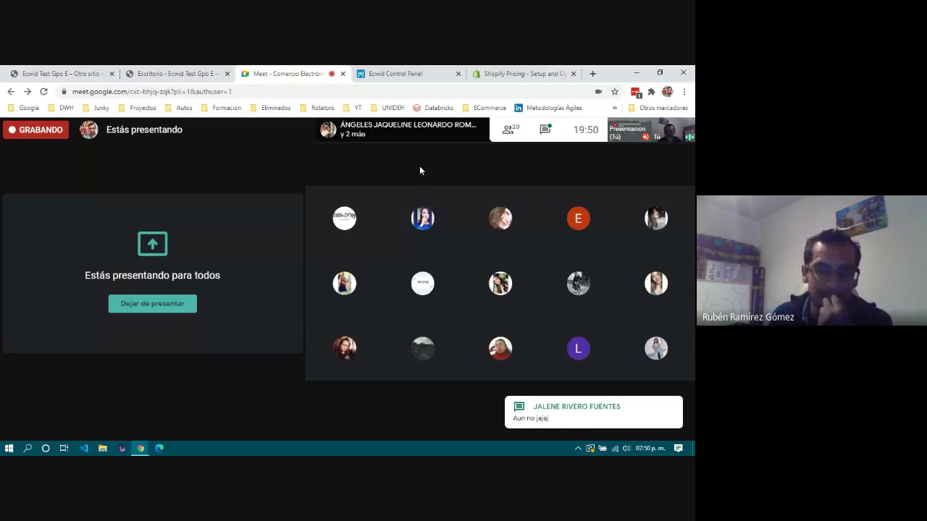
Switch to the live Ecwid Test Gpo E site and scroll its ¡Hola mundo! front page.
click(412, 75)
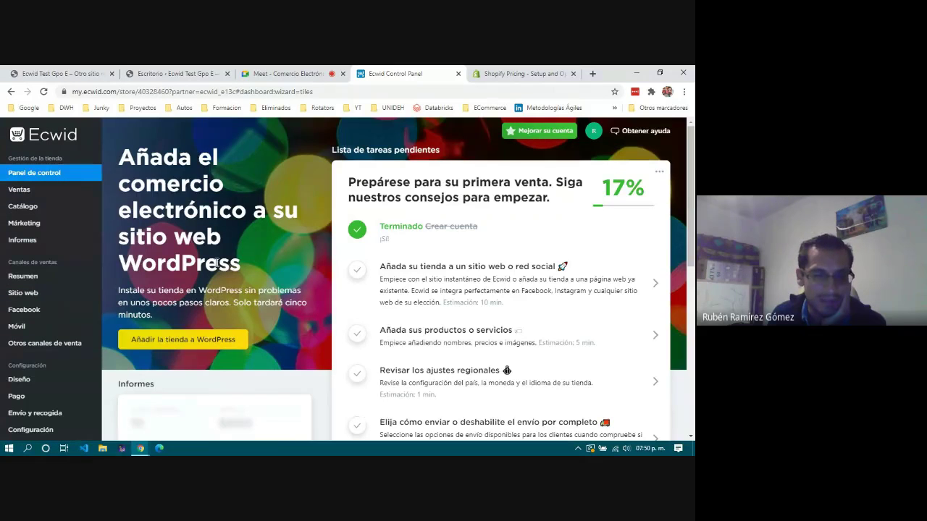
click(55, 74)
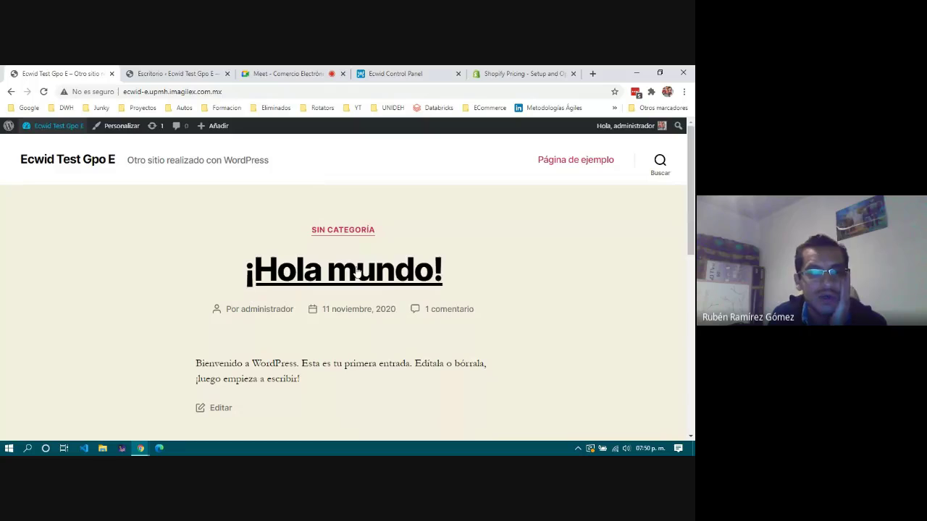
scroll(176, 287, down, 1)
scroll(175, 286, down, 5)
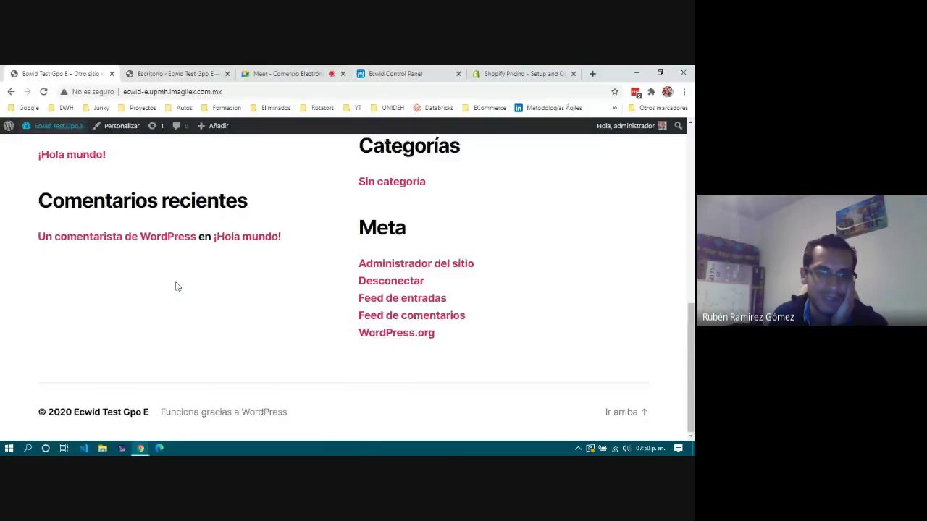
scroll(175, 287, up, 6)
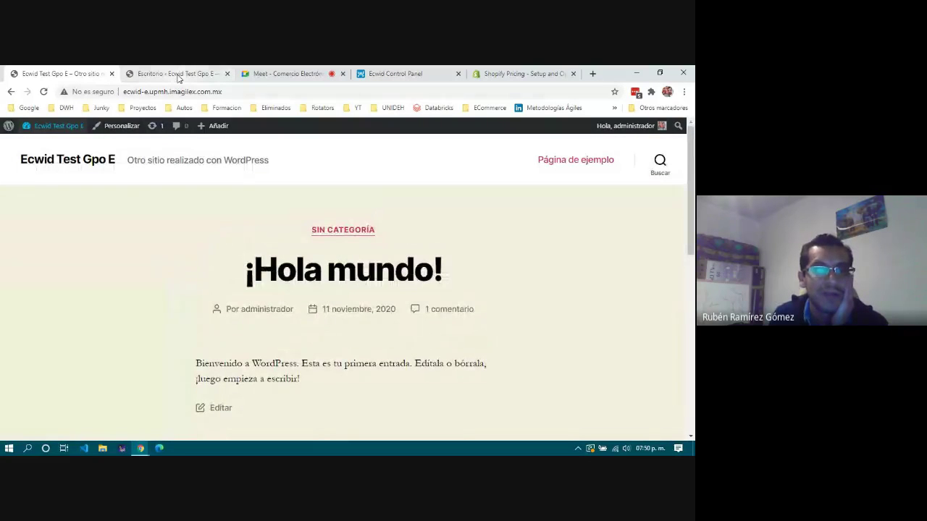
Search Plugins > Añadir nuevo for 'Ec' to list the 29 Ecwid plugin results.
click(178, 75)
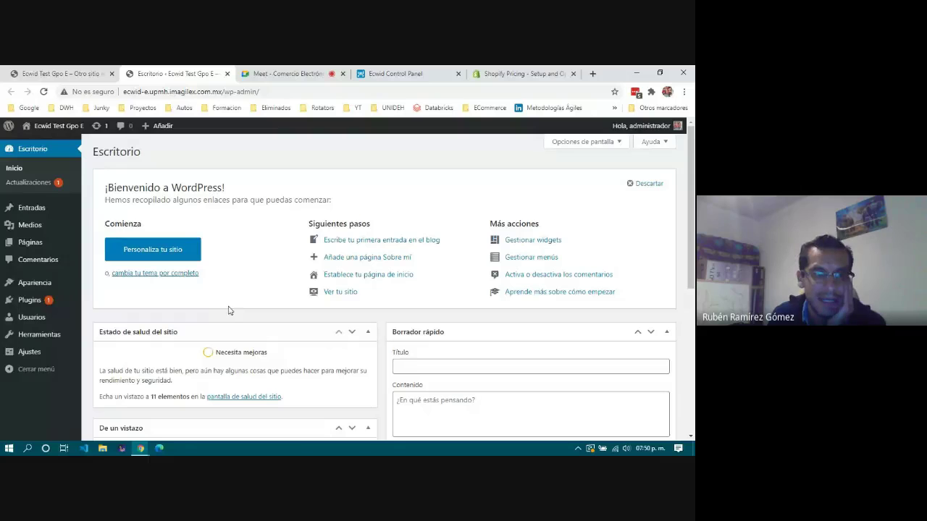
mouse_move(24, 304)
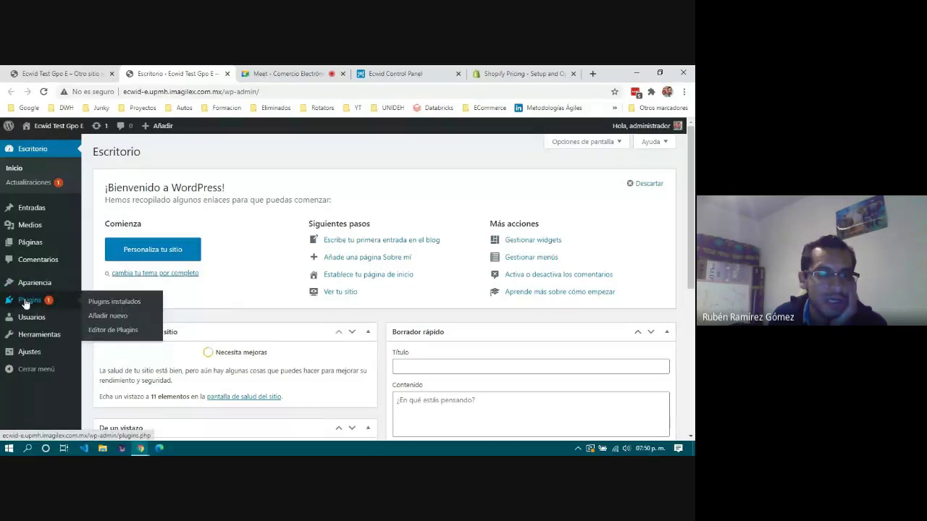
click(110, 317)
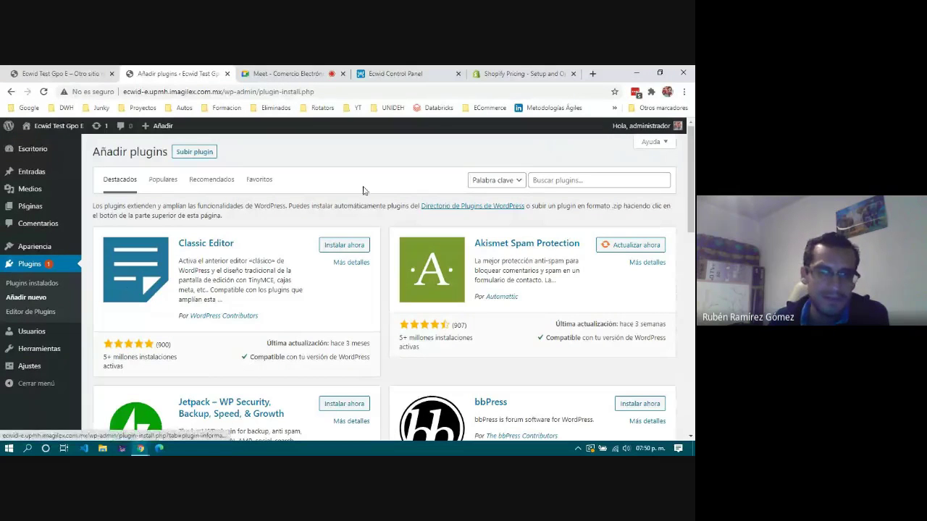
click(568, 181)
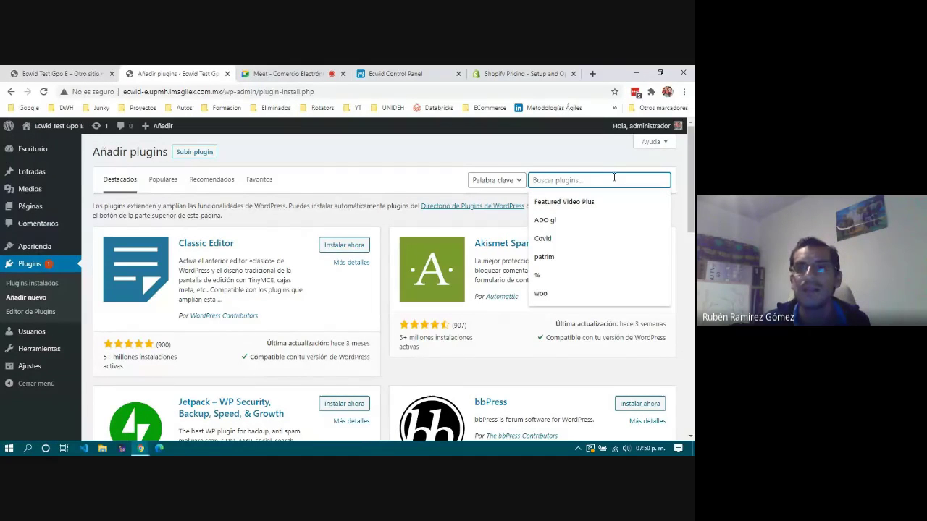
text(Ecwid)
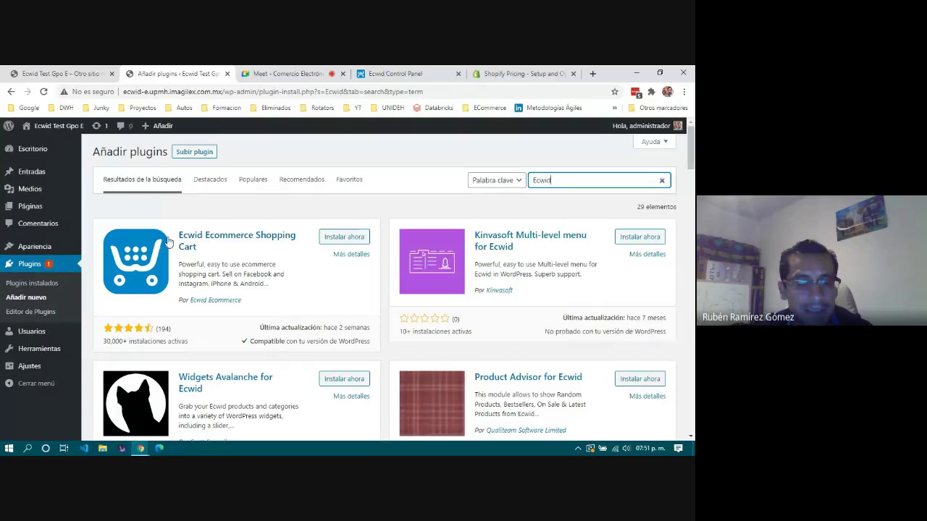
Install and activate the Ecwid Ecommerce Shopping Cart plugin.
click(339, 240)
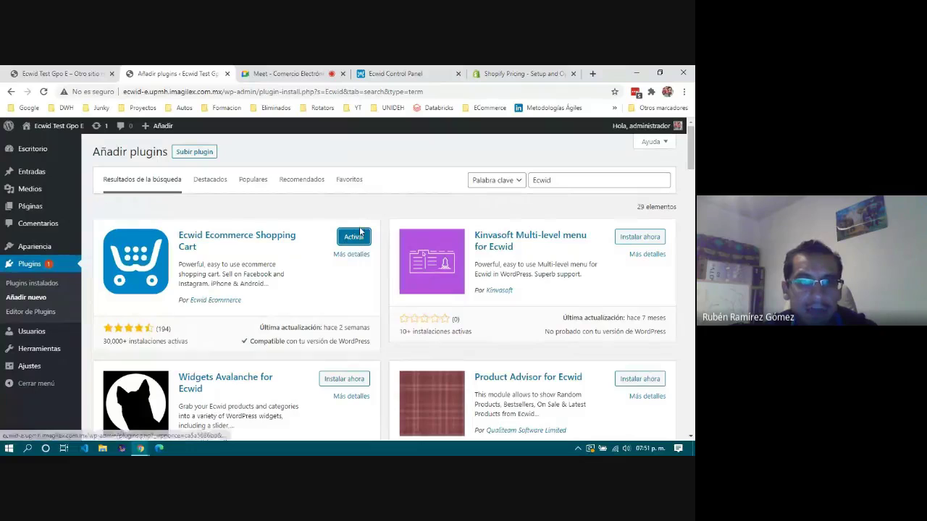
click(359, 238)
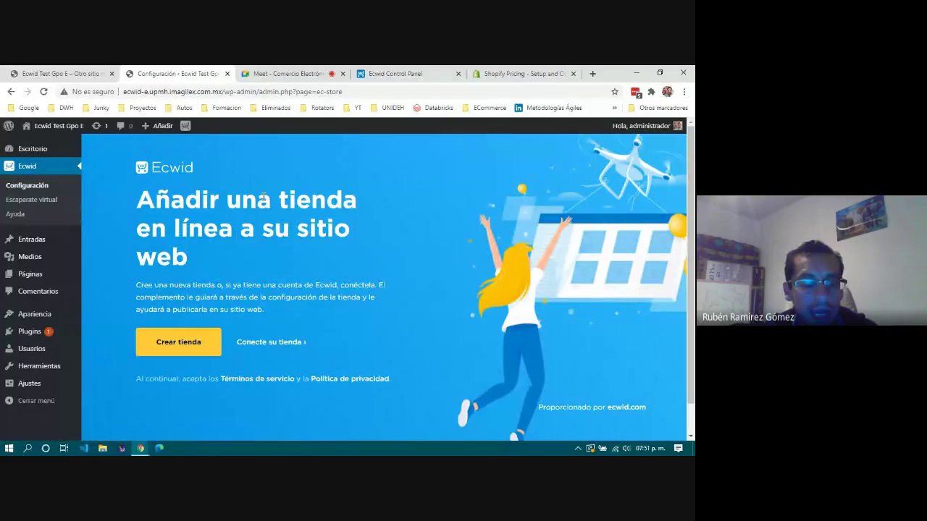
Check the Ecwid control panel tab and return to the plugin's authorization request.
click(431, 75)
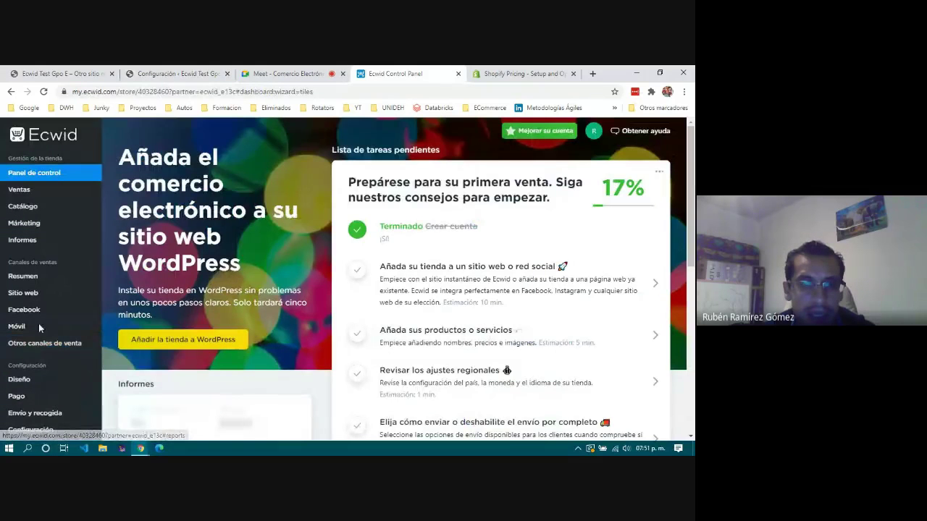
click(168, 76)
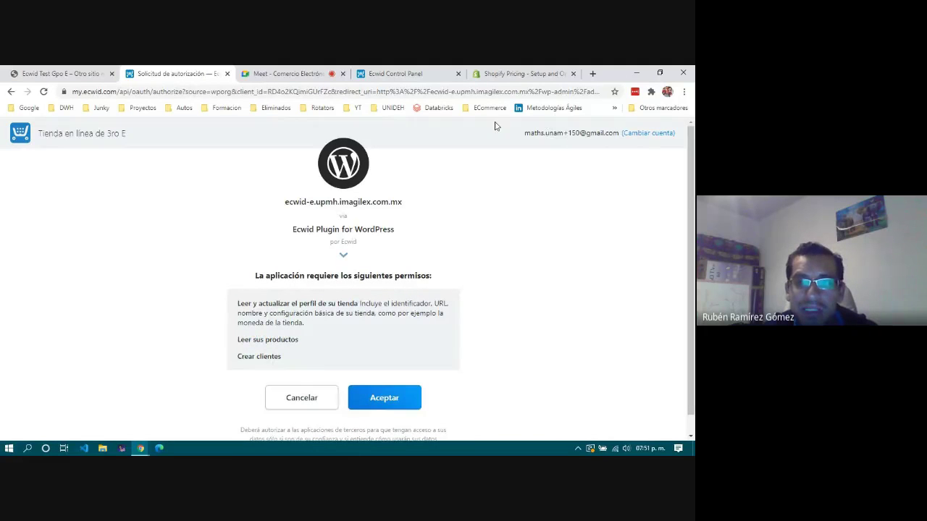
click(408, 76)
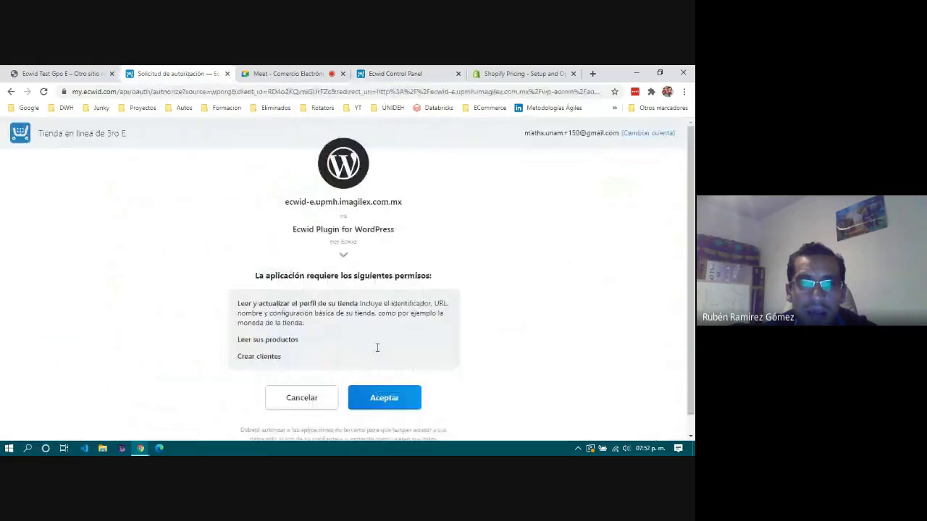
click(180, 74)
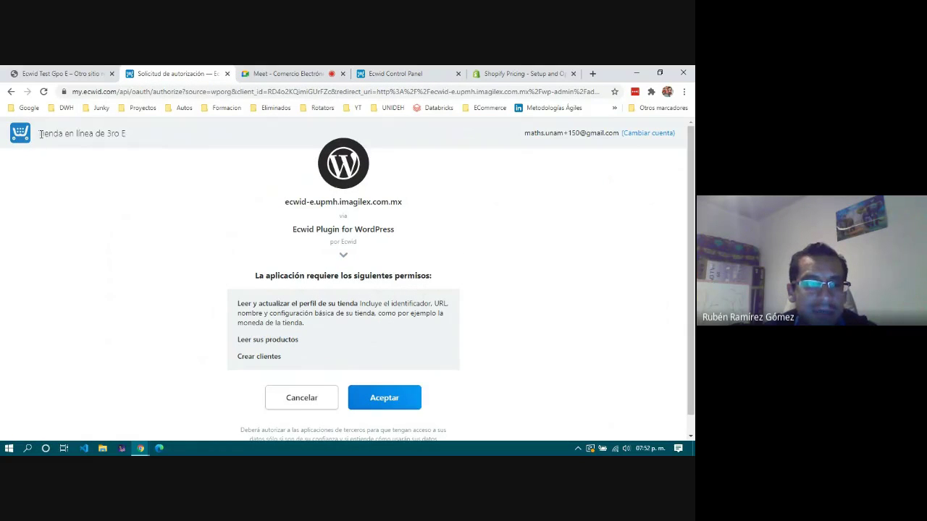
Review the store name and required permissions on the Solicitud de autorización page.
drag(39, 133, 131, 138)
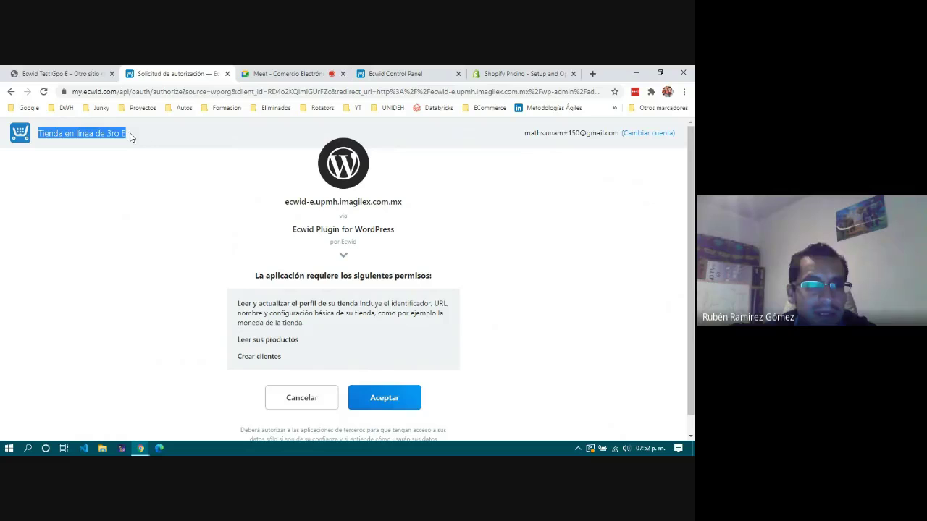
click(607, 189)
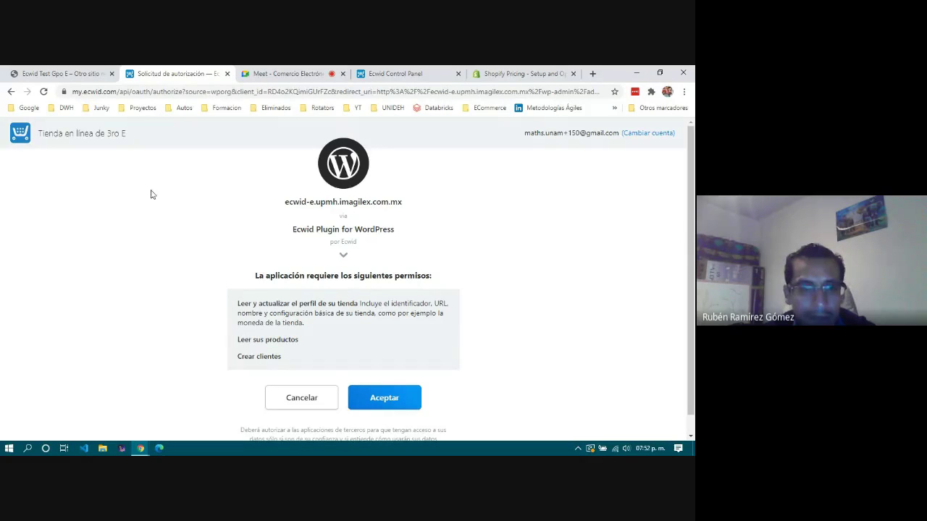
scroll(336, 329, down, 1)
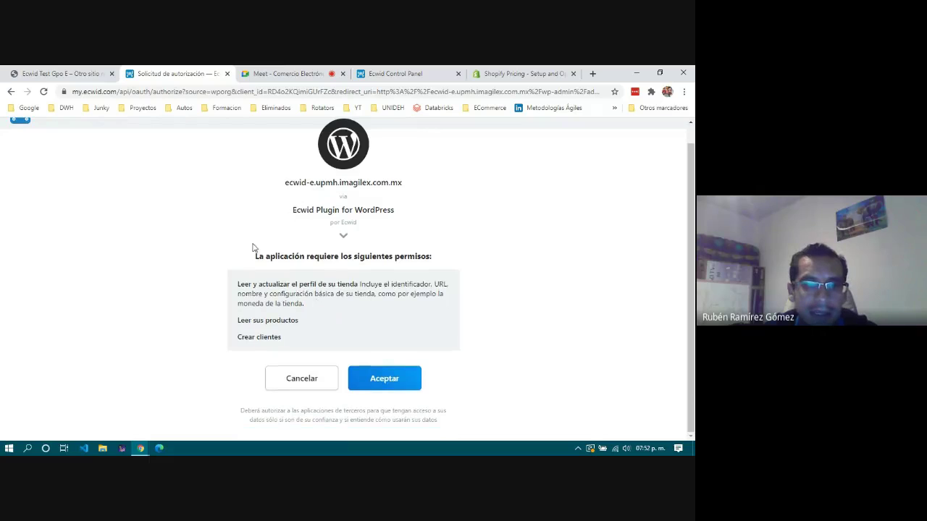
Authorize the plugin's access to the Ecwid store and reload the store dashboard in the admin.
click(392, 380)
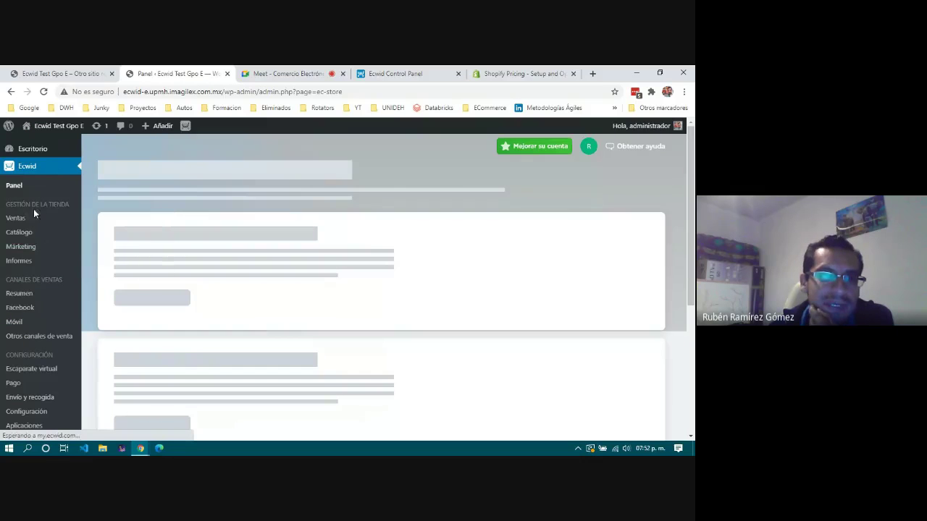
click(25, 397)
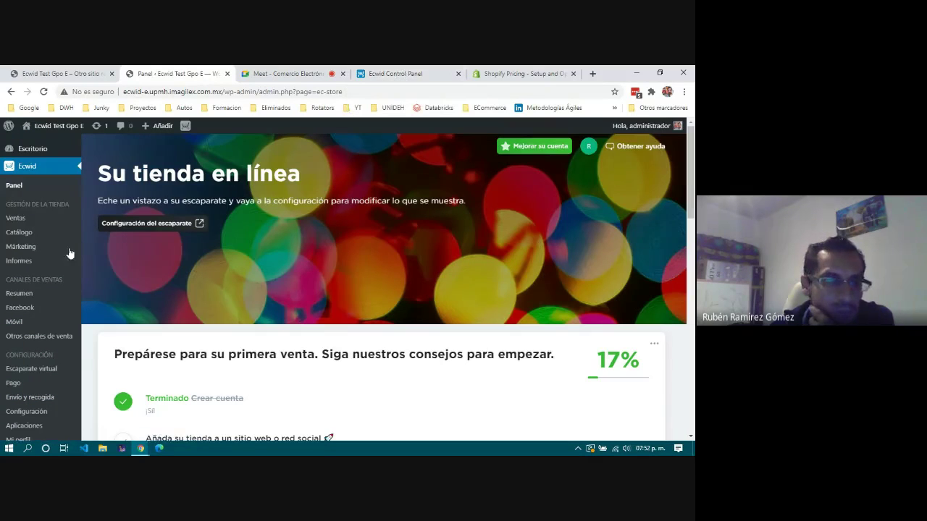
scroll(40, 268, down, 1)
scroll(40, 265, down, 3)
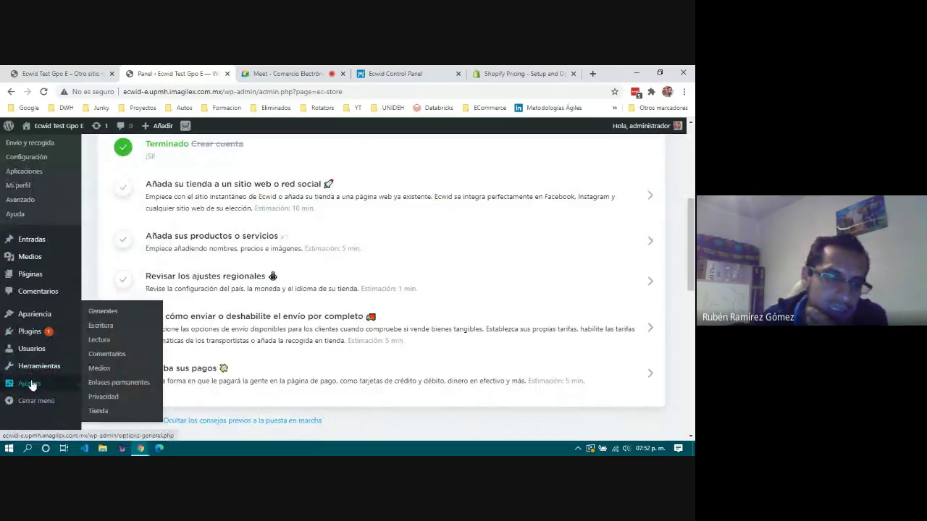
Return to the live site's front page showing the ¡Hola mundo! post.
mouse_move(30, 333)
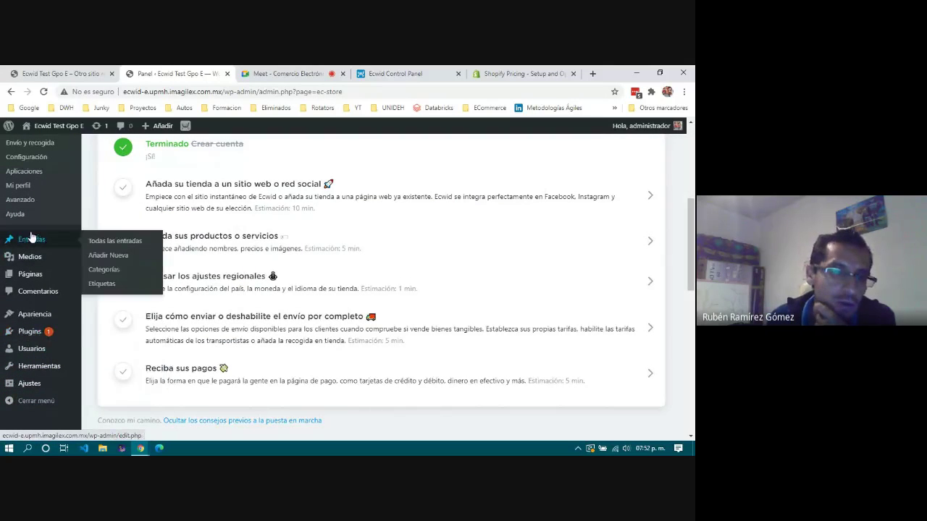
scroll(245, 240, up, 4)
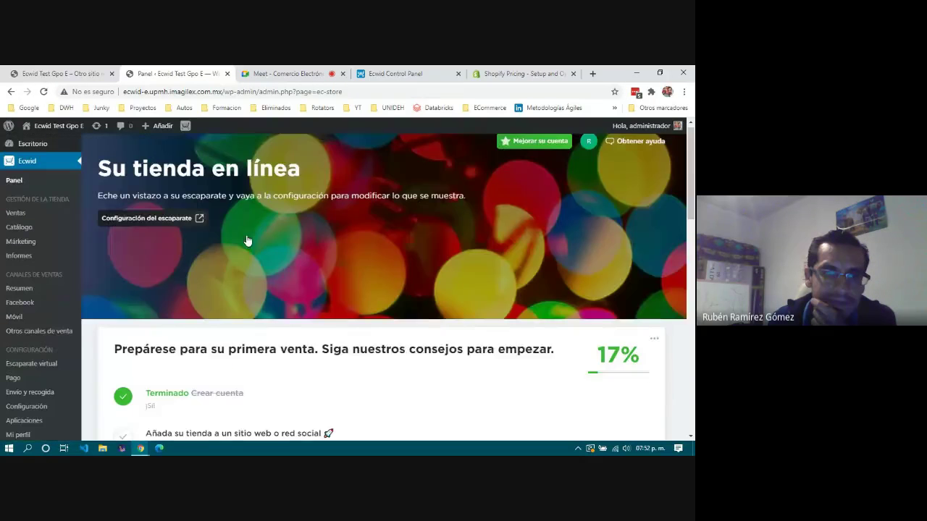
click(62, 73)
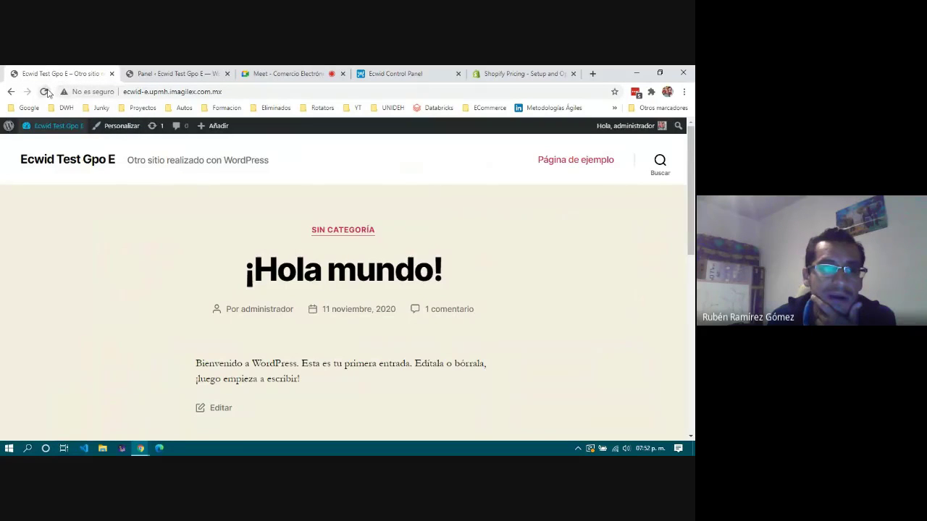
Reload the live site and browse through its Tienda page.
click(45, 92)
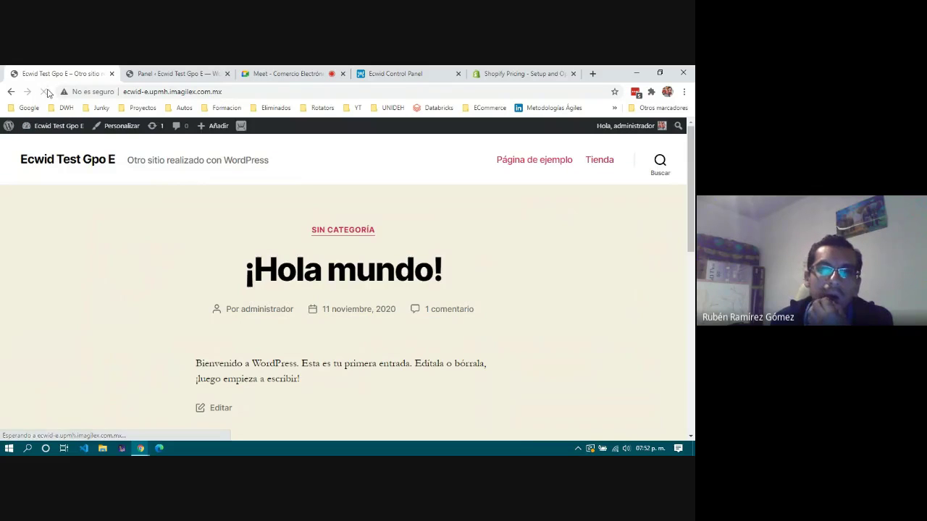
click(599, 161)
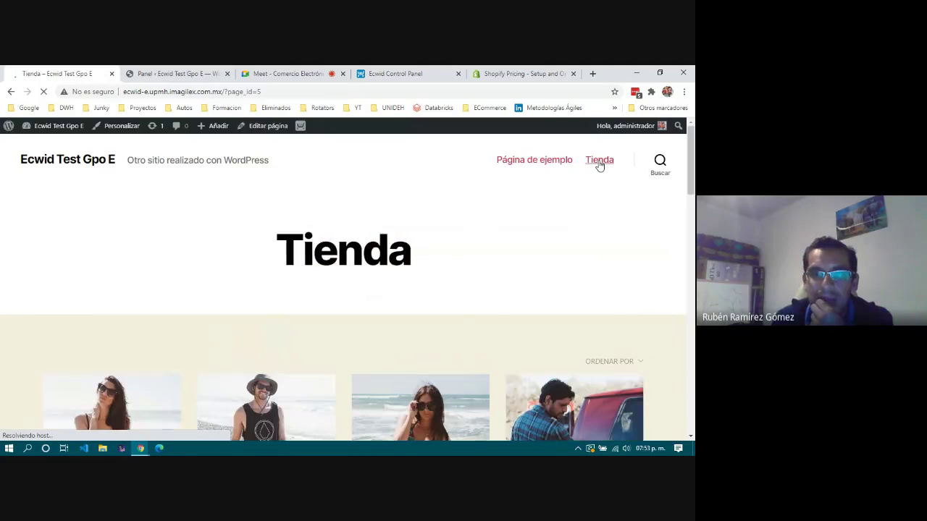
scroll(208, 237, down, 2)
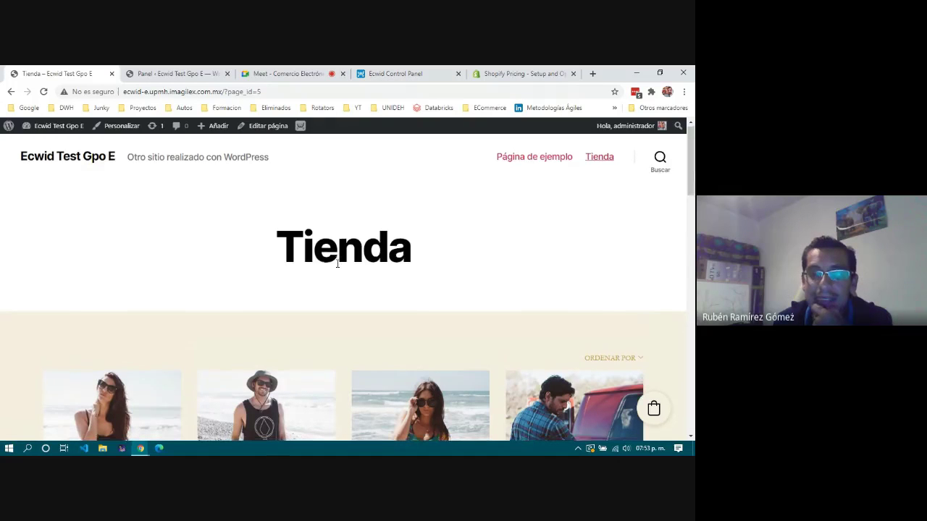
scroll(338, 264, down, 1)
scroll(338, 264, down, 6)
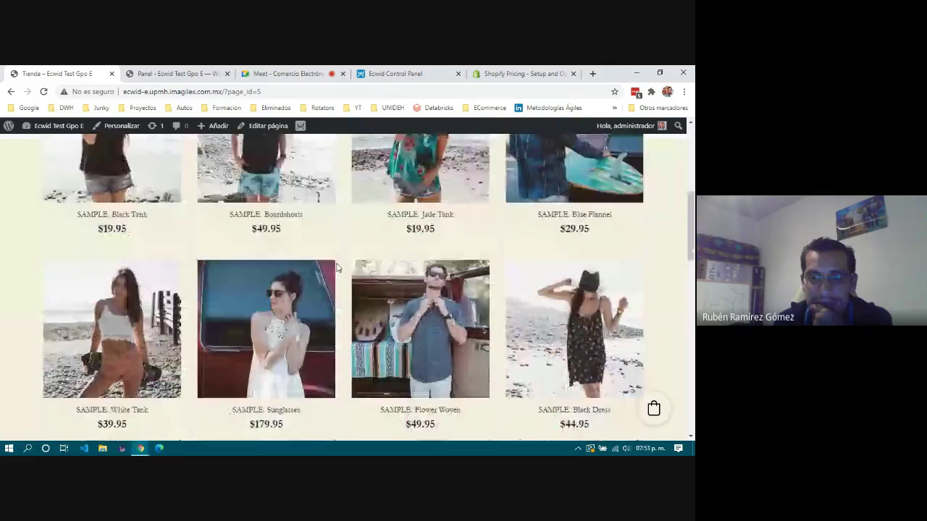
scroll(337, 268, down, 4)
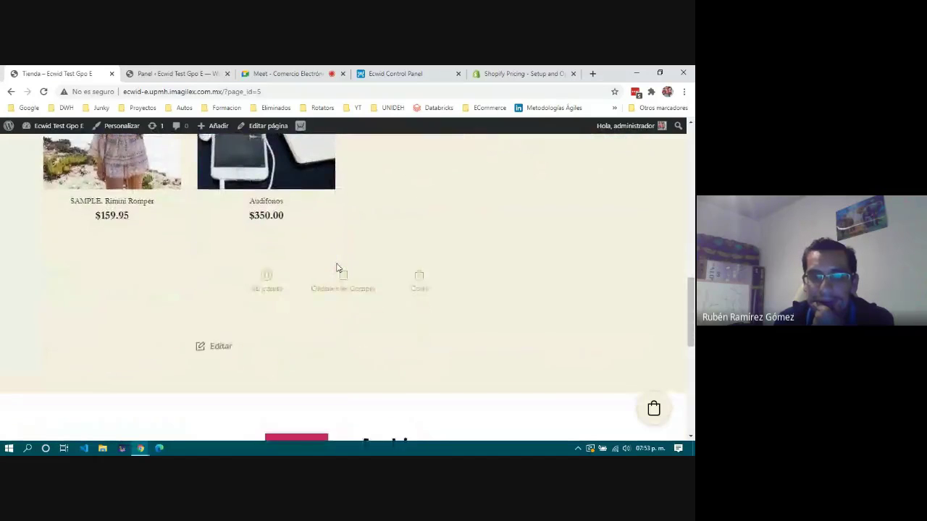
scroll(335, 269, up, 3)
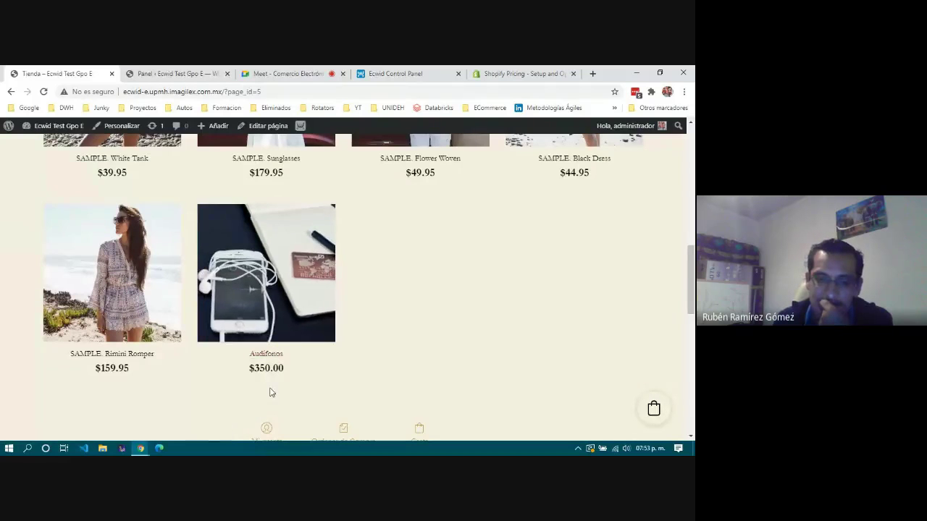
scroll(271, 391, down, 4)
scroll(271, 392, up, 10)
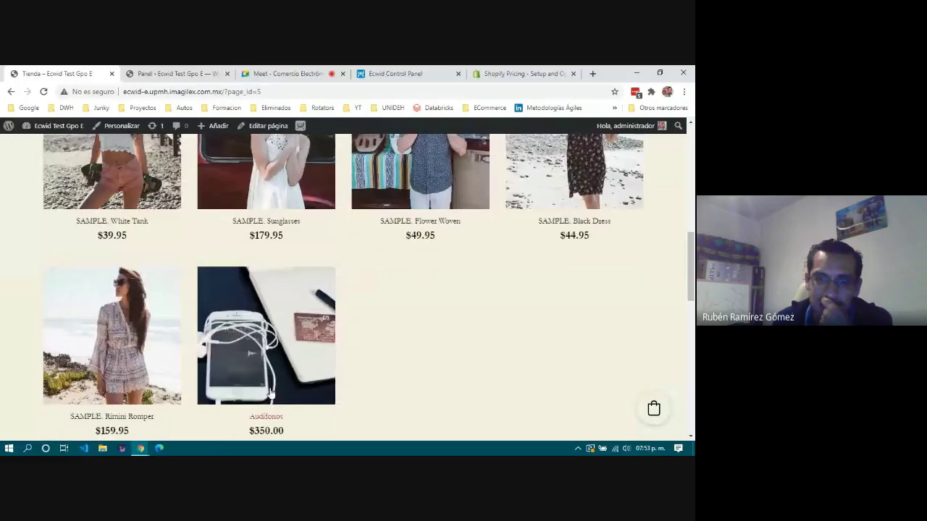
scroll(271, 392, up, 2)
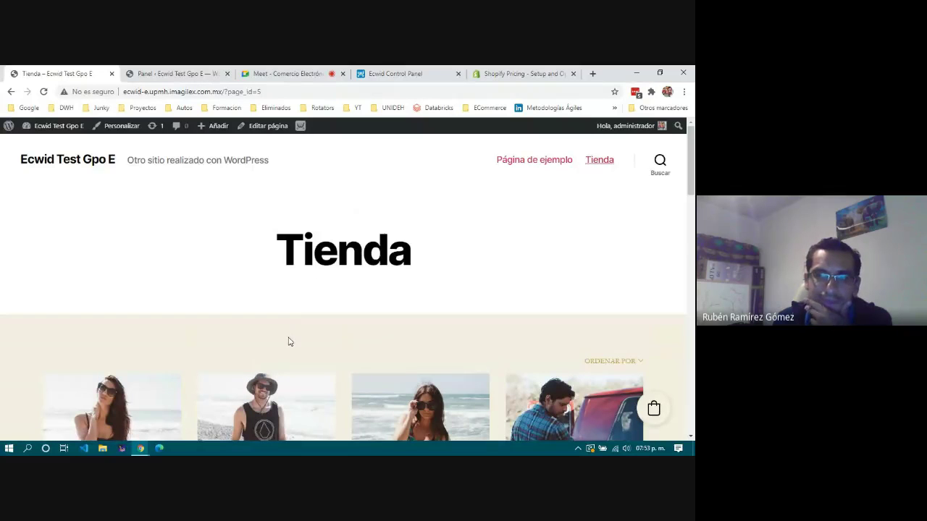
scroll(288, 342, down, 6)
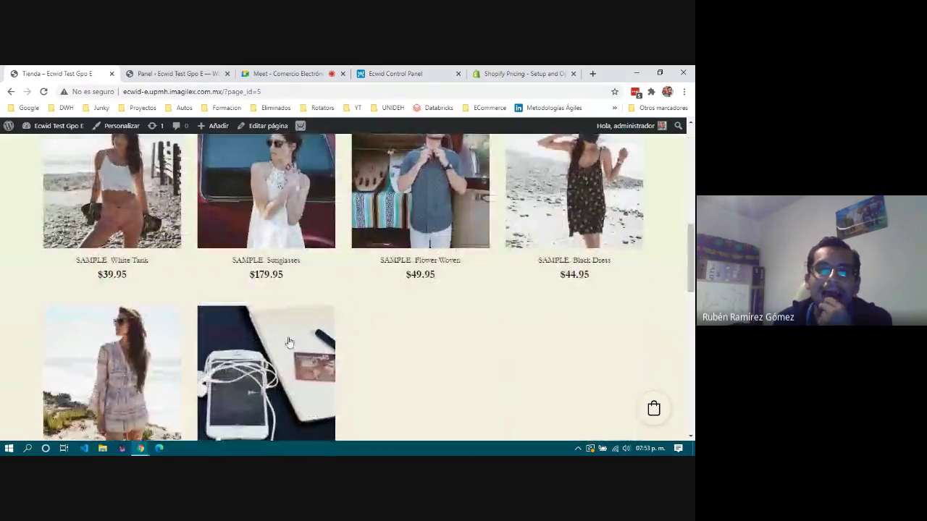
scroll(289, 342, down, 3)
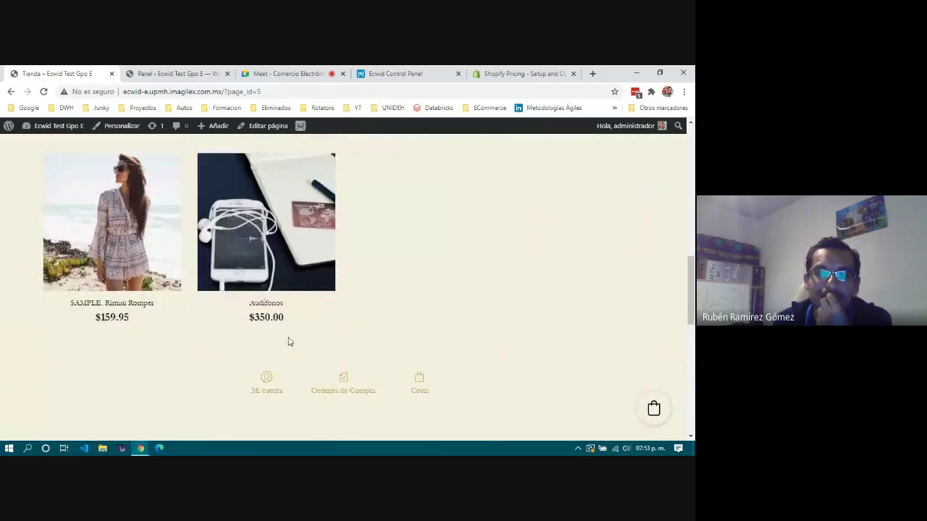
scroll(288, 342, down, 4)
scroll(288, 342, up, 1)
scroll(289, 342, down, 4)
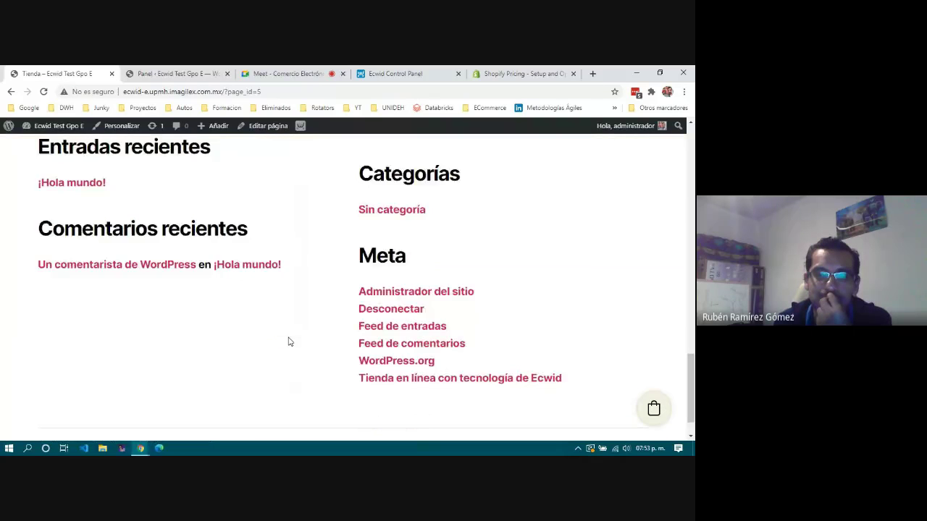
scroll(288, 342, up, 4)
scroll(289, 342, up, 12)
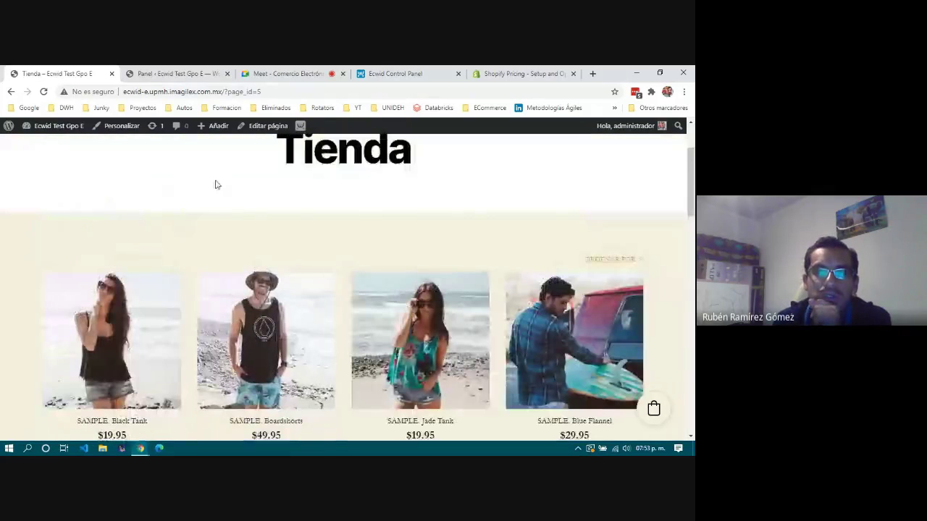
scroll(224, 215, up, 2)
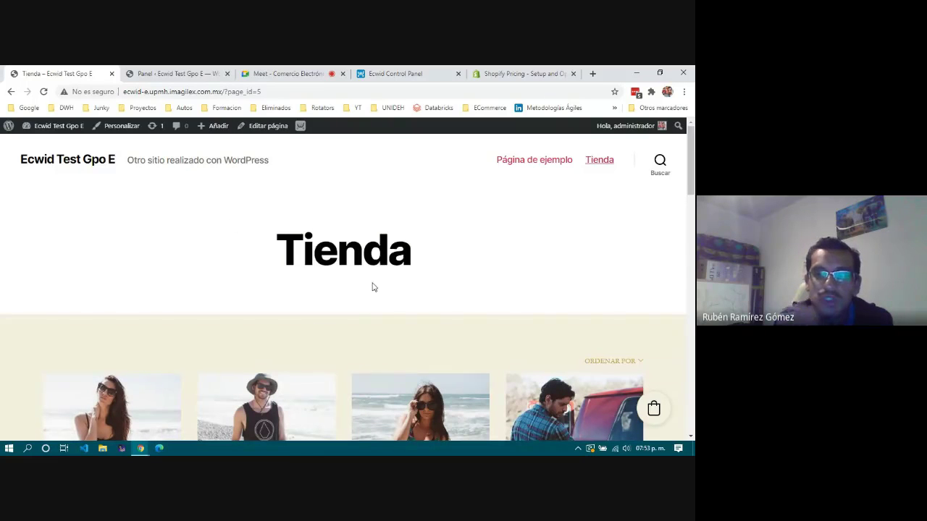
scroll(373, 287, down, 12)
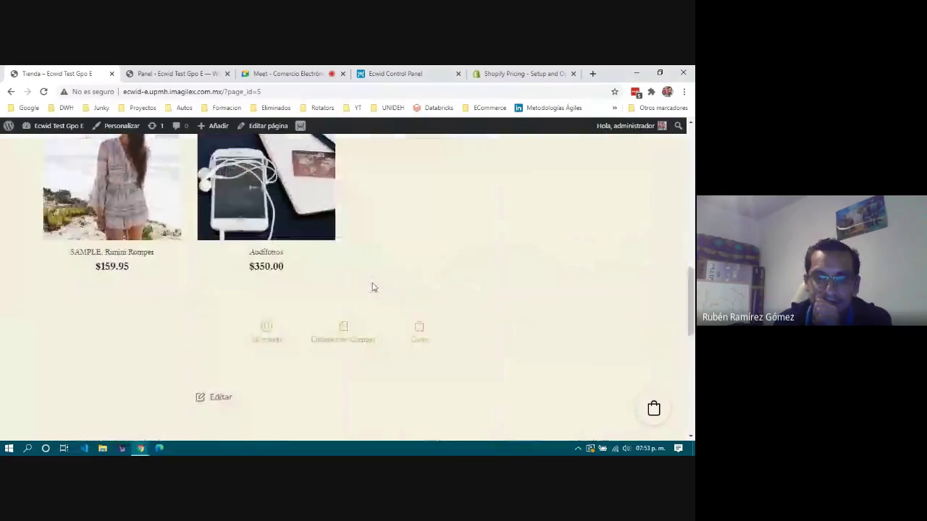
scroll(372, 288, up, 3)
scroll(333, 316, down, 2)
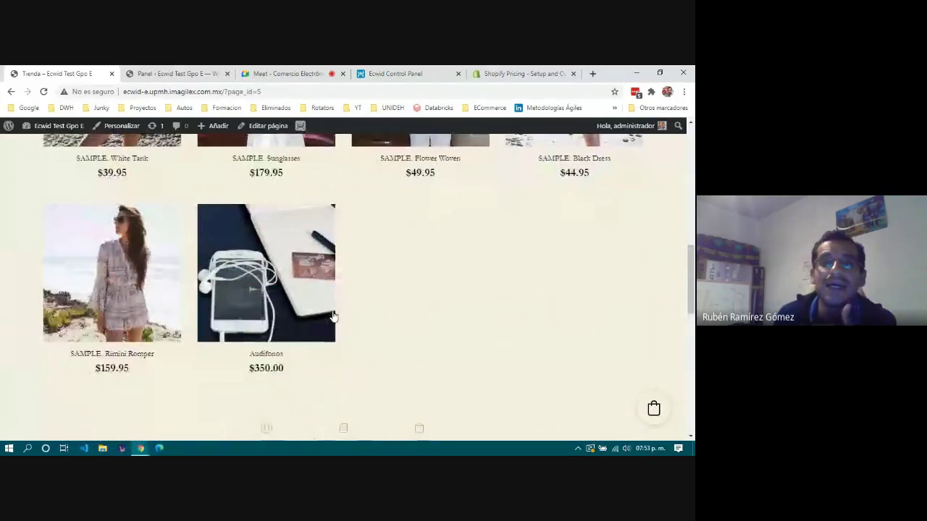
Check the Ecwid panel and WordPress dashboard, then review the Tienda page heading on the live site.
click(399, 74)
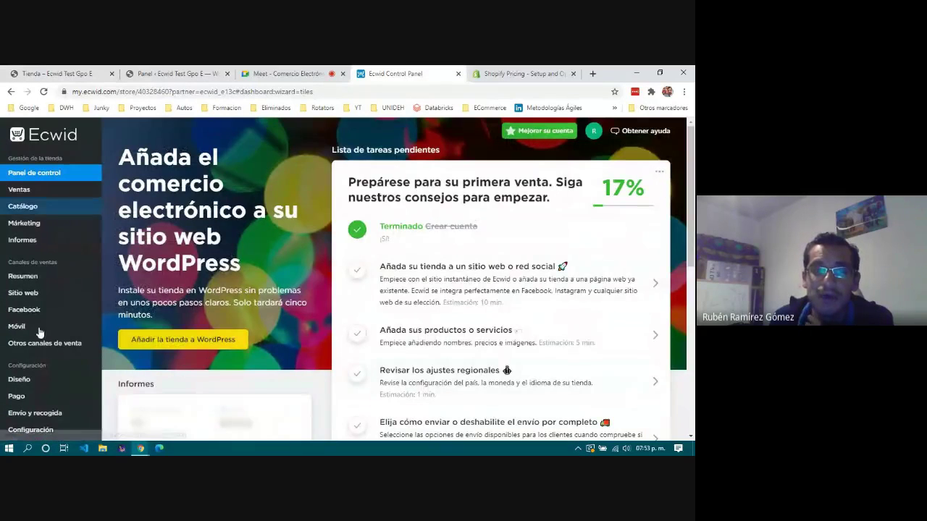
click(165, 74)
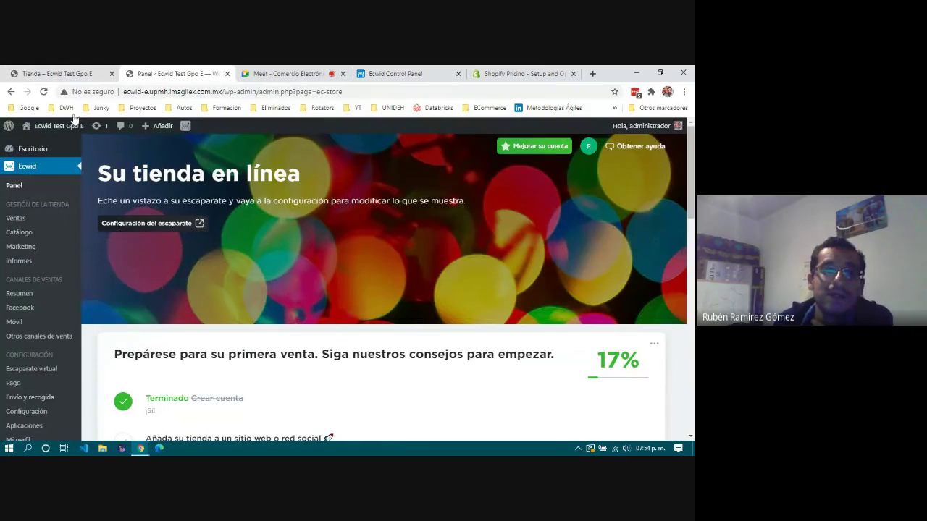
click(57, 74)
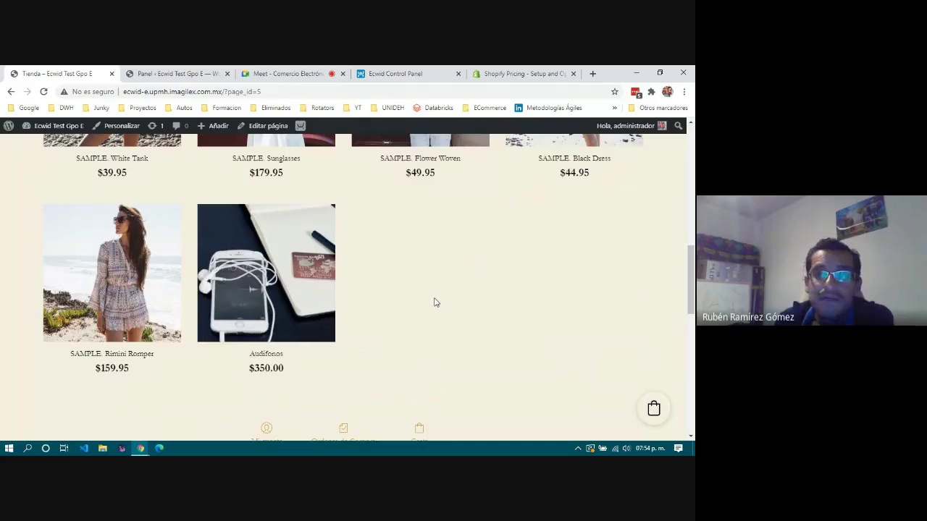
scroll(435, 302, up, 5)
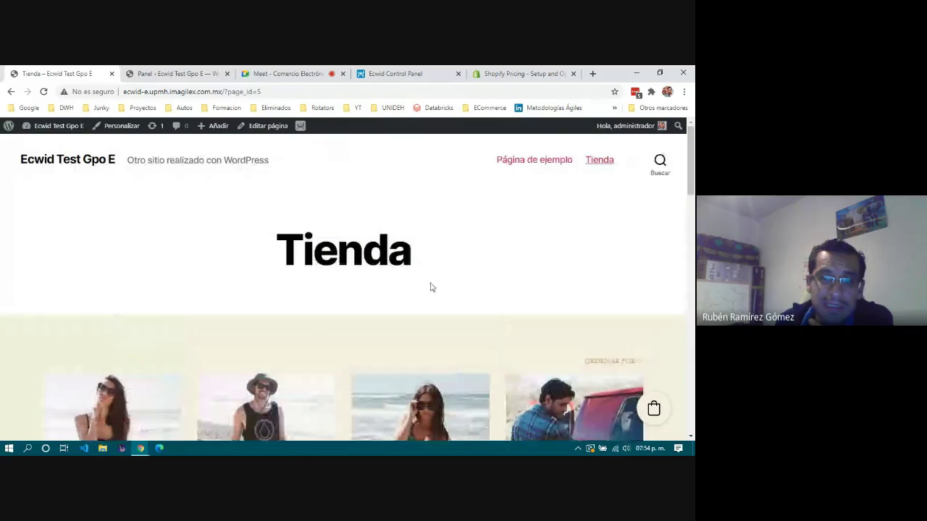
drag(273, 258, 538, 261)
click(519, 265)
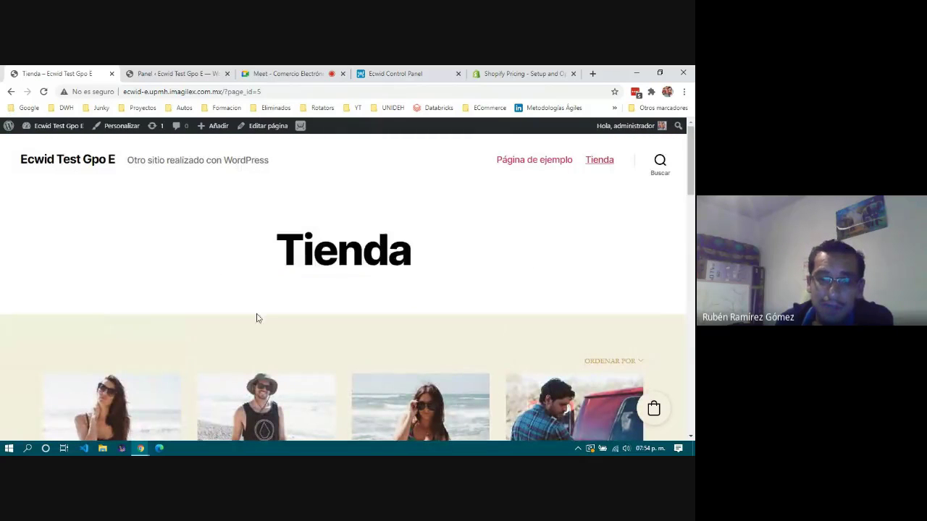
scroll(343, 304, down, 6)
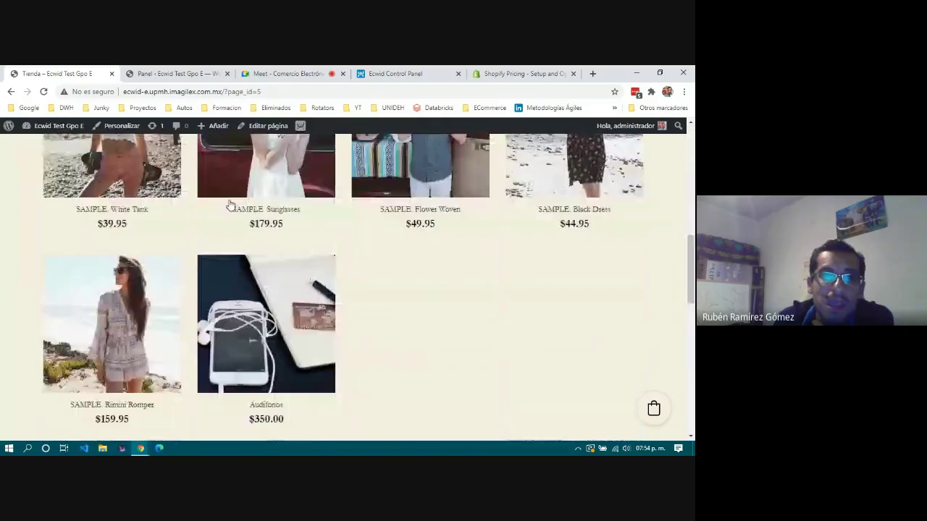
scroll(274, 310, up, 6)
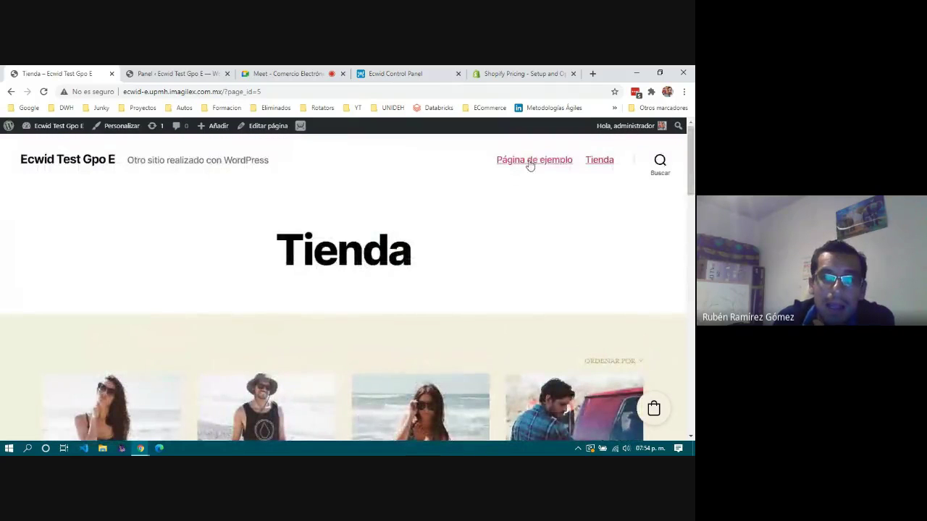
Look over the live Página de ejemplo page, then return to the Ecwid store dashboard in the admin.
click(530, 162)
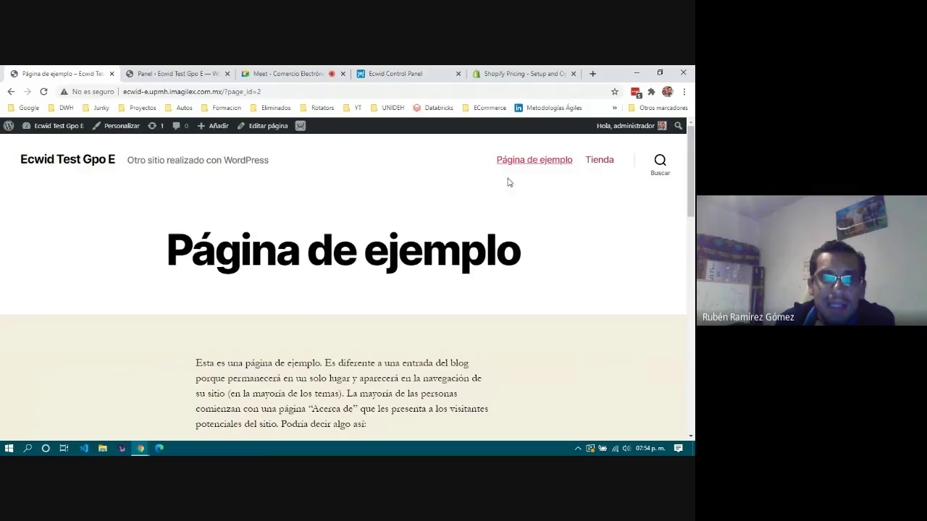
scroll(307, 315, down, 10)
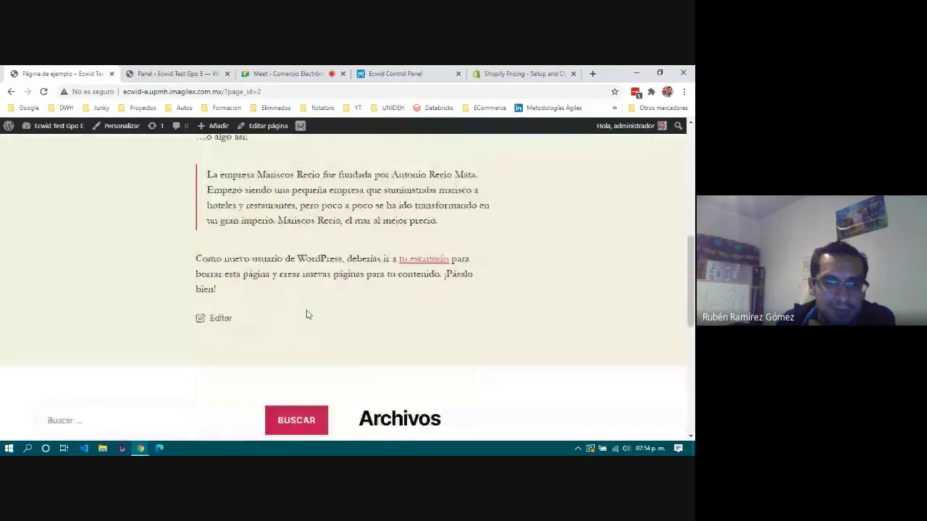
scroll(307, 314, up, 10)
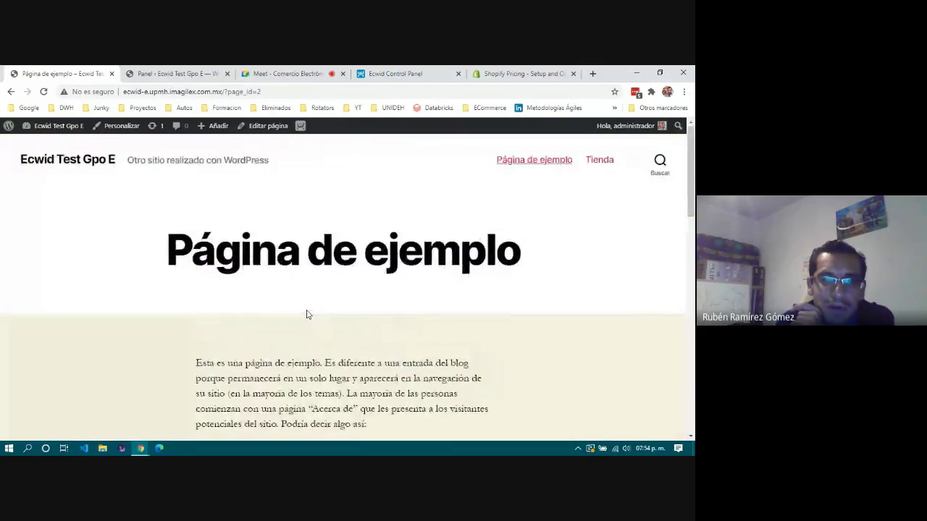
scroll(307, 314, down, 5)
scroll(306, 314, down, 5)
scroll(307, 314, up, 10)
scroll(307, 311, down, 1)
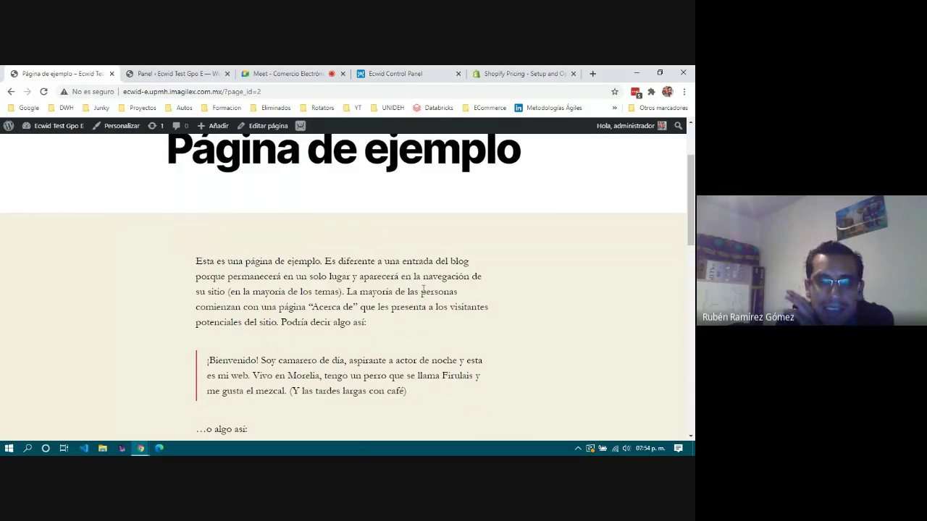
scroll(423, 290, down, 2)
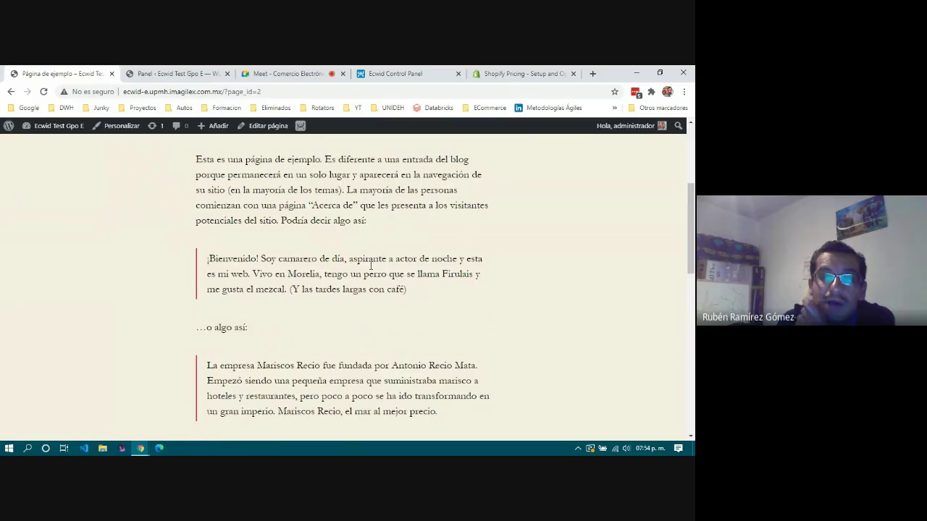
scroll(423, 325, up, 3)
drag(150, 249, 513, 267)
click(390, 323)
scroll(360, 375, down, 2)
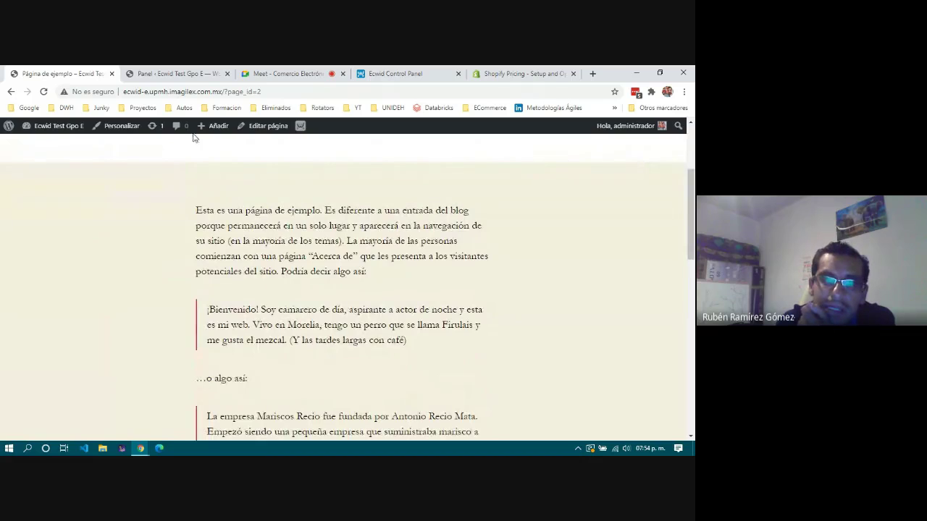
click(175, 72)
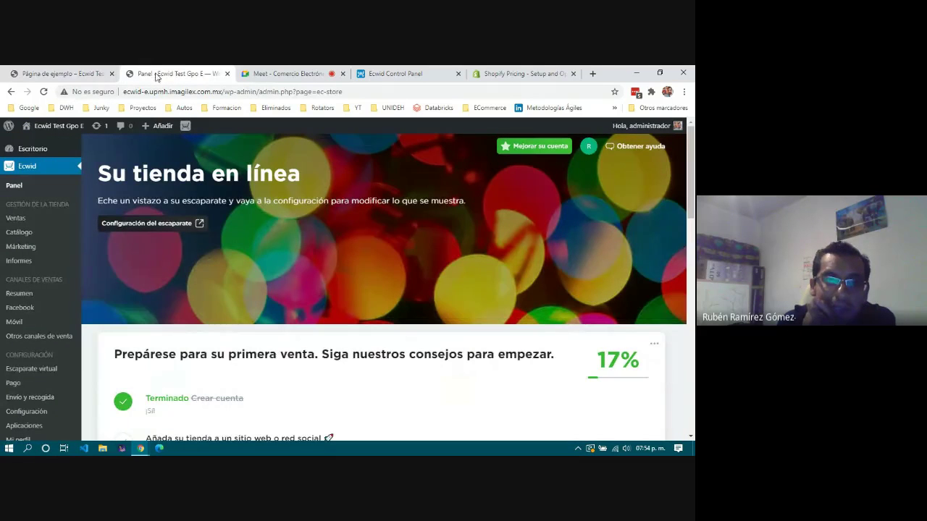
Open Catálogo > Productos, edit Audífonos, and show its Producto integrado embedding section.
mouse_move(20, 233)
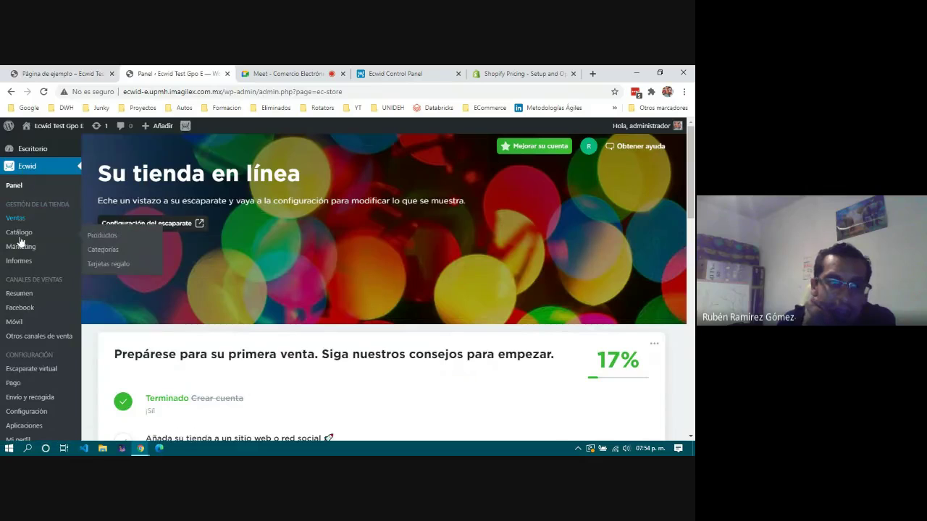
click(116, 239)
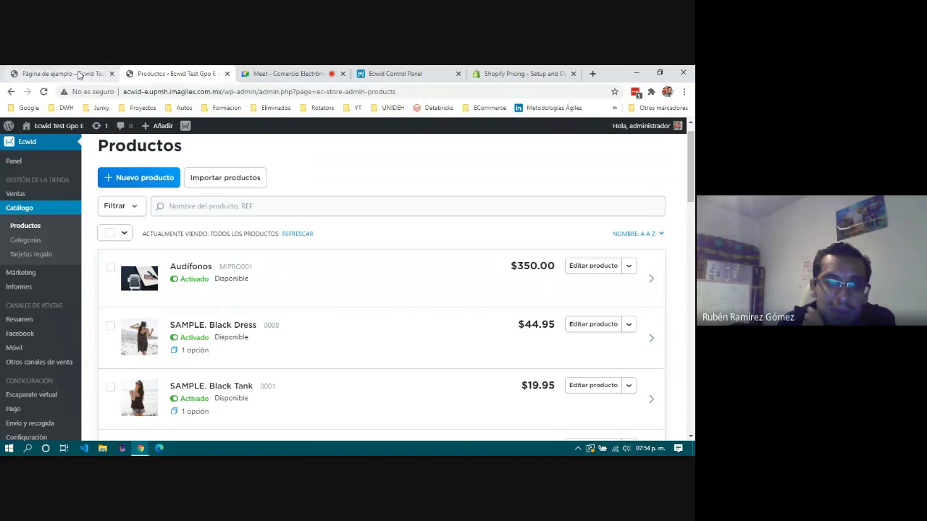
click(192, 267)
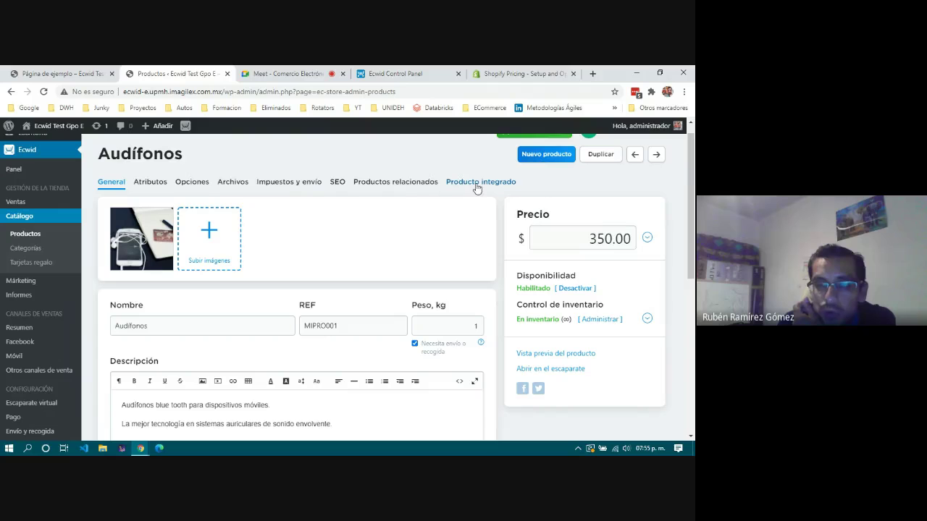
click(477, 186)
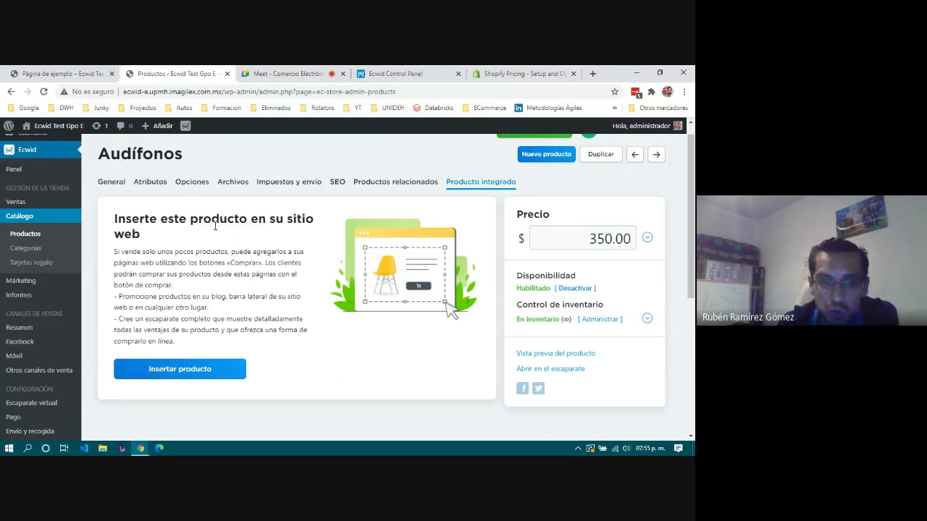
Start Insertar producto and pick the 'Tamaño completo (tres columnas)' design after comparing the alternatives.
click(213, 369)
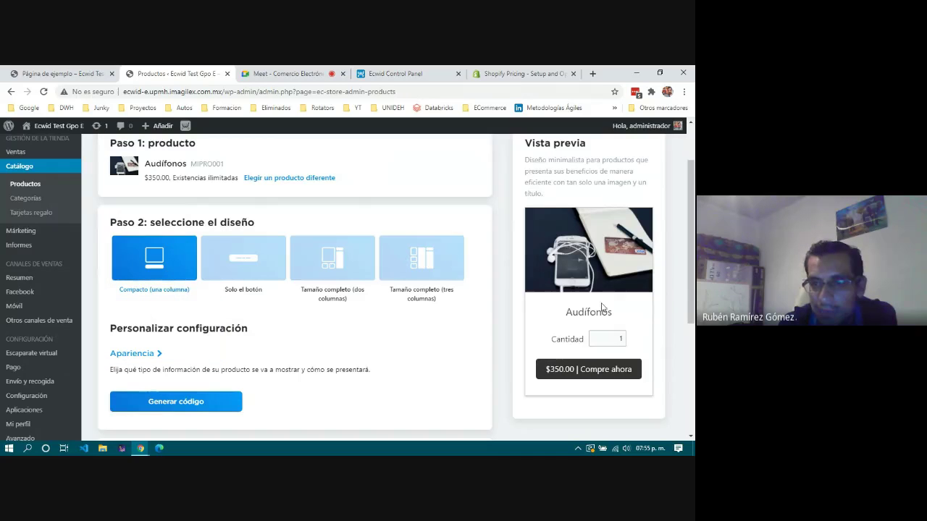
click(243, 261)
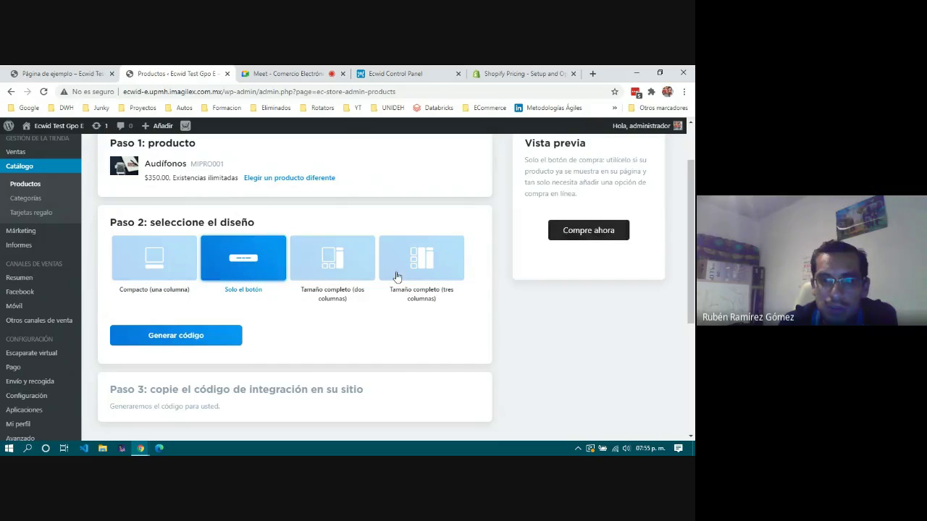
click(342, 272)
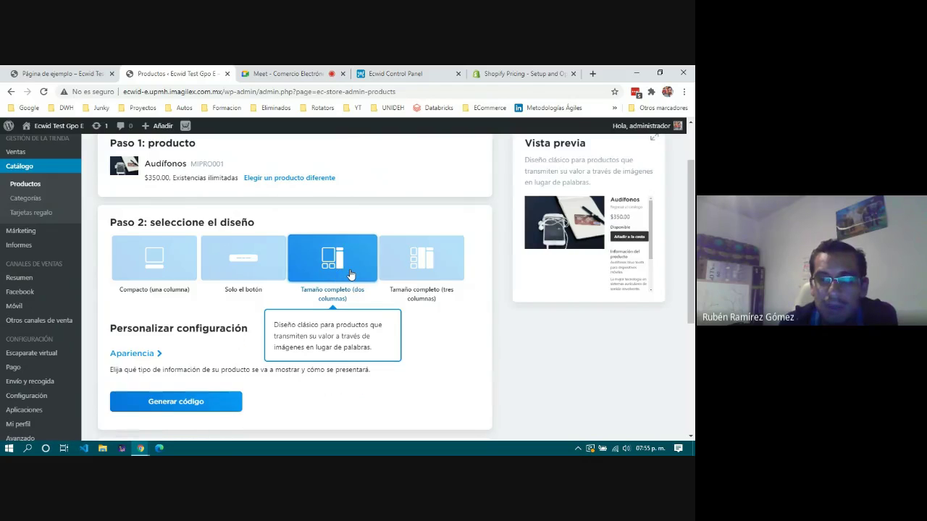
click(427, 258)
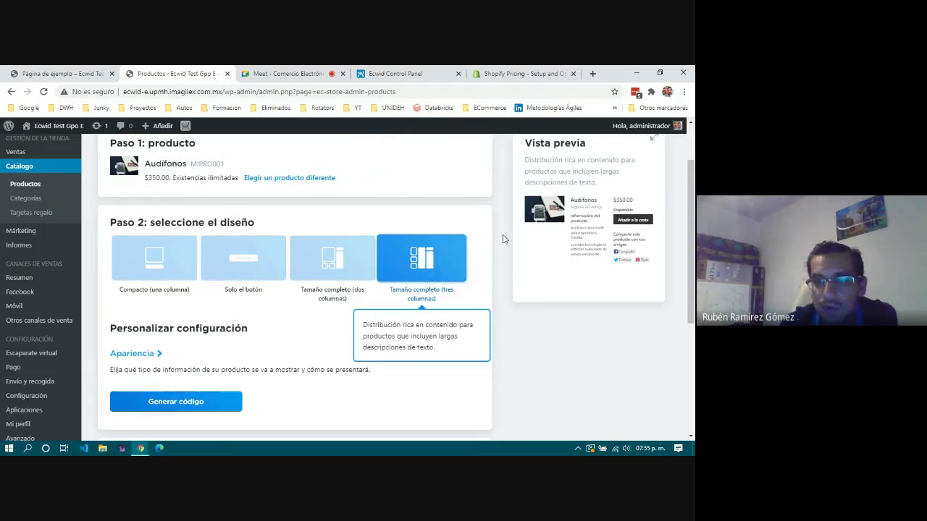
scroll(180, 327, down, 2)
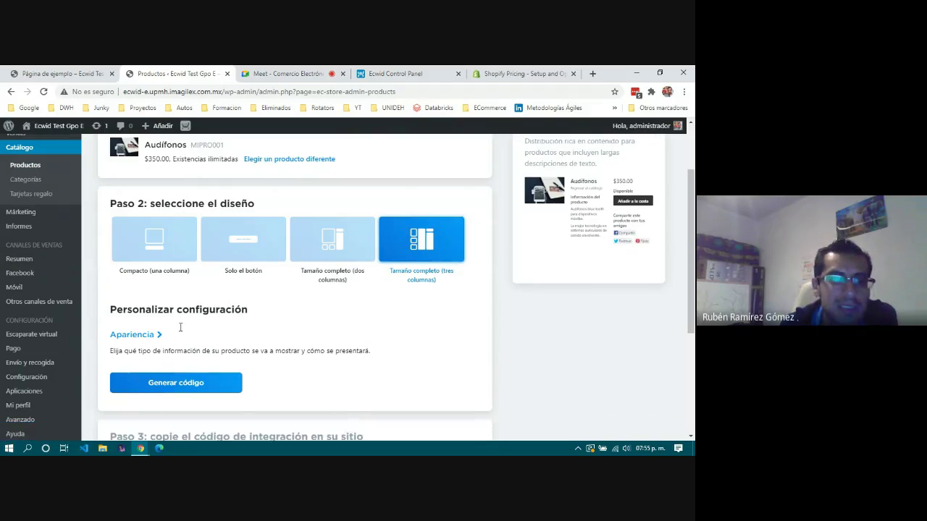
Keep horizontal thumbnails in the Apariencia settings and generate the embed code.
click(145, 255)
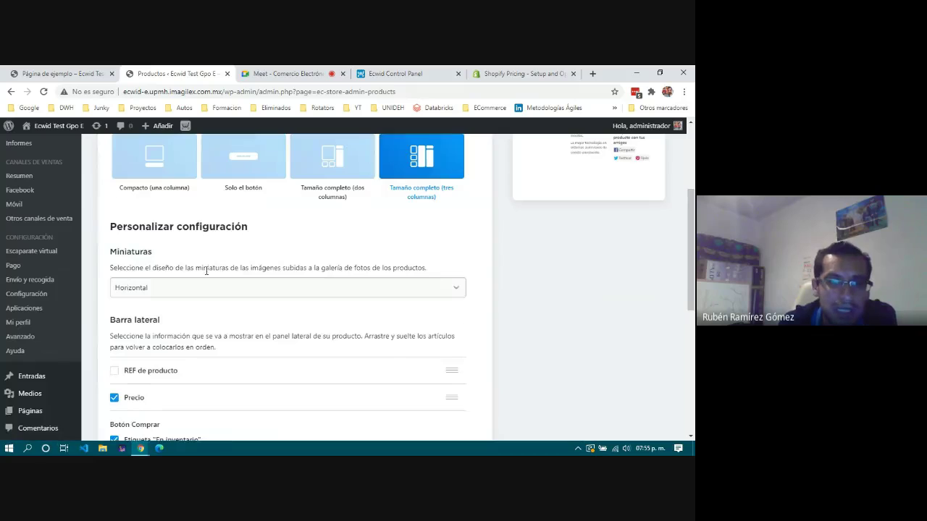
scroll(221, 195, down, 3)
click(225, 187)
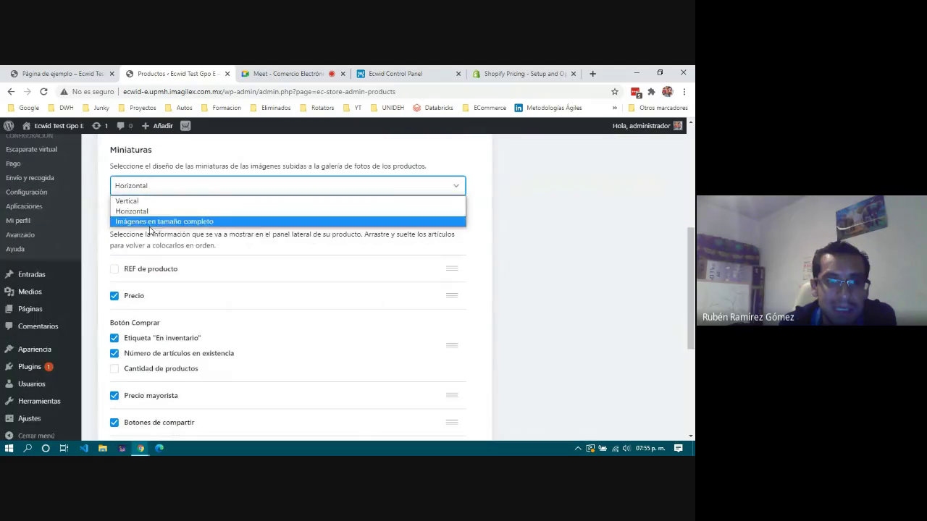
click(194, 261)
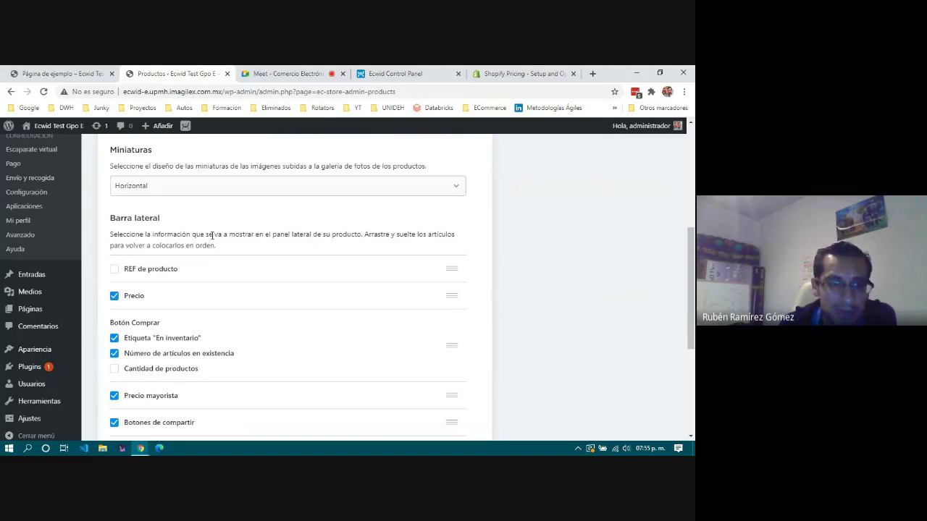
scroll(148, 268, down, 1)
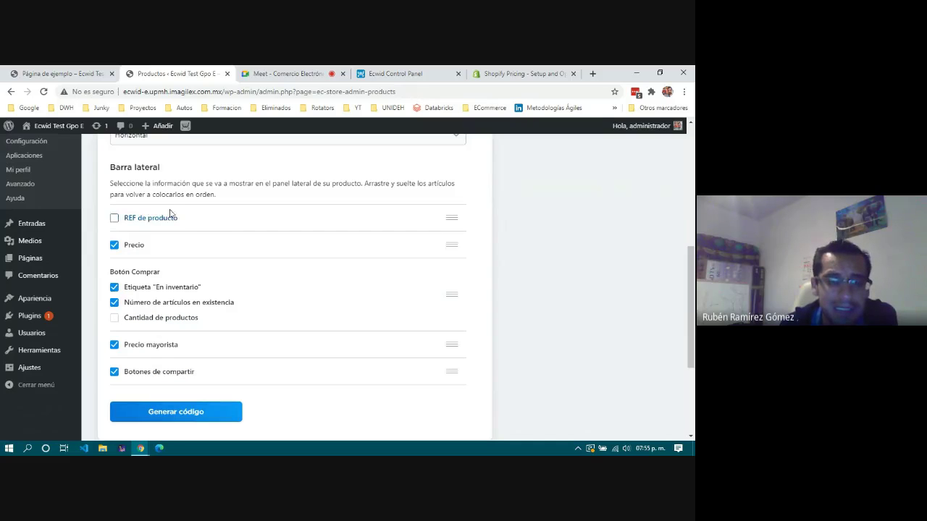
scroll(162, 350, down, 2)
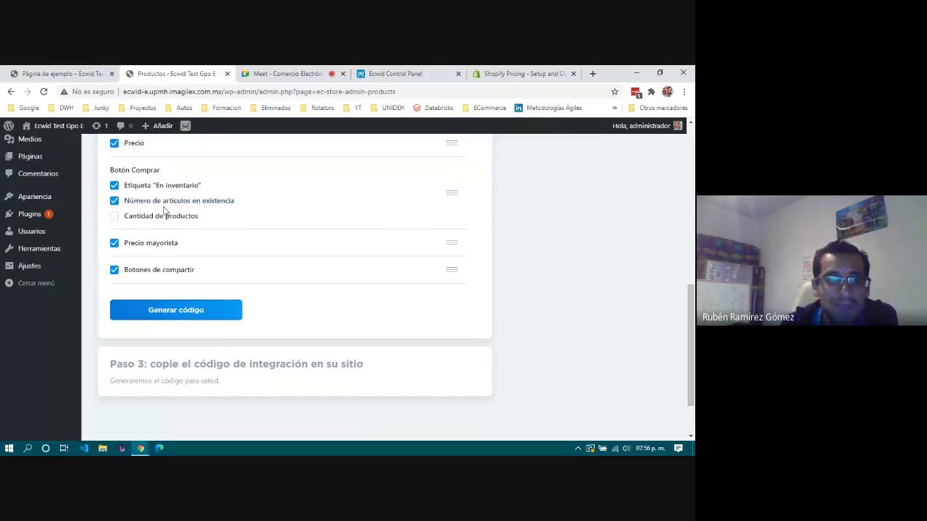
click(161, 311)
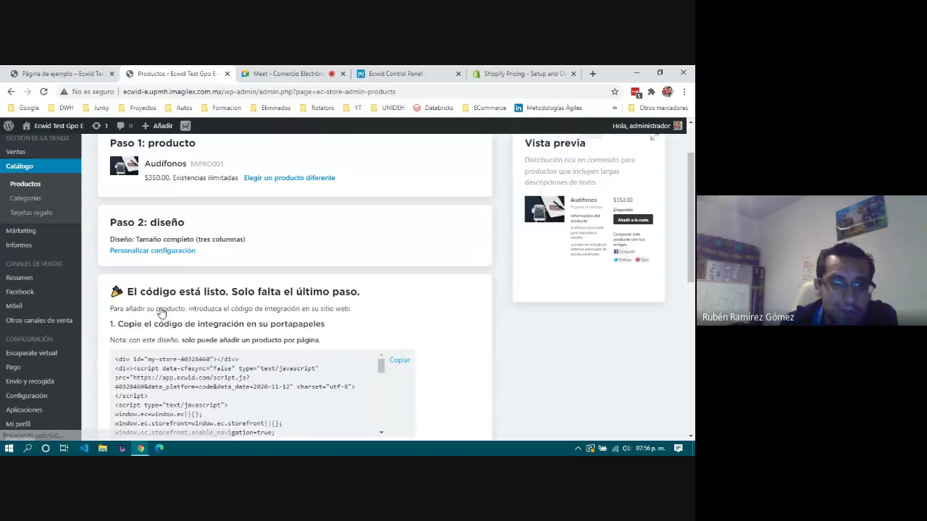
Select the Audífonos embed code and copy it to the clipboard with Copiar código.
scroll(159, 268, down, 3)
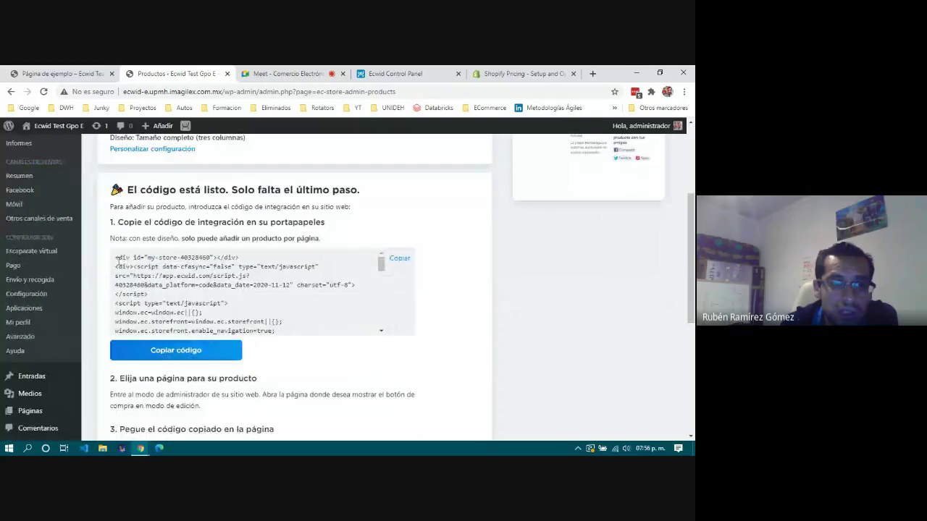
drag(115, 257, 185, 329)
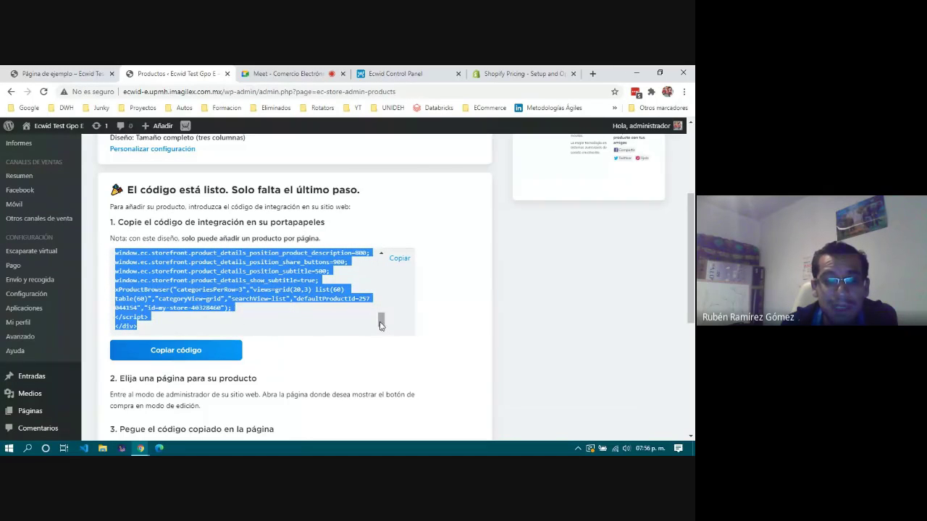
scroll(305, 289, up, 3)
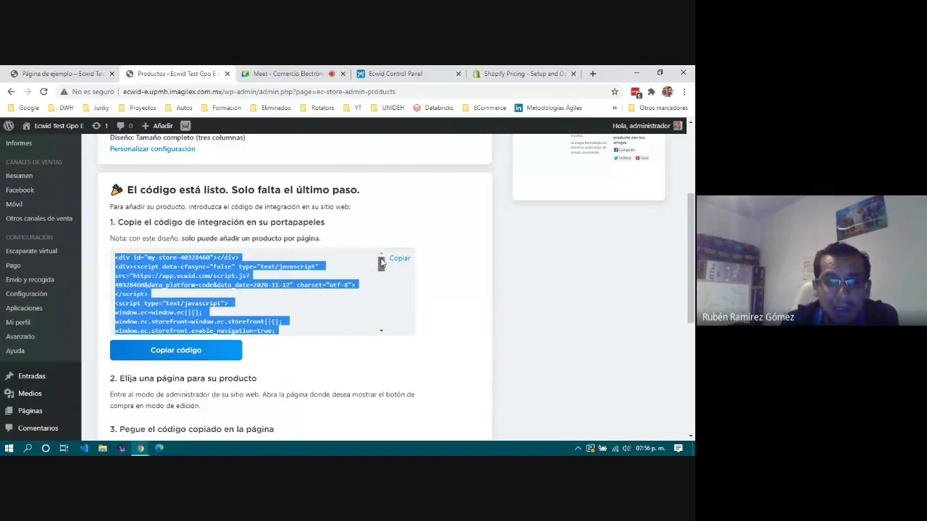
click(166, 269)
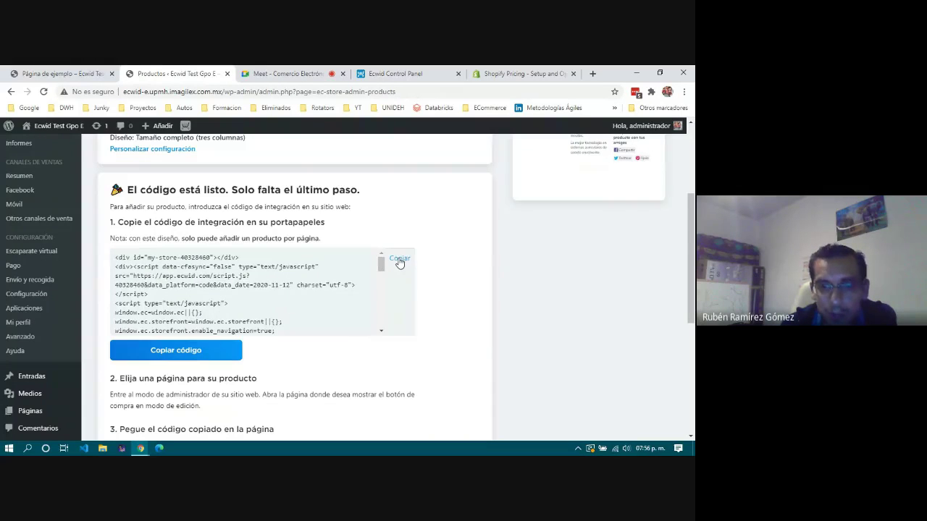
click(176, 350)
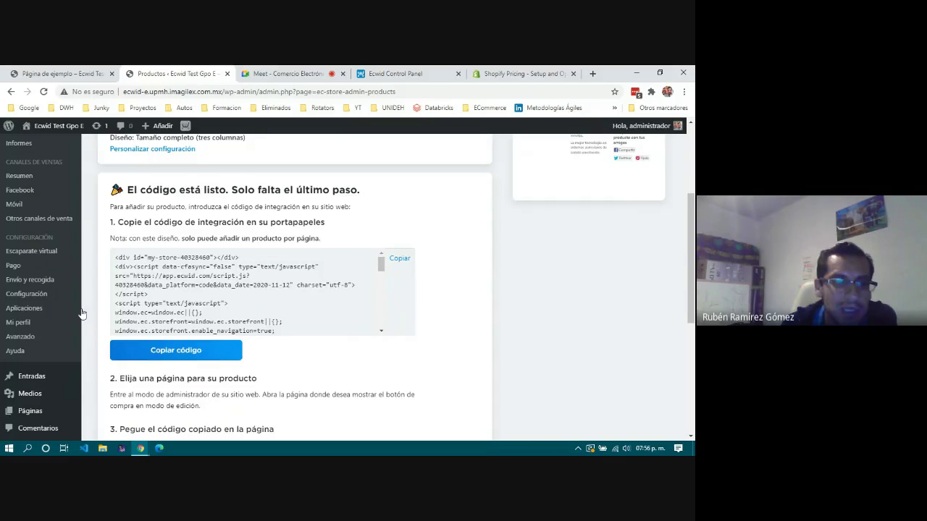
scroll(58, 325, down, 2)
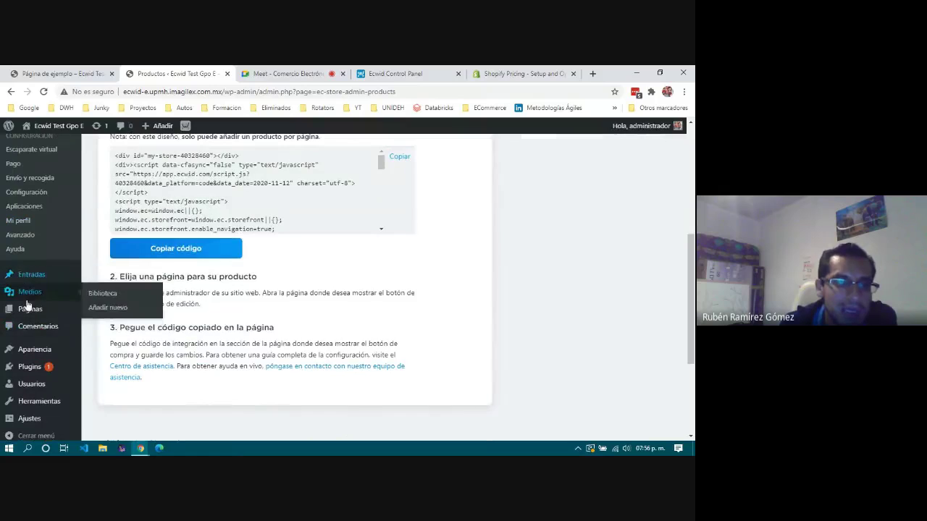
mouse_move(29, 308)
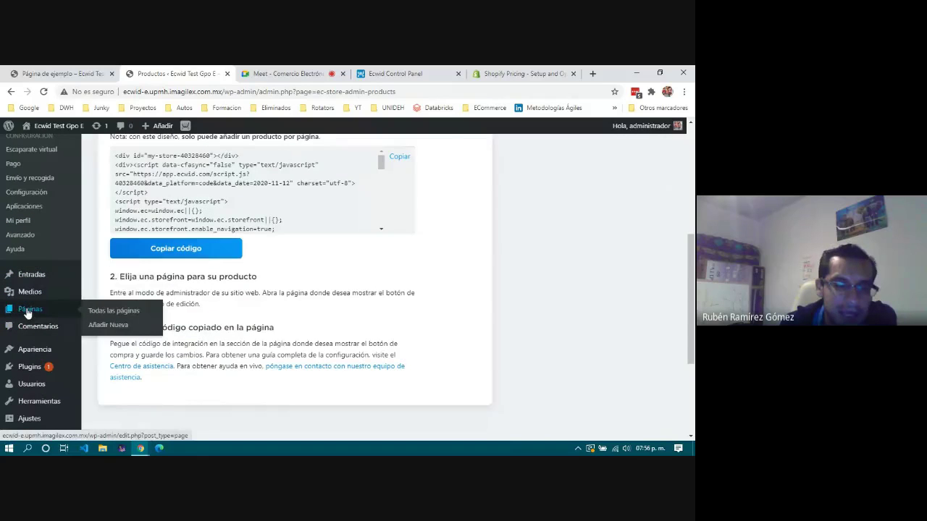
Open Página de ejemplo for editing from the Todas las páginas list.
click(113, 311)
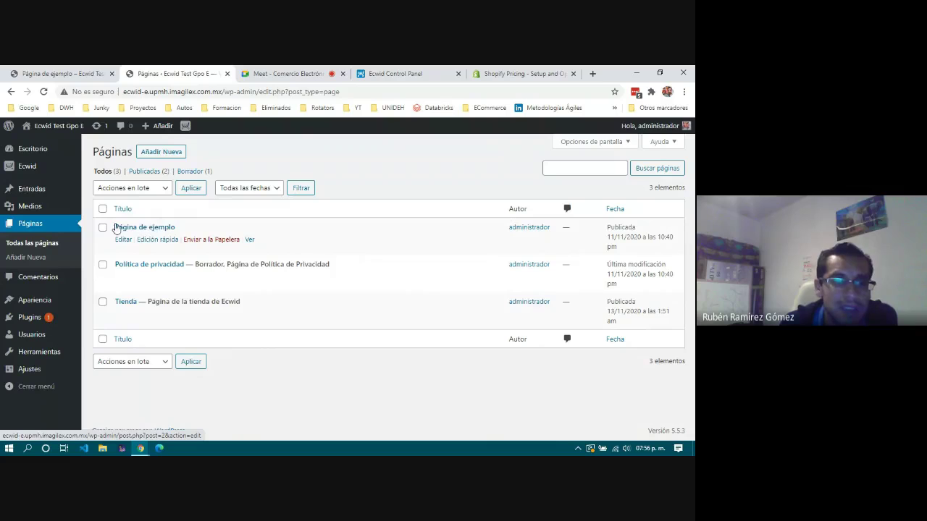
click(123, 241)
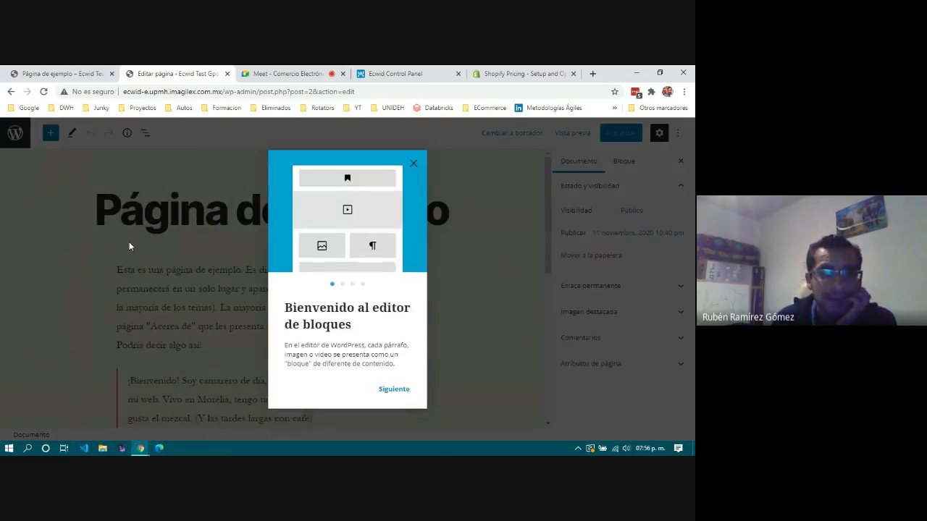
Close the block editor's welcome guide and scroll down to the Mariscos Recio quote.
click(412, 169)
scroll(210, 337, down, 3)
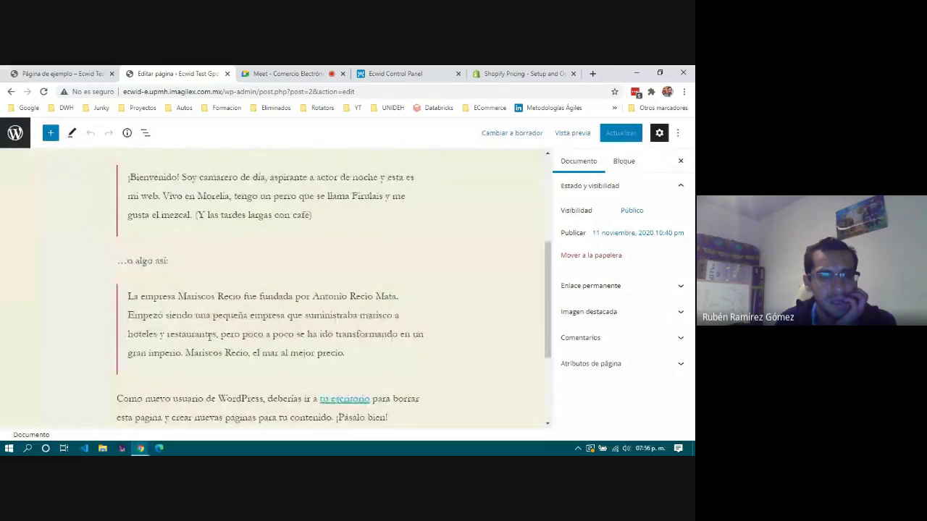
scroll(209, 337, down, 1)
Insert an empty block right after the Mariscos Recio quote and bring up its block choices.
click(196, 326)
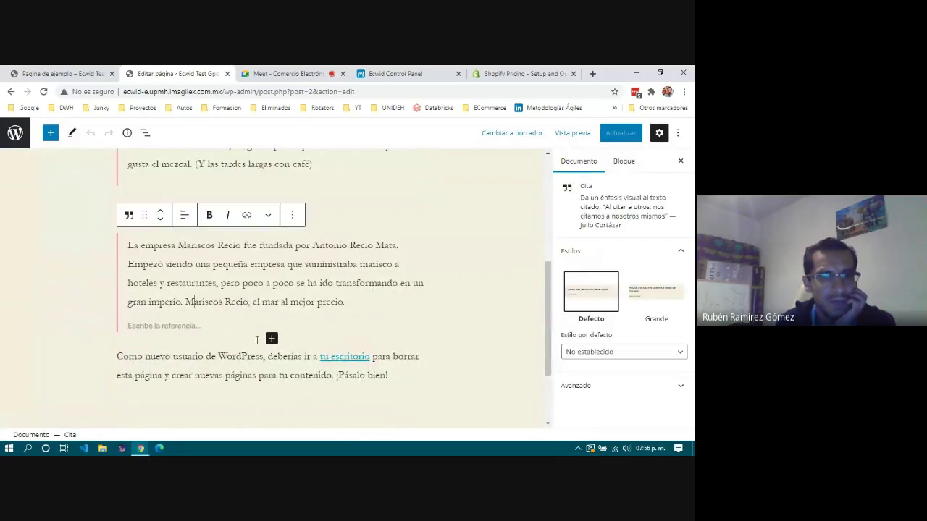
click(271, 339)
click(271, 340)
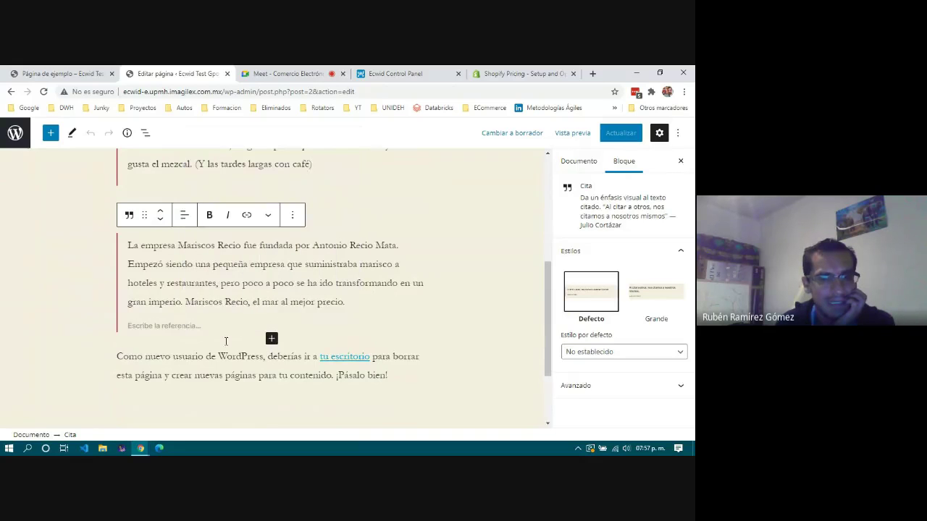
click(274, 345)
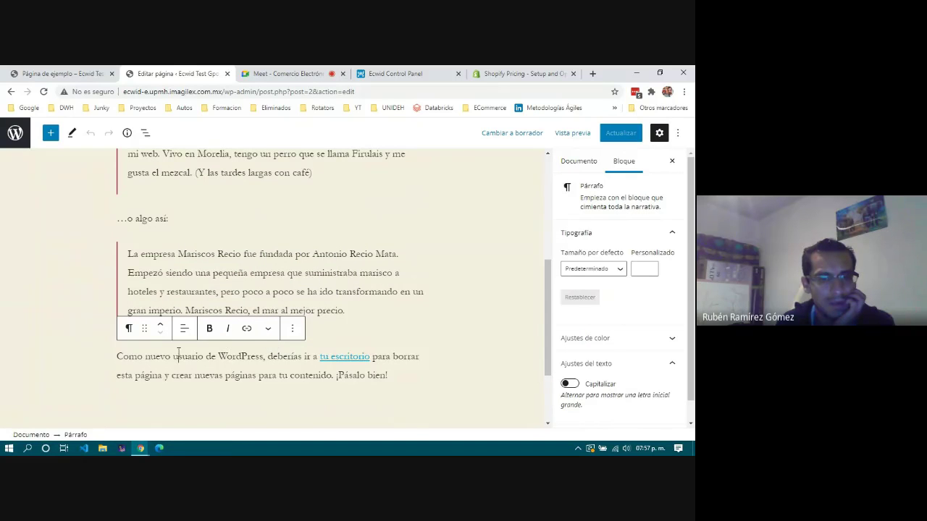
click(346, 297)
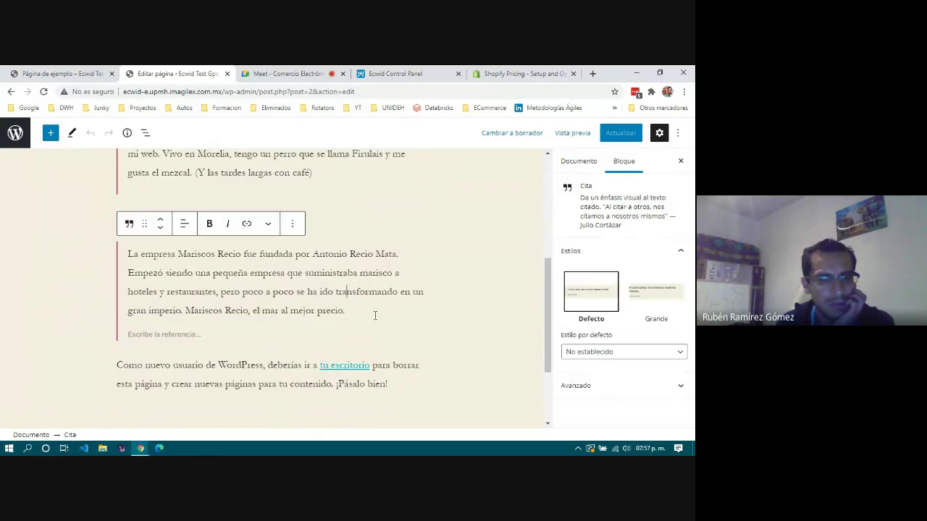
click(232, 334)
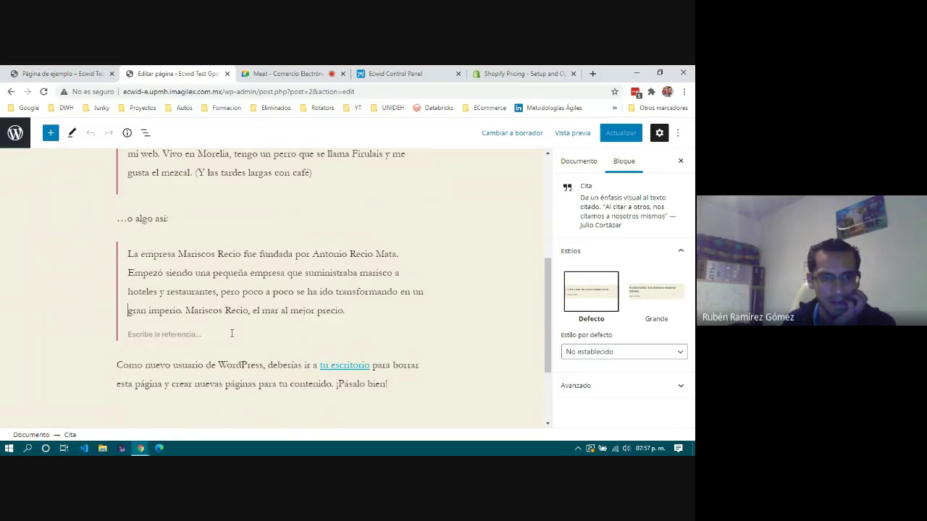
key(Down)
key(Down)
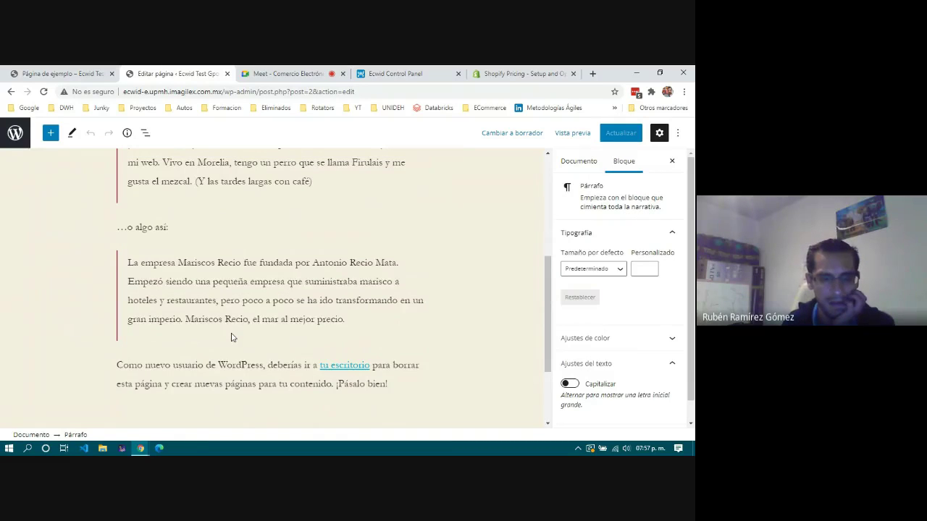
click(232, 337)
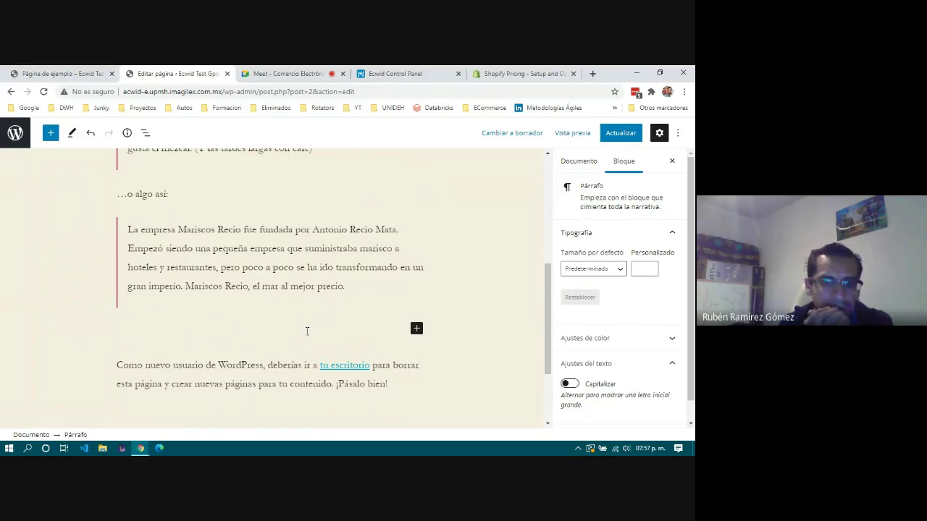
click(416, 329)
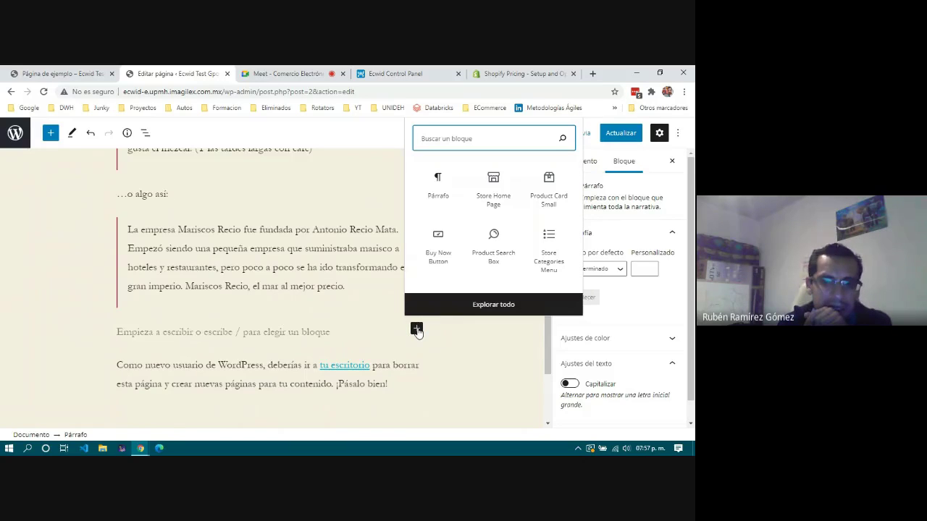
Open the full block library with Explorar todo and scroll through the available blocks.
click(472, 304)
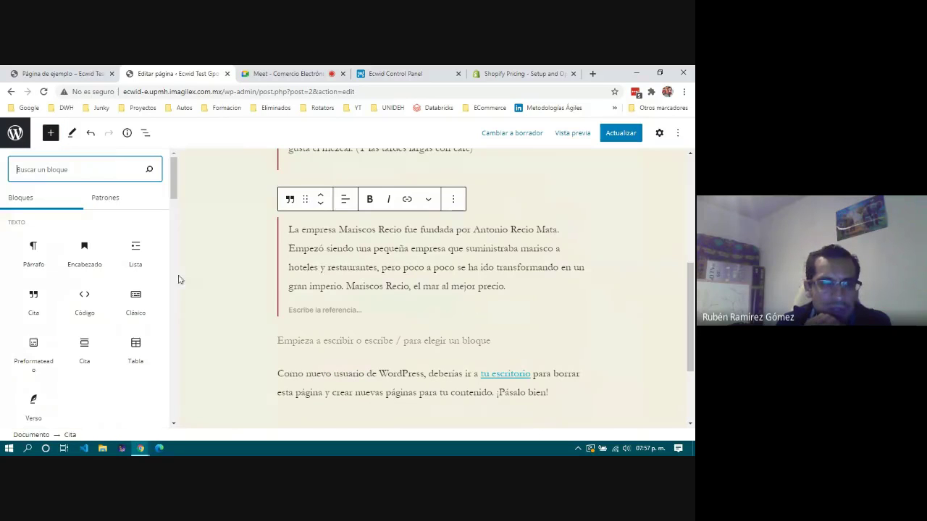
click(24, 197)
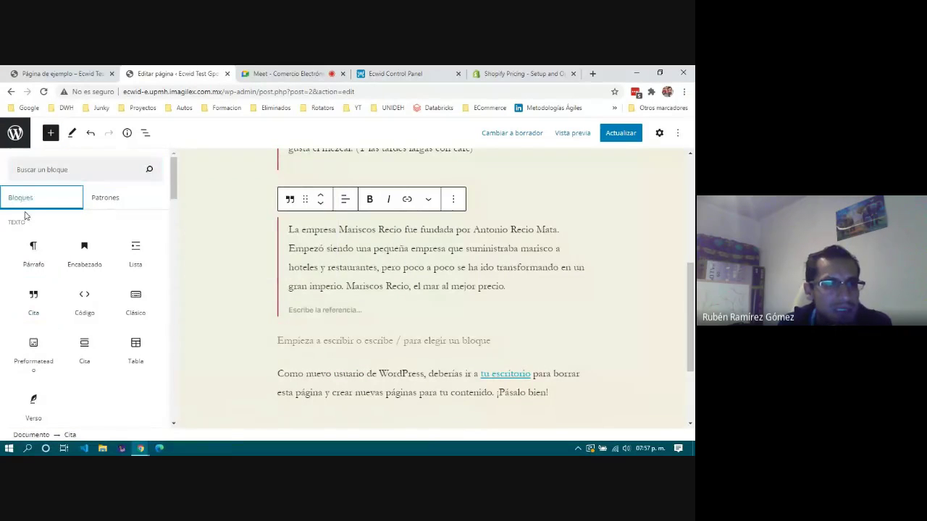
scroll(43, 321, down, 1)
scroll(43, 321, down, 6)
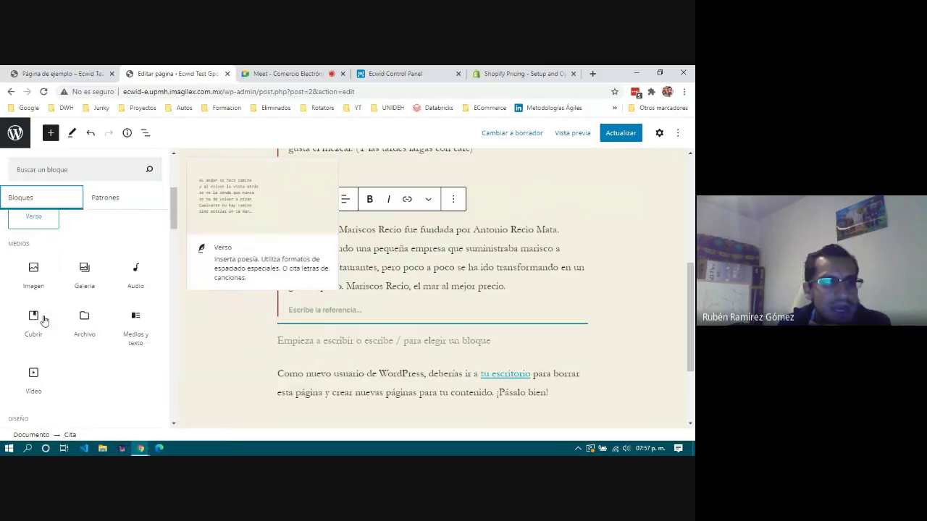
scroll(43, 321, down, 5)
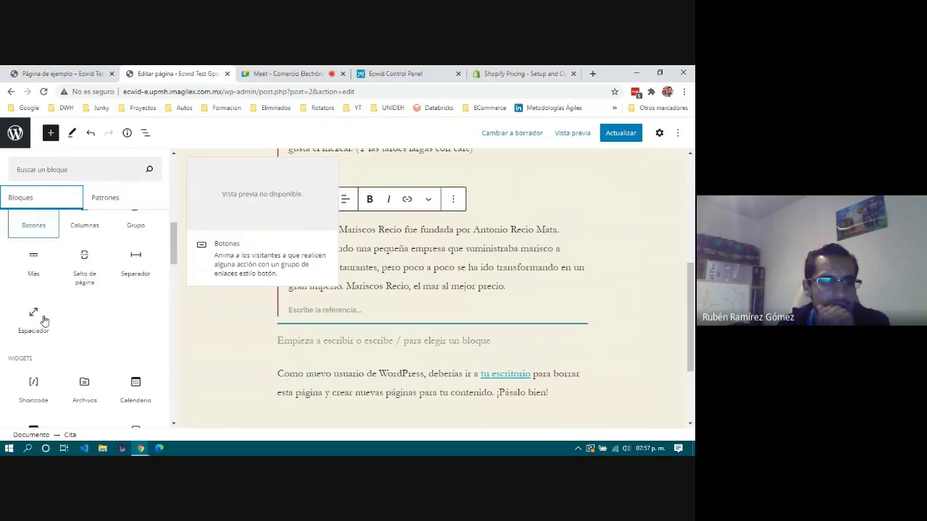
scroll(44, 321, down, 4)
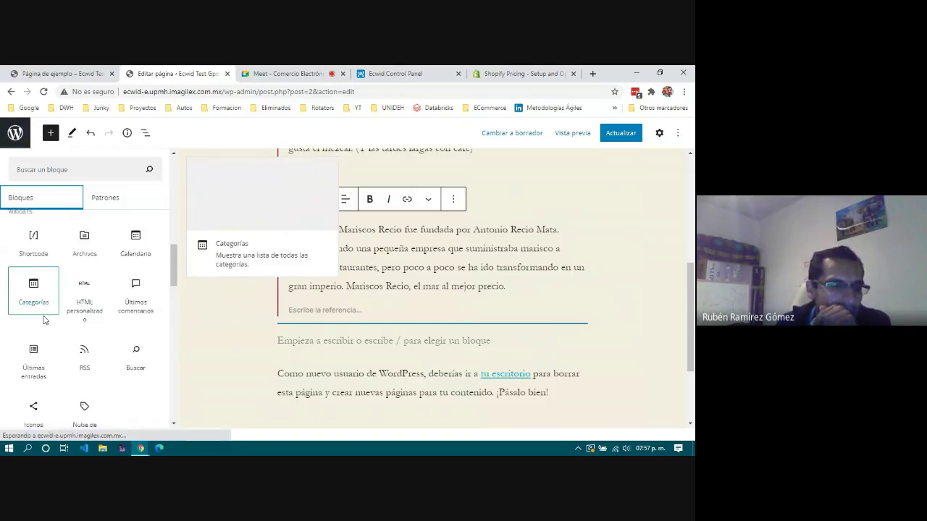
scroll(43, 320, down, 5)
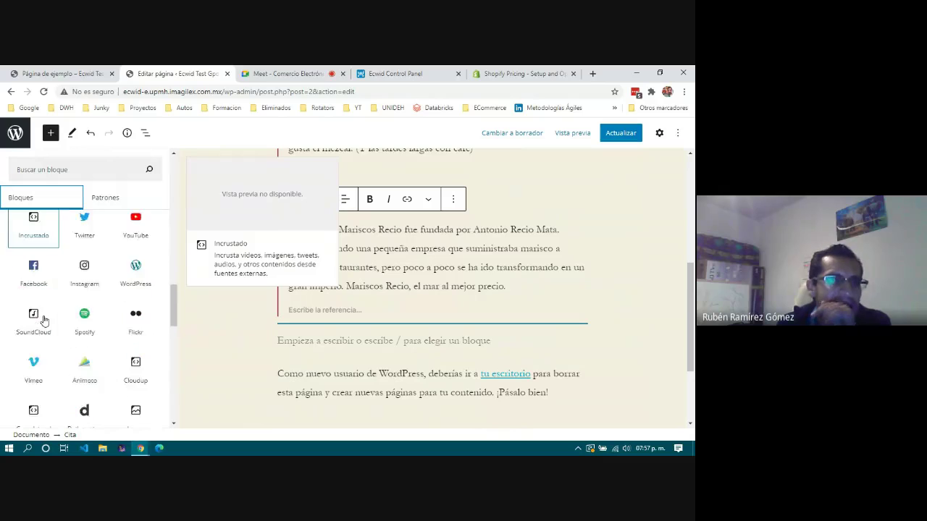
scroll(43, 320, down, 5)
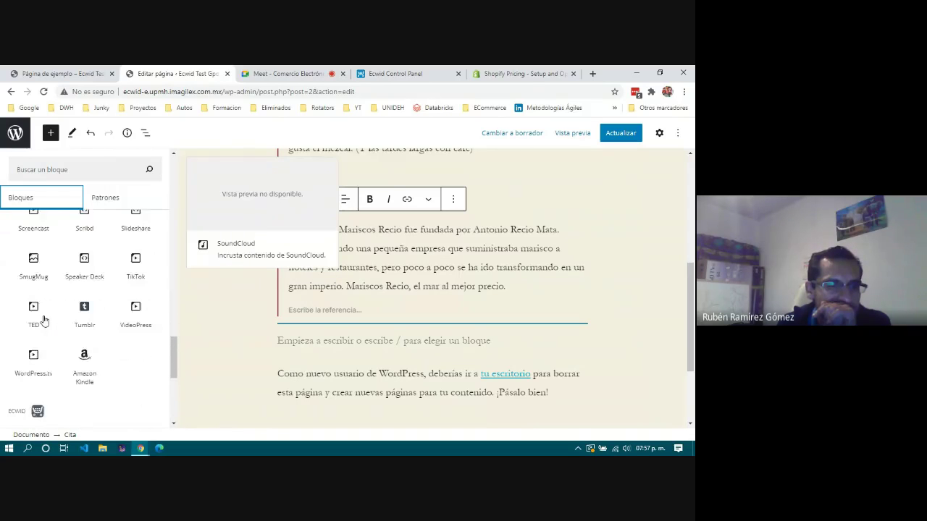
scroll(44, 321, up, 6)
scroll(44, 321, up, 3)
scroll(44, 321, up, 3)
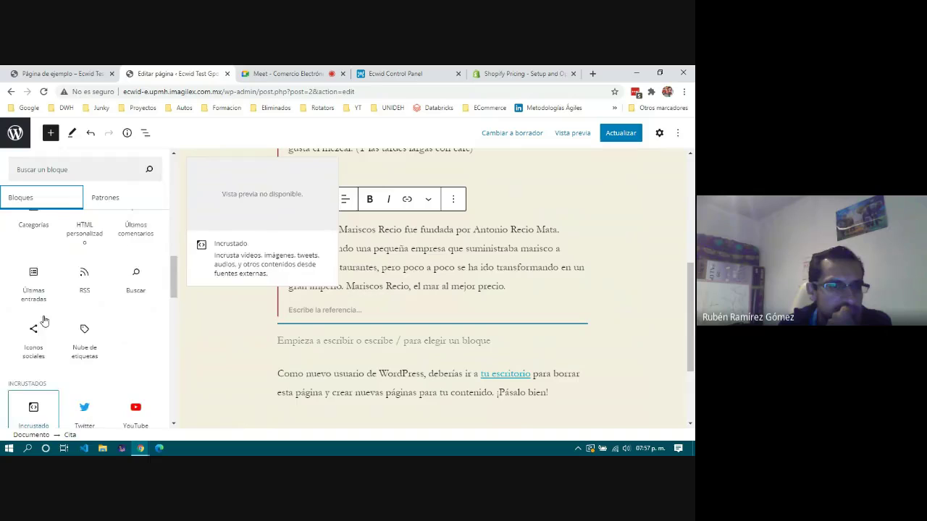
scroll(43, 321, up, 1)
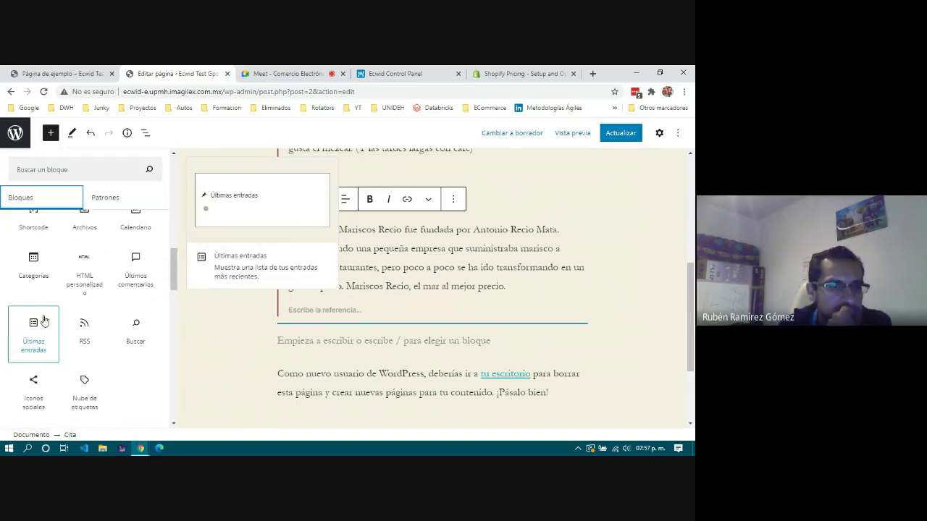
Add an HTML personalizado block holding the pasted Ecwid embed code and preview the Audífonos product at $350.00.
click(87, 270)
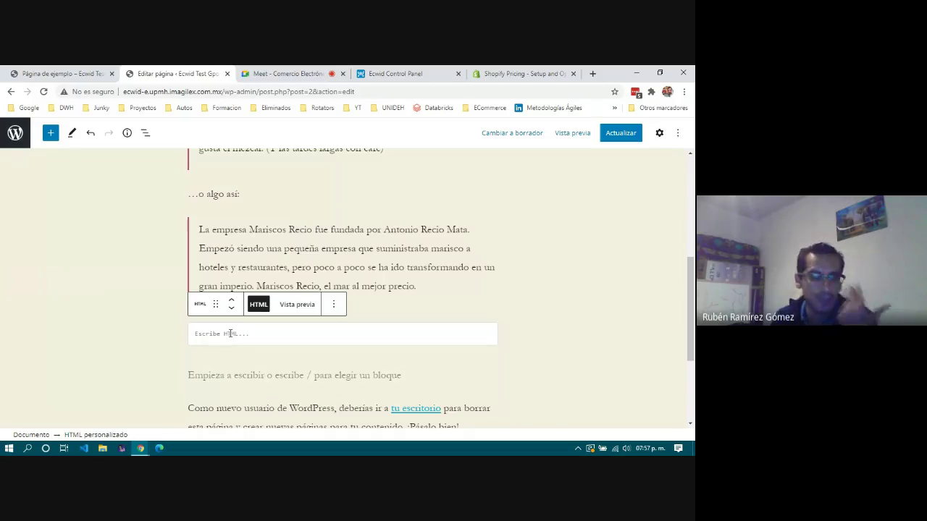
key(ctrl+v)
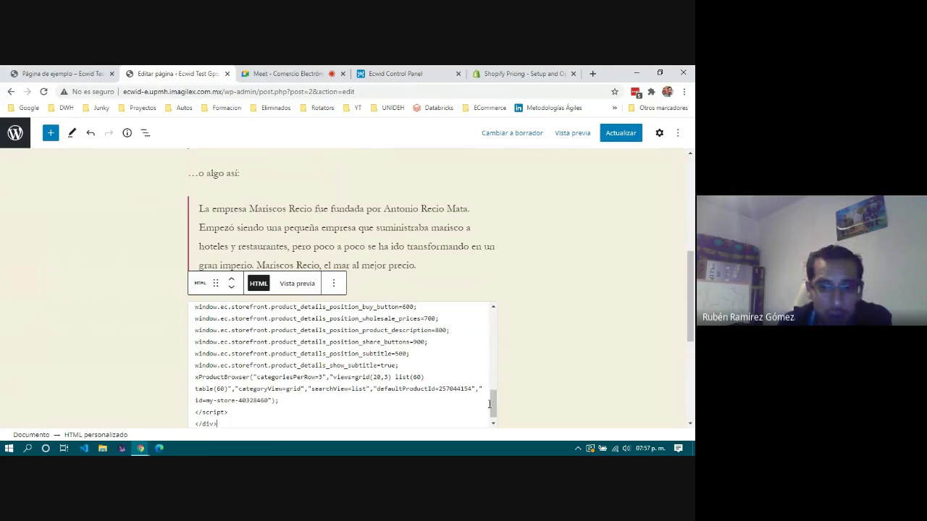
drag(491, 405, 494, 320)
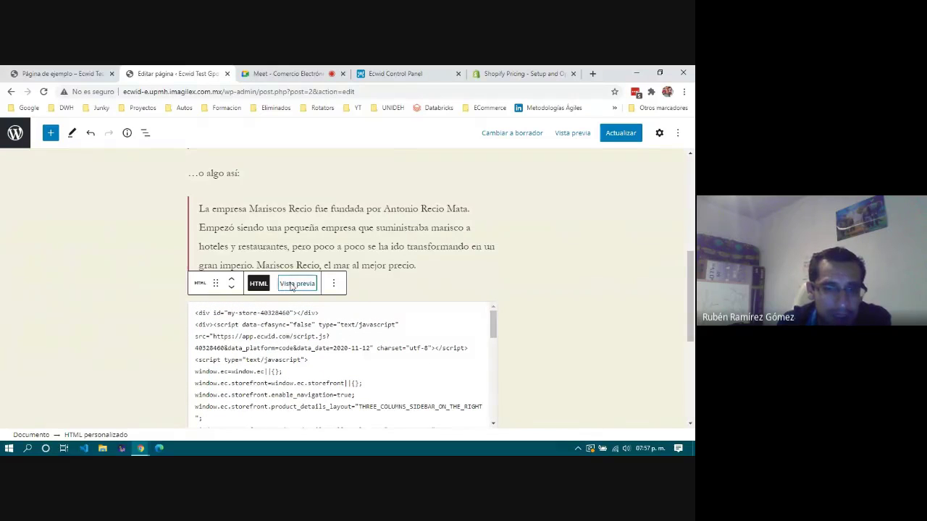
click(291, 285)
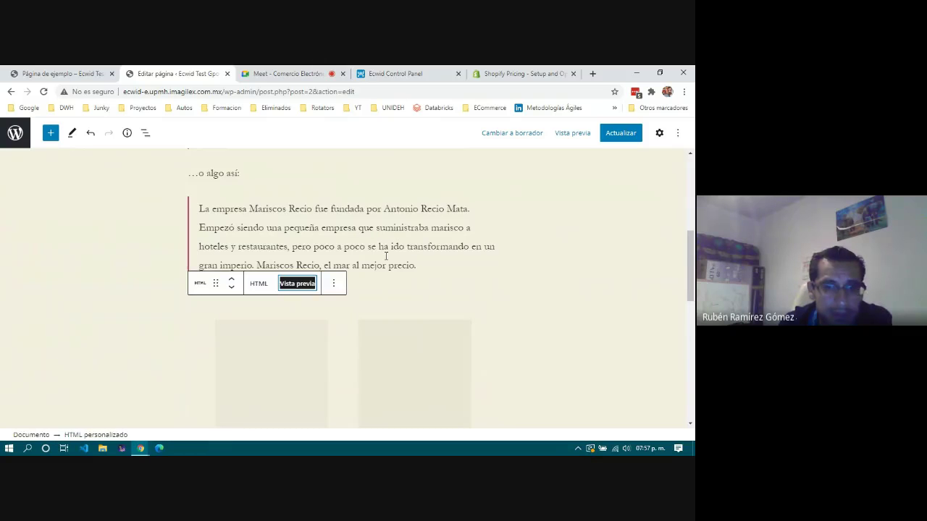
click(386, 255)
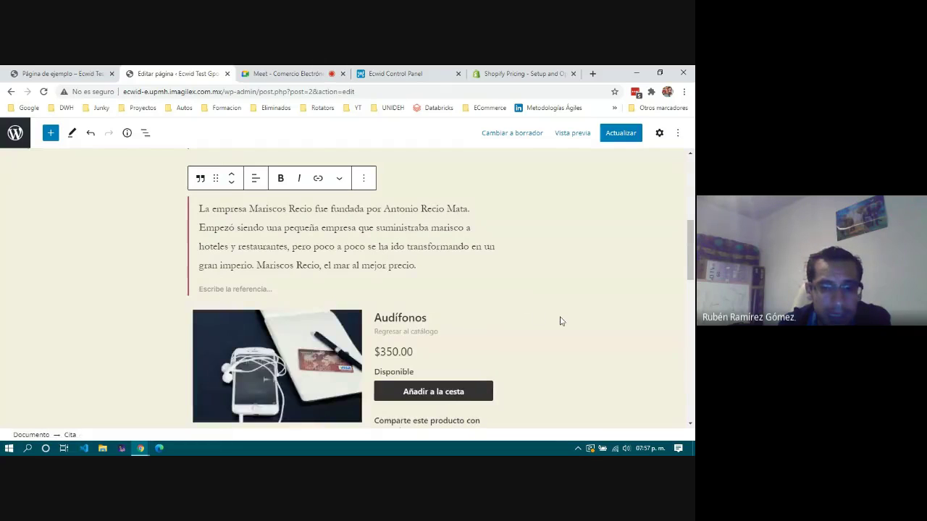
Review the embedded product, save the page with Actualizar, and view the published Página de ejemplo.
scroll(560, 320, down, 3)
scroll(285, 249, up, 1)
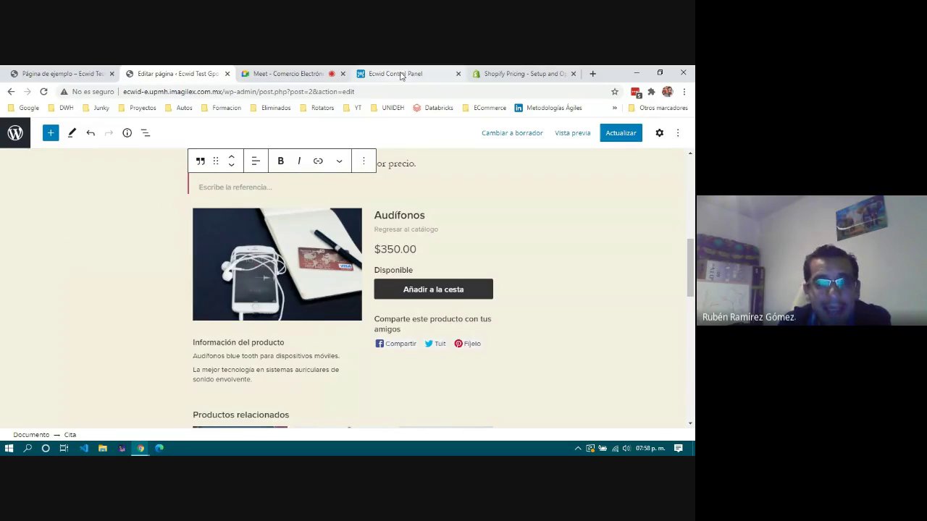
scroll(352, 338, down, 3)
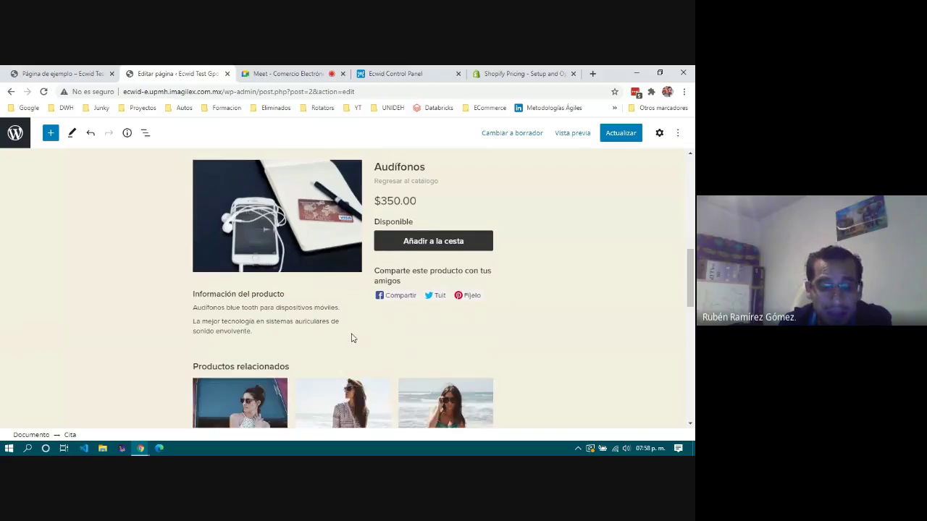
scroll(352, 337, down, 1)
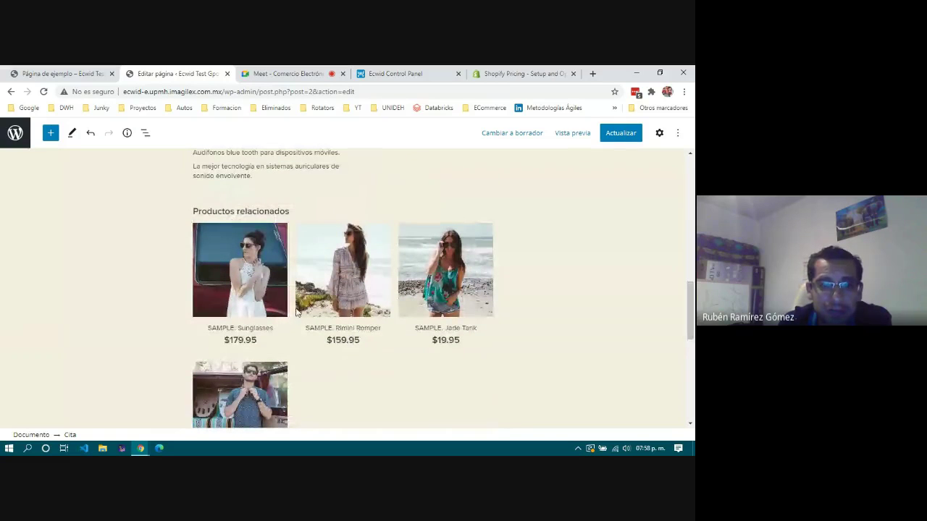
scroll(312, 337, down, 2)
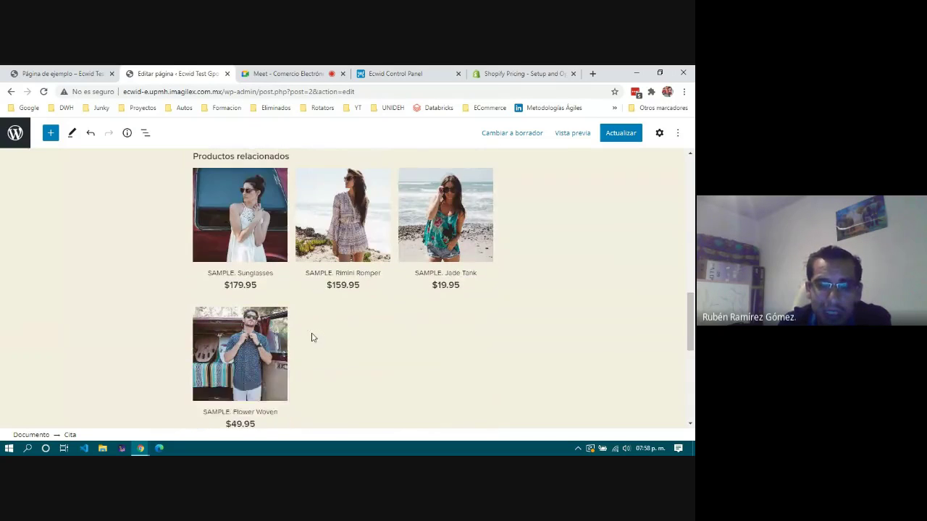
scroll(447, 286, down, 5)
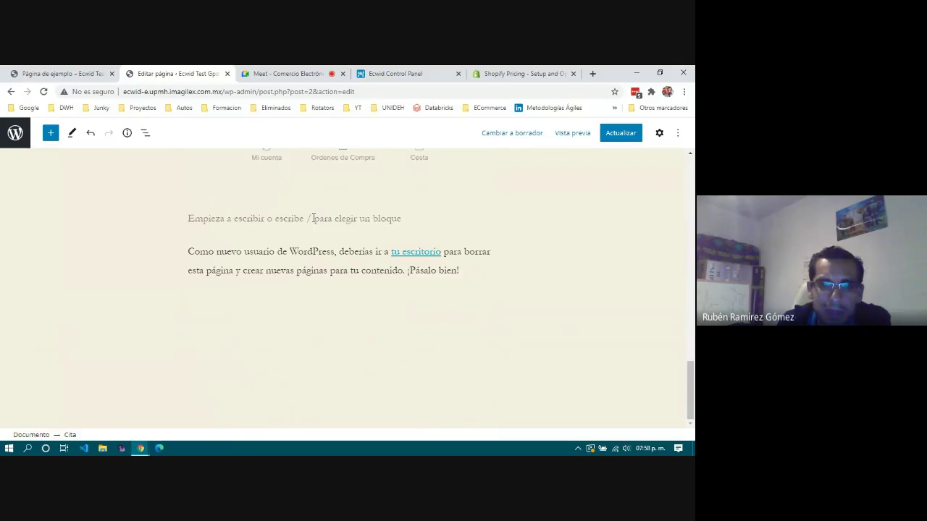
scroll(321, 221, up, 5)
click(610, 137)
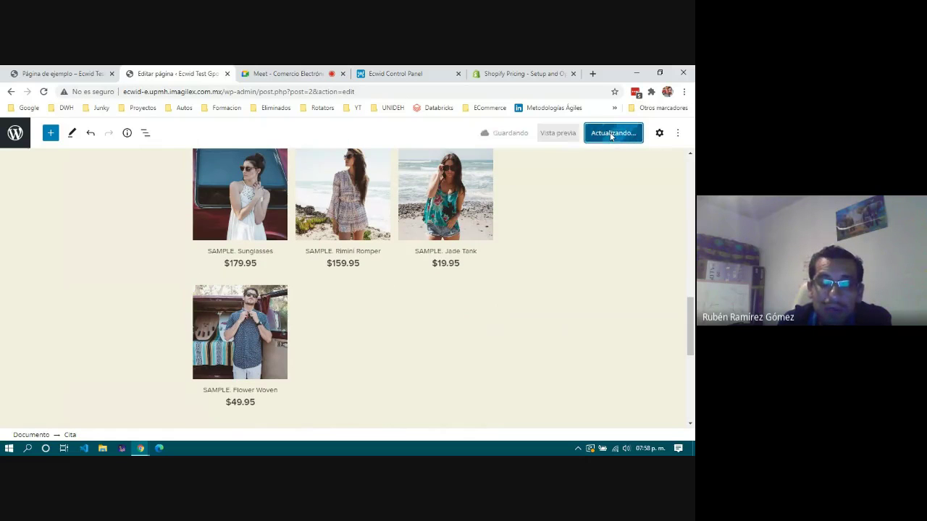
scroll(333, 273, up, 10)
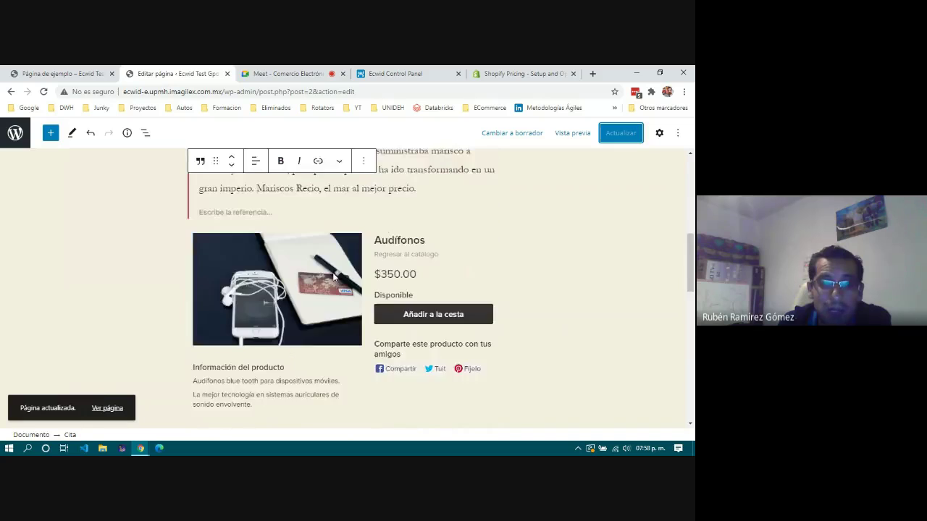
click(60, 75)
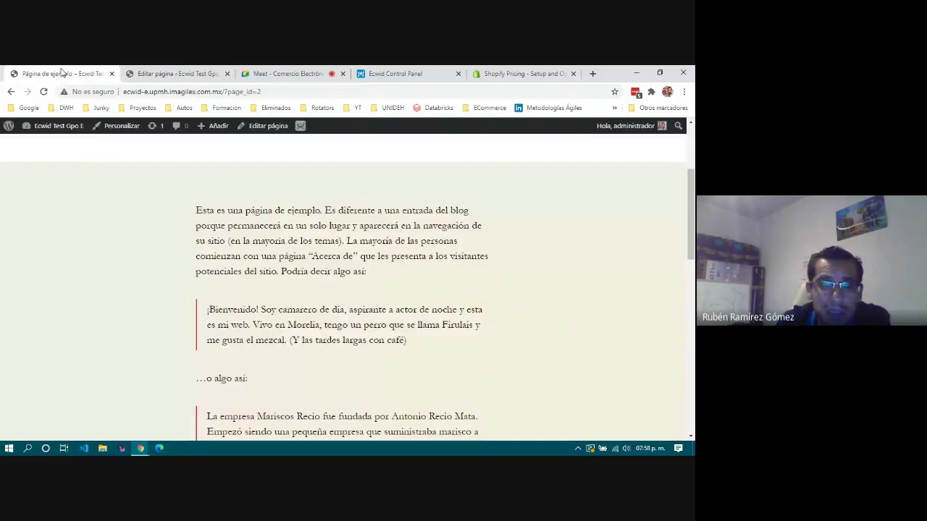
scroll(204, 227, up, 2)
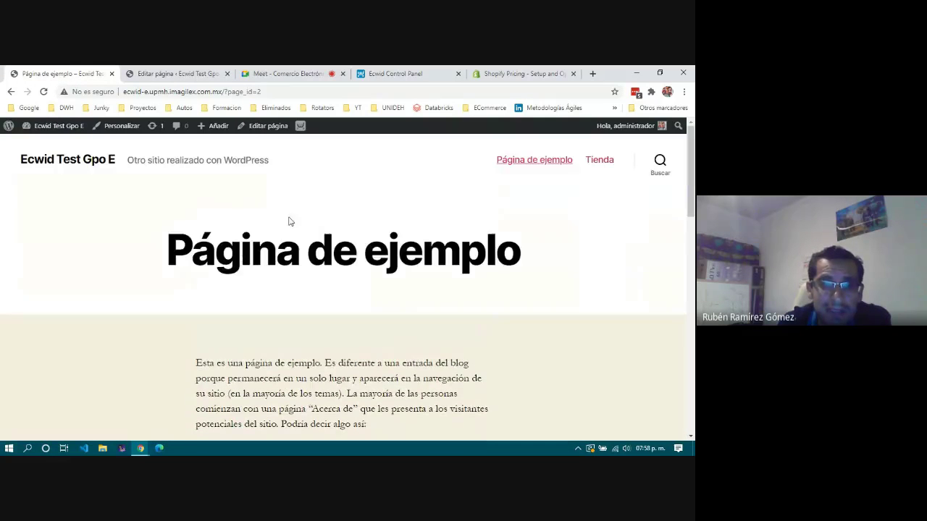
scroll(247, 299, down, 10)
scroll(246, 300, up, 10)
click(43, 92)
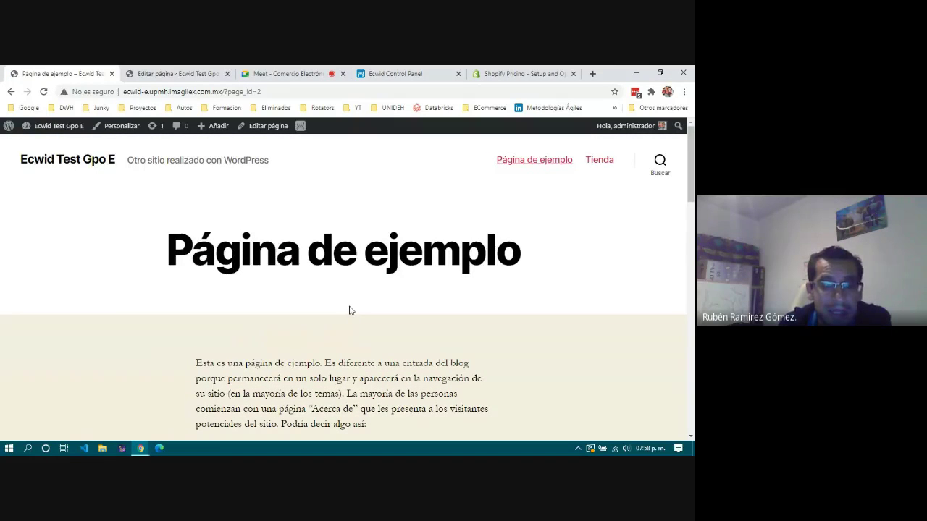
scroll(349, 310, down, 5)
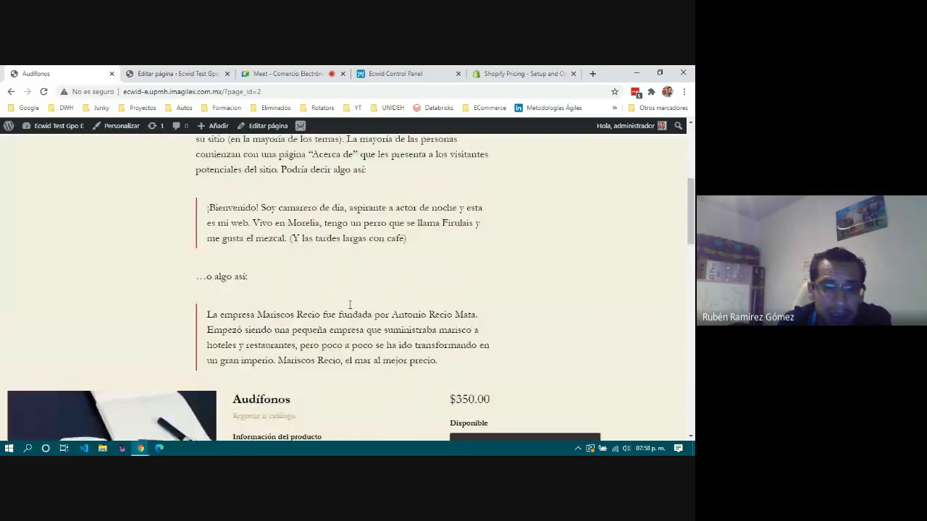
scroll(349, 305, down, 4)
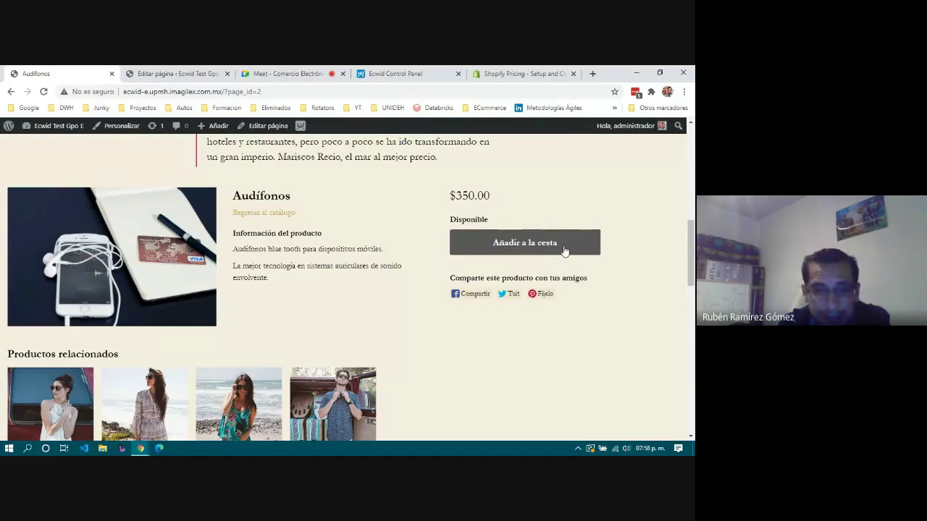
scroll(377, 284, down, 2)
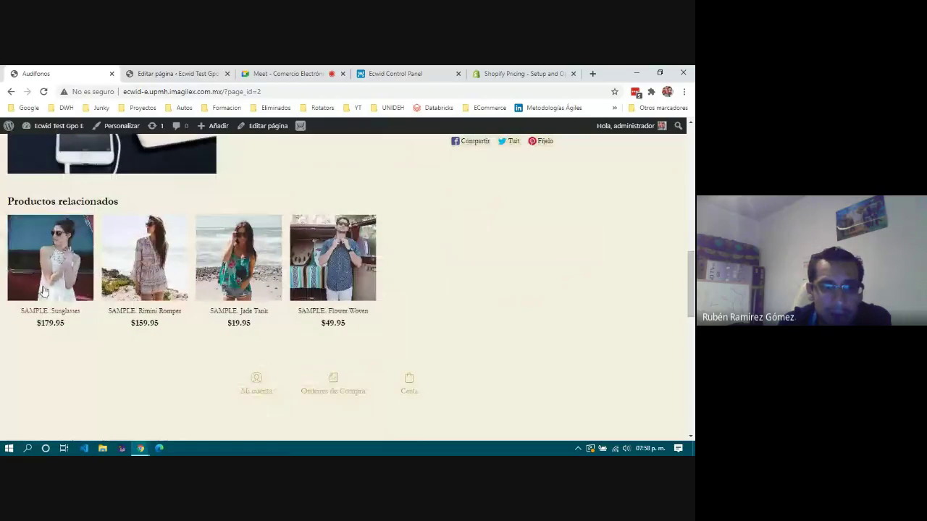
scroll(400, 292, down, 2)
scroll(326, 253, down, 1)
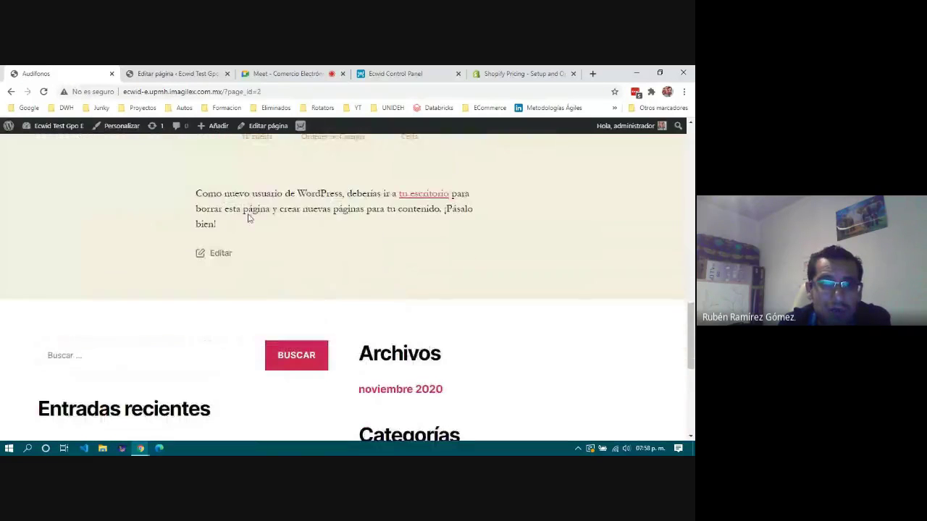
drag(189, 194, 274, 236)
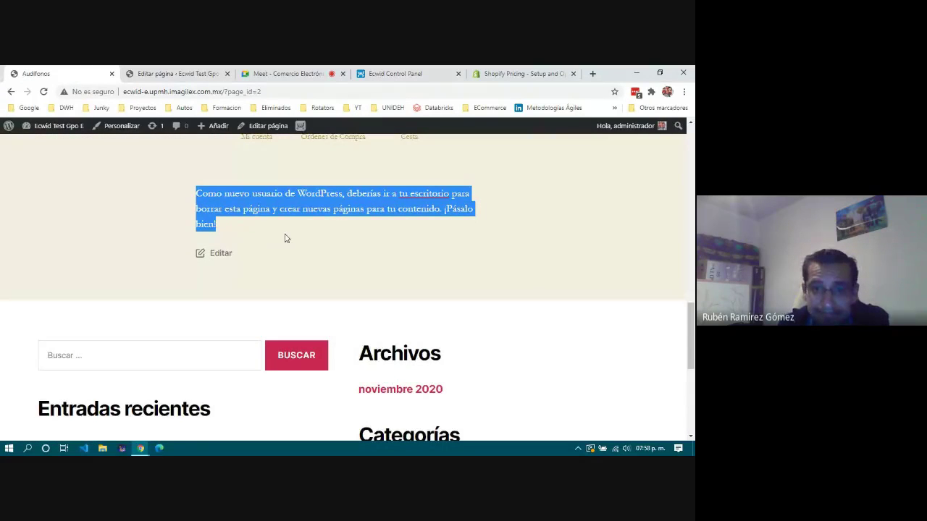
scroll(285, 238, up, 8)
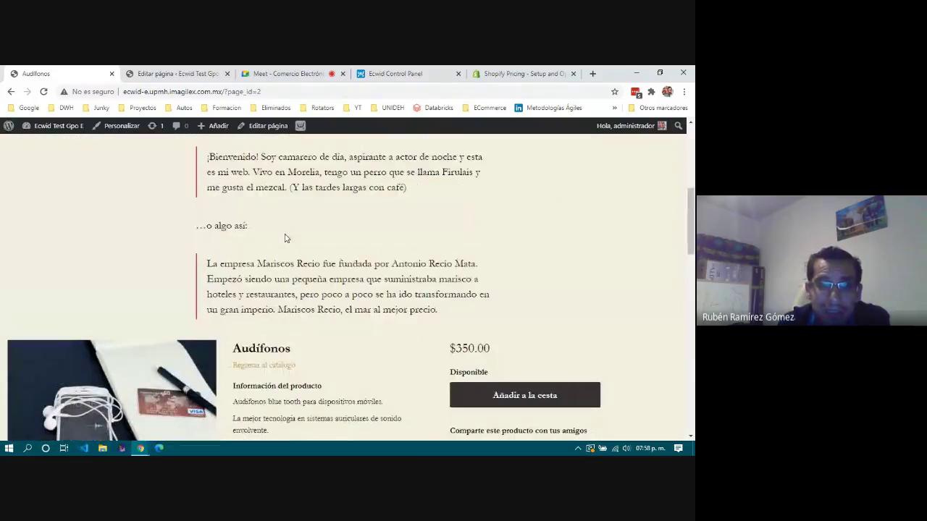
scroll(239, 266, down, 2)
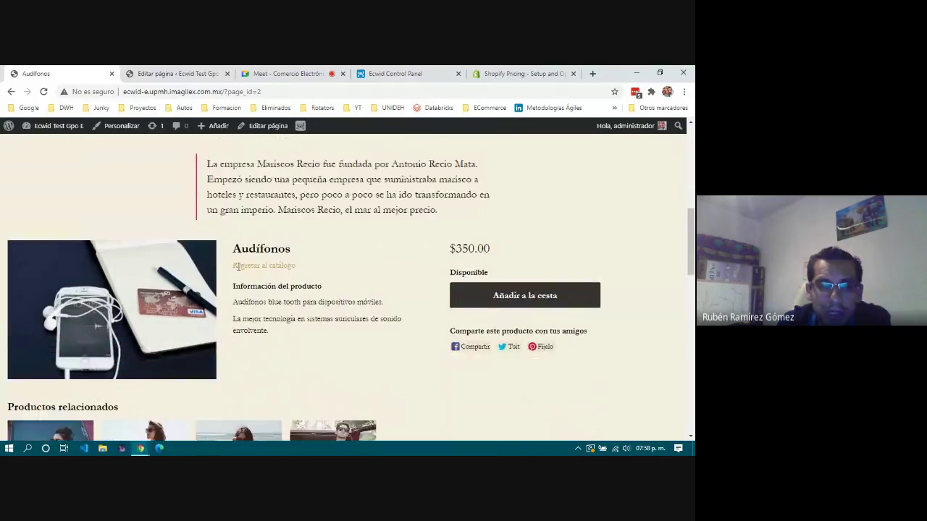
scroll(238, 266, up, 5)
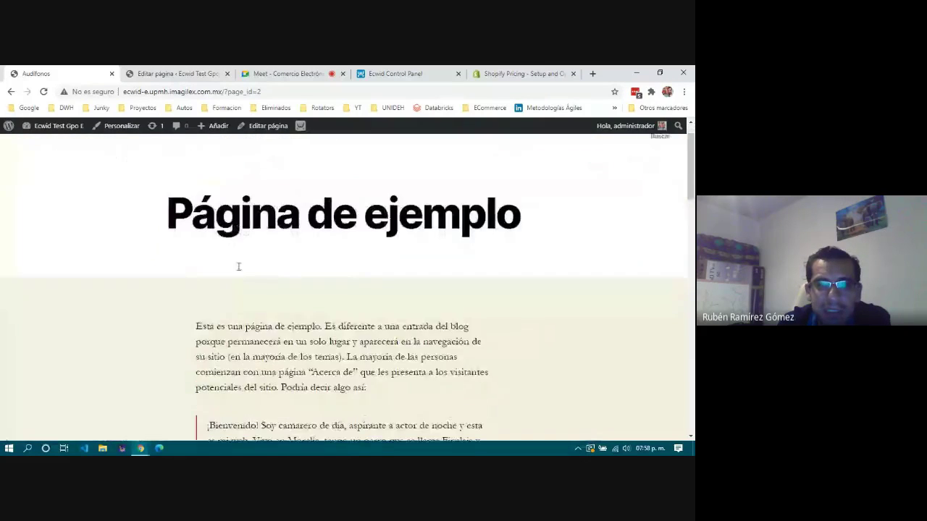
scroll(238, 266, down, 6)
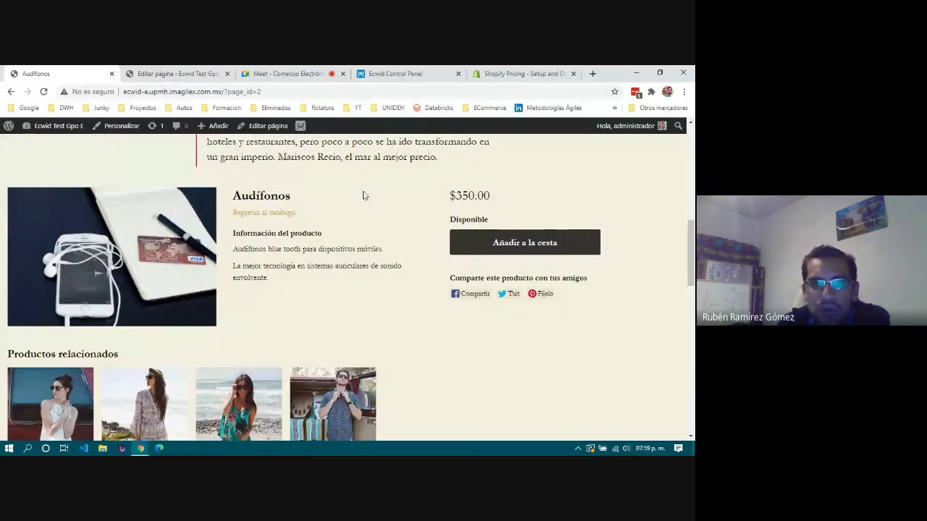
scroll(281, 235, down, 1)
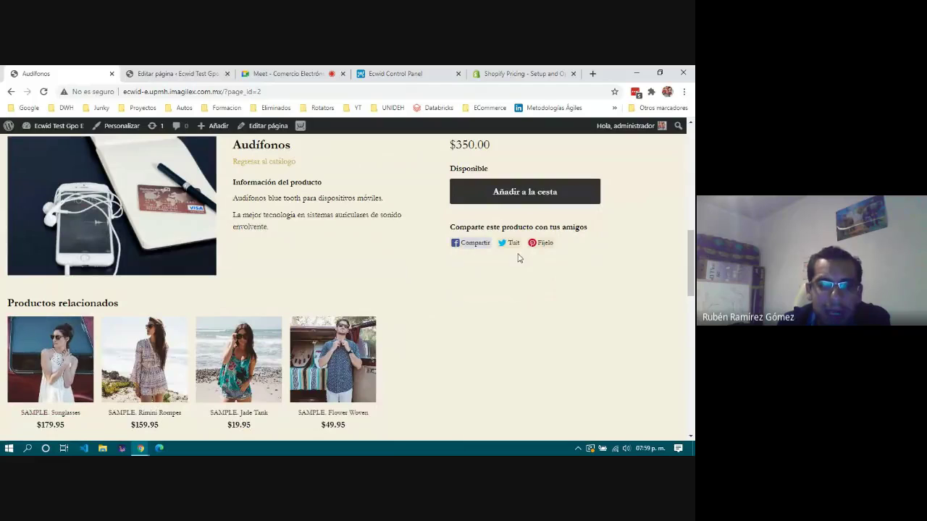
scroll(509, 341, up, 5)
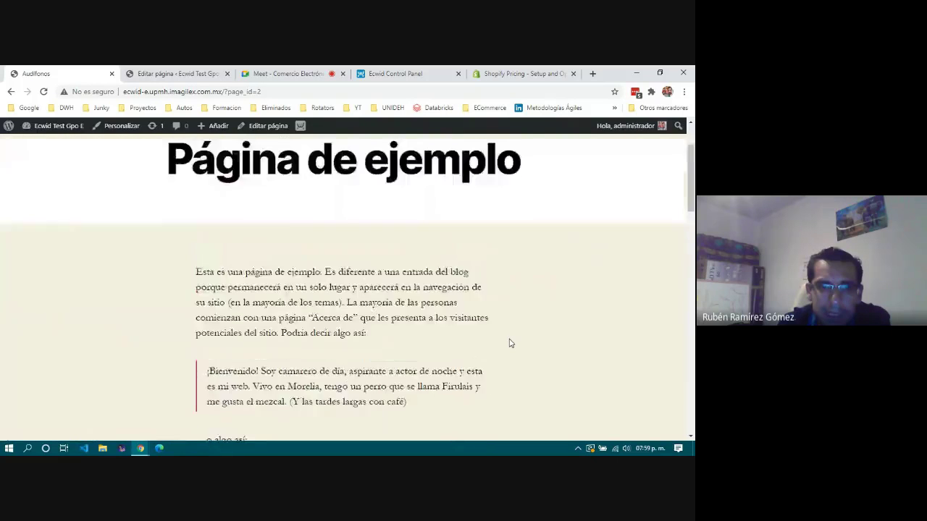
scroll(509, 341, up, 2)
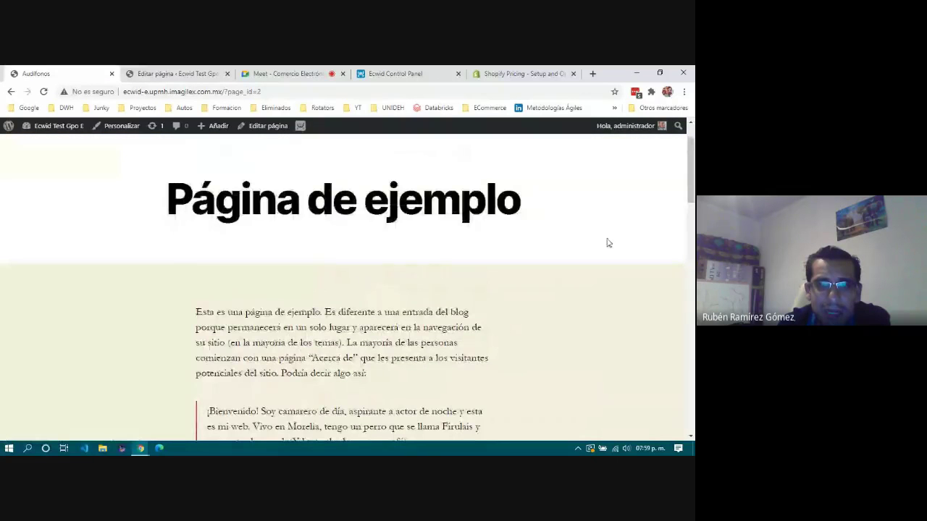
scroll(420, 349, down, 3)
scroll(363, 326, down, 3)
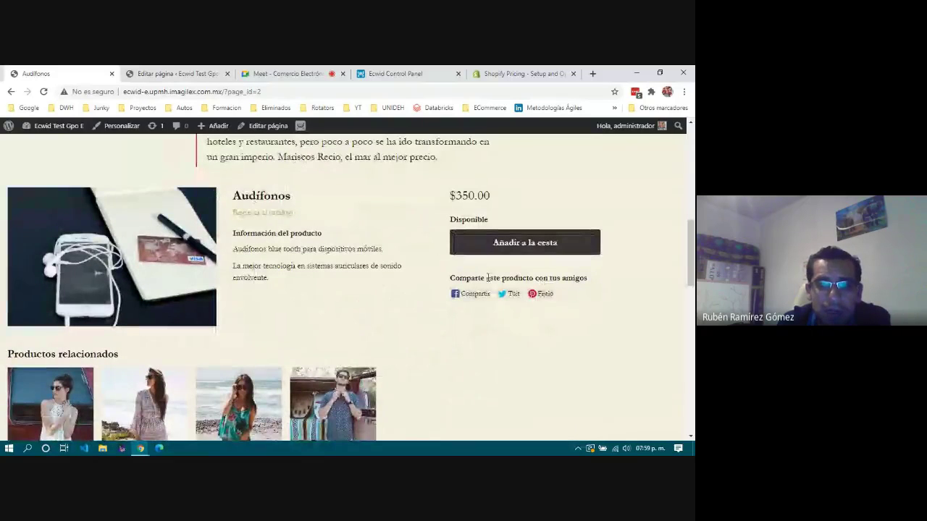
scroll(378, 321, down, 1)
scroll(378, 321, down, 3)
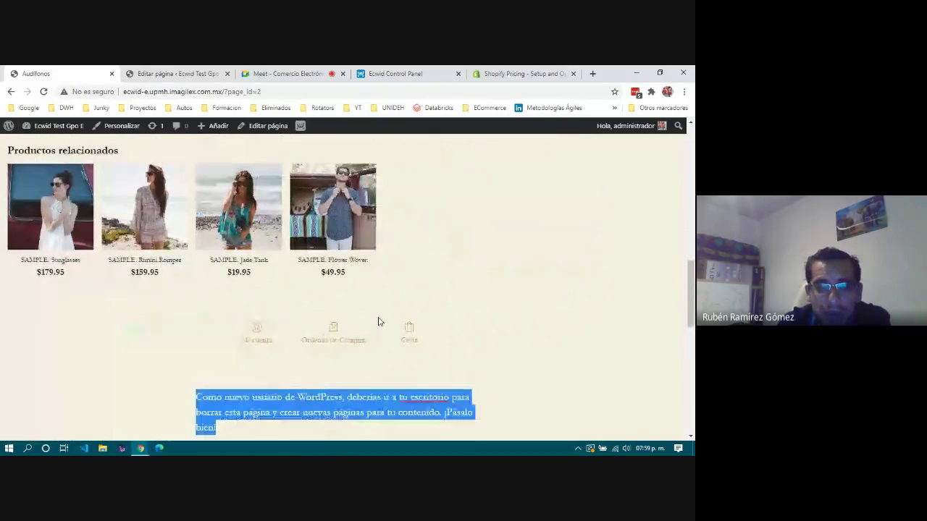
click(503, 370)
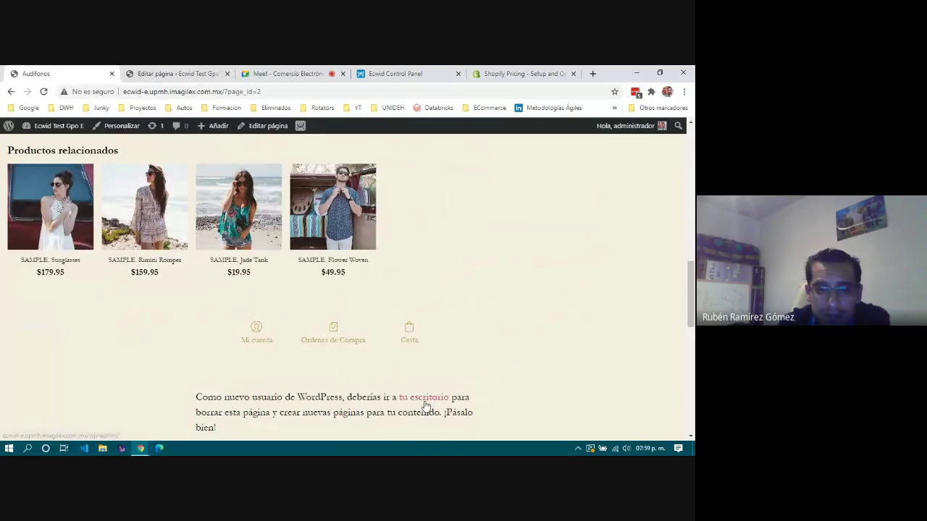
scroll(280, 406, down, 3)
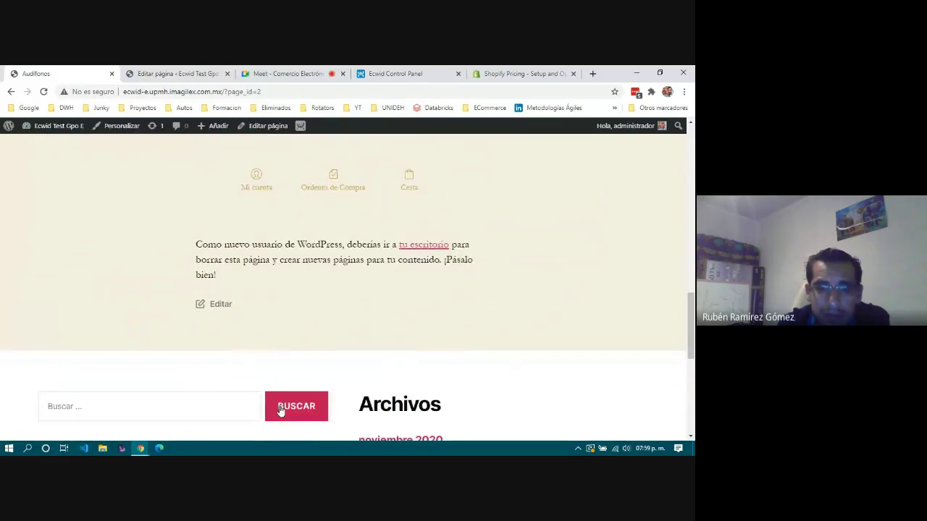
scroll(282, 410, up, 1)
scroll(292, 390, up, 1)
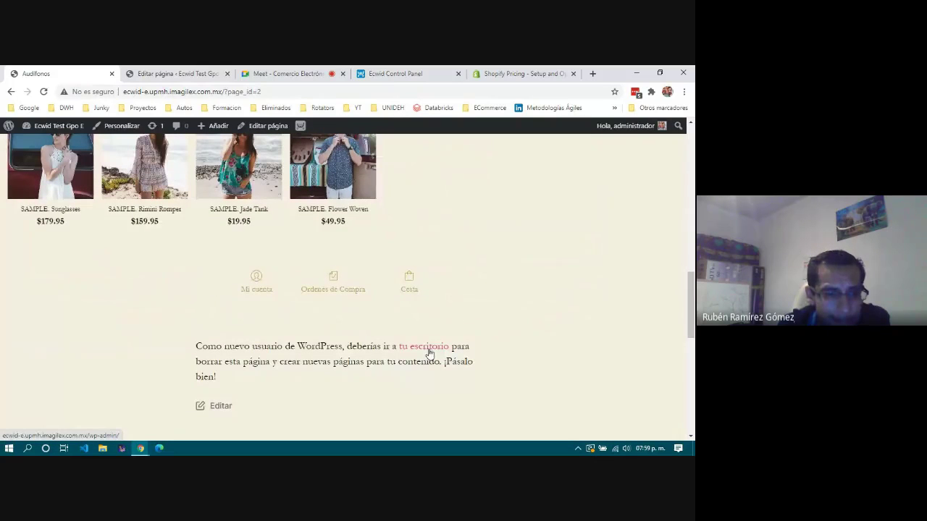
scroll(254, 360, up, 3)
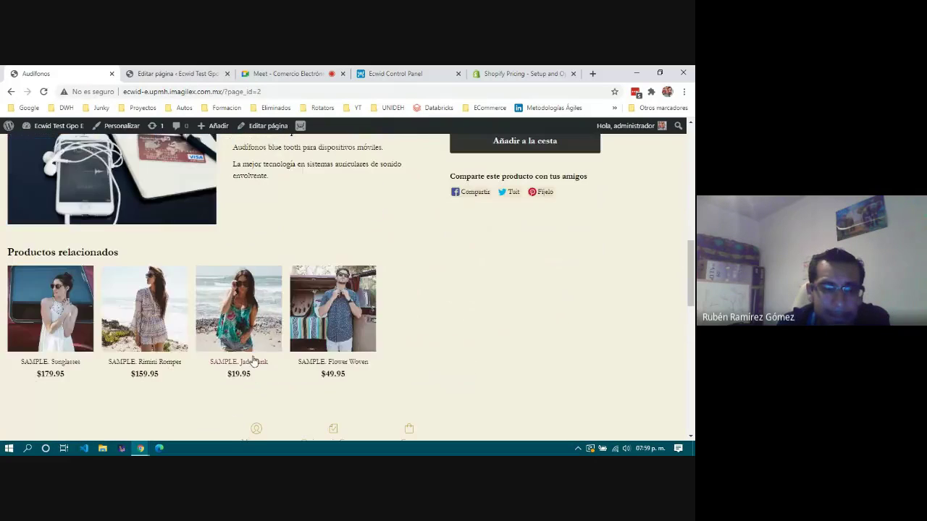
scroll(253, 360, up, 8)
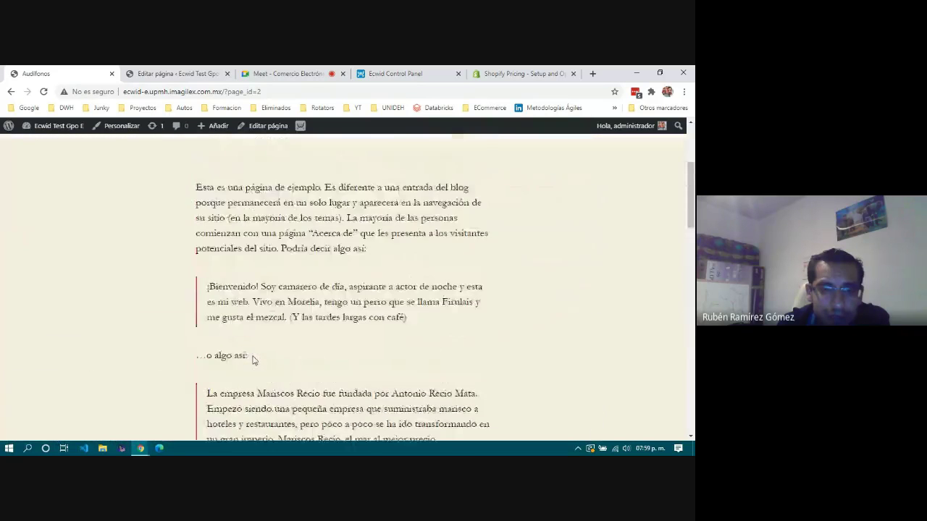
scroll(253, 360, up, 4)
scroll(254, 360, down, 12)
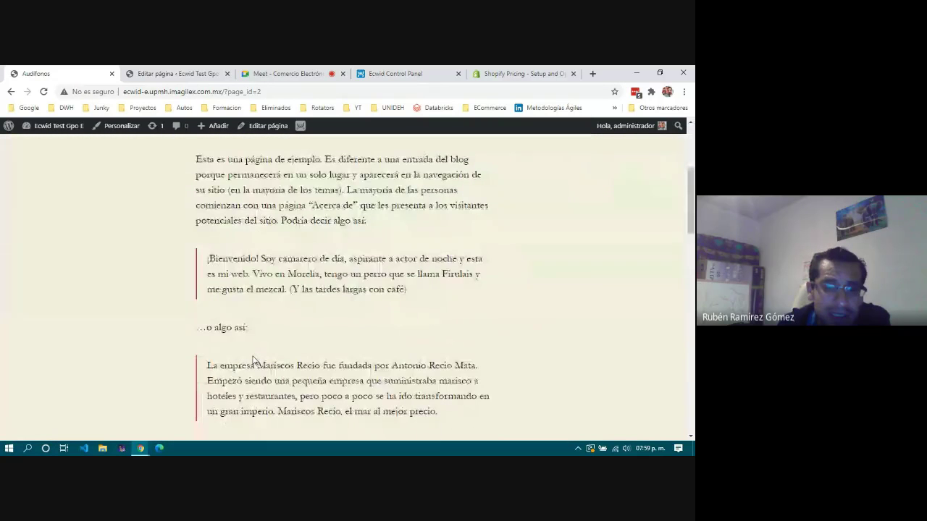
scroll(254, 359, down, 1)
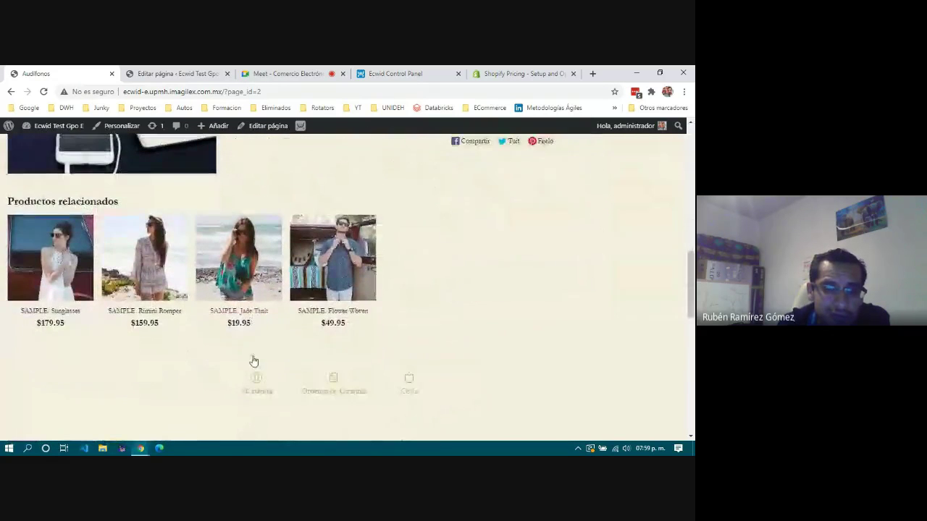
scroll(253, 360, up, 4)
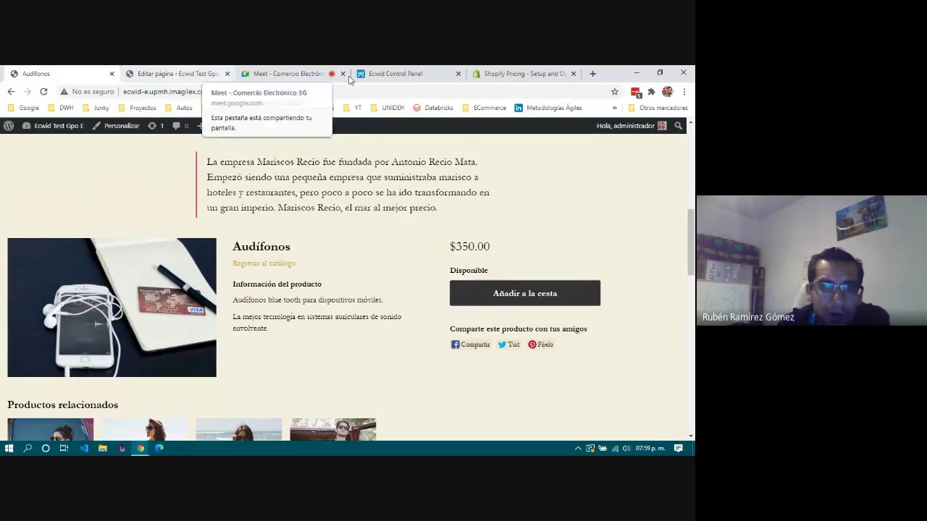
Switch back to the Ecwid control panel and look over the sidebar menu.
click(415, 76)
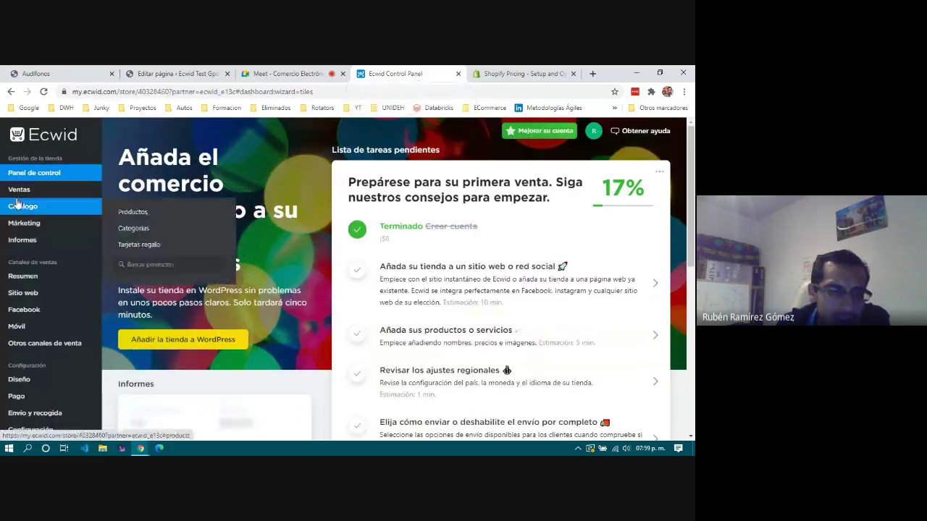
scroll(42, 294, down, 3)
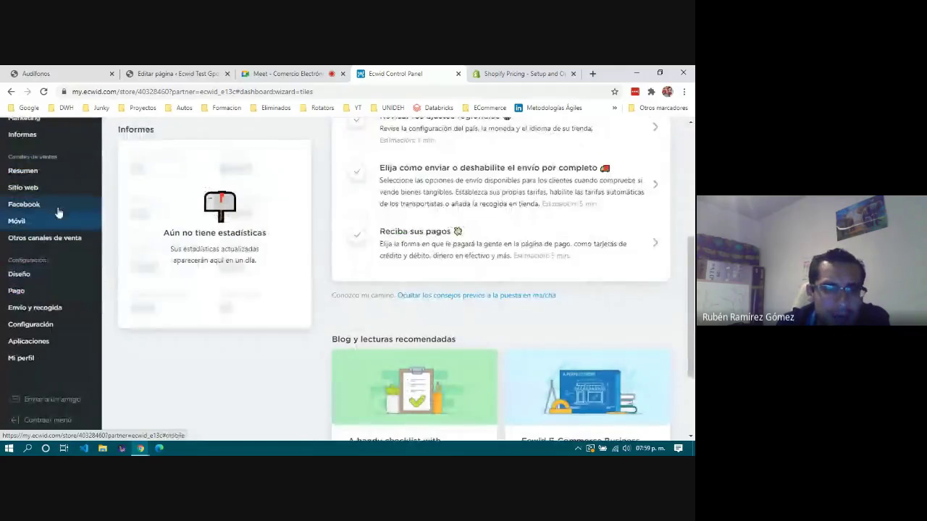
mouse_move(44, 359)
mouse_move(43, 188)
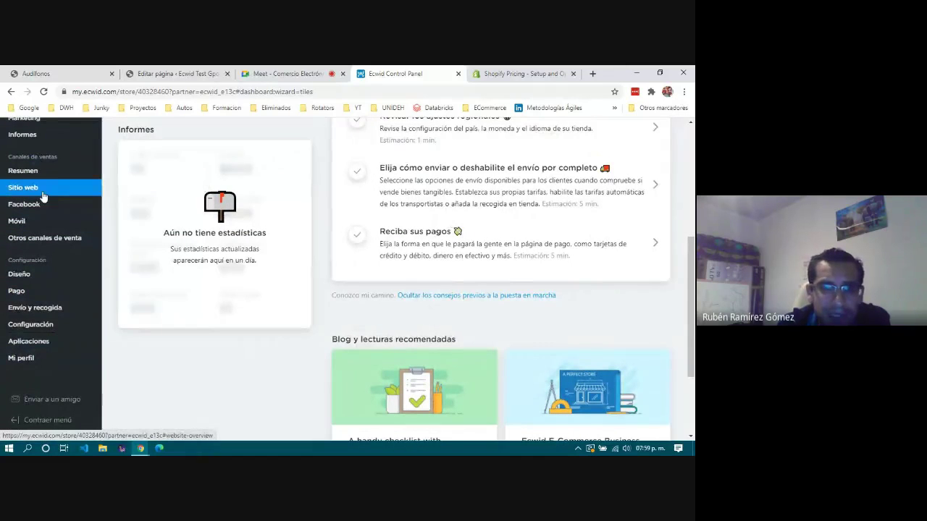
scroll(43, 196, up, 1)
scroll(43, 192, up, 4)
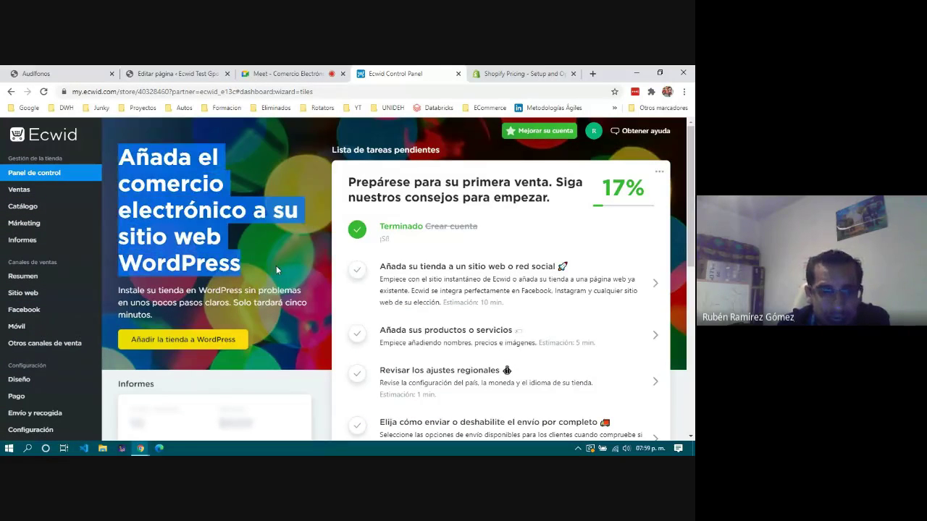
Highlight the banner heading about adding e-commerce to WordPress, then clear the selection.
drag(276, 266, 112, 169)
click(146, 176)
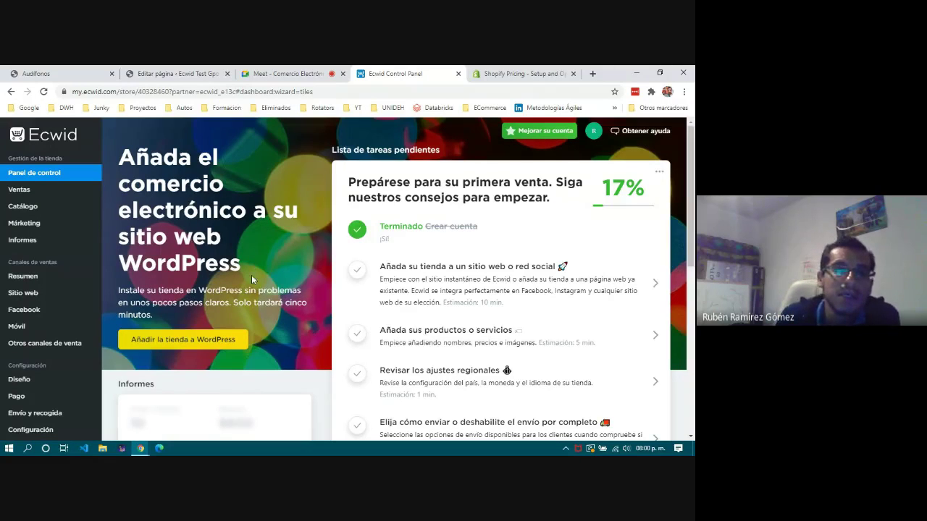
drag(252, 269, 127, 161)
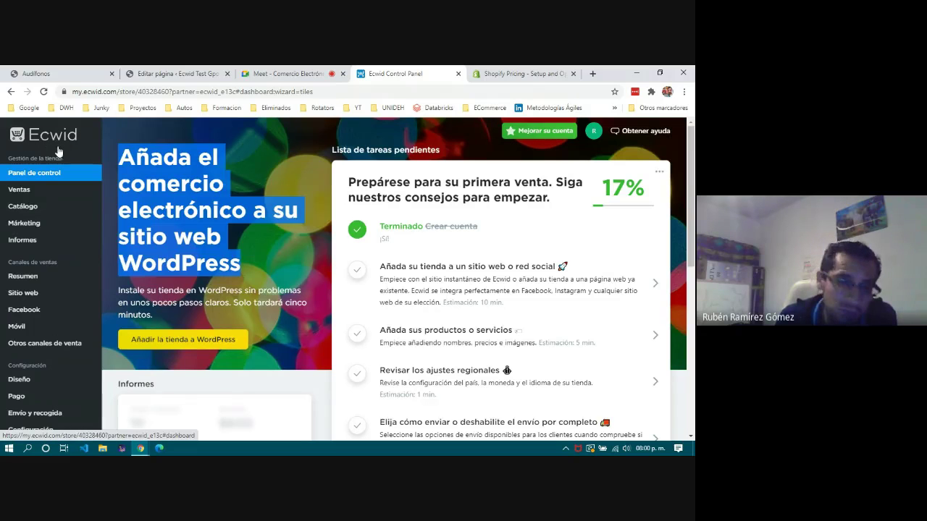
click(204, 209)
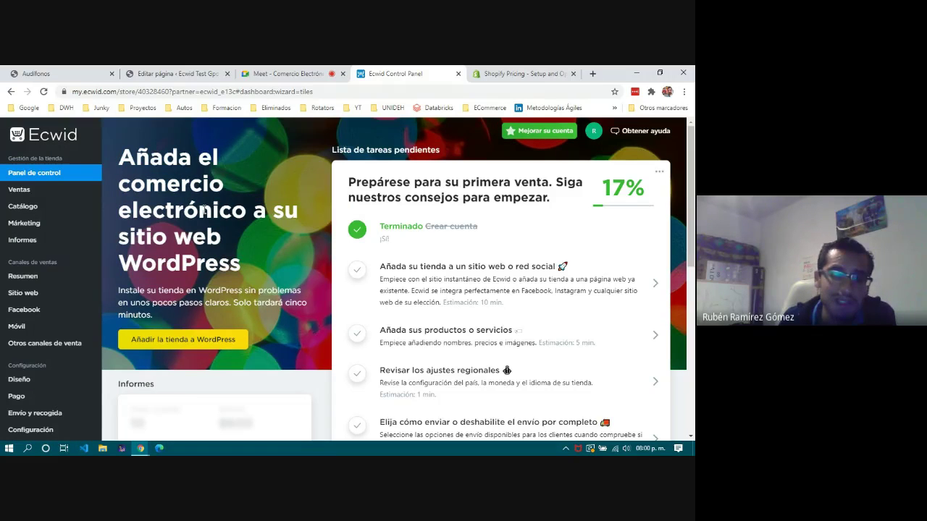
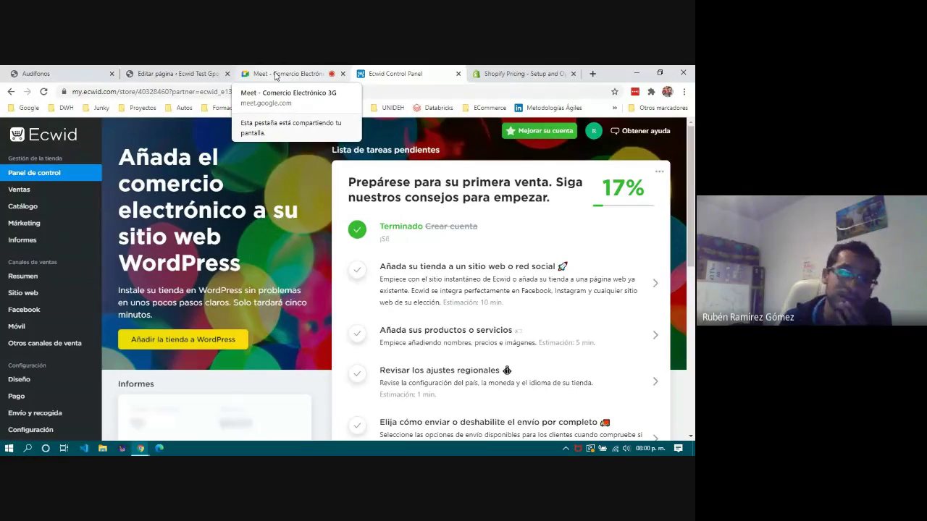
Close the Ecwid tab, review Shopify's monthly plan prices, and start the free trial.
click(459, 73)
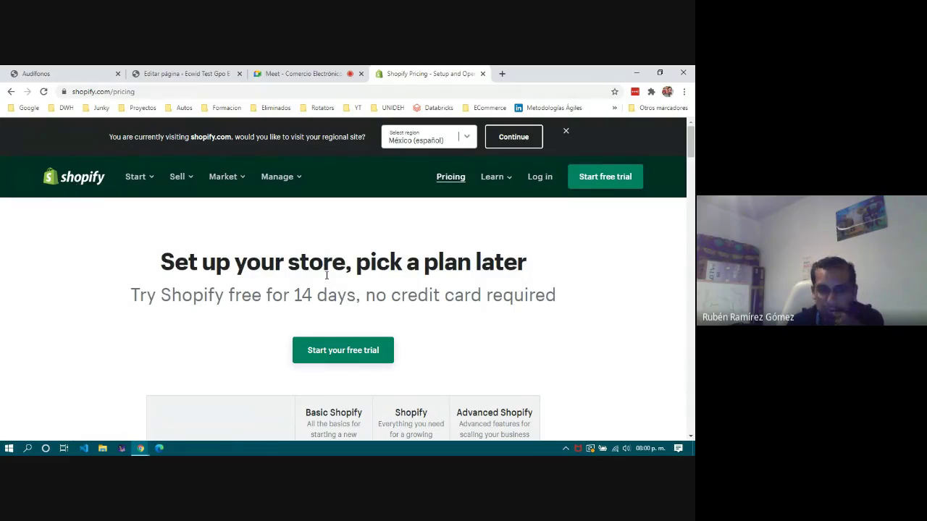
scroll(325, 275, down, 3)
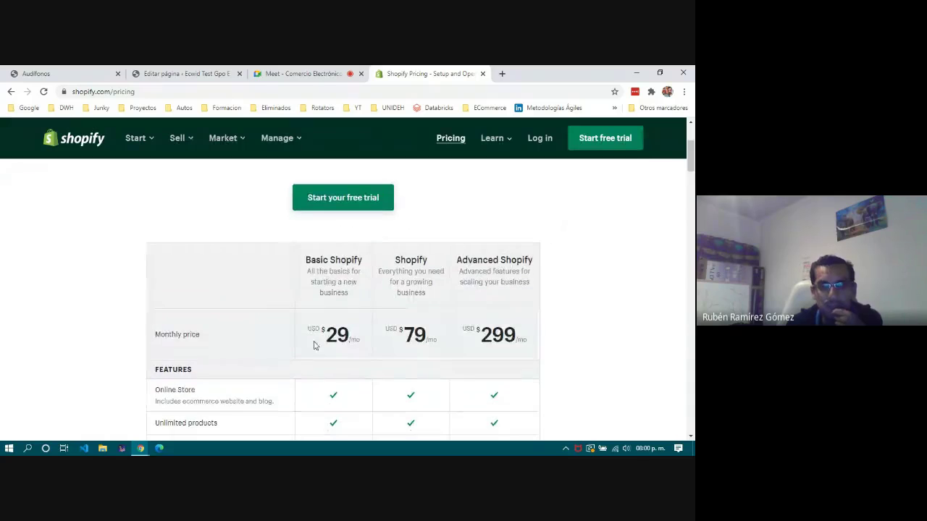
drag(524, 336, 302, 348)
click(284, 345)
scroll(283, 346, up, 3)
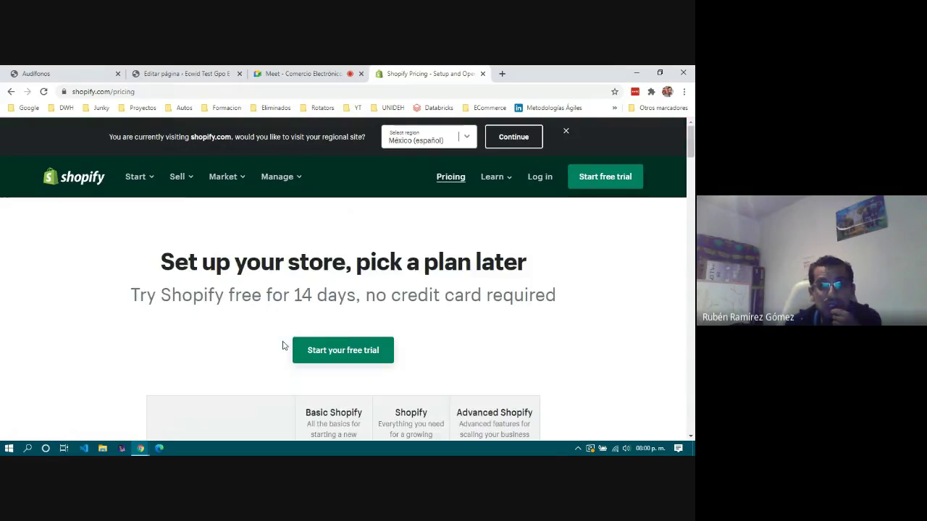
click(335, 351)
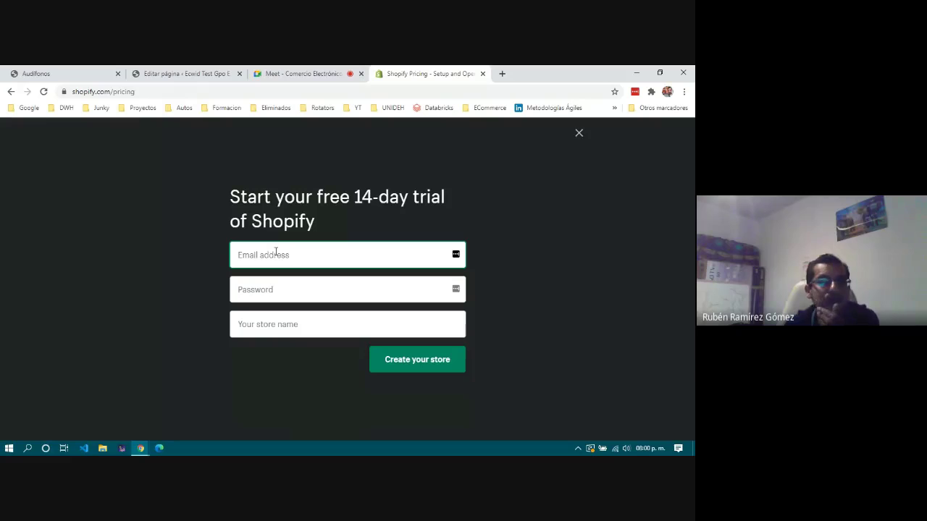
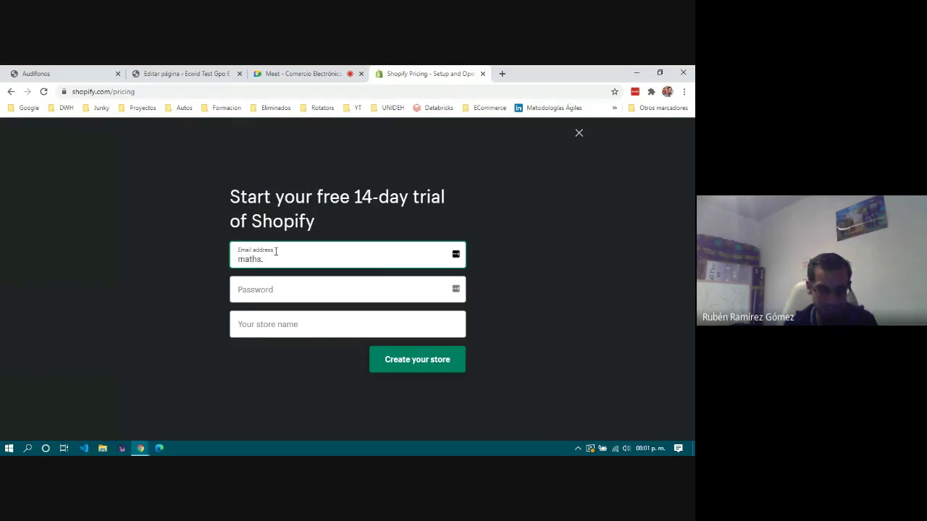
Enter the e-mail address and account password, and name the store 'Tienda SFY 3ro E'.
key(Tab)
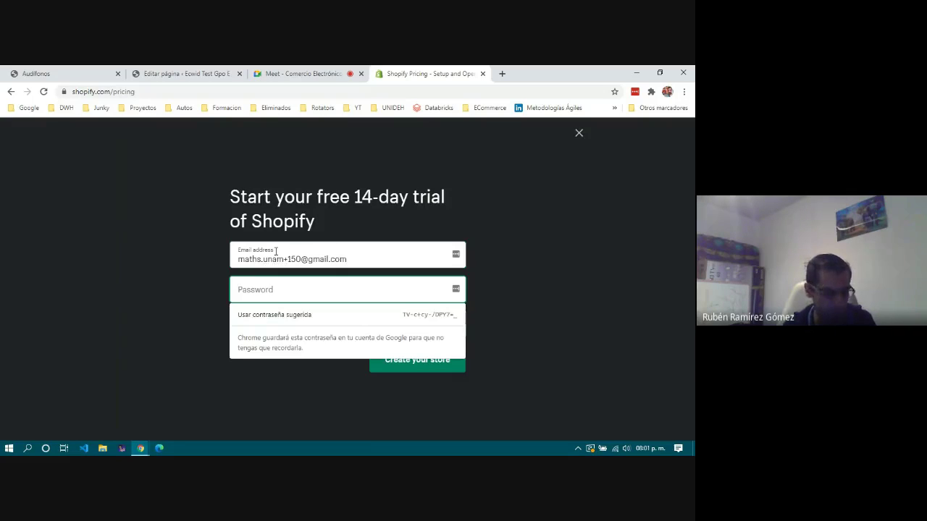
text(••••)
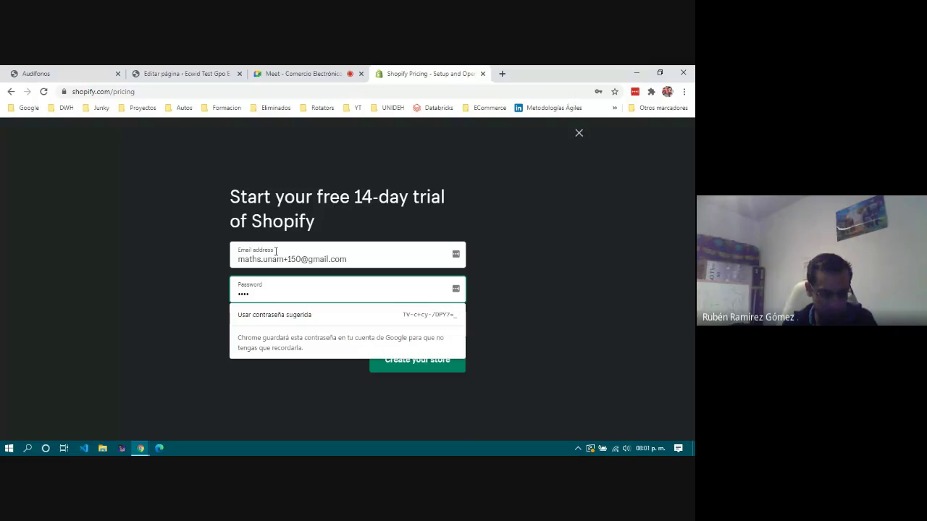
text(••••)
key(Tab)
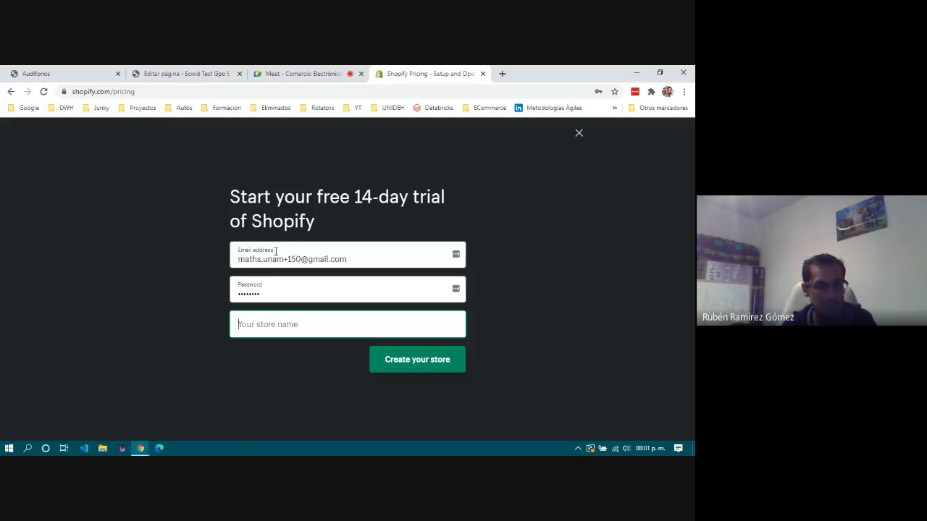
text(Tienda SFY 3ro E)
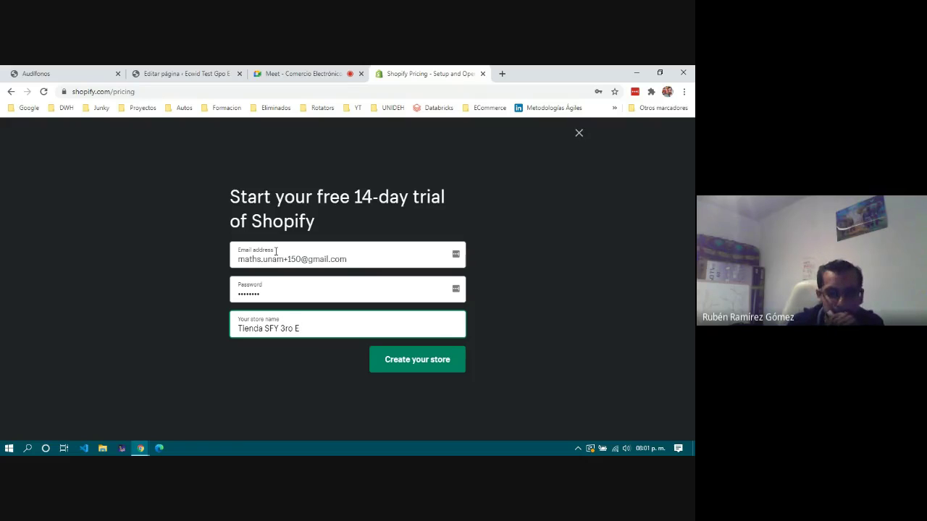
Create the store and dismiss the browser's and LastPass's save-password prompts.
click(424, 360)
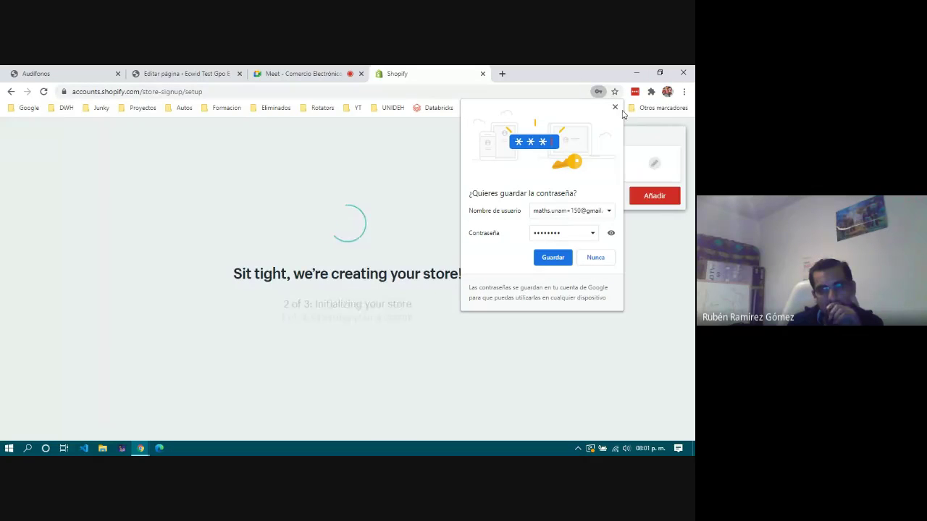
click(615, 108)
click(600, 198)
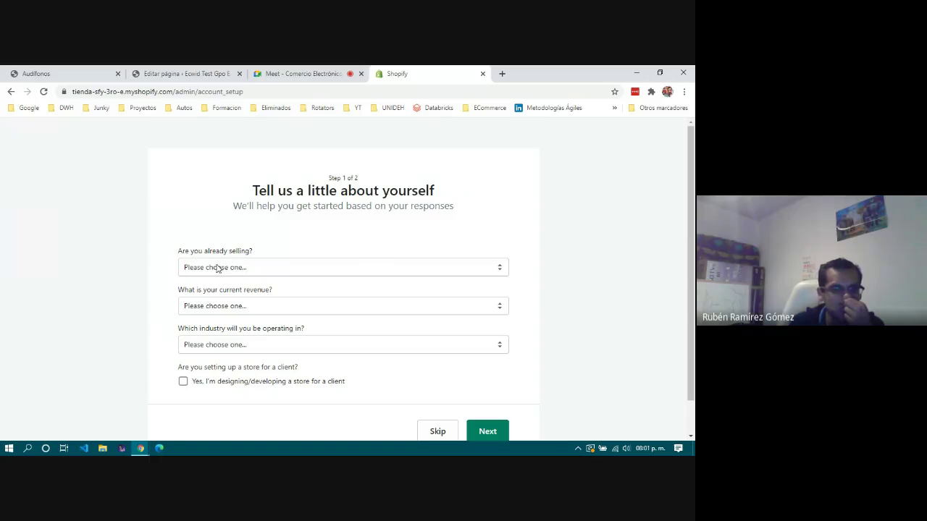
Answer 'I'm not selling products yet' and 'No, I'm just playing around with Shopify'.
click(216, 269)
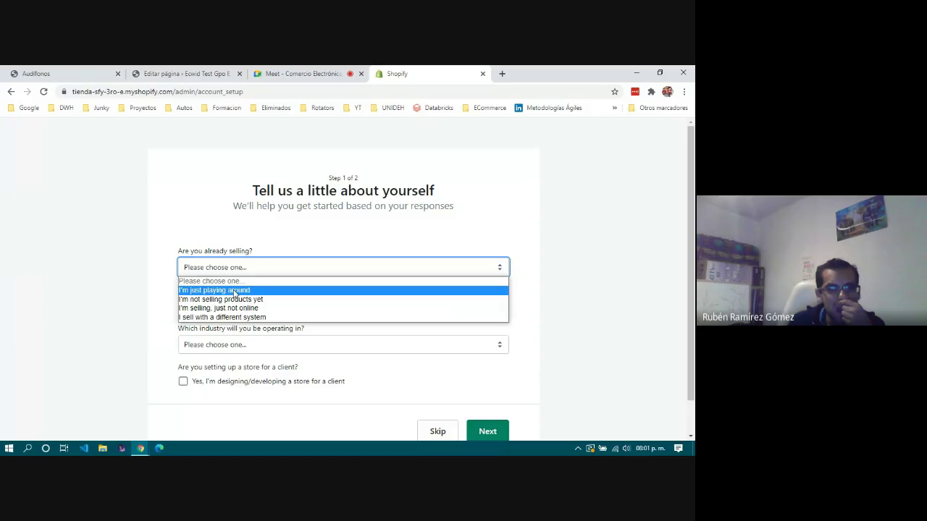
click(235, 290)
scroll(286, 327, down, 1)
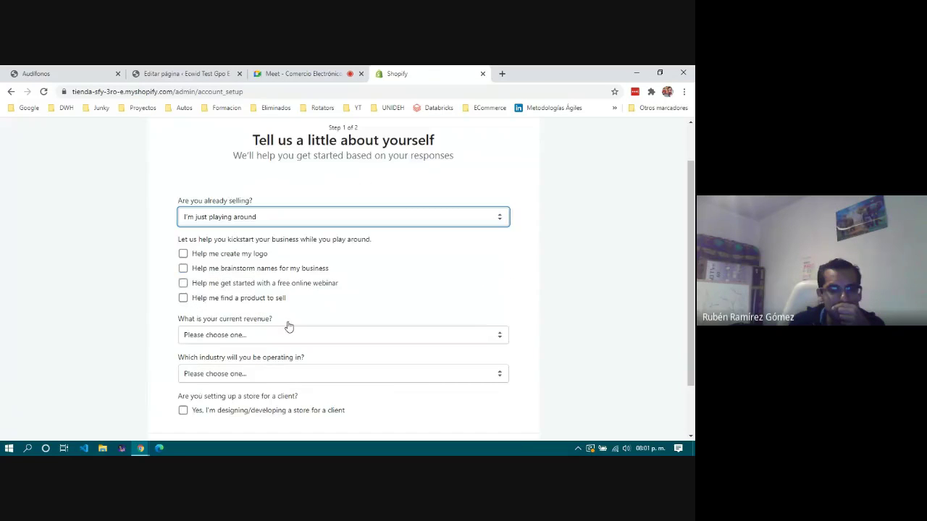
click(226, 218)
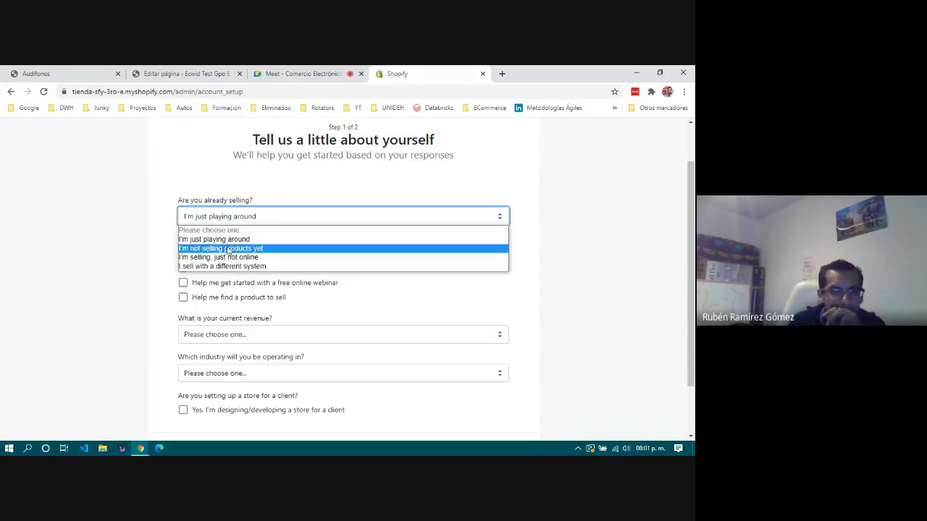
click(227, 250)
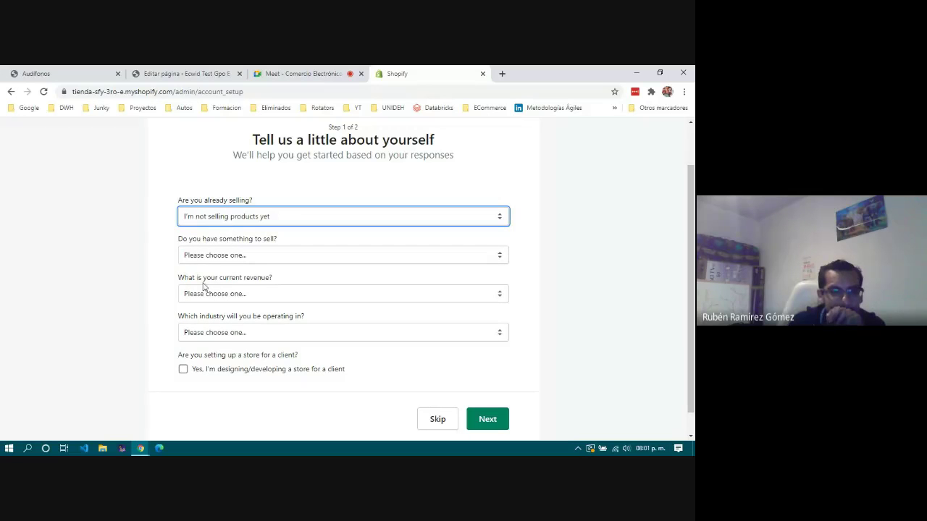
click(281, 255)
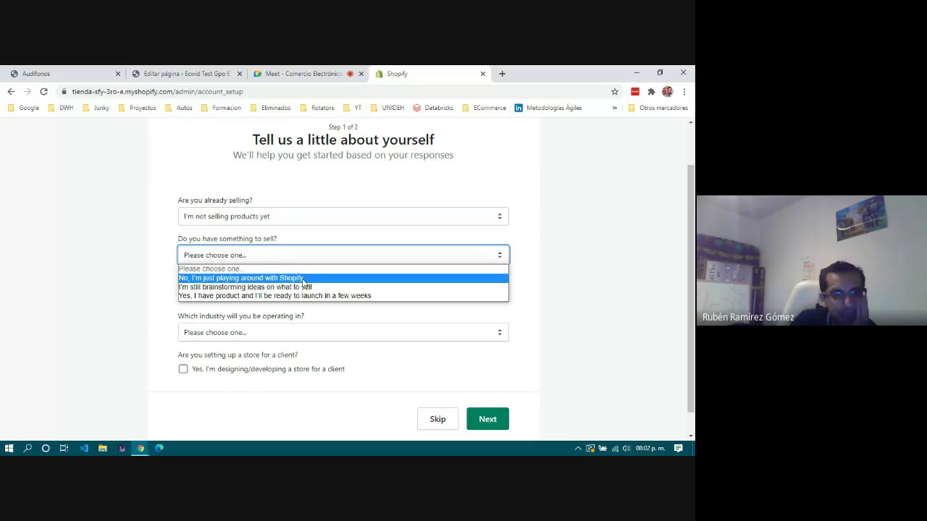
click(275, 278)
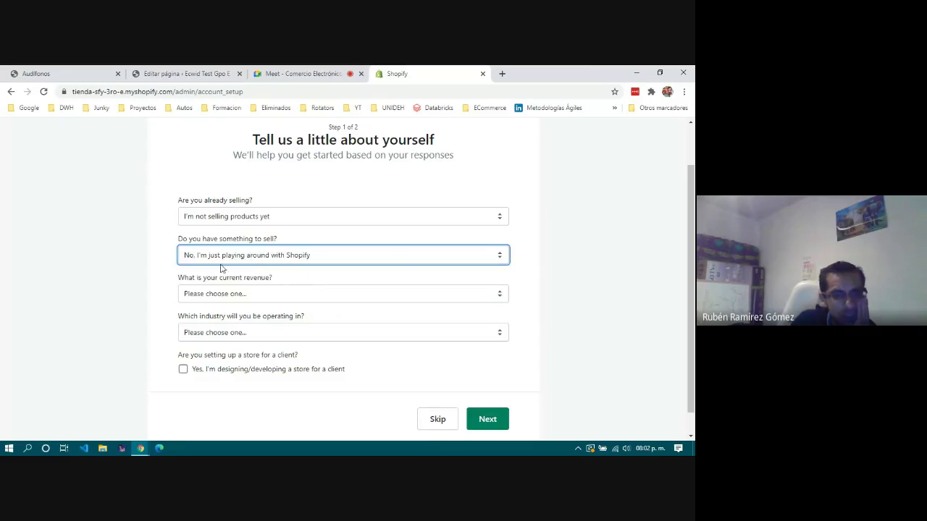
Set revenue to $0 MXN and industry to Virtual services, then submit the answers.
click(246, 294)
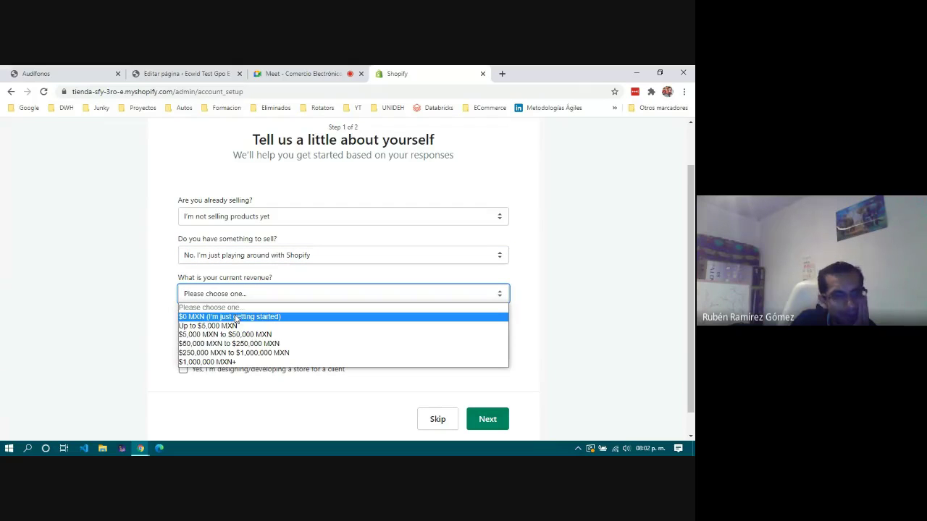
click(236, 318)
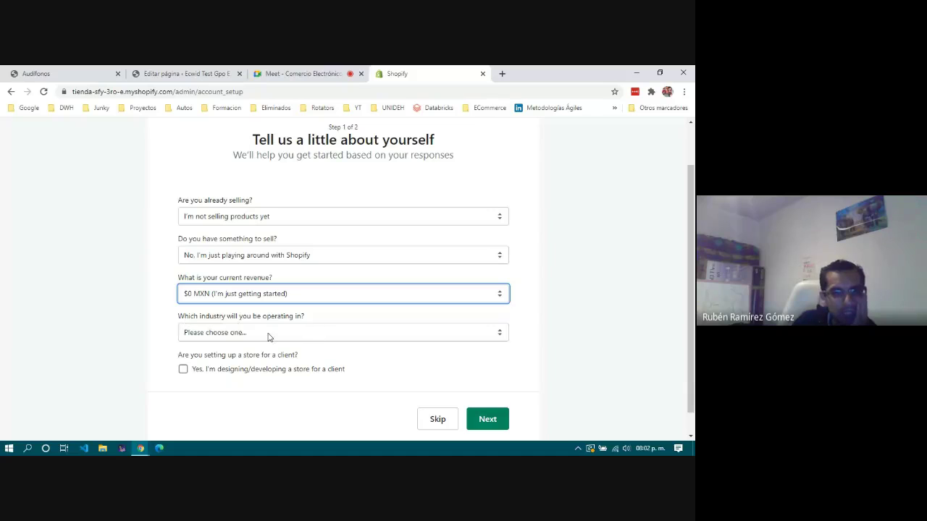
click(269, 334)
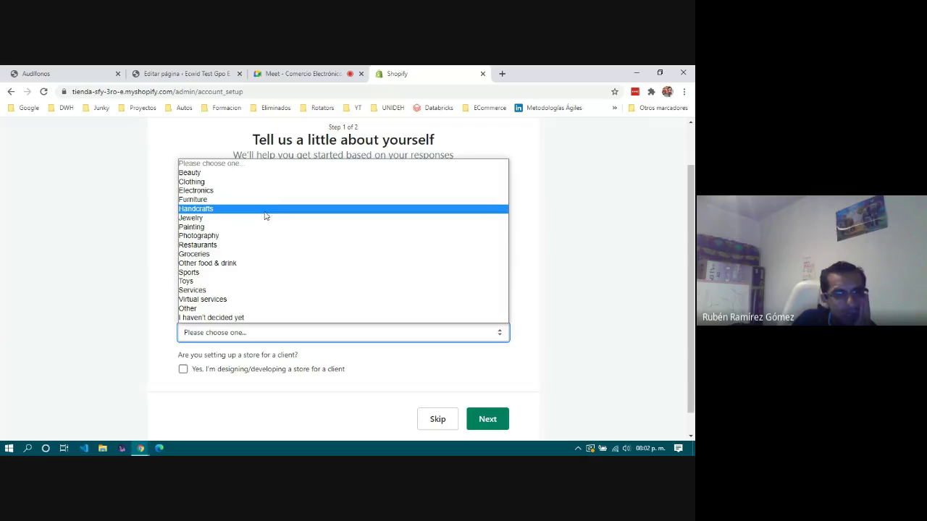
click(262, 300)
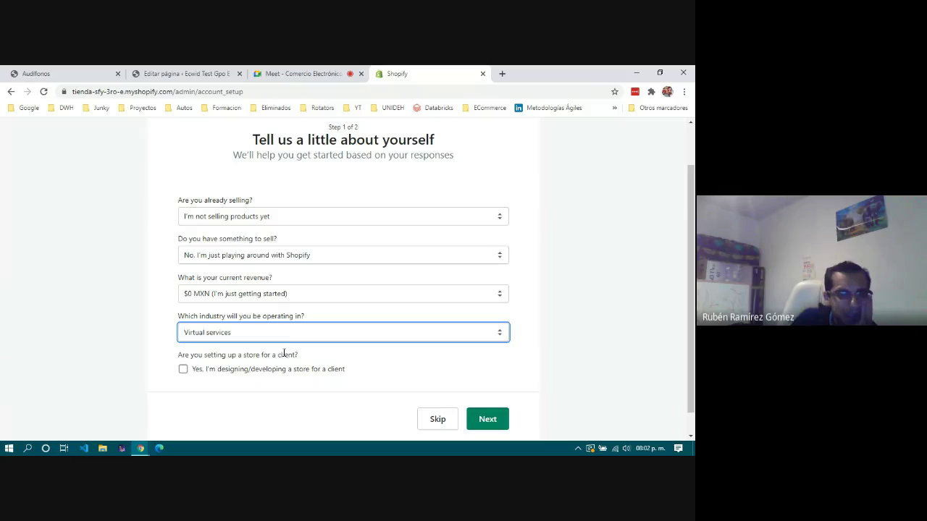
click(487, 420)
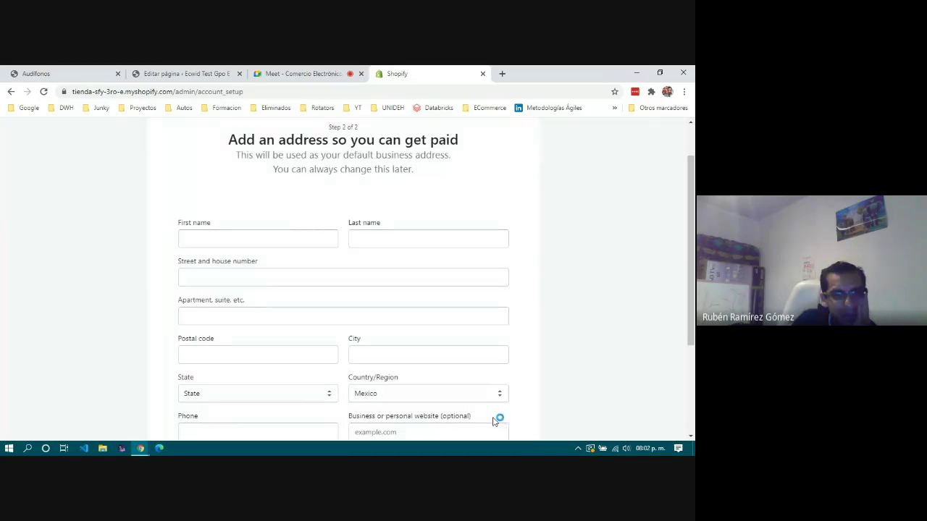
Fill in the owner's first and last name, street, apartment details and postal code.
click(254, 238)
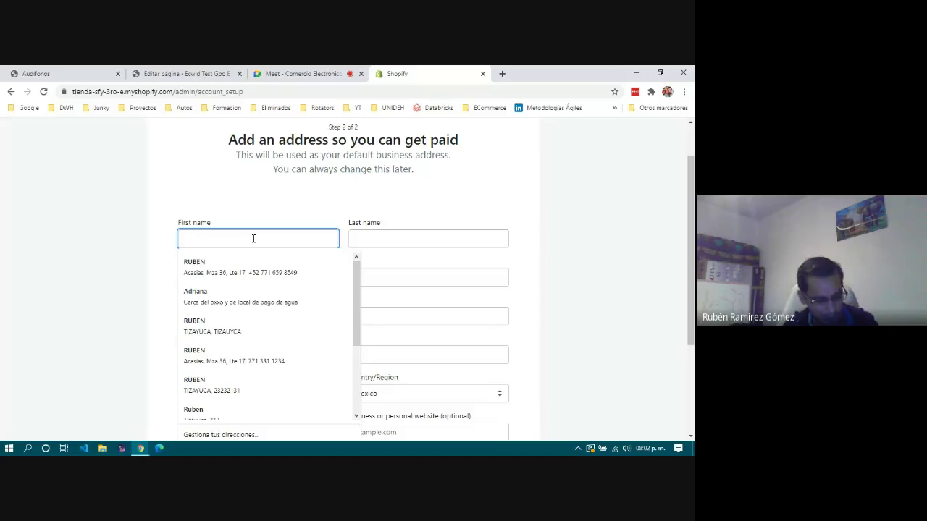
key(Tab)
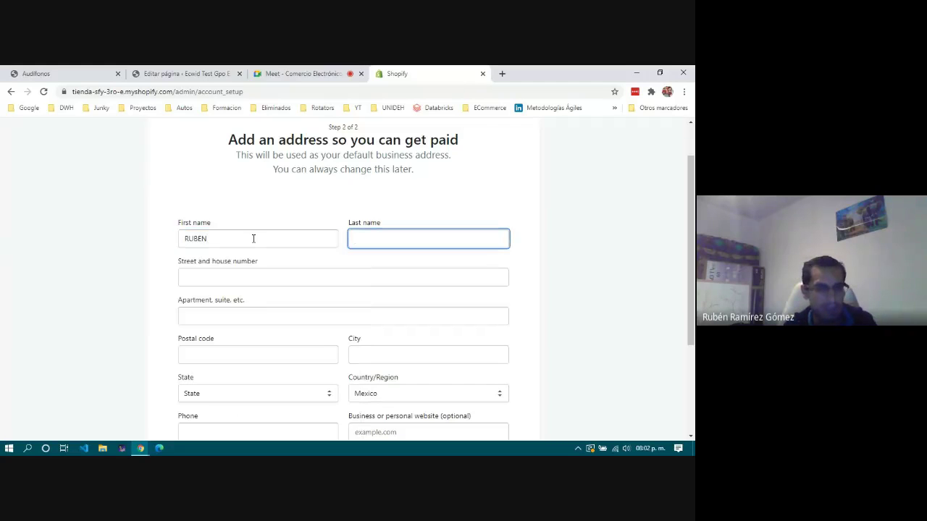
key(Tab)
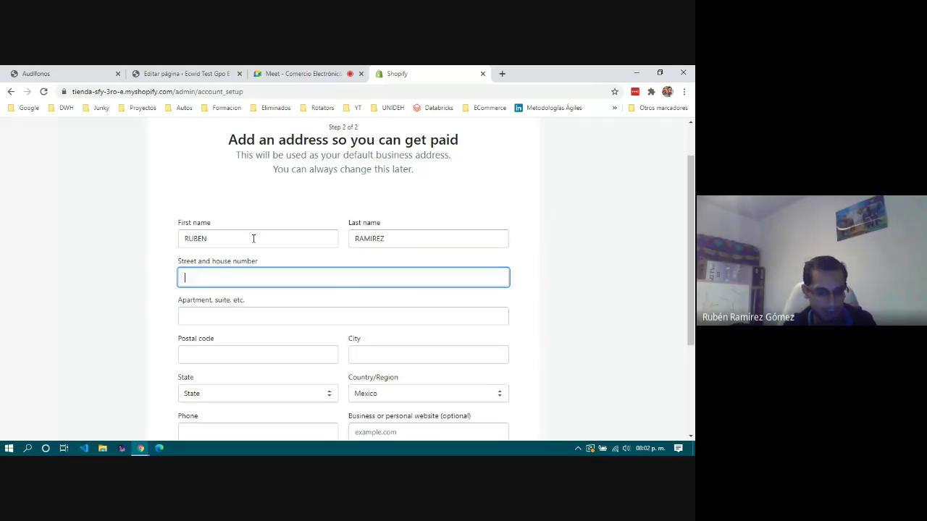
text(TIZAYUCA)
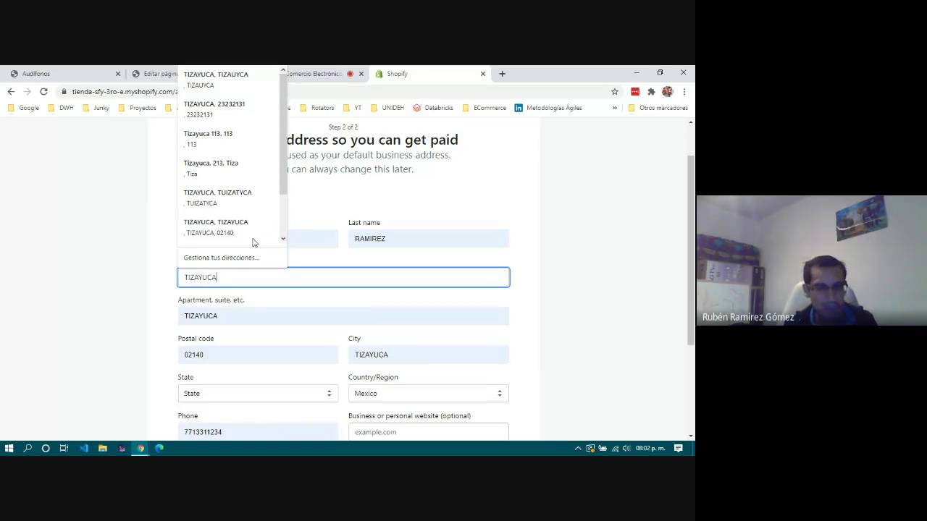
key(Tab)
text(1231231321)
key(Tab)
text(438)
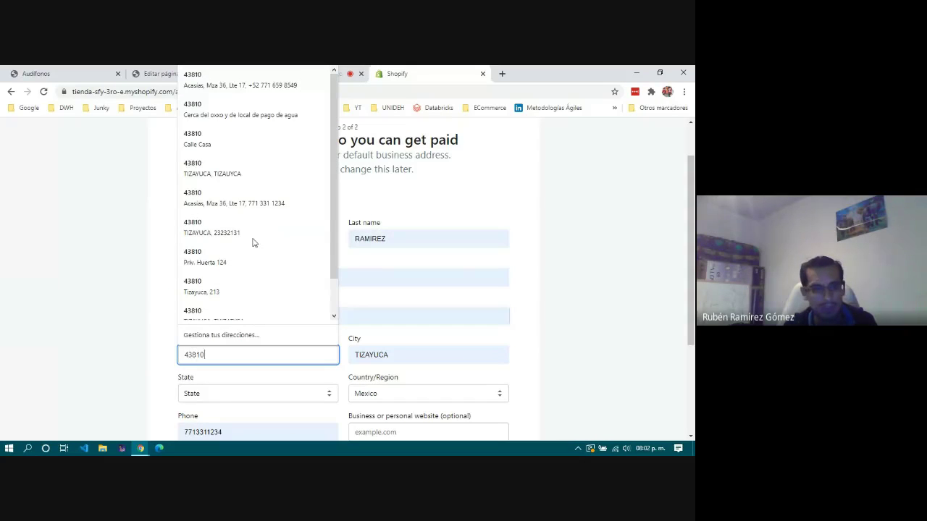
Enter the city, choose Hidalgo as the state, and fill in the phone number.
key(Tab)
text(TIZAYUCA)
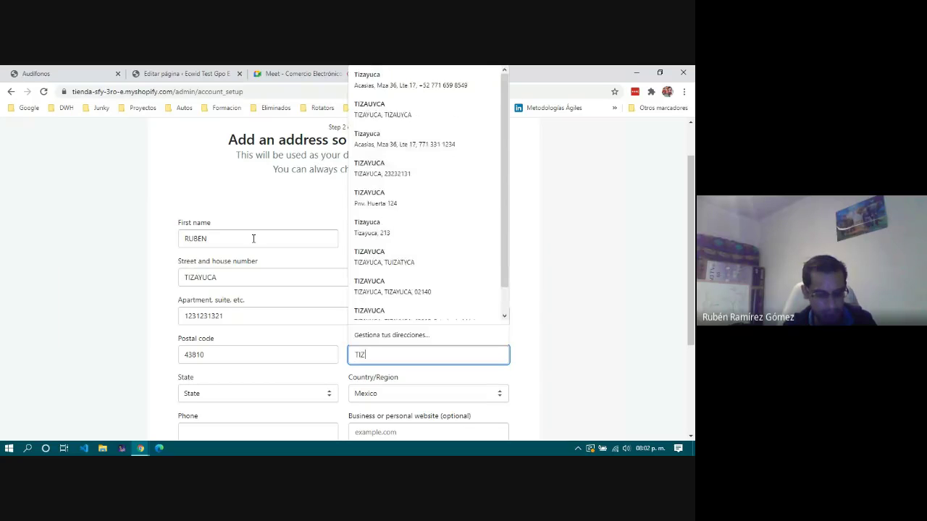
key(Tab)
key(h)
key(Tab)
key(Tab)
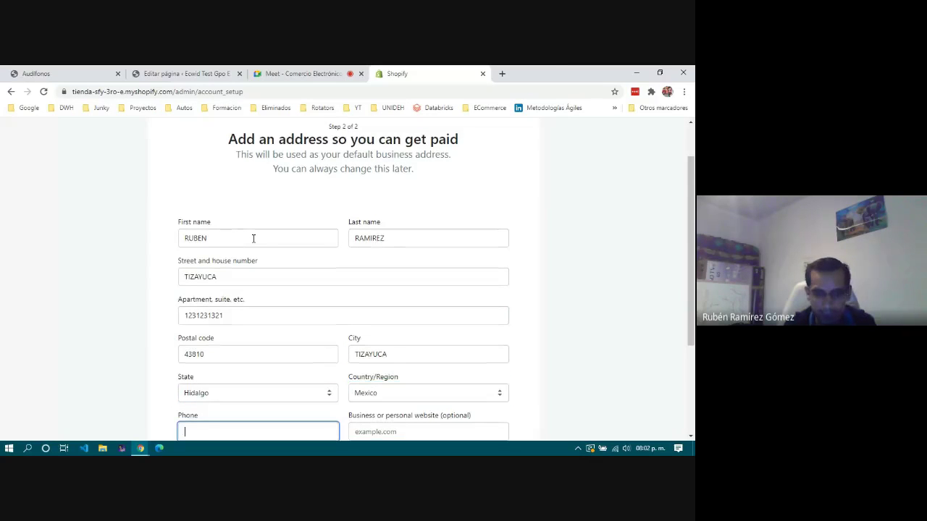
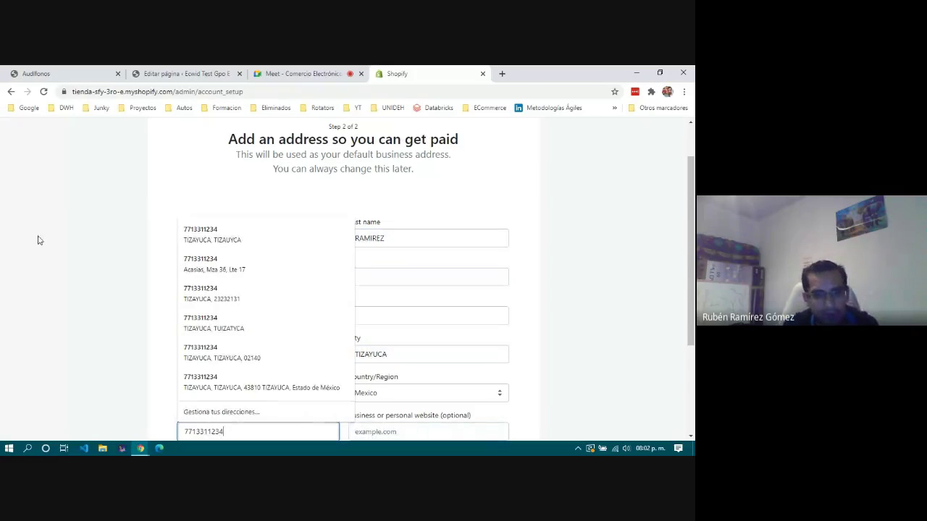
click(62, 269)
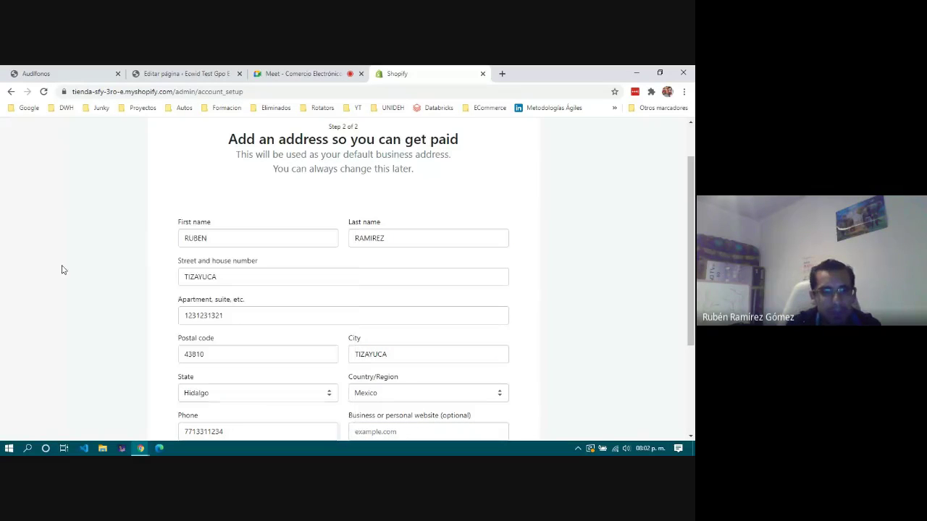
scroll(112, 304, down, 2)
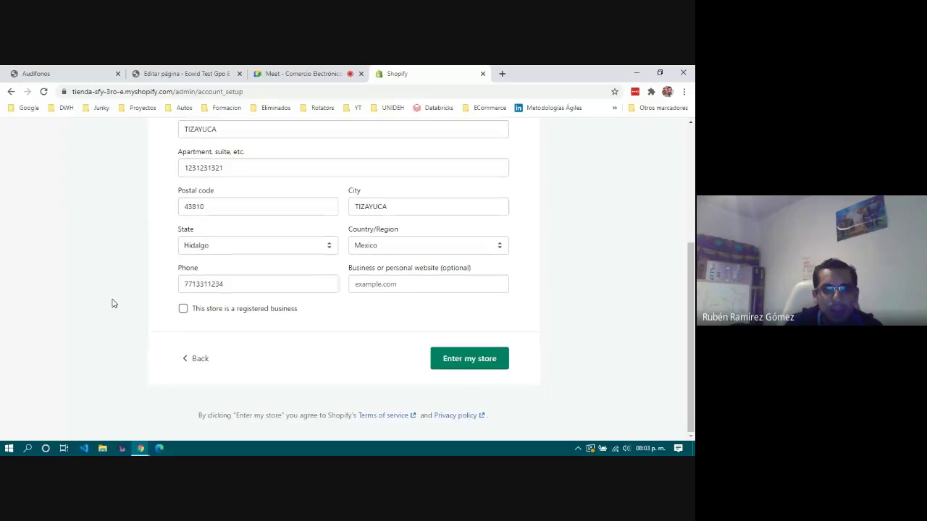
click(406, 286)
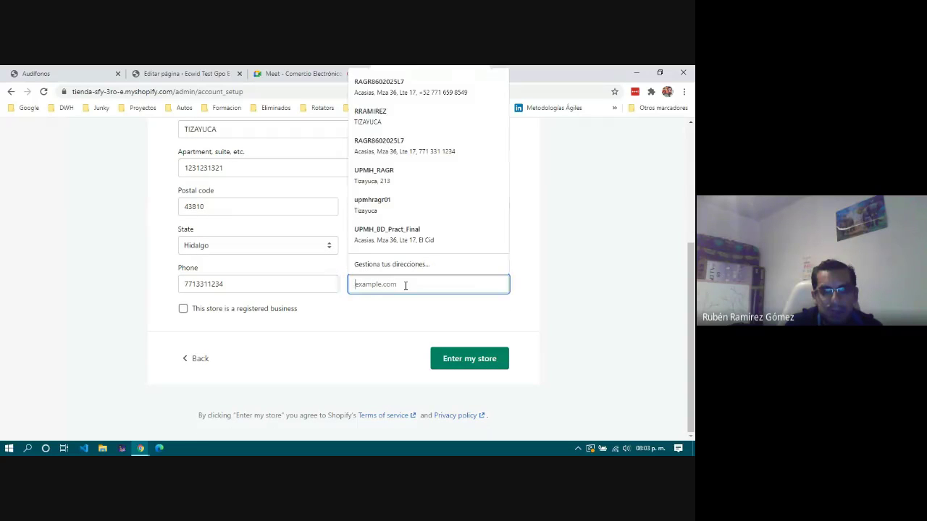
click(366, 347)
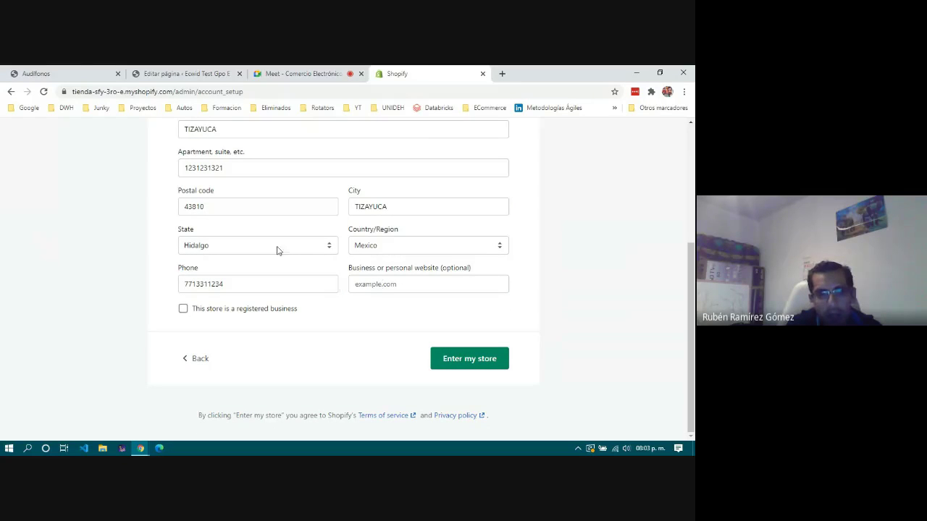
click(166, 75)
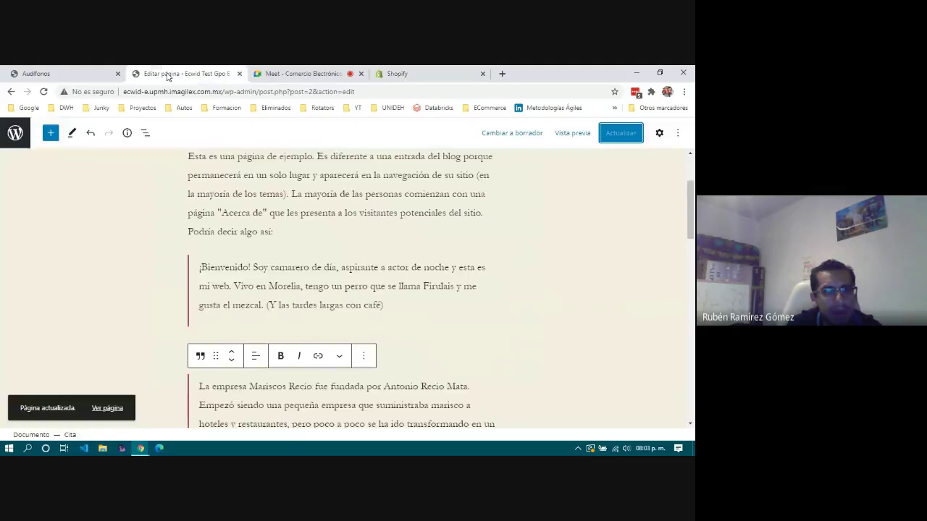
click(64, 75)
drag(222, 91, 123, 92)
key(ctrl+c)
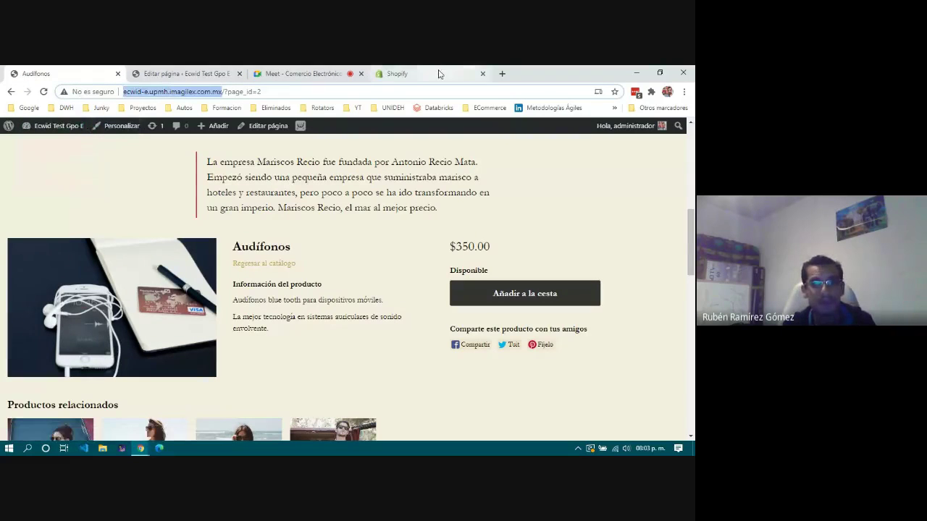
click(438, 74)
click(396, 284)
key(ctrl+v)
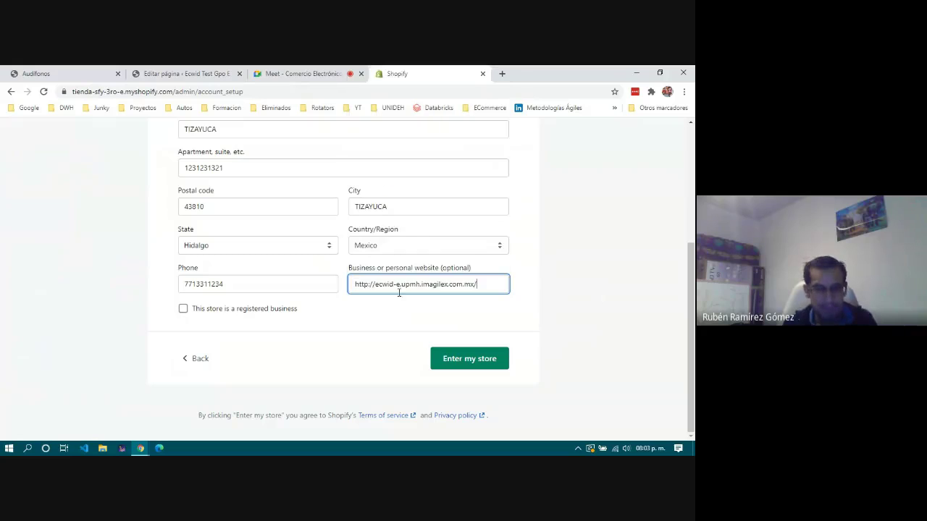
Enter the new store's admin and go to Settings > General.
click(469, 361)
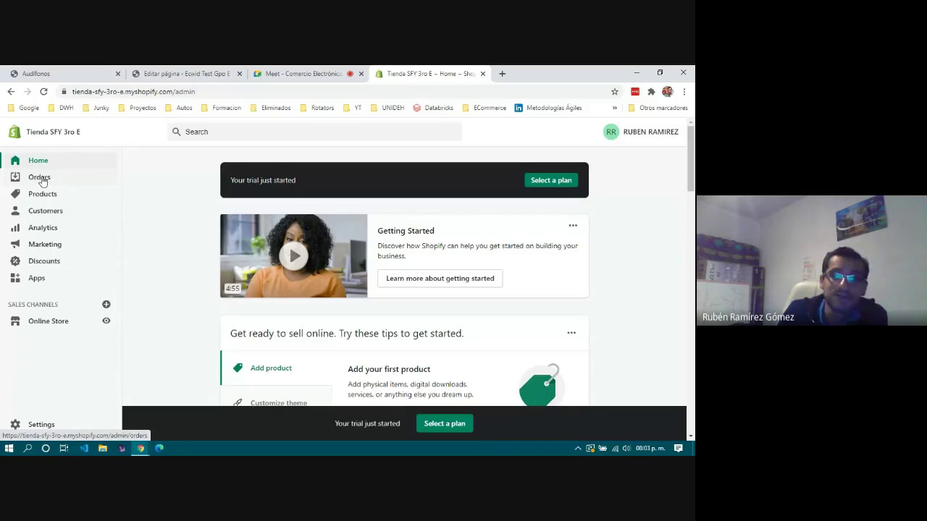
click(38, 425)
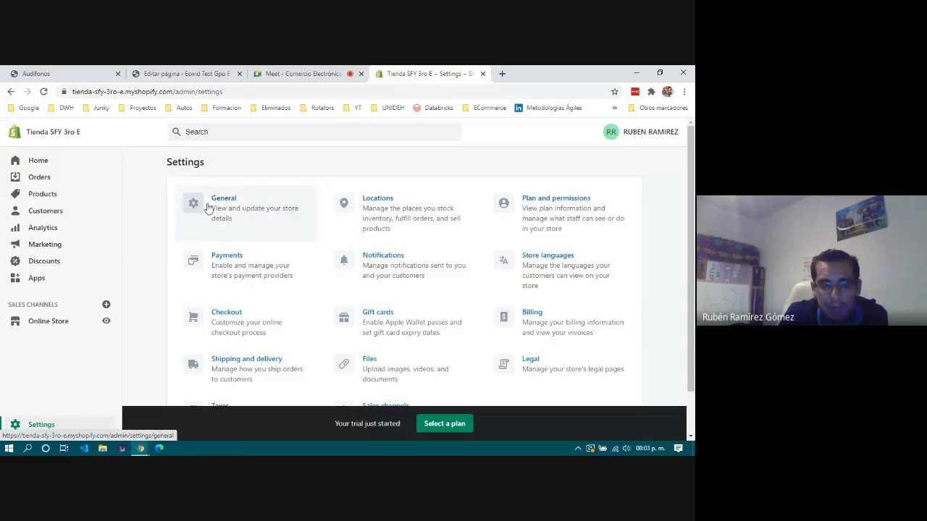
click(208, 208)
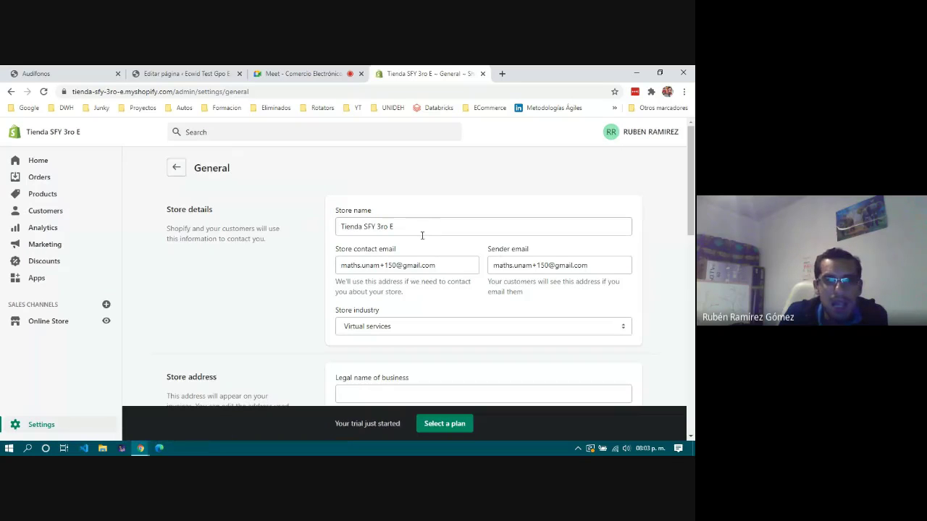
scroll(295, 276, down, 4)
scroll(295, 277, up, 1)
scroll(295, 276, down, 2)
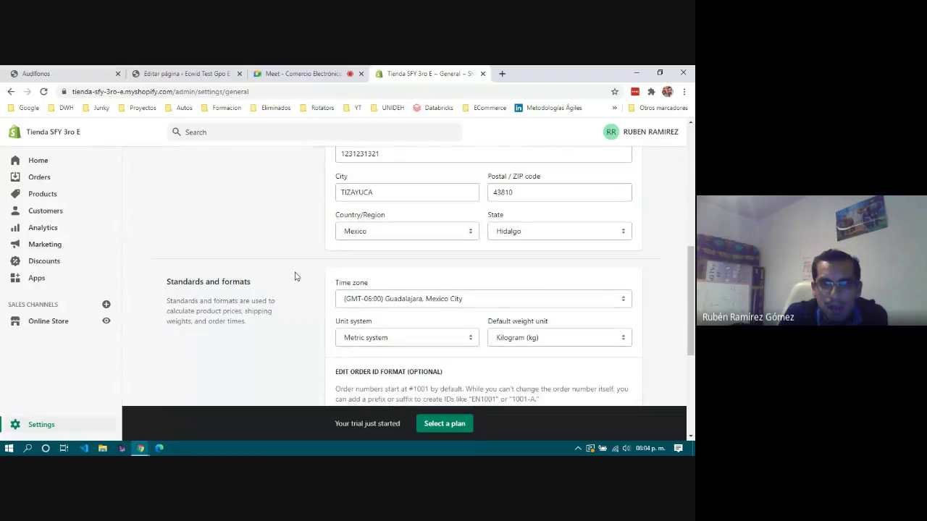
scroll(294, 277, down, 2)
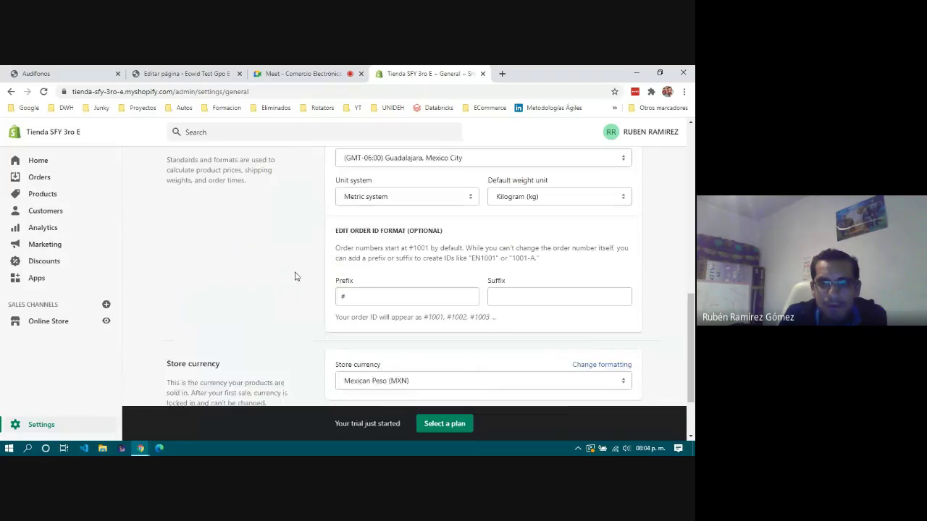
scroll(294, 277, down, 1)
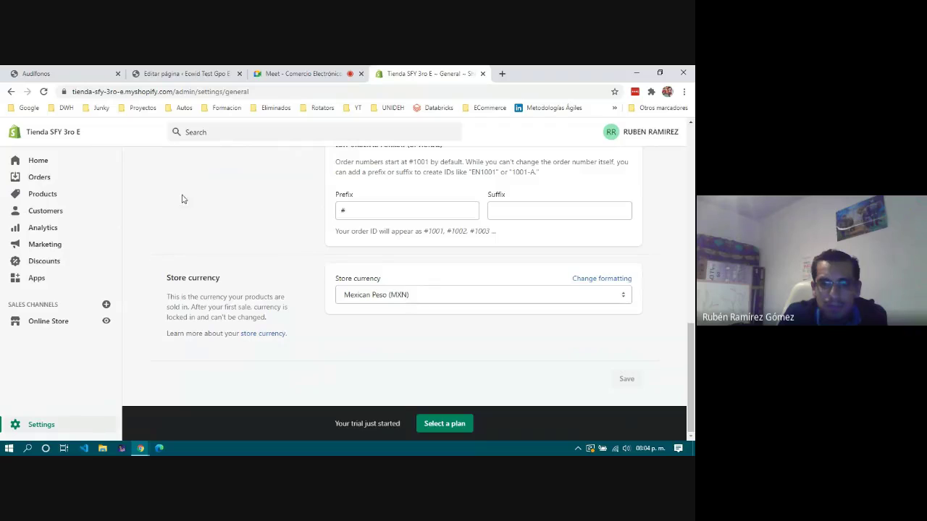
scroll(216, 202, up, 1)
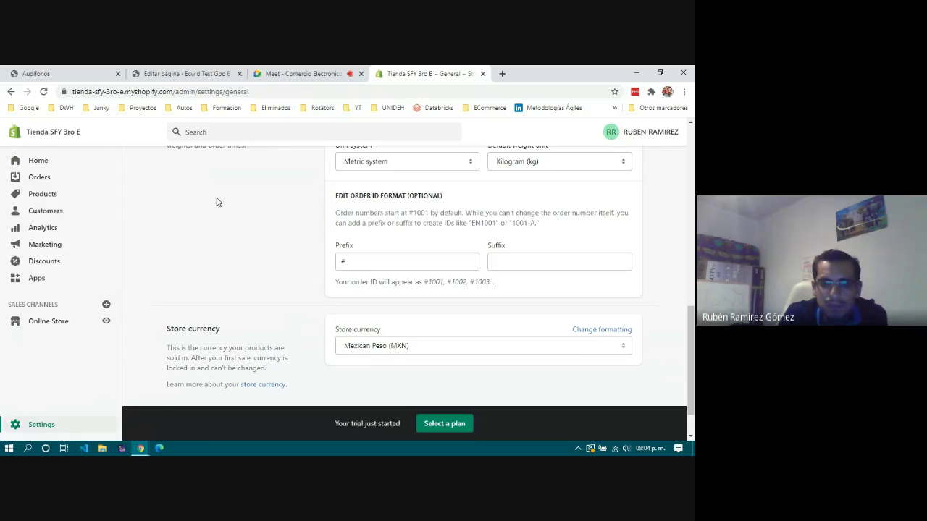
scroll(216, 202, up, 2)
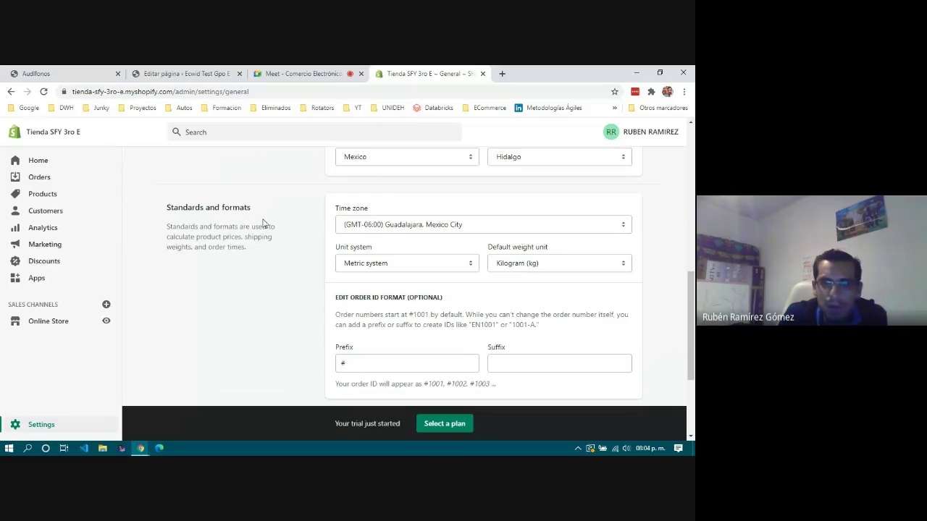
scroll(263, 223, up, 3)
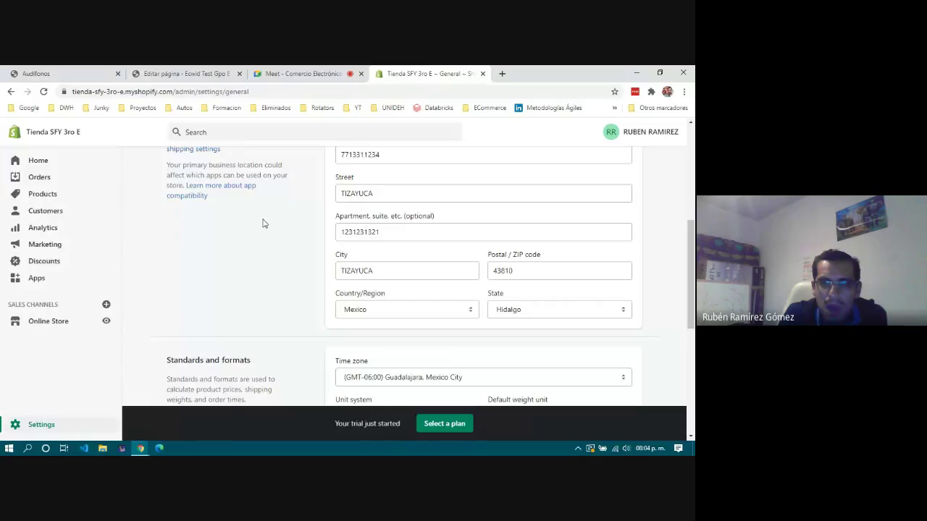
scroll(263, 223, up, 2)
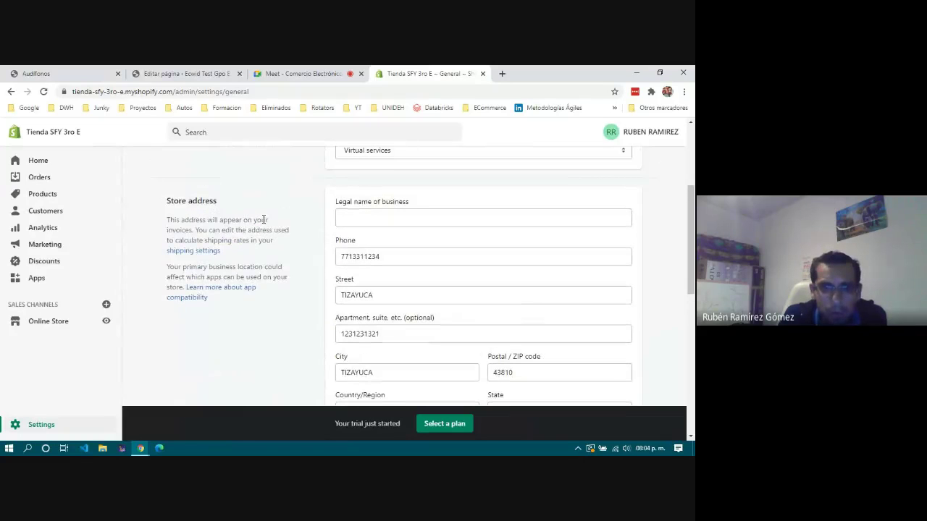
scroll(263, 220, up, 3)
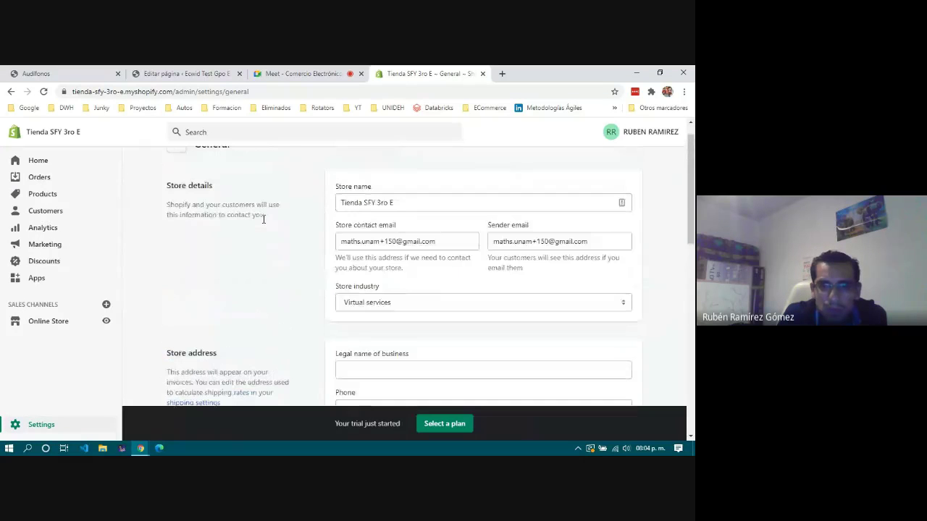
scroll(262, 219, up, 1)
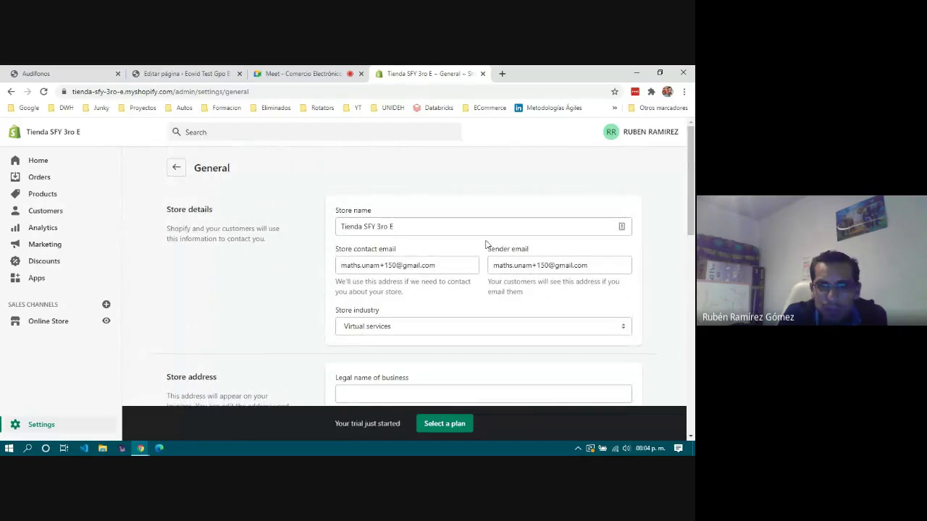
Under Settings > Store languages, change the theme language to Spanish and save.
click(176, 173)
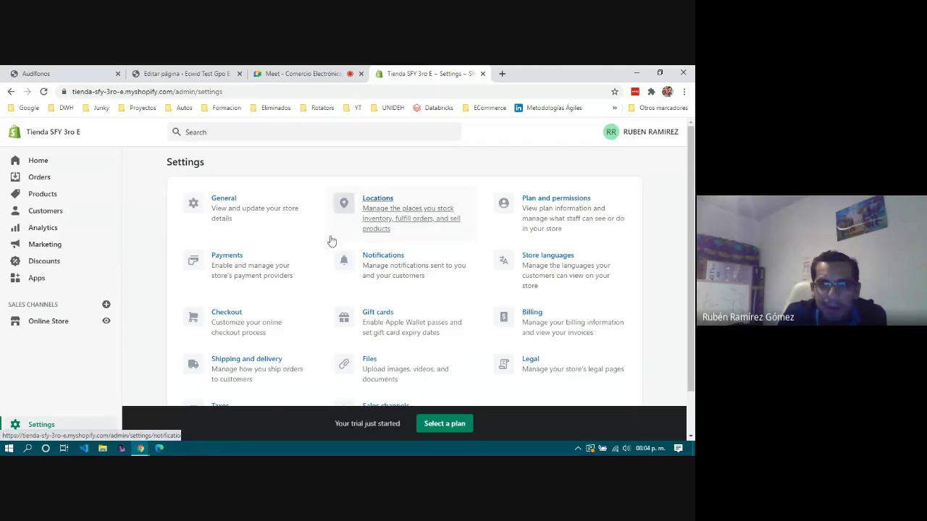
click(549, 265)
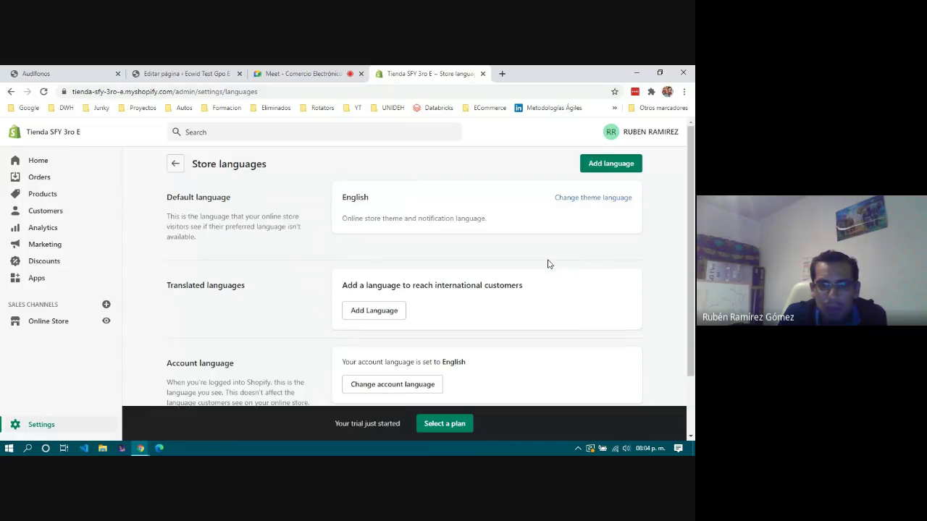
click(594, 200)
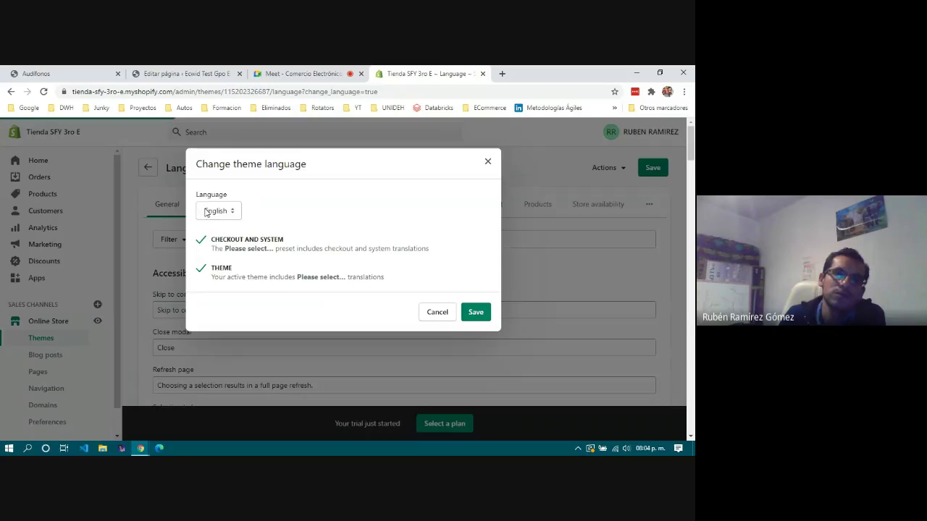
click(211, 212)
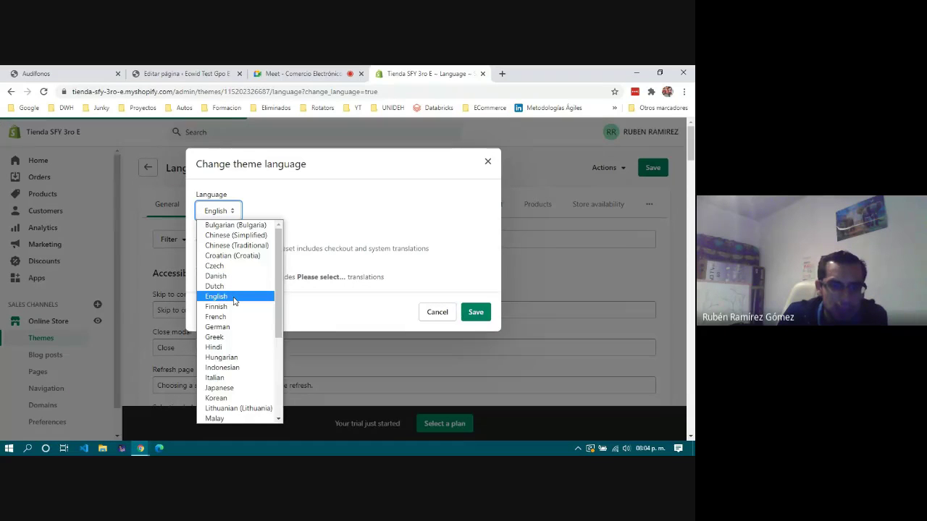
scroll(234, 301, down, 5)
click(221, 370)
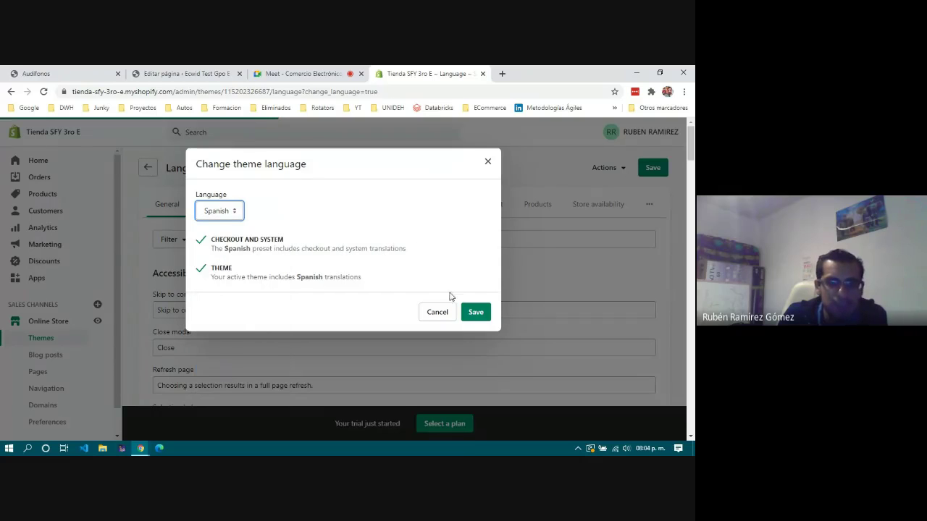
click(472, 314)
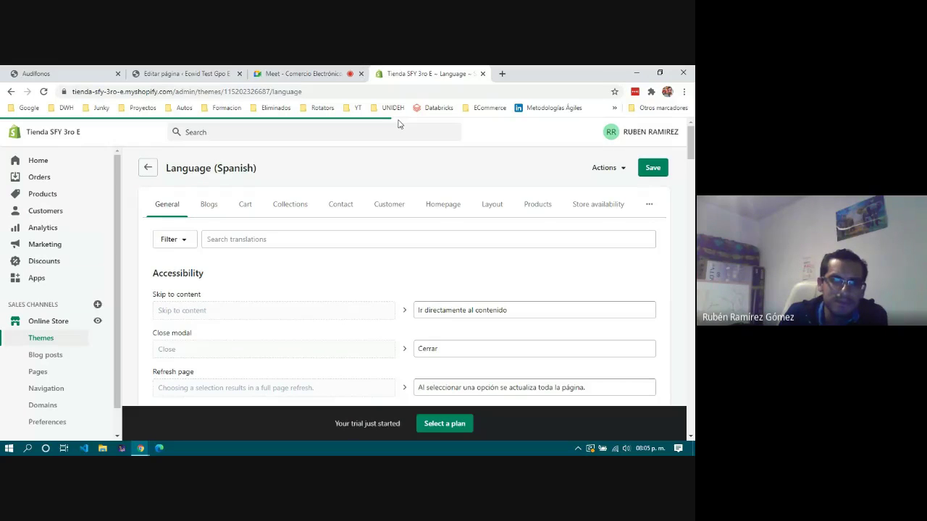
Review the Spanish theme translations and save them.
click(608, 168)
click(467, 169)
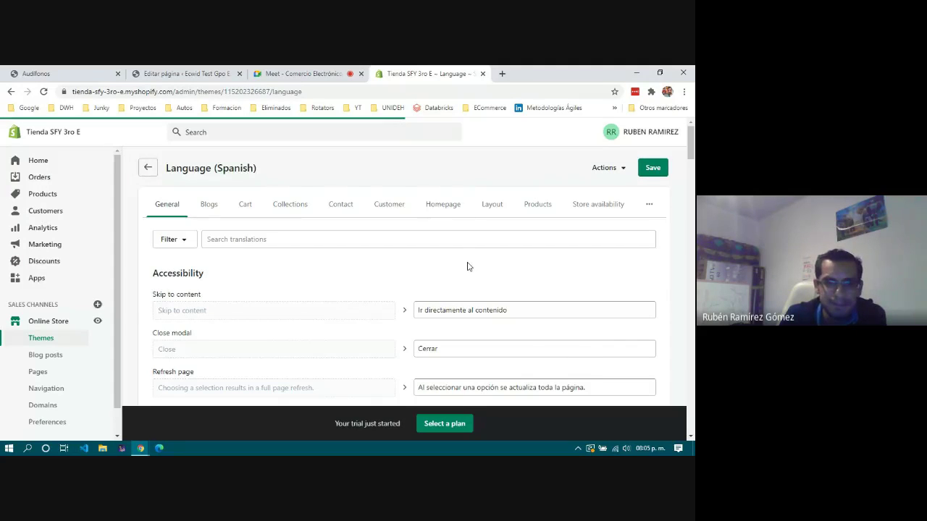
scroll(467, 264, down, 2)
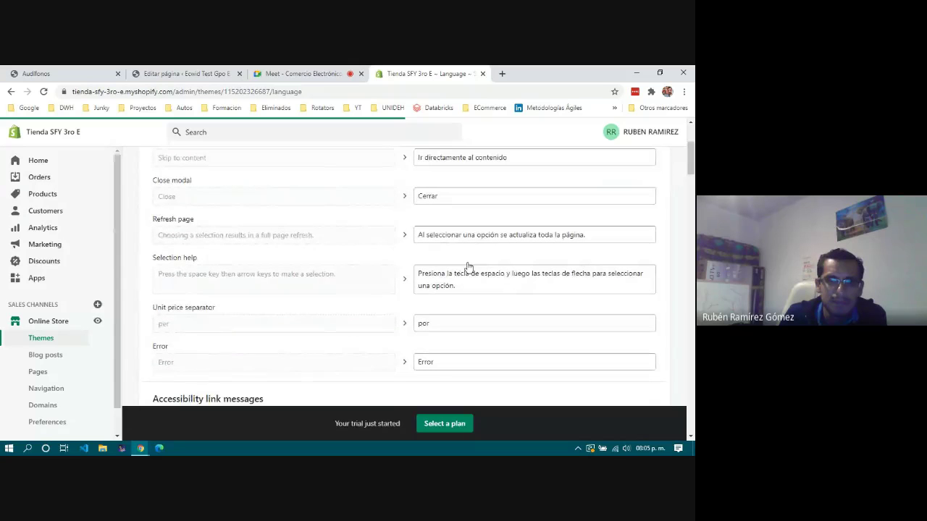
scroll(468, 265, down, 2)
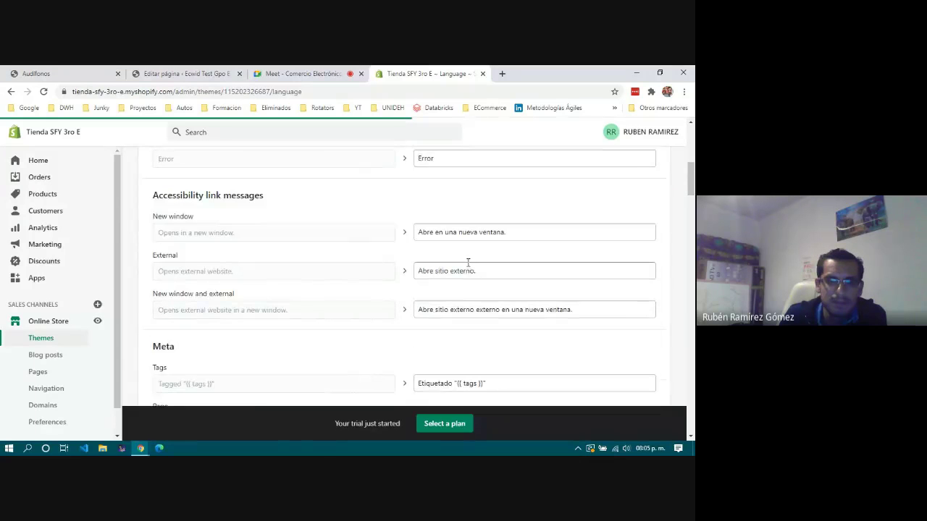
scroll(468, 265, down, 2)
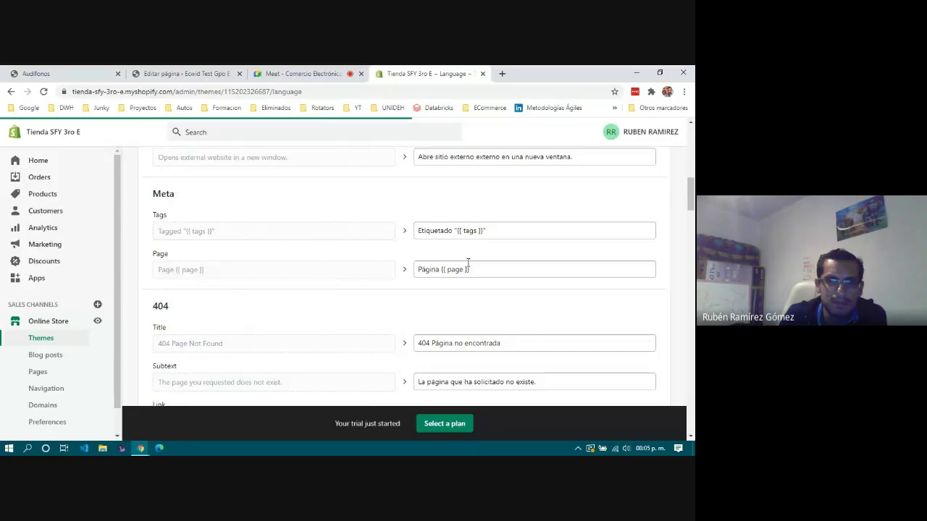
scroll(467, 265, down, 10)
scroll(467, 266, down, 15)
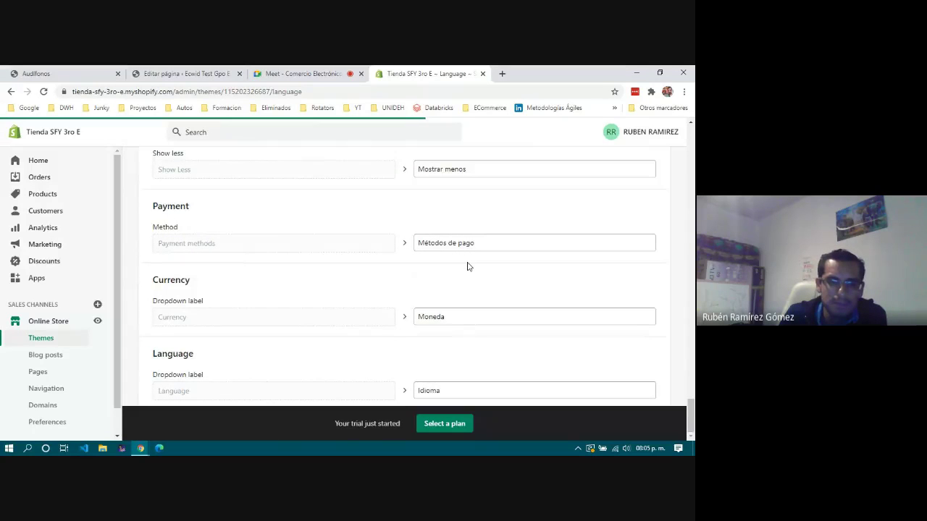
scroll(468, 267, up, 15)
scroll(468, 267, up, 15)
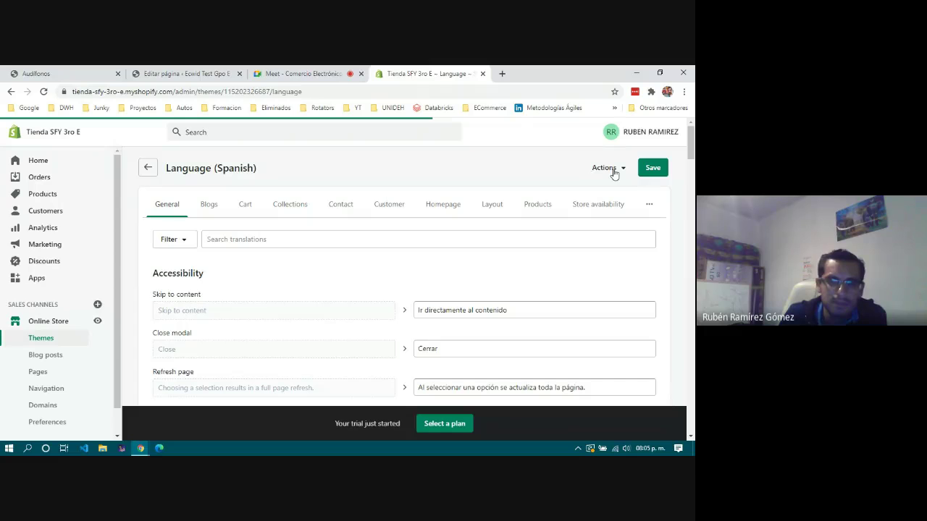
click(651, 169)
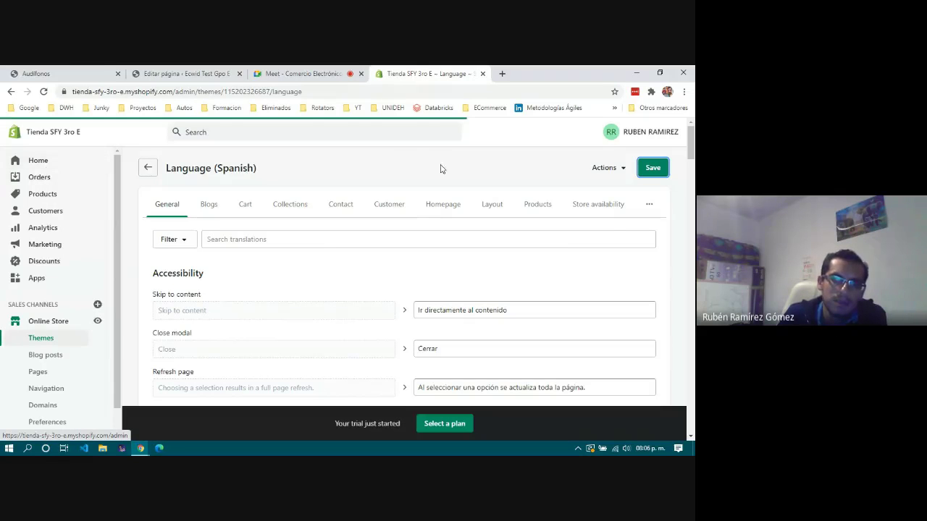
Reload the admin home, then return to Settings > Store languages to check Spanish is default.
click(37, 163)
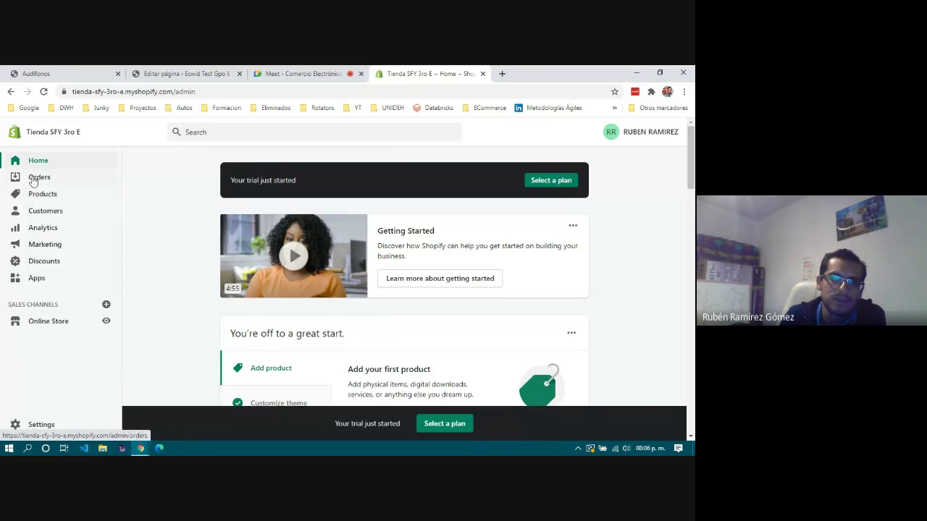
click(189, 92)
key(Return)
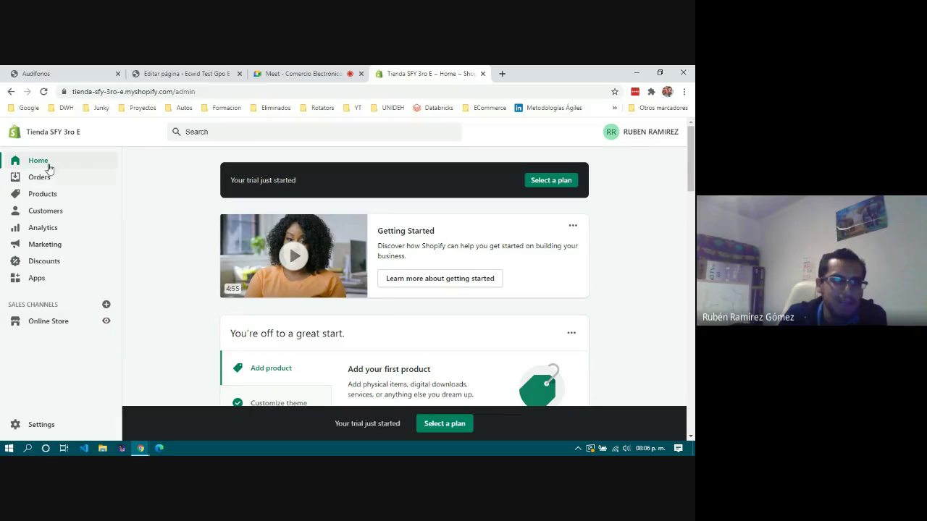
click(42, 428)
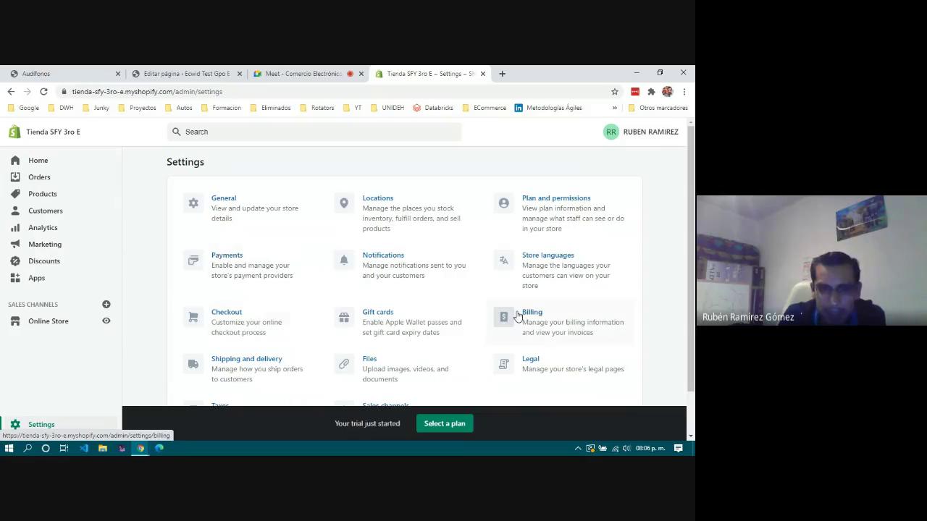
scroll(505, 313, down, 1)
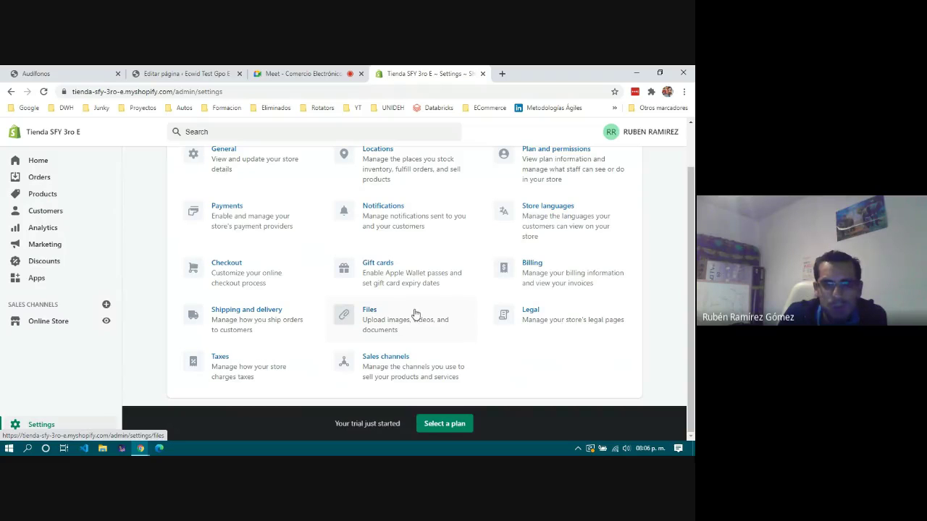
scroll(415, 313, up, 1)
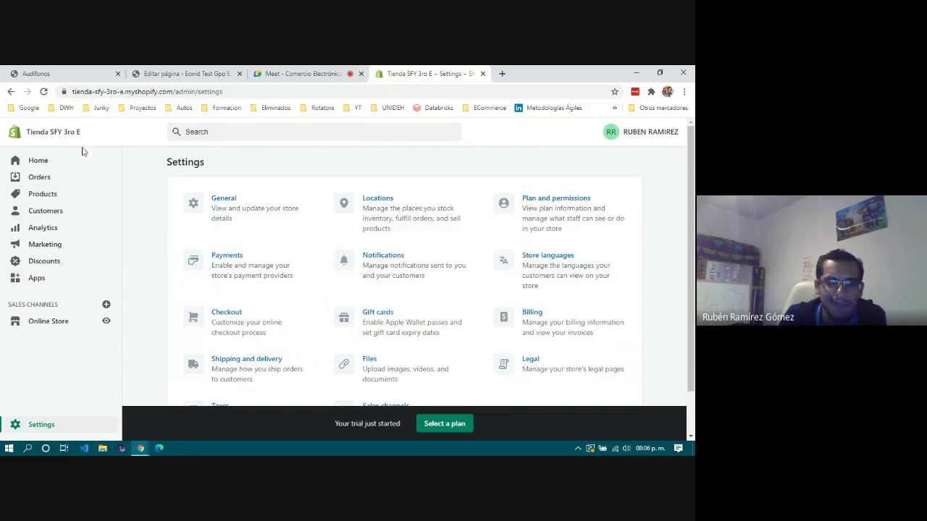
click(555, 262)
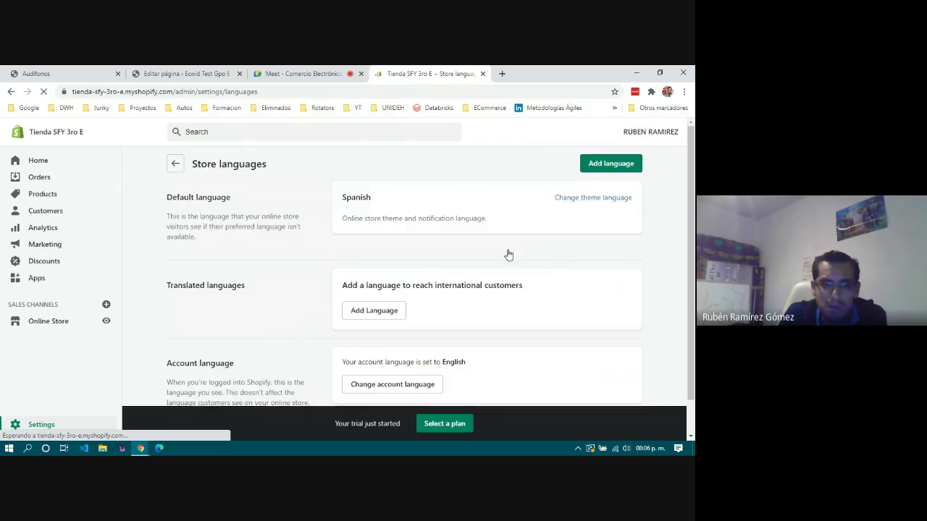
scroll(364, 282, down, 1)
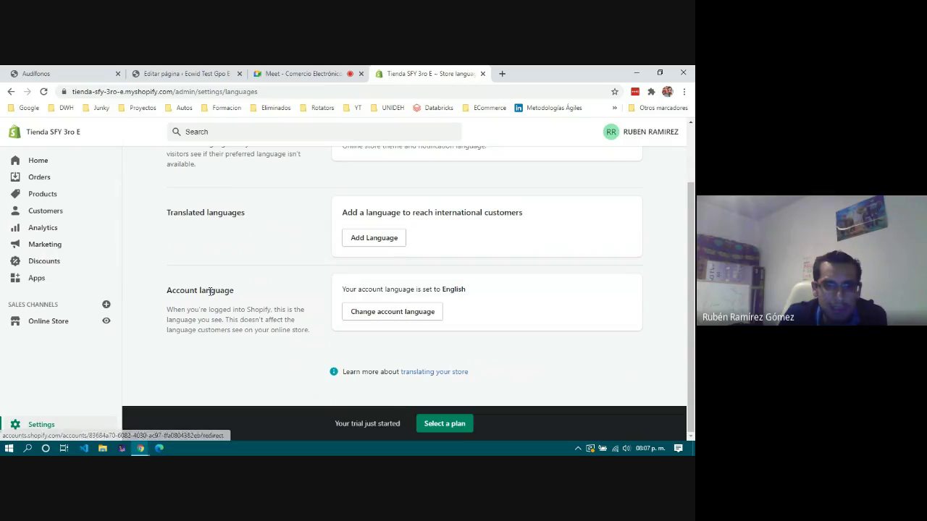
Save Español (Beta) as the account's preferred language and close the profile tab.
click(389, 315)
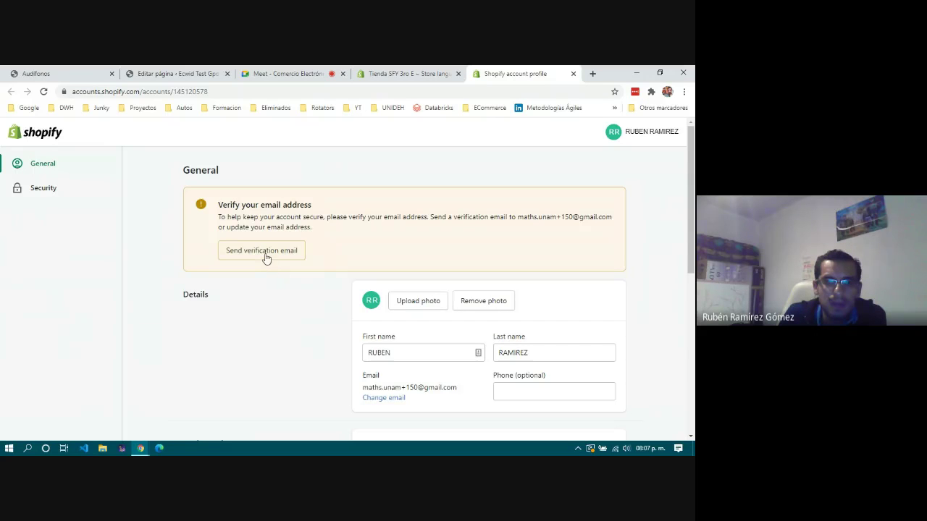
scroll(410, 235, down, 3)
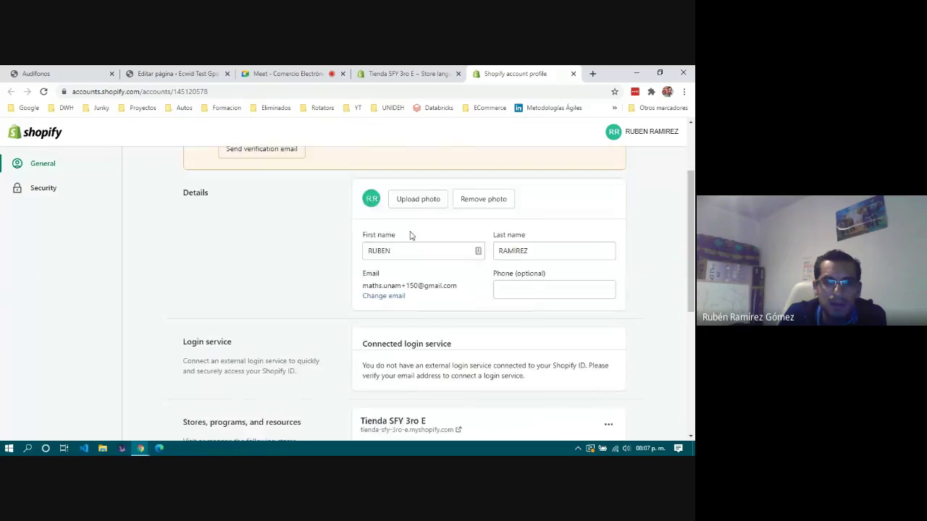
scroll(410, 235, down, 1)
scroll(410, 232, down, 2)
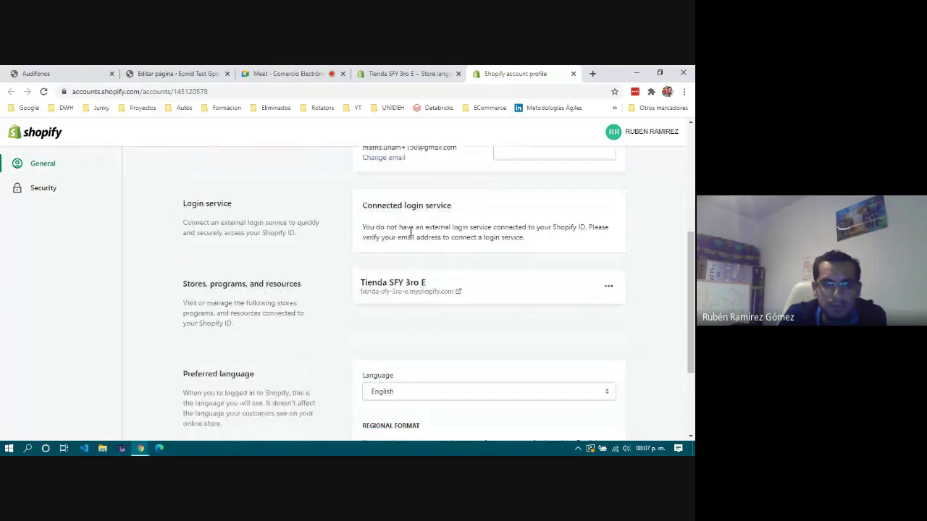
scroll(410, 244, down, 3)
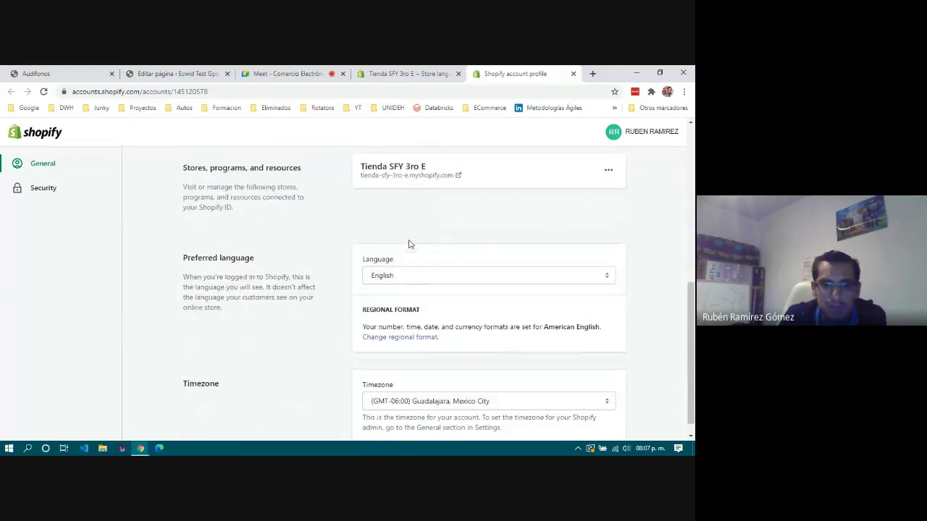
click(406, 281)
scroll(405, 253, down, 1)
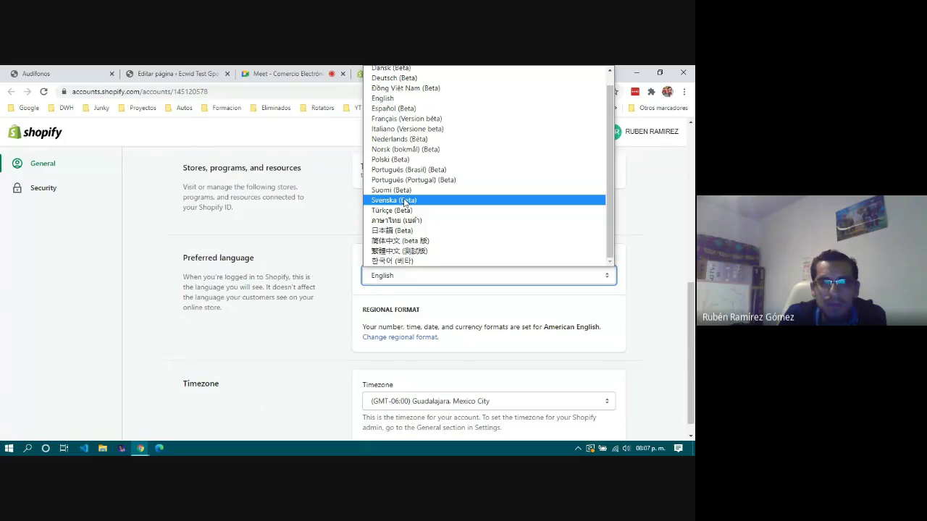
click(395, 108)
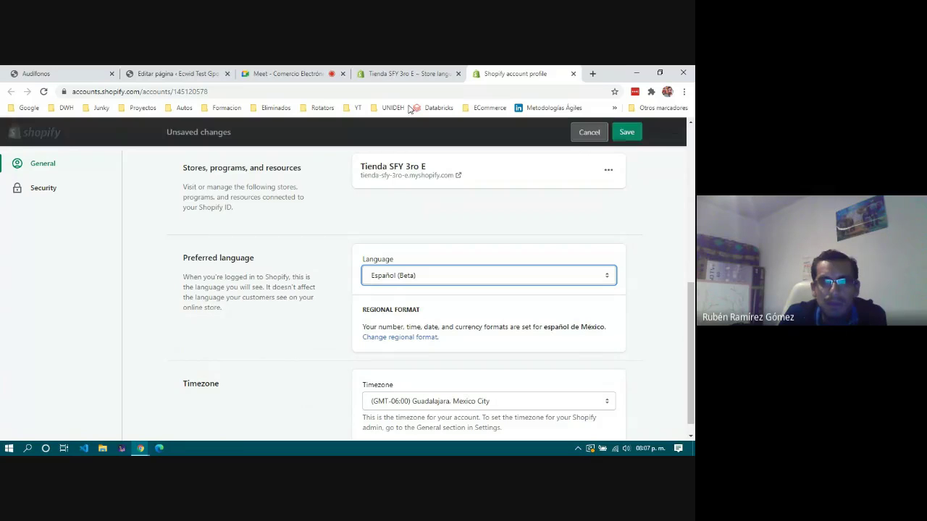
click(627, 133)
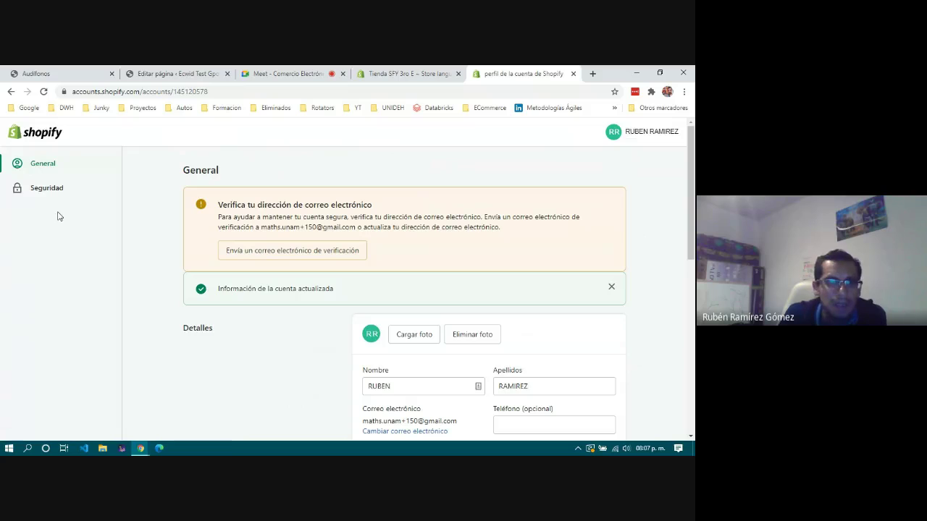
click(573, 74)
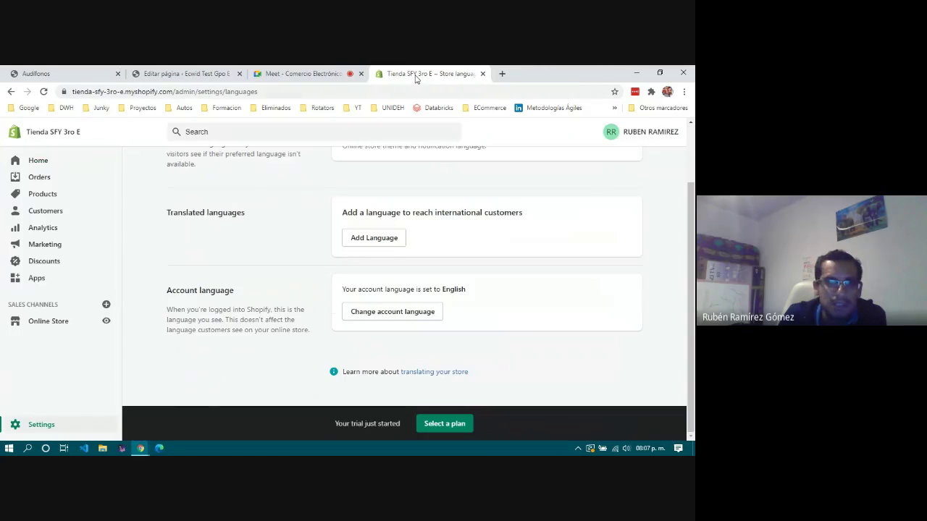
Reload the language settings, visit Inicio, Pedidos and Productos, then start a new product.
click(44, 92)
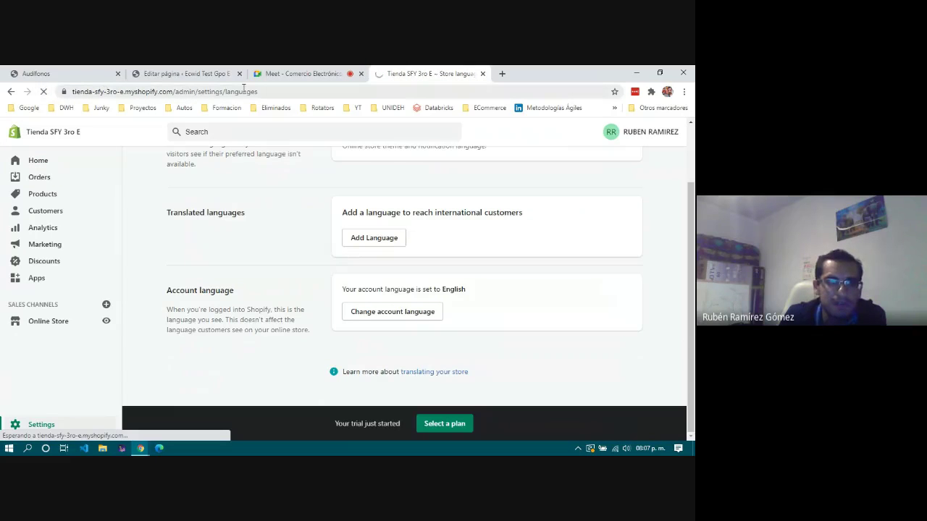
click(36, 163)
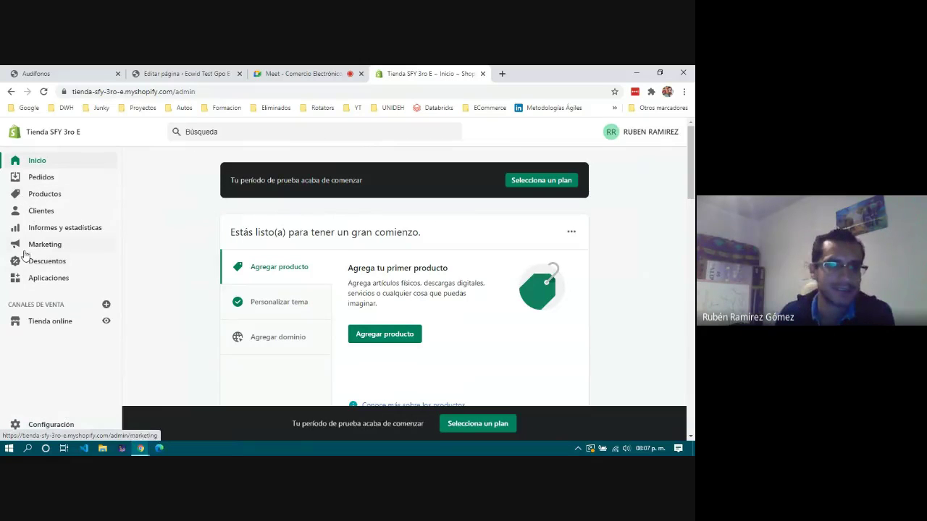
click(40, 177)
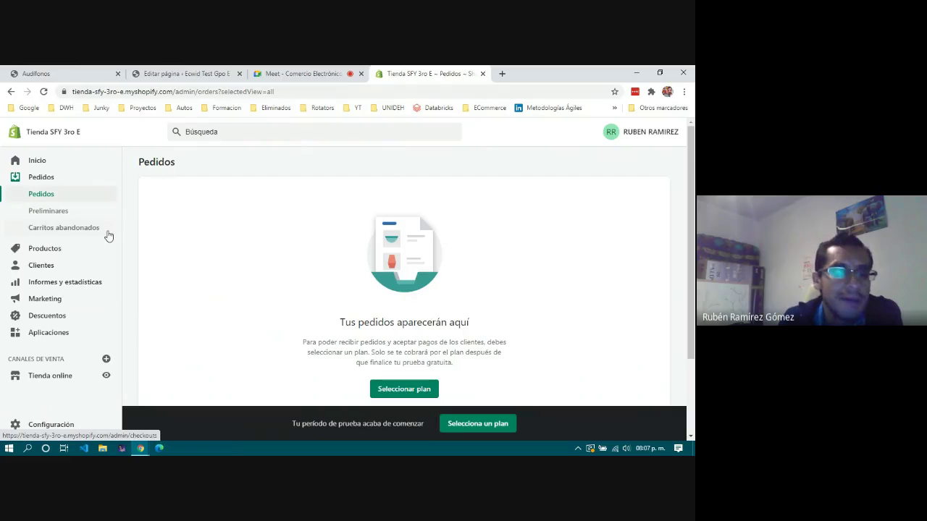
click(36, 249)
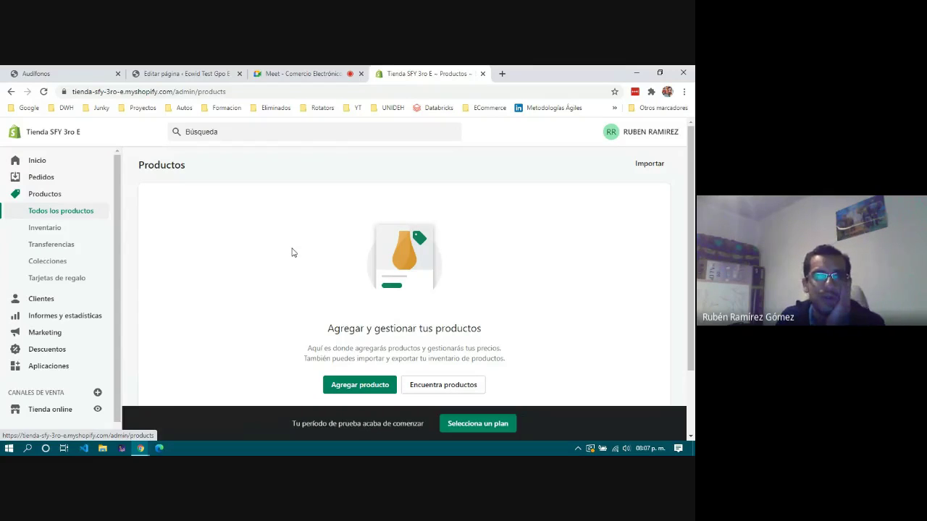
click(347, 388)
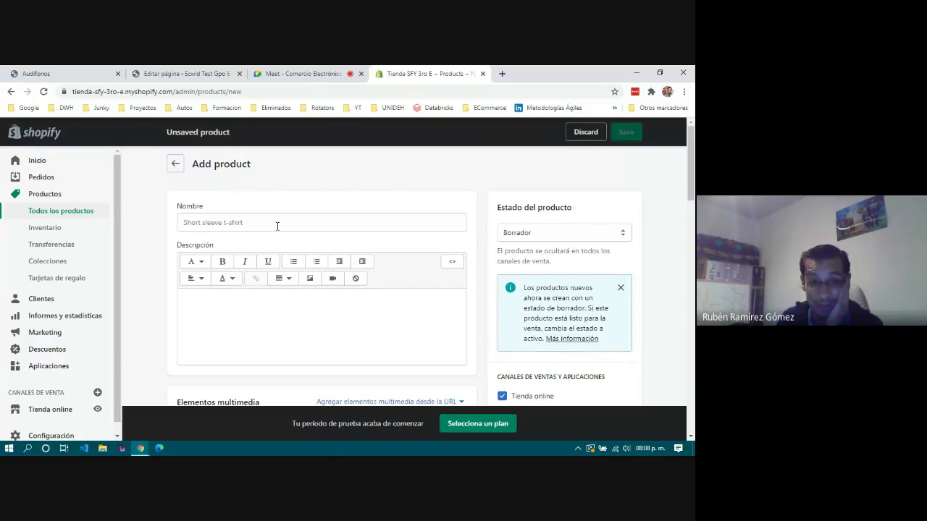
Open the product media file picker and browse the images in Descargas.
click(291, 222)
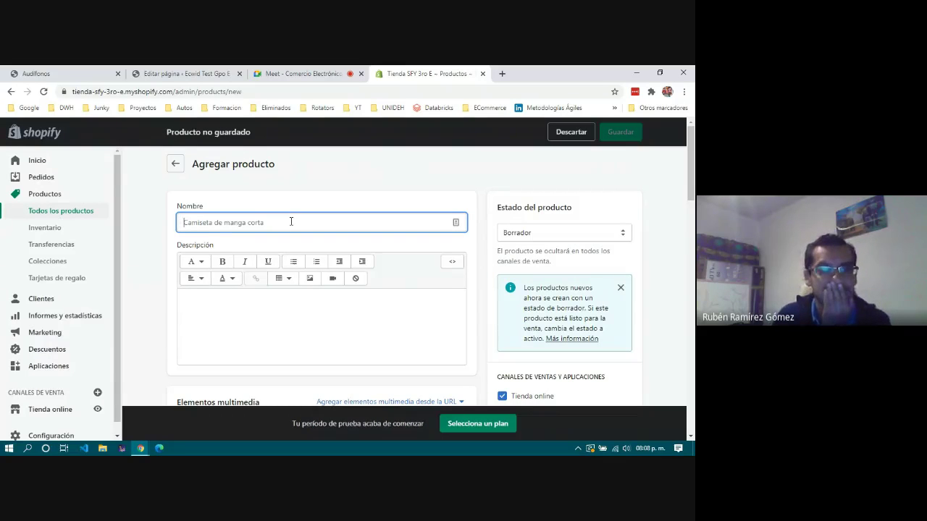
scroll(279, 332, down, 3)
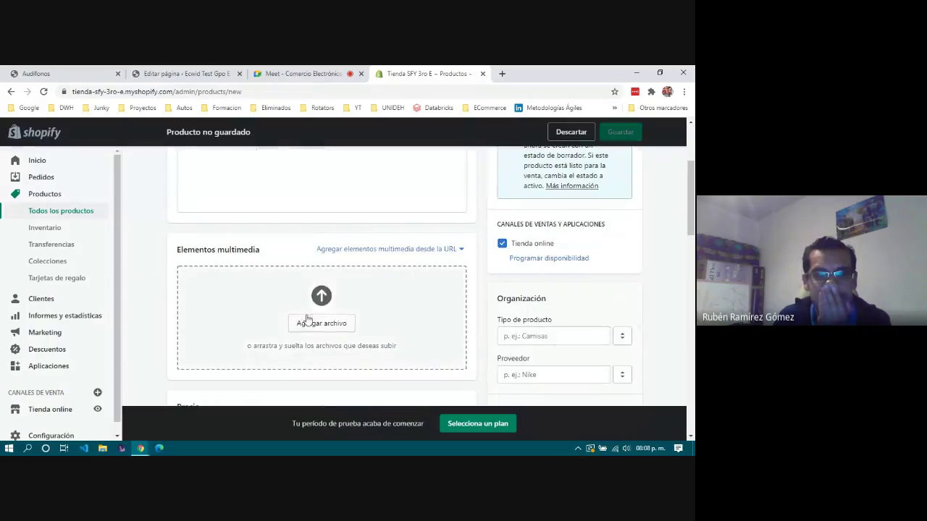
click(316, 323)
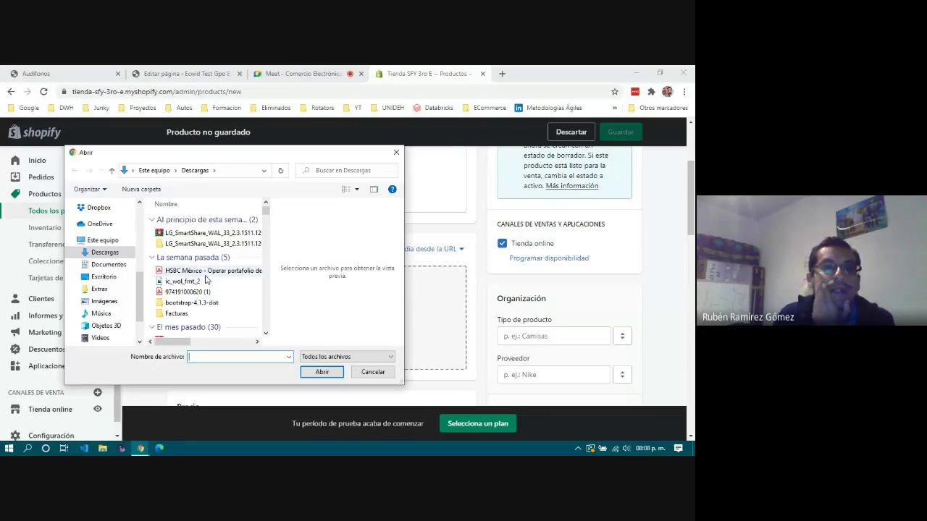
click(195, 283)
scroll(195, 284, down, 3)
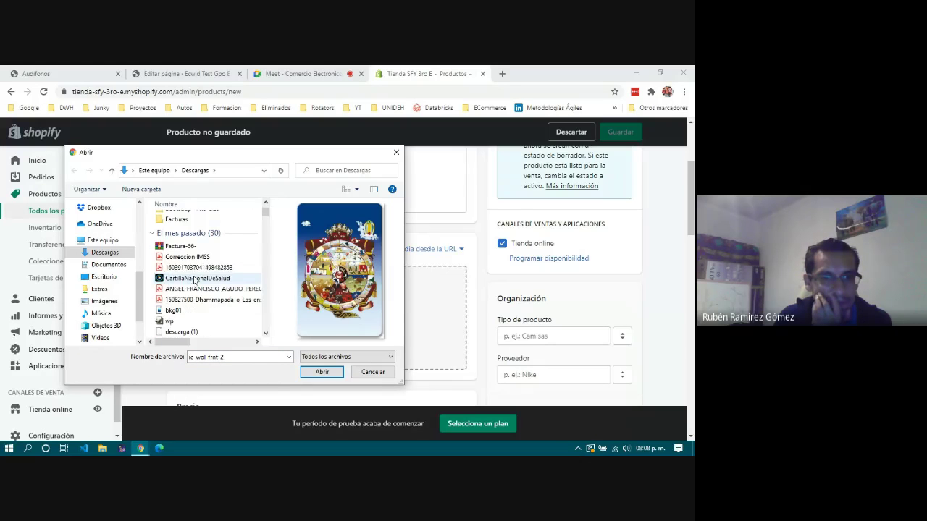
click(194, 280)
click(193, 289)
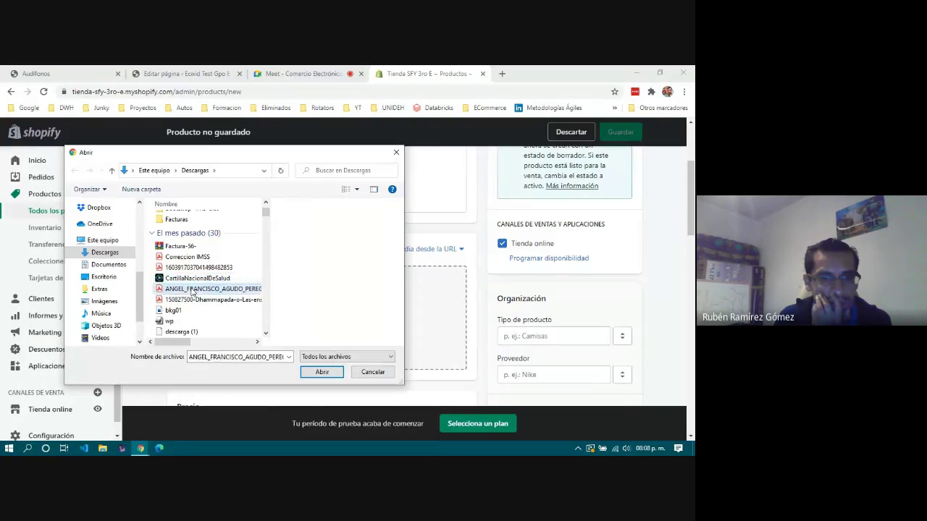
click(192, 300)
click(188, 310)
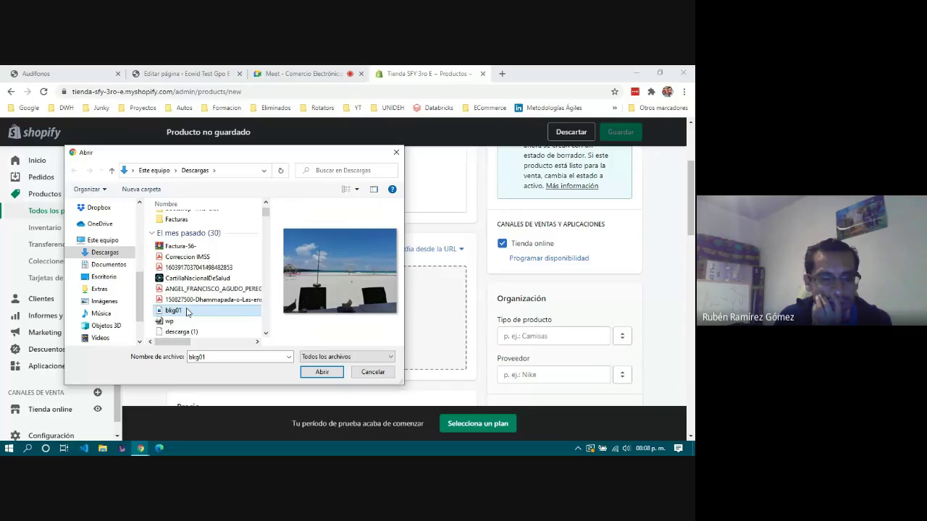
scroll(174, 290, down, 1)
click(173, 290)
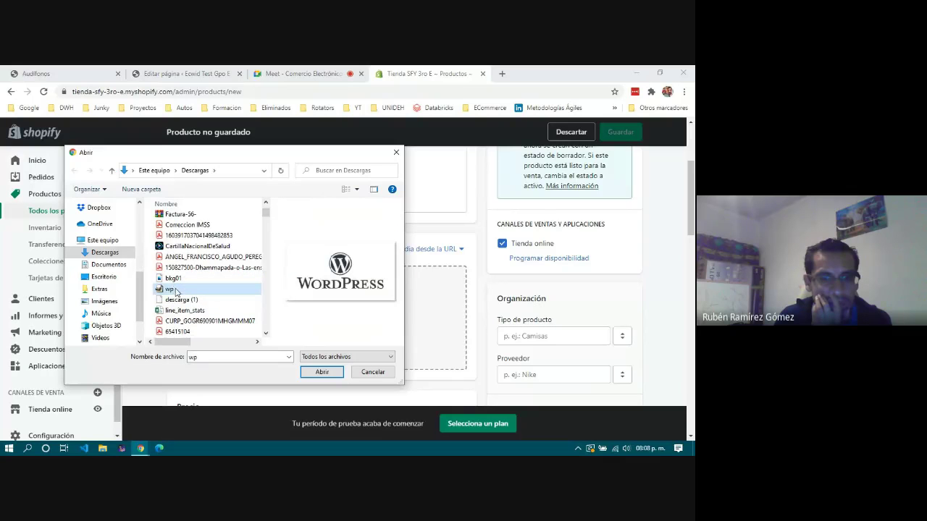
click(181, 300)
scroll(199, 301, down, 1)
scroll(198, 301, down, 1)
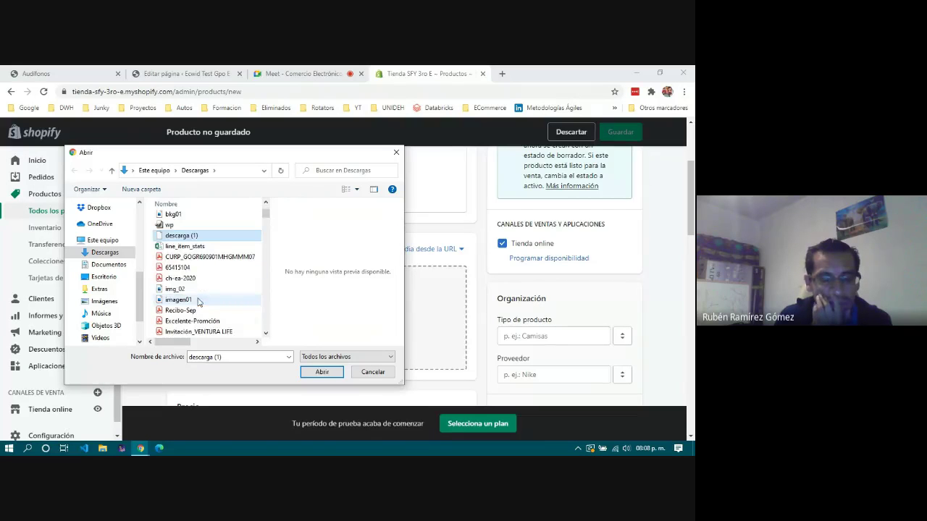
click(176, 289)
click(179, 300)
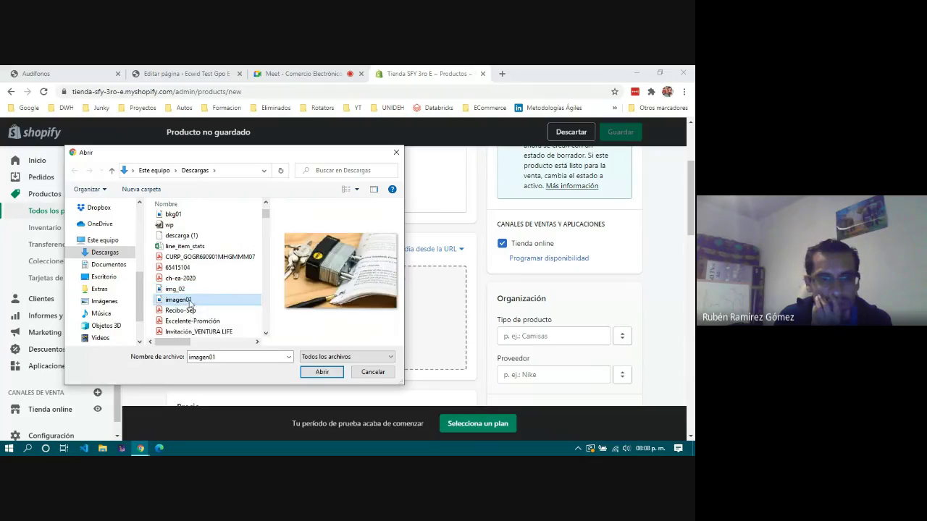
scroll(192, 301, down, 2)
scroll(194, 289, down, 3)
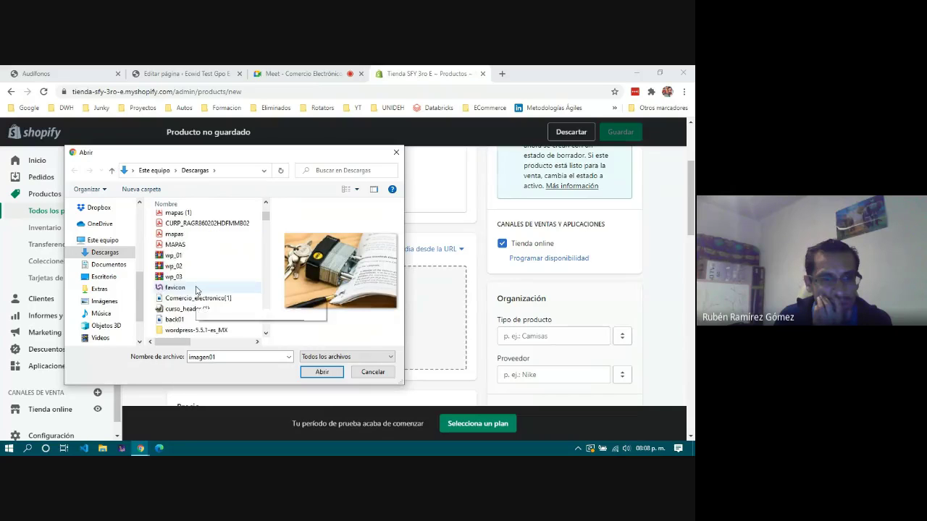
click(180, 252)
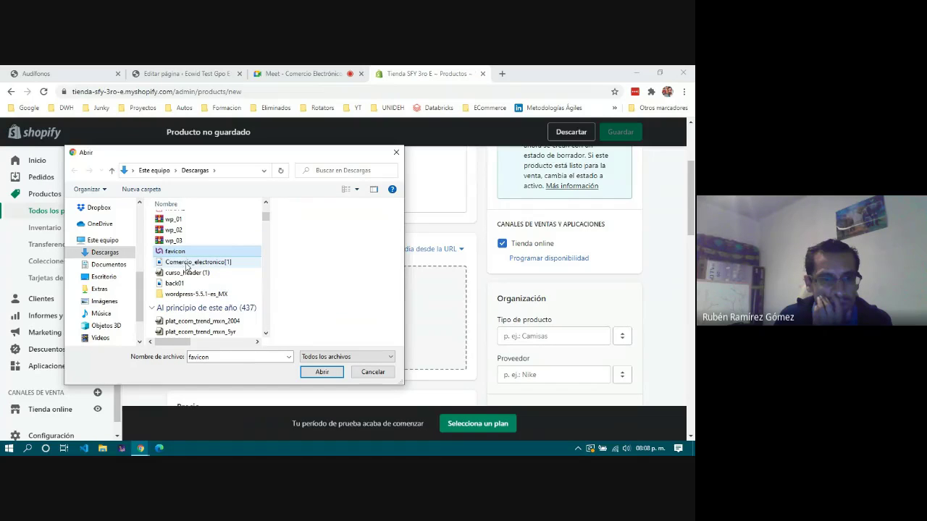
click(187, 264)
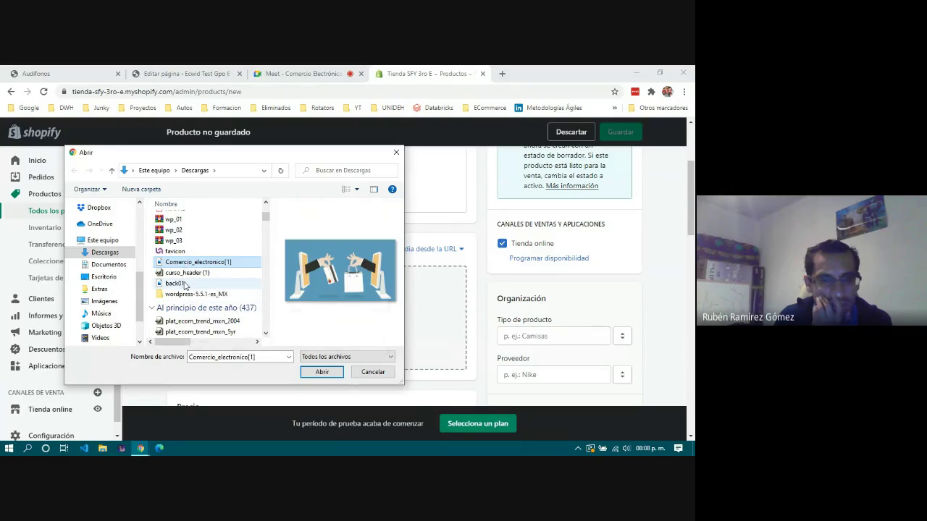
click(194, 282)
scroll(203, 271, down, 2)
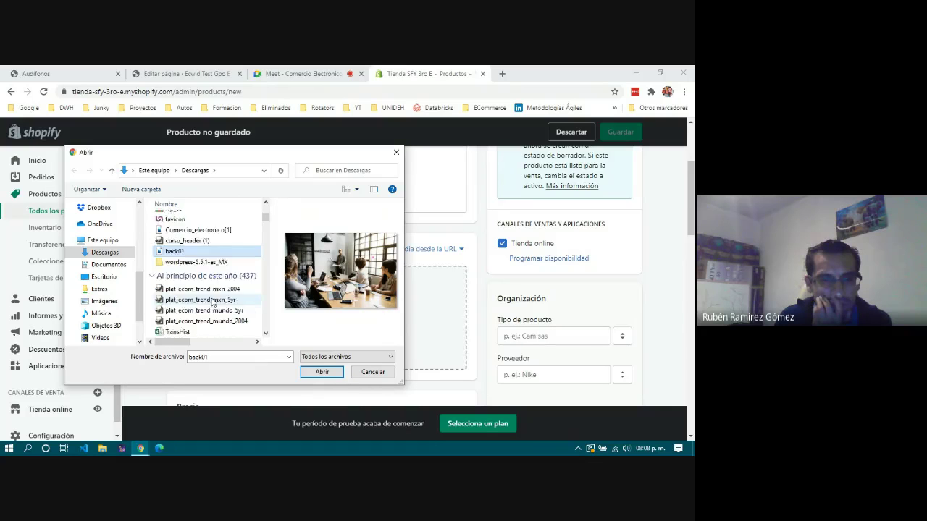
Pick IMG_20200814_185434 from Descargas and upload it as product media.
click(210, 259)
click(211, 267)
click(211, 278)
click(212, 289)
scroll(210, 289, down, 1)
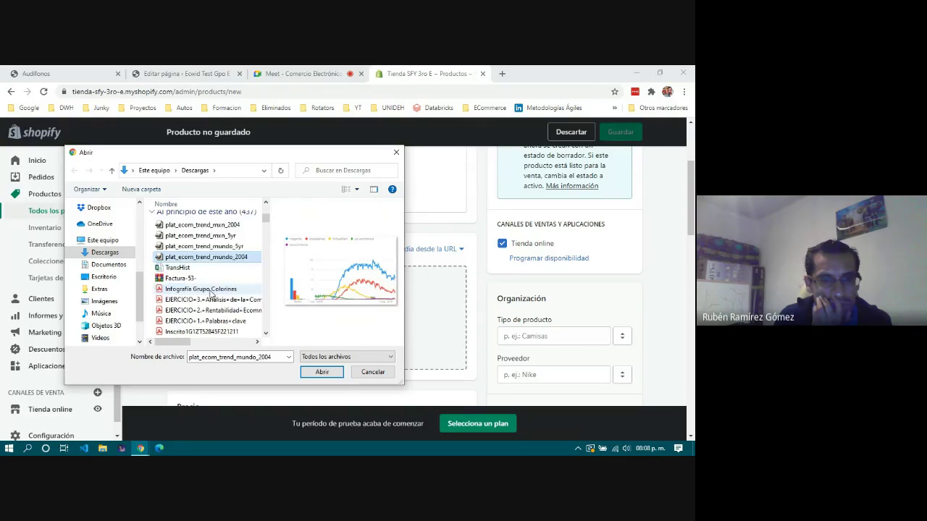
click(207, 278)
click(207, 299)
scroll(204, 323, down, 3)
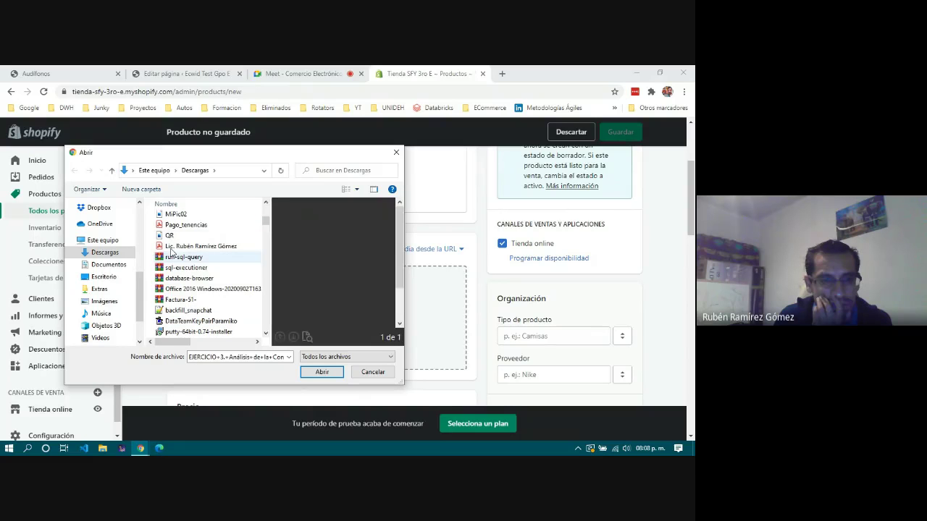
click(171, 236)
click(174, 214)
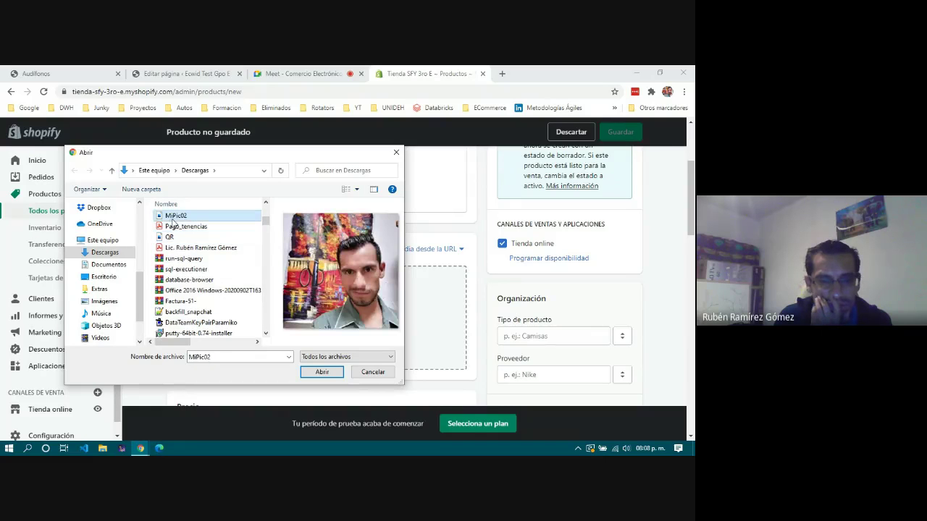
scroll(189, 289, down, 1)
scroll(190, 293, down, 5)
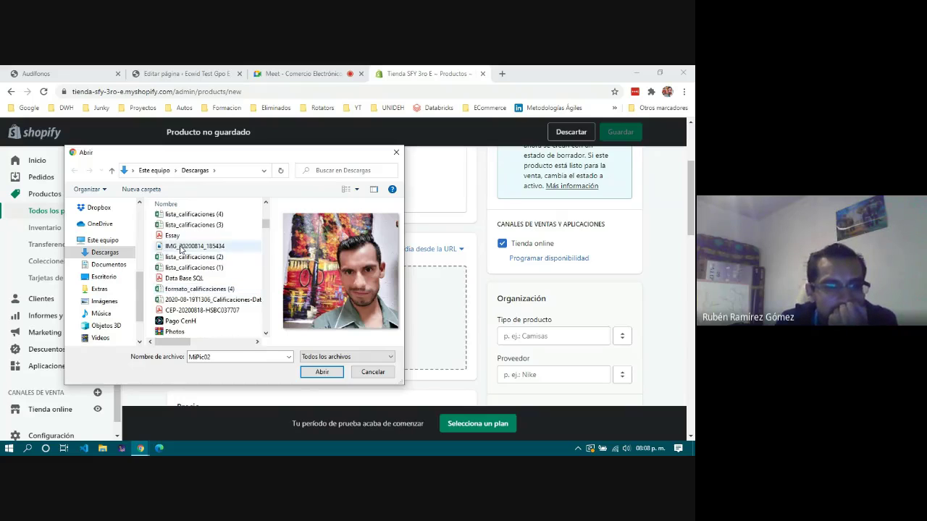
click(182, 246)
scroll(185, 268, down, 2)
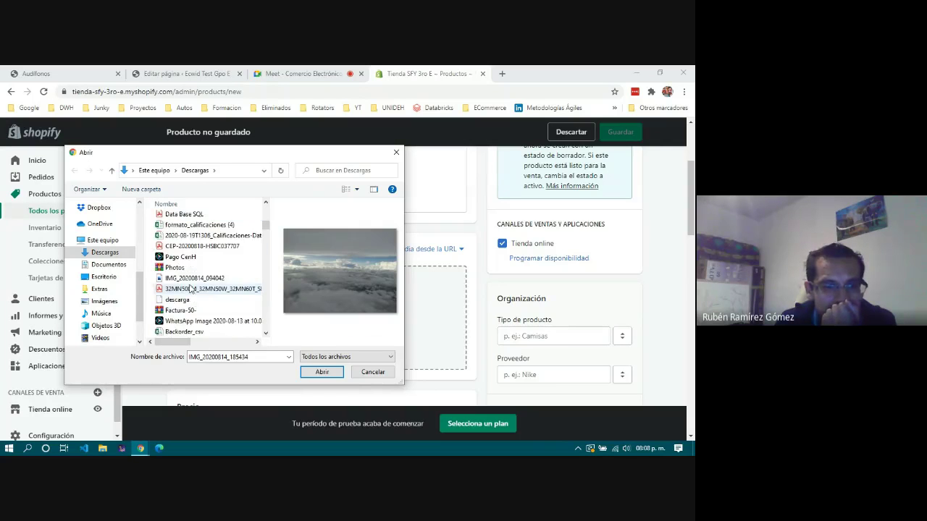
scroll(190, 288, up, 2)
click(321, 371)
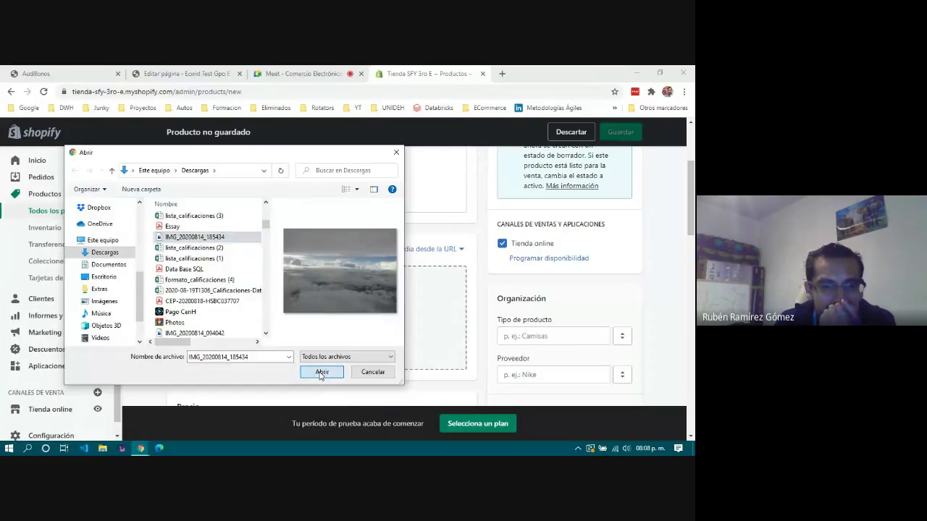
scroll(269, 233, up, 3)
Name the product 'Algodón de Azúcar', using a spelling suggestion to add the accent.
click(268, 228)
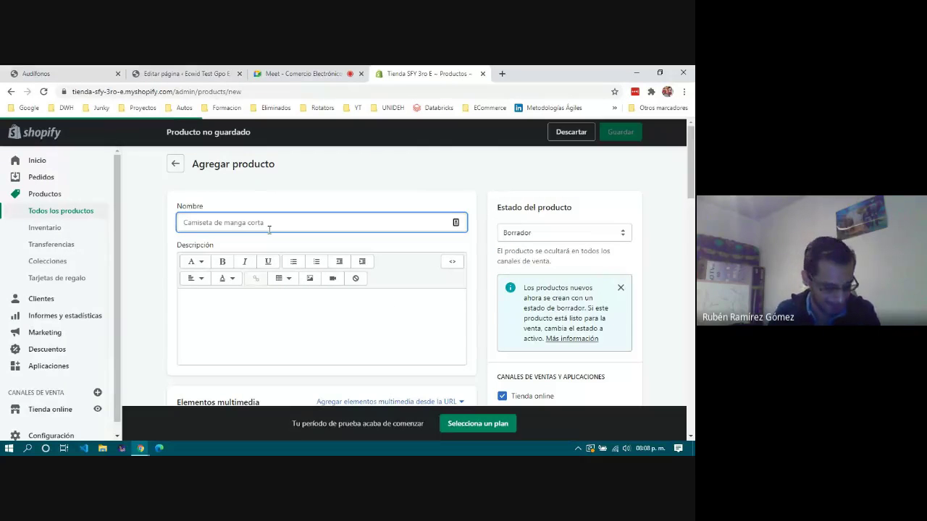
text(aLGO)
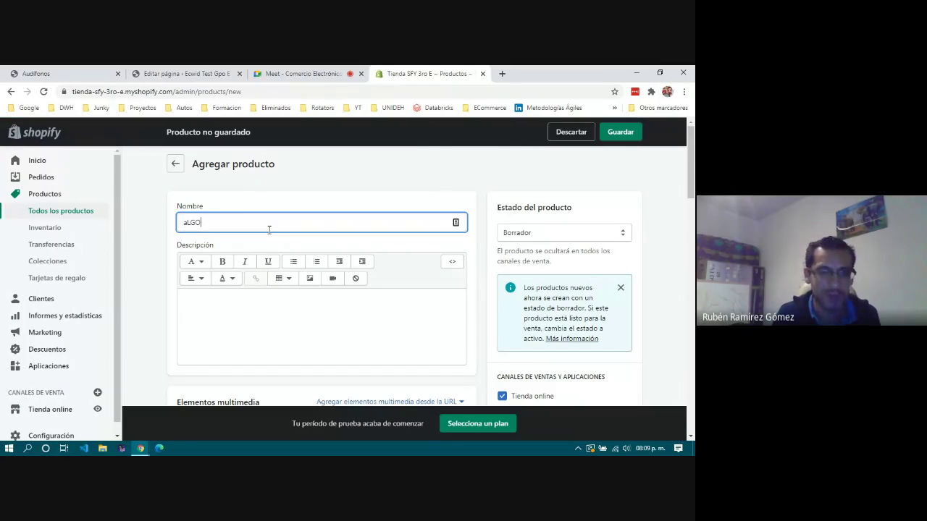
key(BackSpace)
key(BackSpace)
text(Algodon de Azúcar)
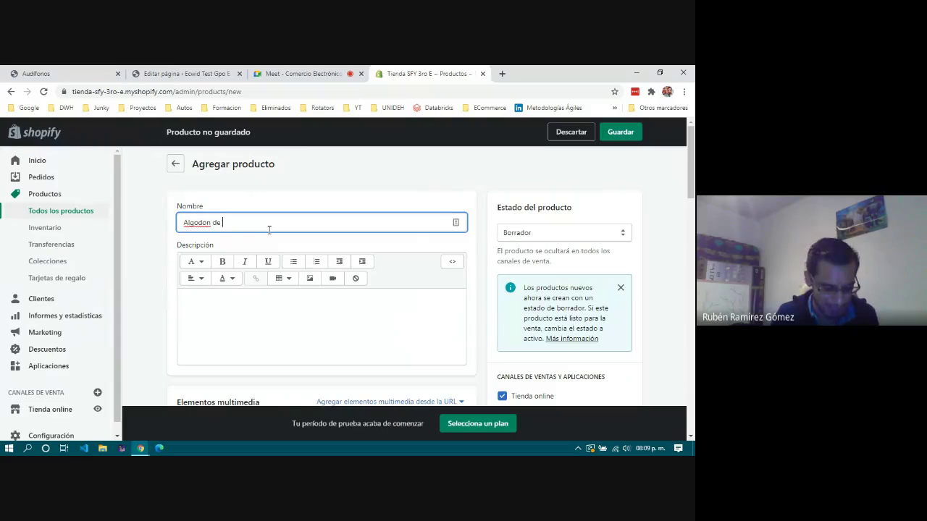
right_click(194, 223)
click(216, 236)
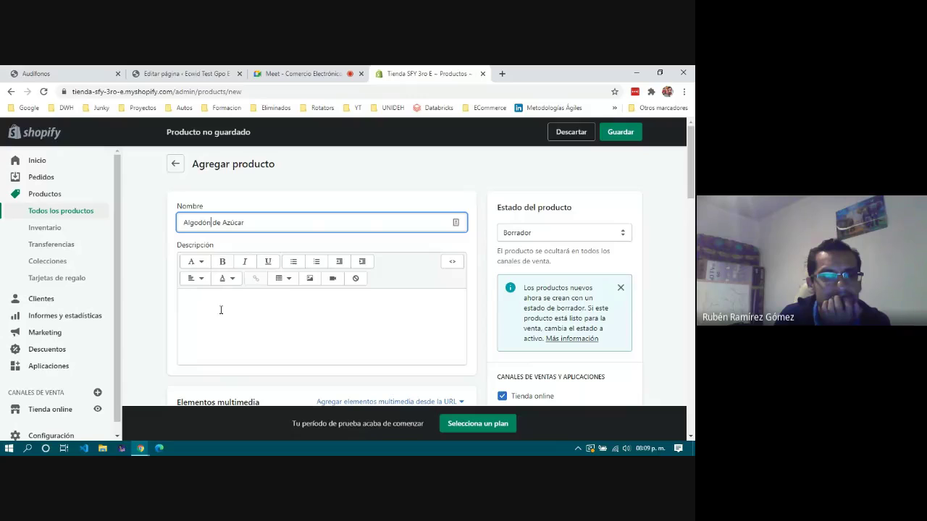
Write the two-line cotton candy description and correct 'Algodón' and 'azúcar' in it.
click(215, 297)
scroll(215, 296, down, 1)
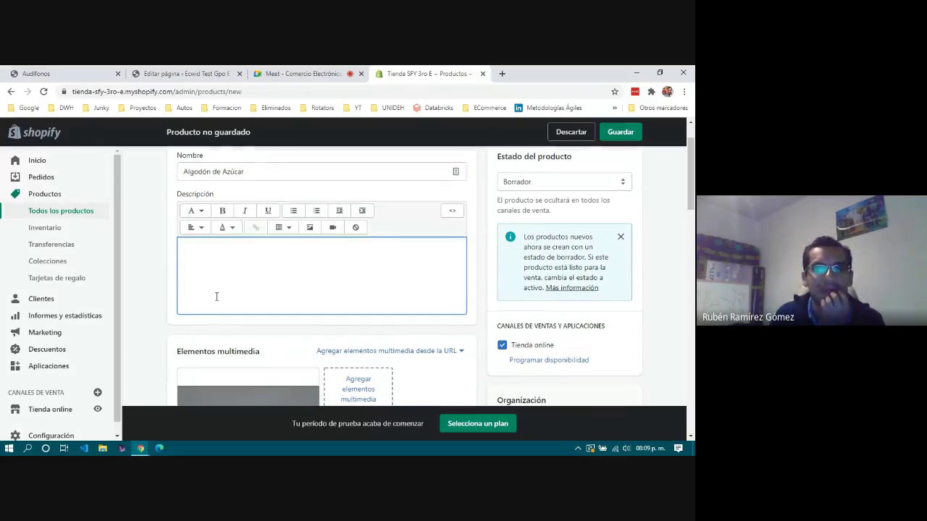
scroll(235, 286, up, 1)
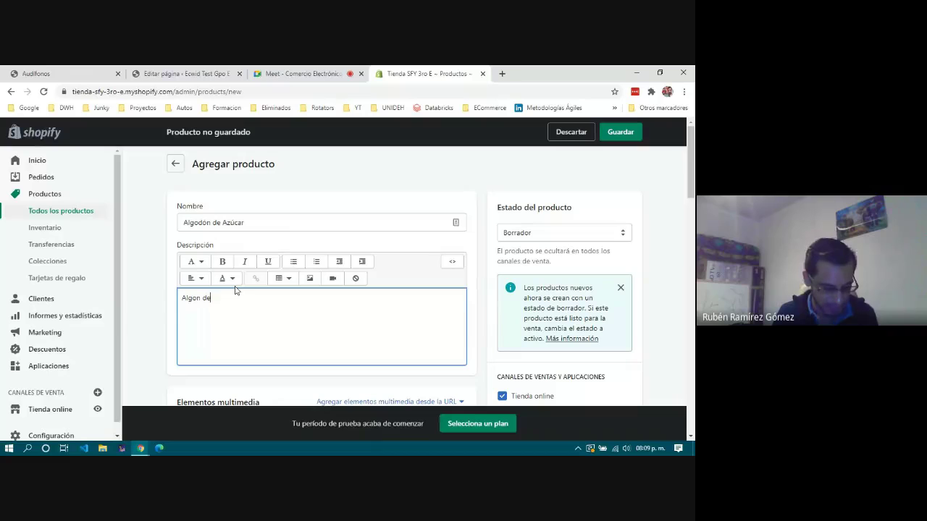
text(Algon de azúcar delicioso)
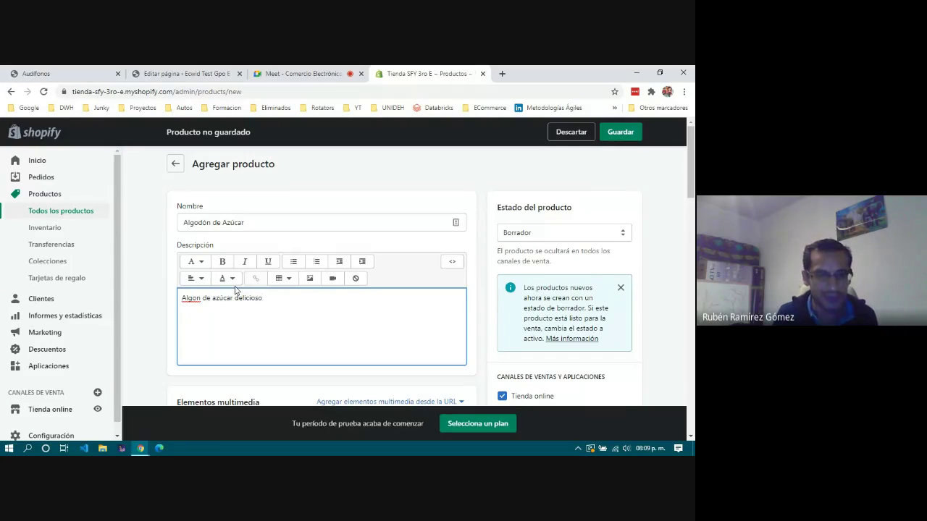
text( y de muchos sabores.)
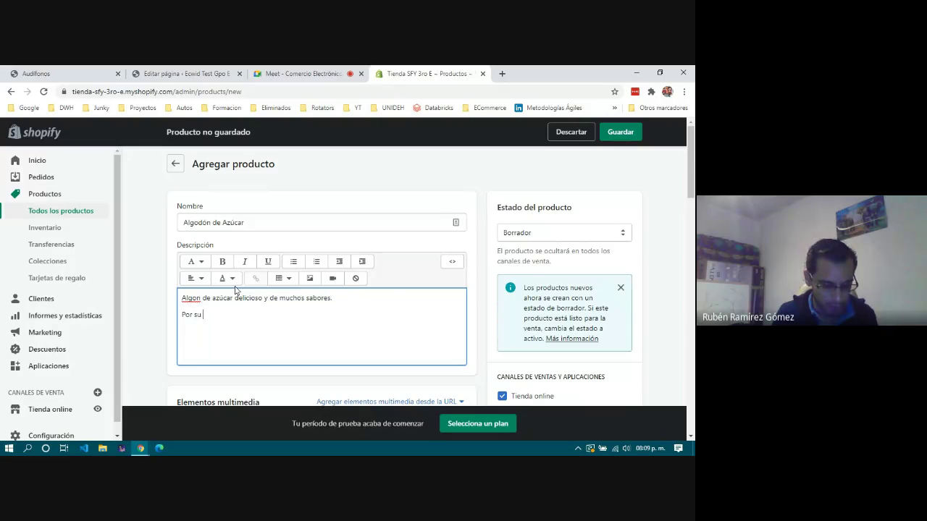
text(nido en azucar)
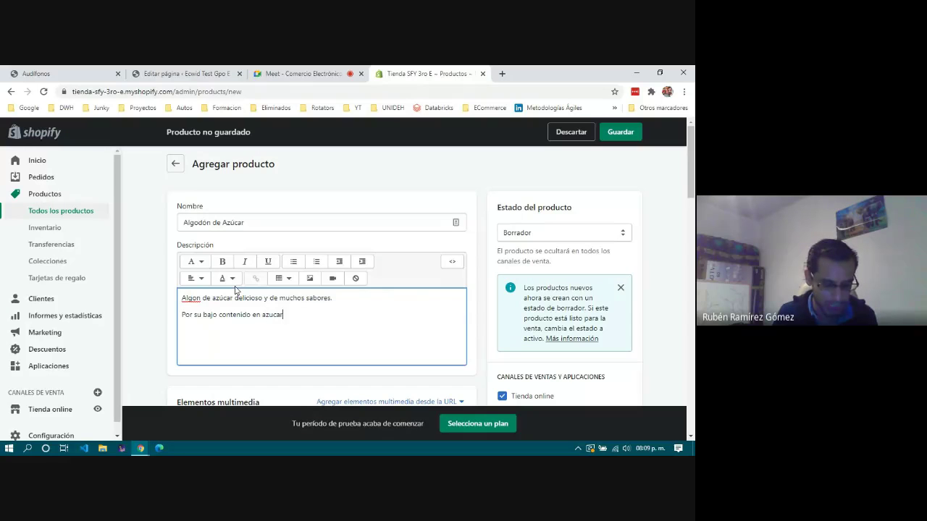
text( lo hace ideal parta )
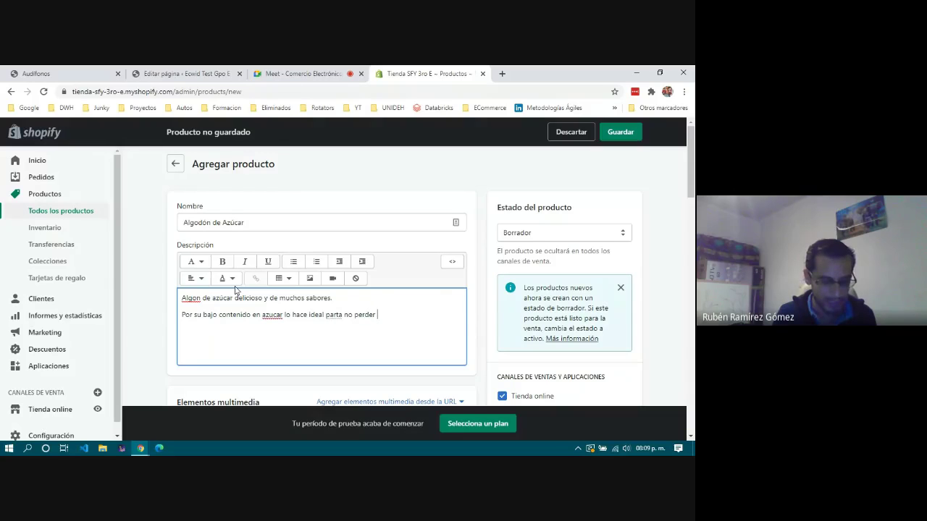
text(no perder o romper la dieta)
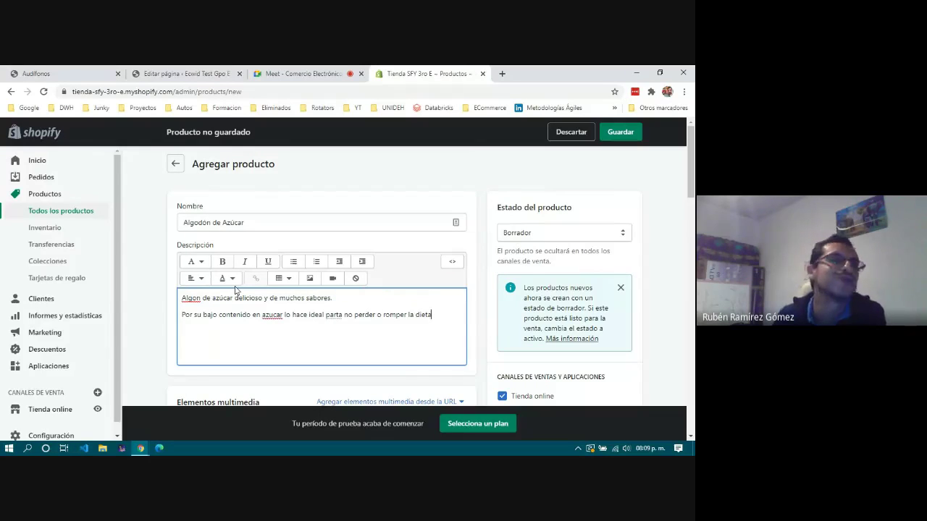
click(291, 222)
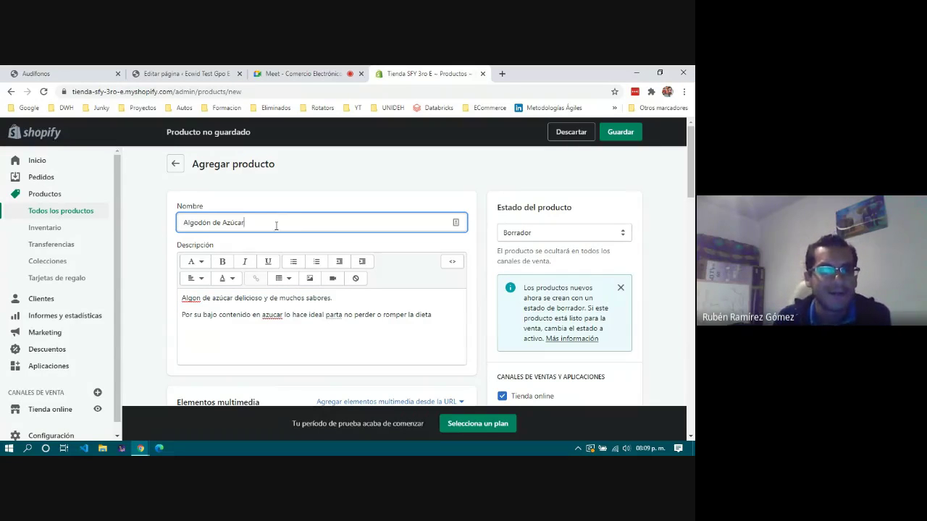
click(199, 299)
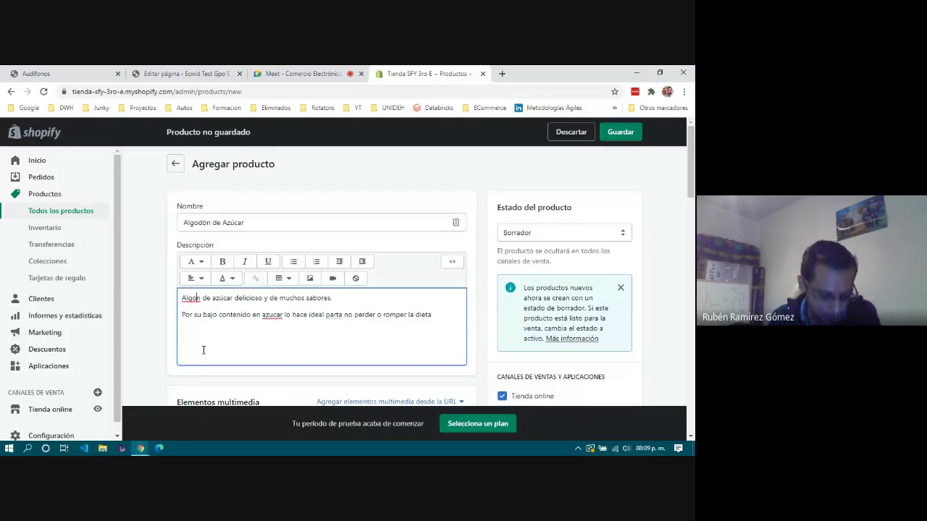
text(dó)
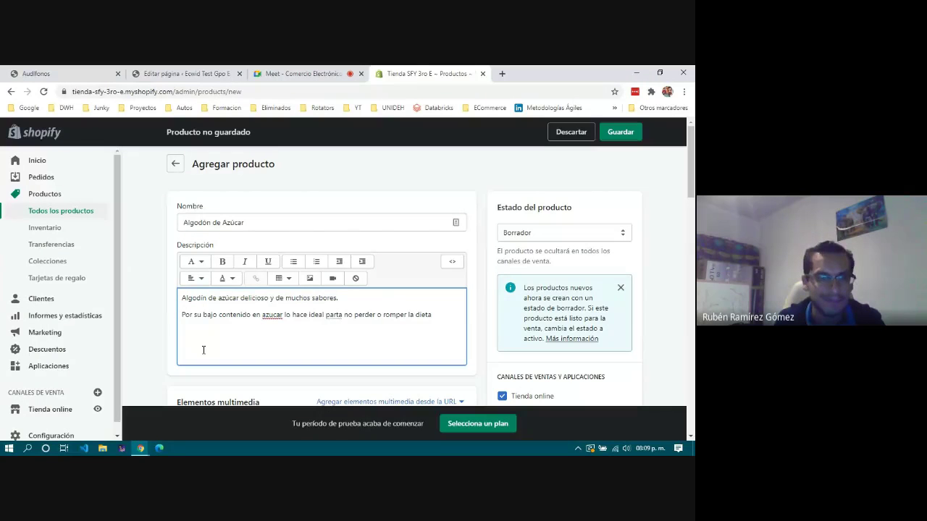
right_click(278, 315)
click(322, 195)
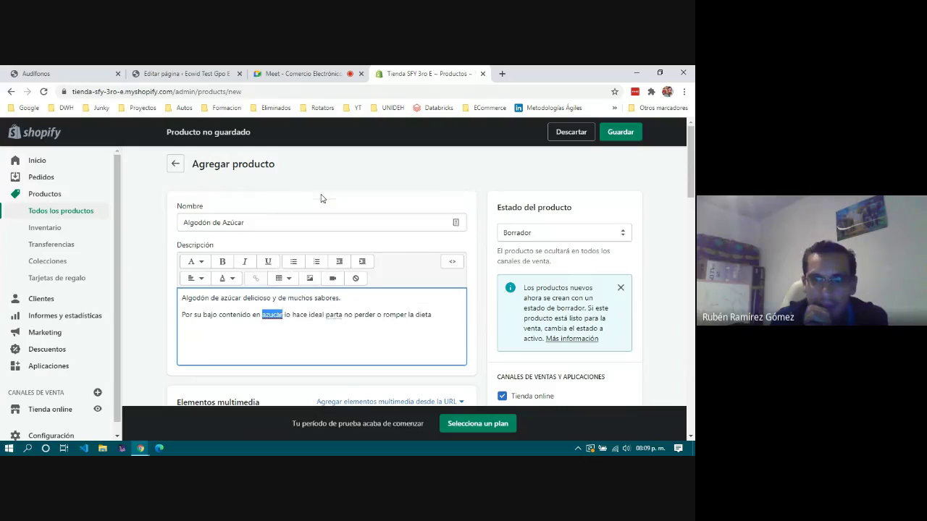
Set the product status to Activo, cancelling the availability scheduling without a date.
click(535, 232)
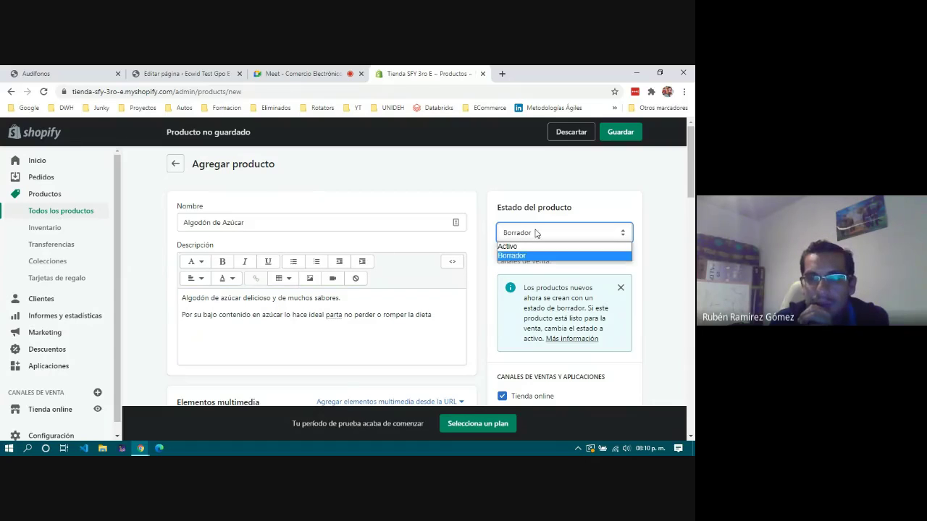
click(535, 247)
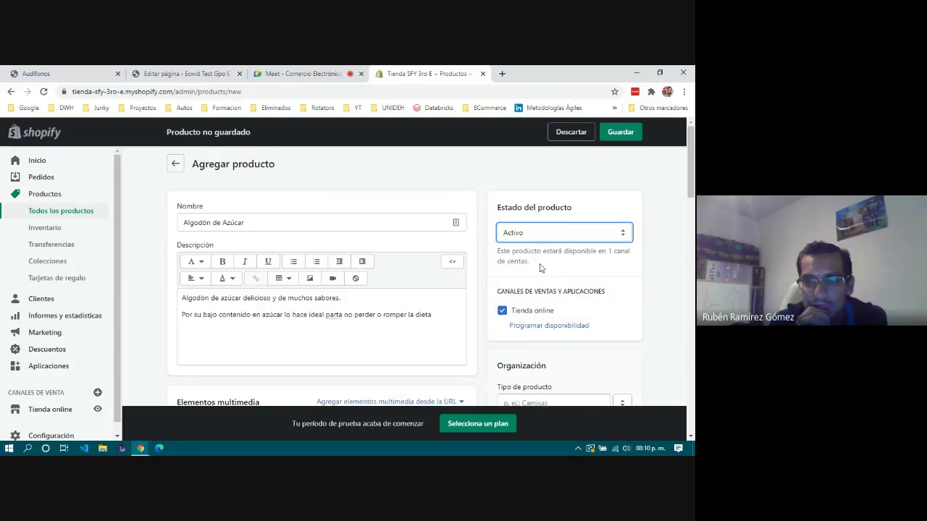
scroll(540, 268, down, 2)
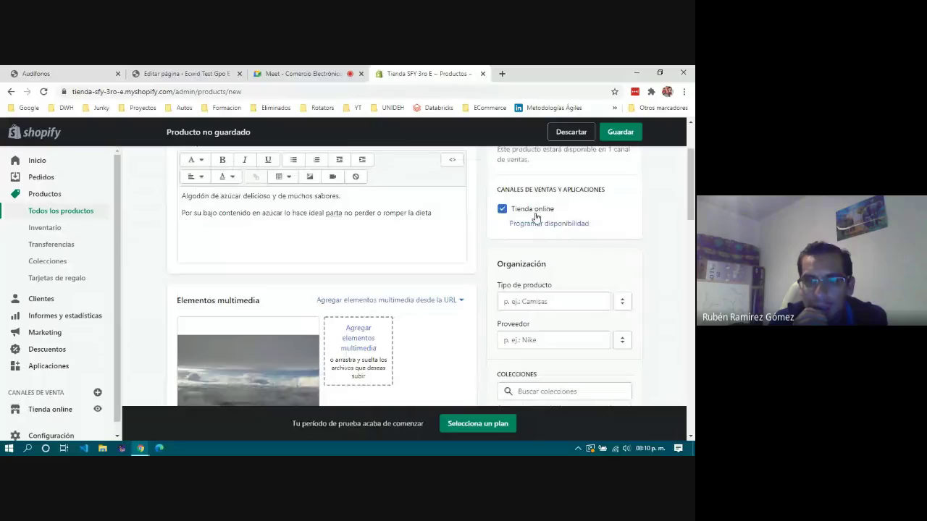
click(536, 224)
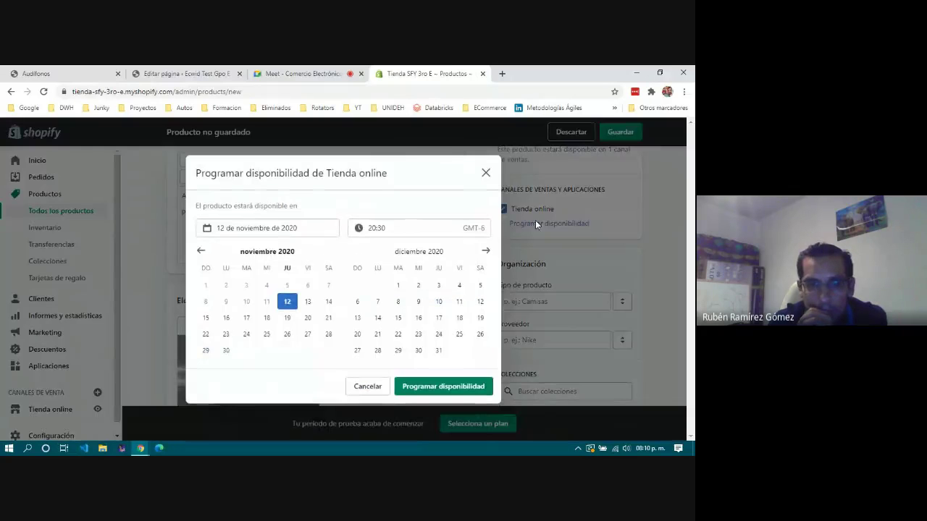
click(375, 392)
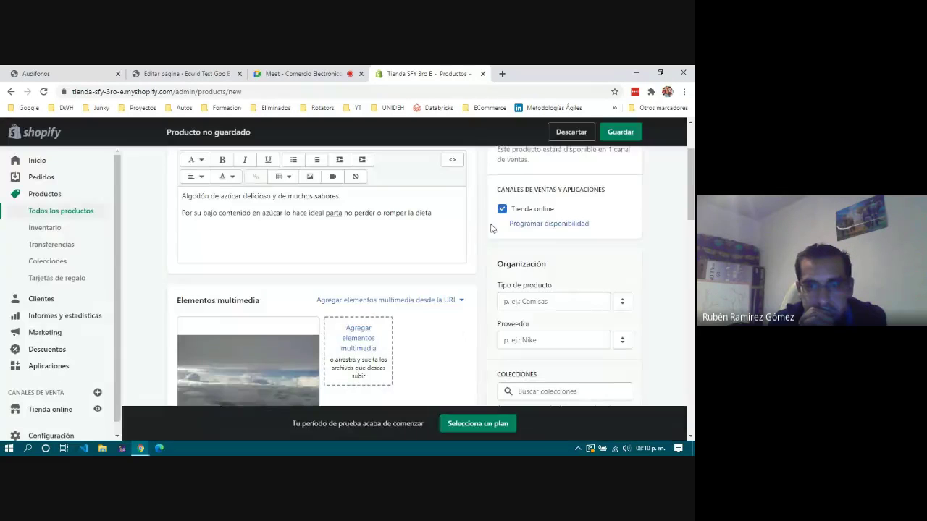
Correct 'parta' to 'para' in the product description.
click(340, 213)
key(BackSpace)
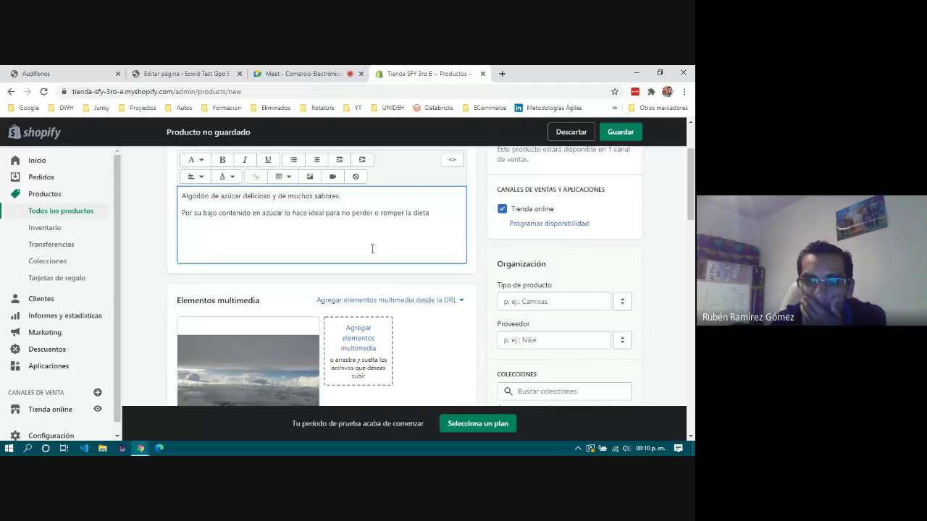
scroll(600, 270, down, 3)
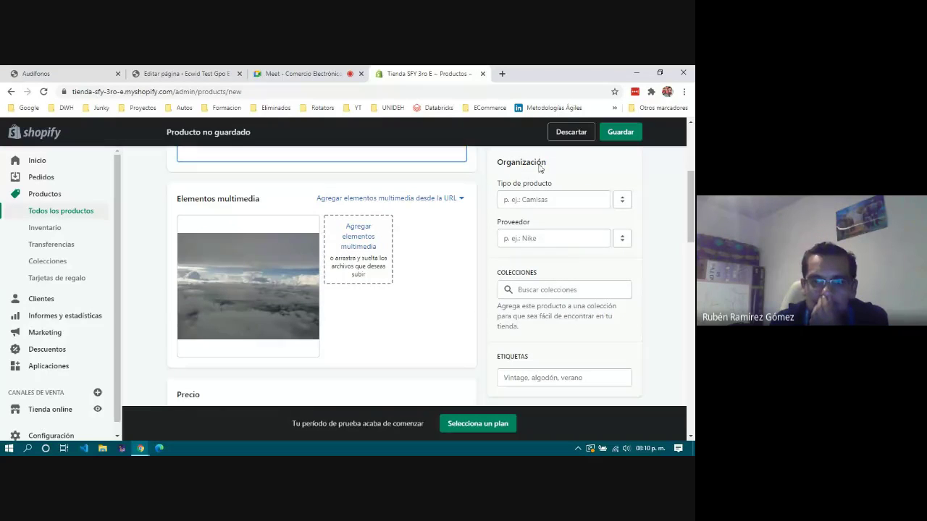
Look through Tipo de producto, Proveedor and Colecciones, leaving them empty.
click(528, 196)
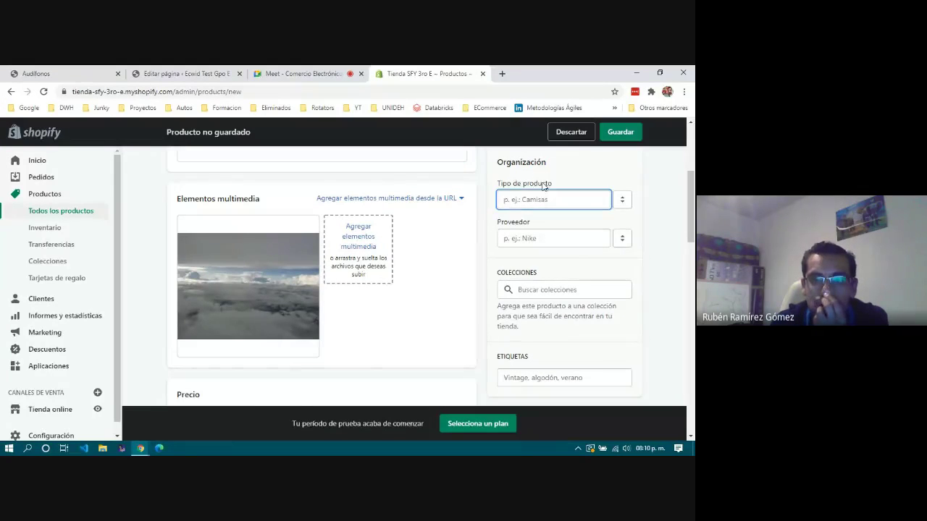
click(546, 241)
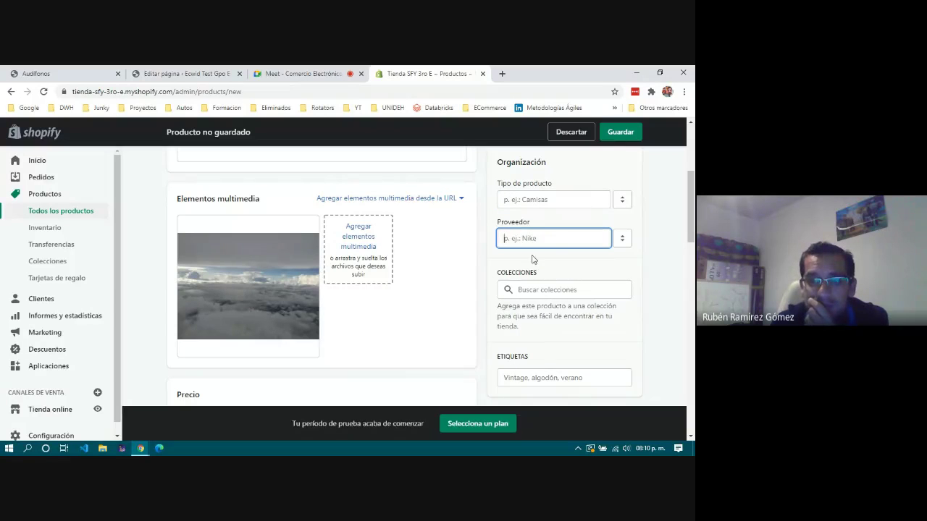
scroll(516, 239, down, 1)
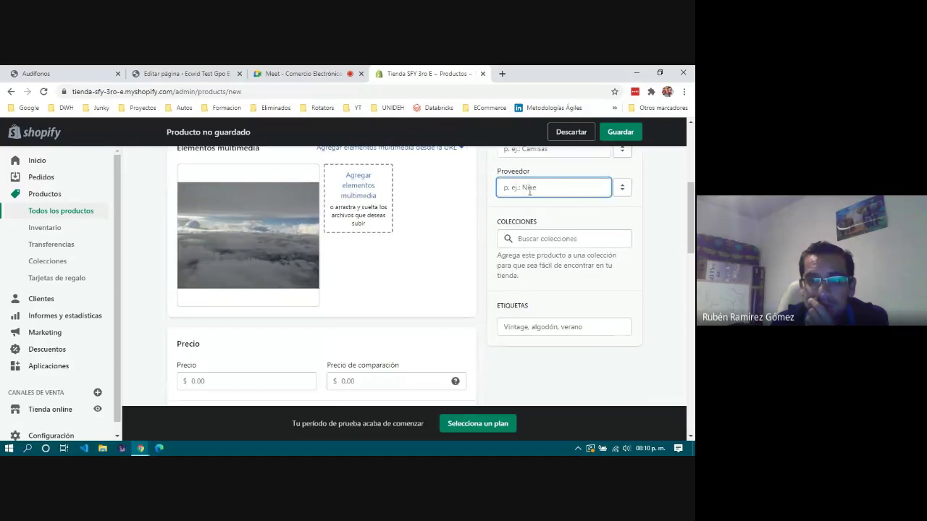
click(549, 239)
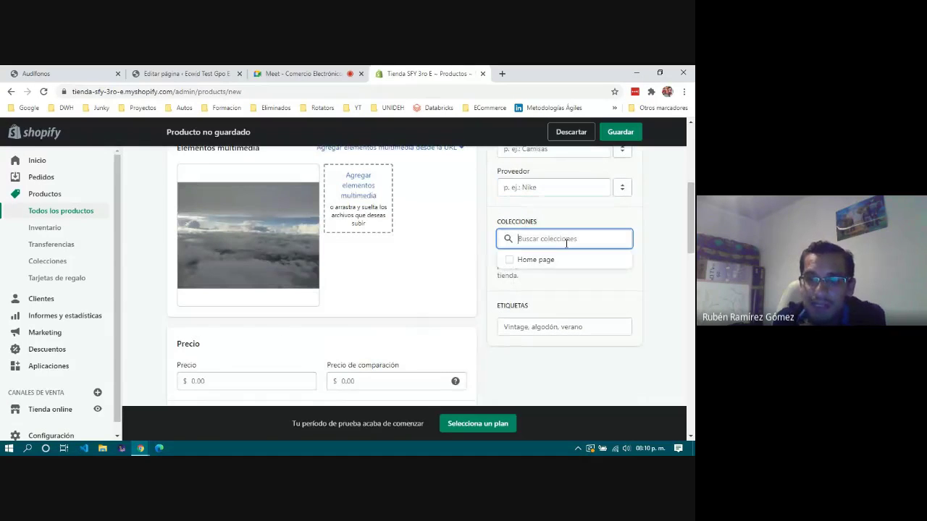
click(569, 281)
scroll(569, 295, down, 1)
scroll(569, 295, down, 2)
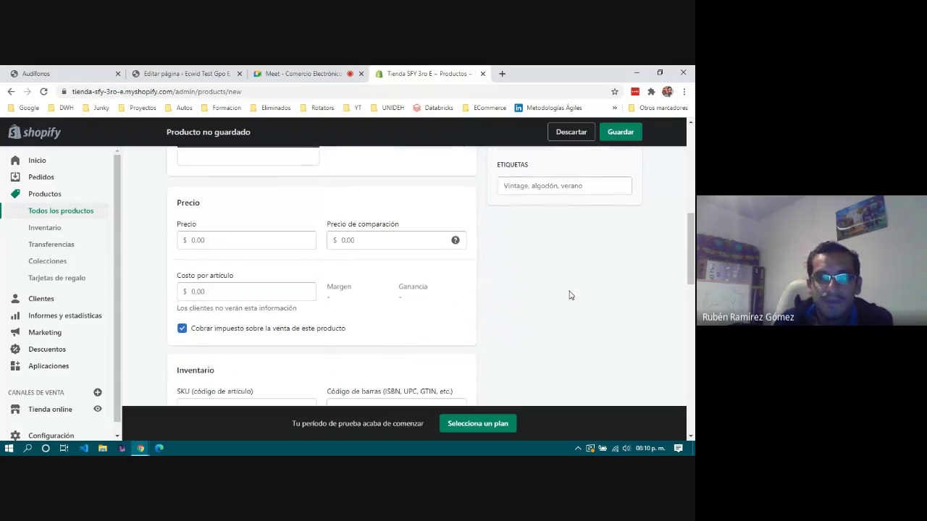
Set the product price to $25.00.
click(240, 222)
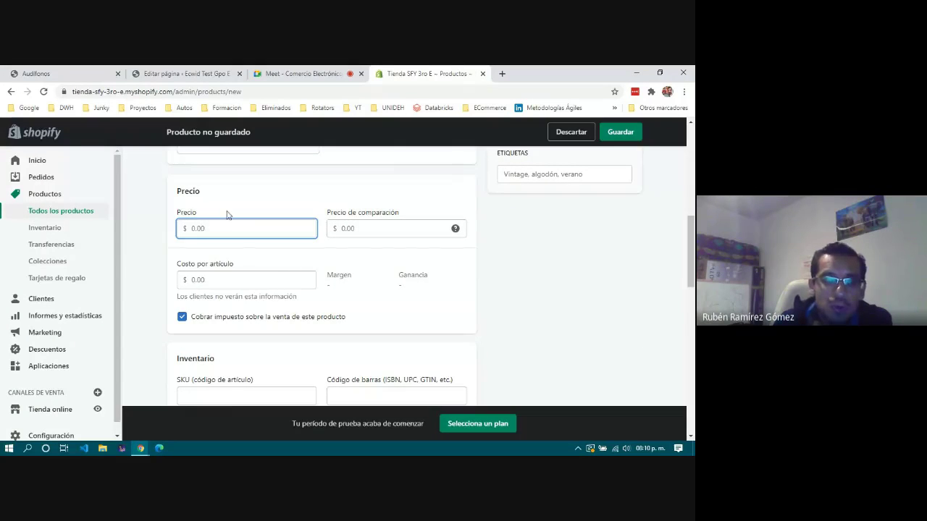
scroll(230, 216, up, 3)
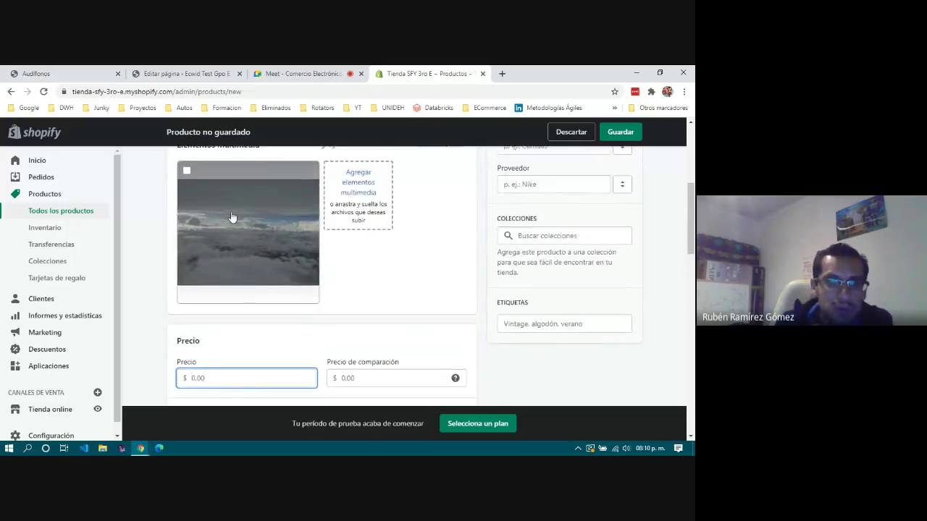
scroll(231, 220, down, 3)
text(25)
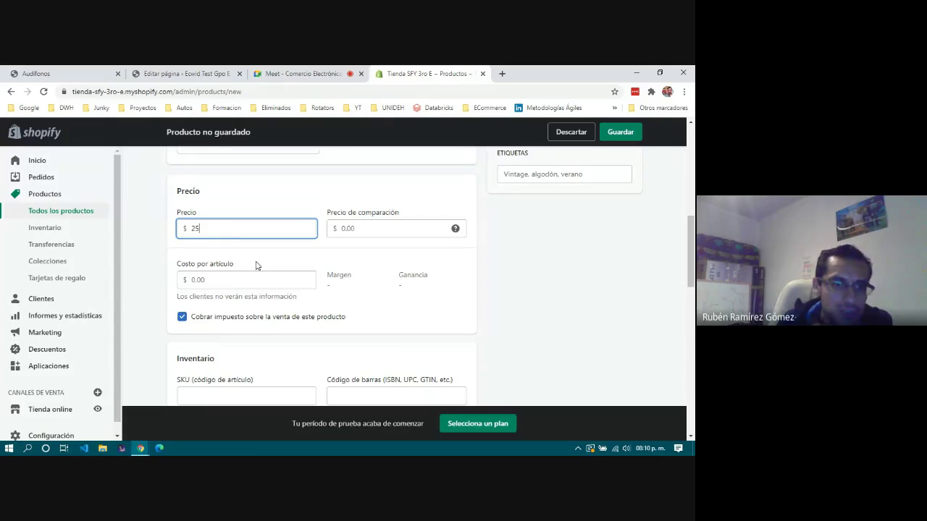
click(258, 264)
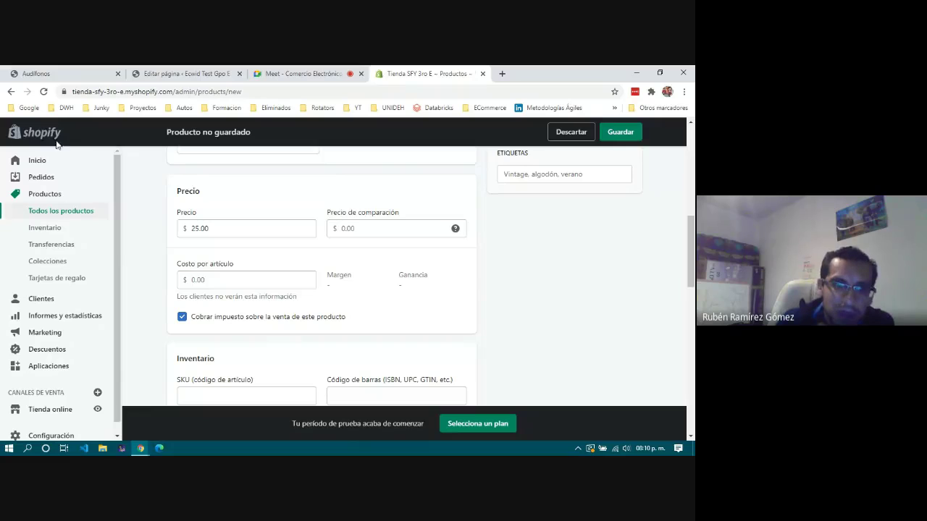
Enter a cost per item of $10.00, giving a 60% margin.
click(233, 281)
drag(178, 266, 256, 271)
click(256, 270)
click(210, 280)
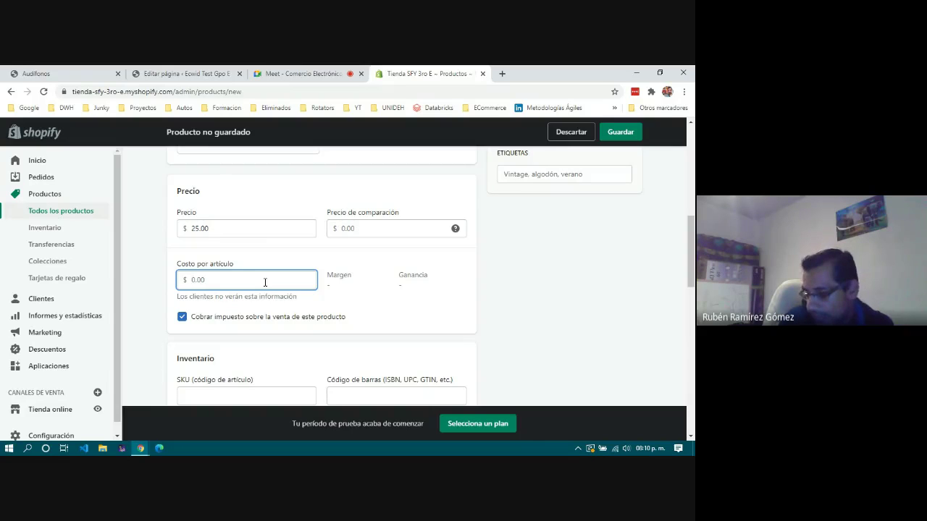
text(10)
click(384, 307)
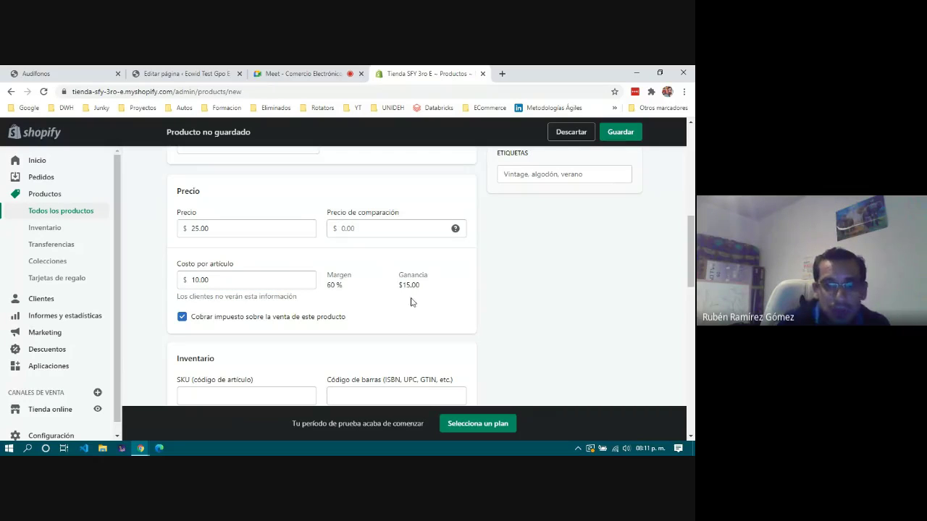
scroll(384, 306, down, 1)
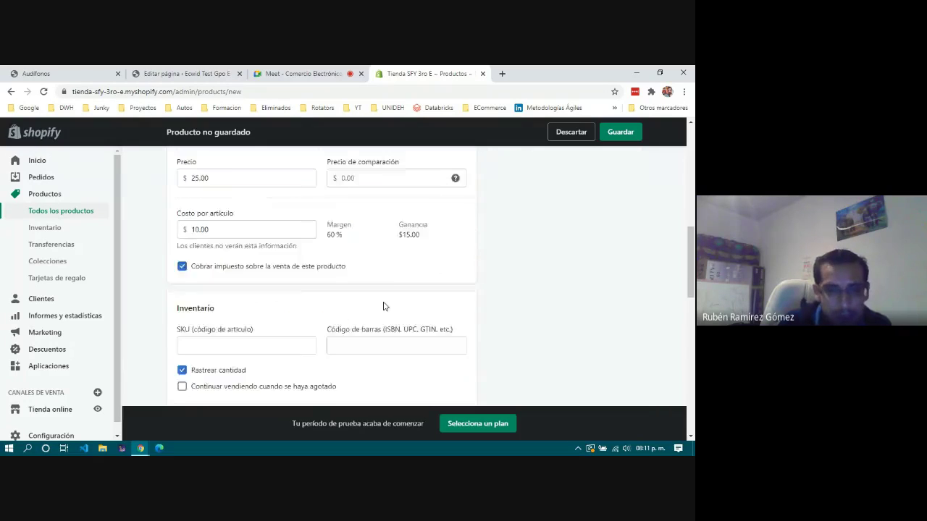
scroll(384, 307, down, 2)
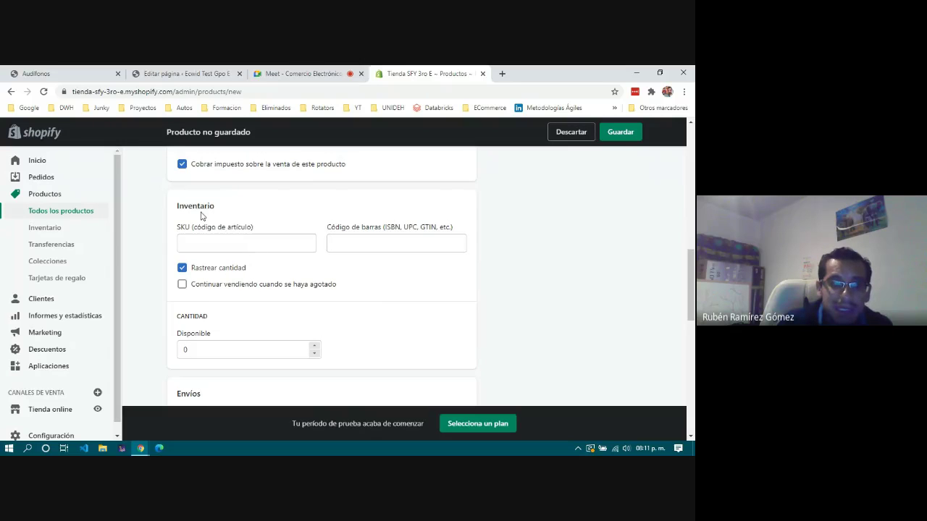
click(223, 239)
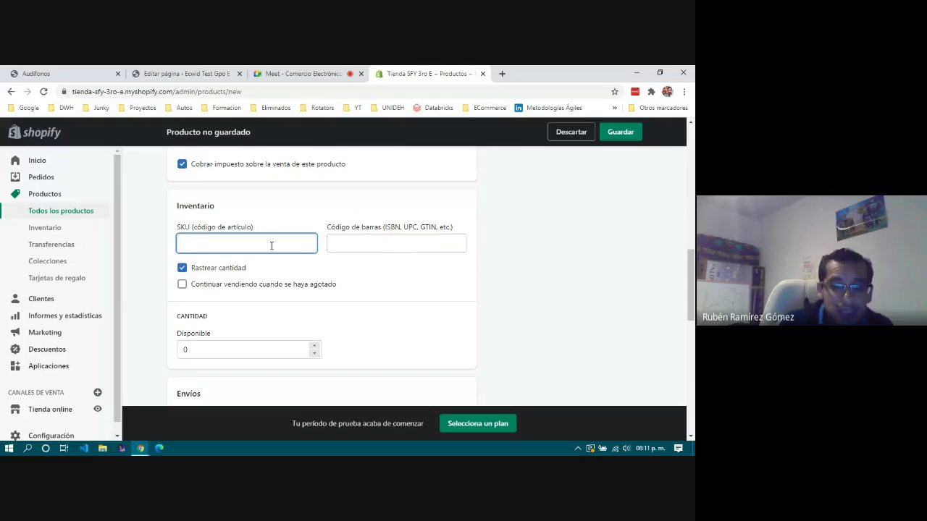
key(Tab)
click(249, 234)
key(Tab)
click(252, 234)
drag(382, 227, 453, 228)
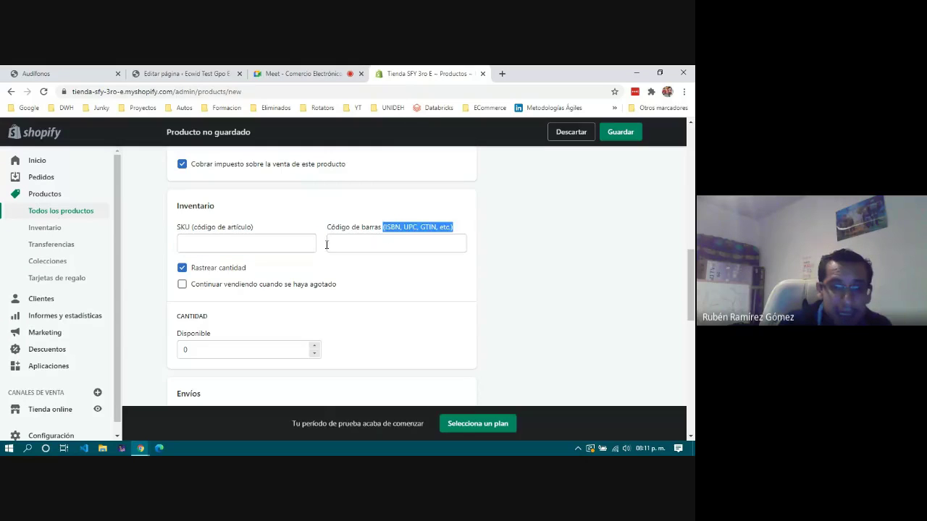
click(217, 240)
click(424, 263)
scroll(422, 277, down, 1)
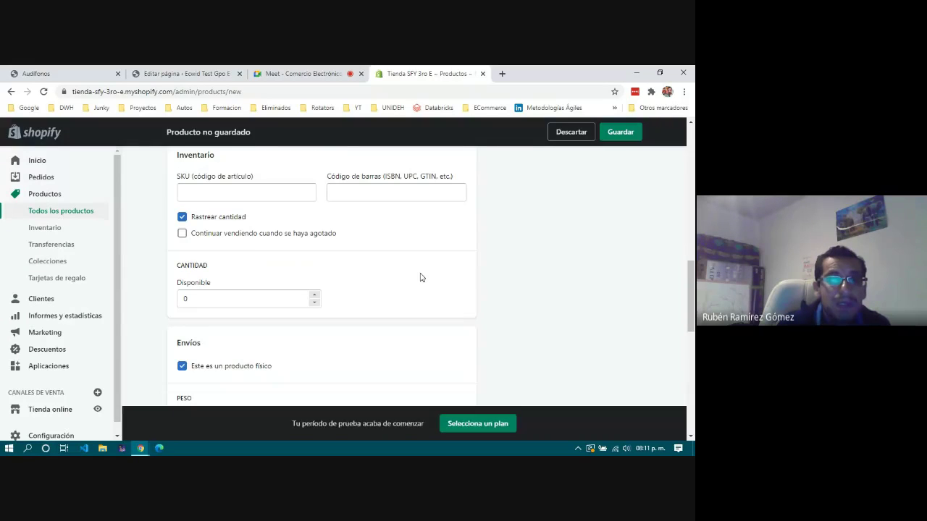
click(243, 236)
scroll(293, 269, down, 1)
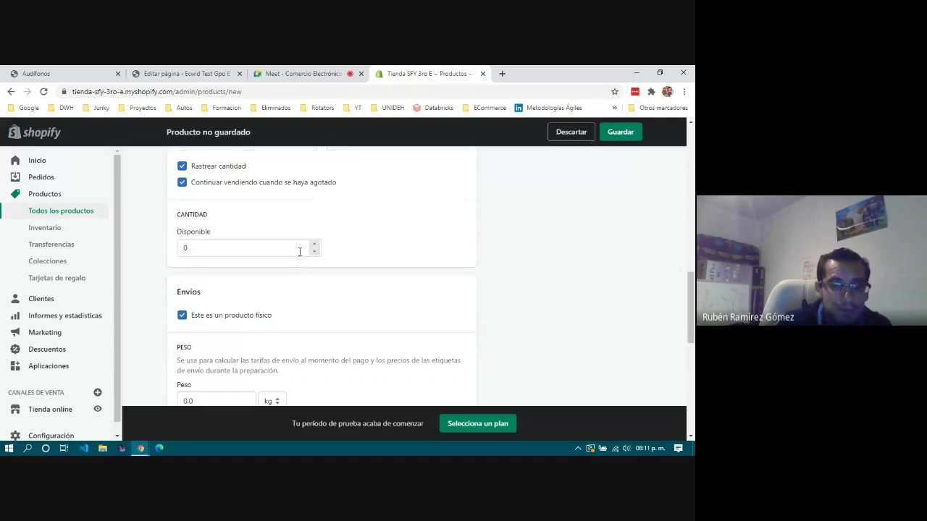
click(314, 246)
click(314, 245)
click(314, 246)
click(255, 277)
scroll(257, 279, down, 2)
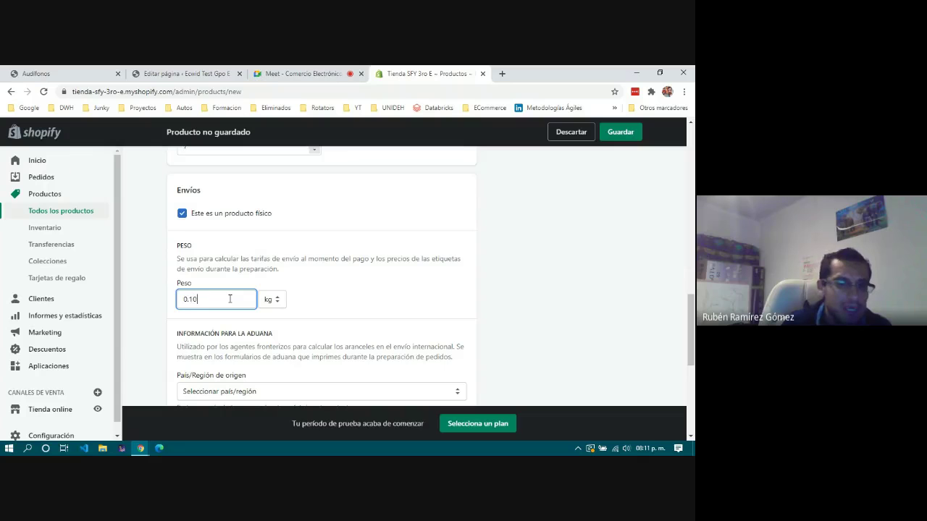
click(364, 311)
scroll(364, 311, down, 2)
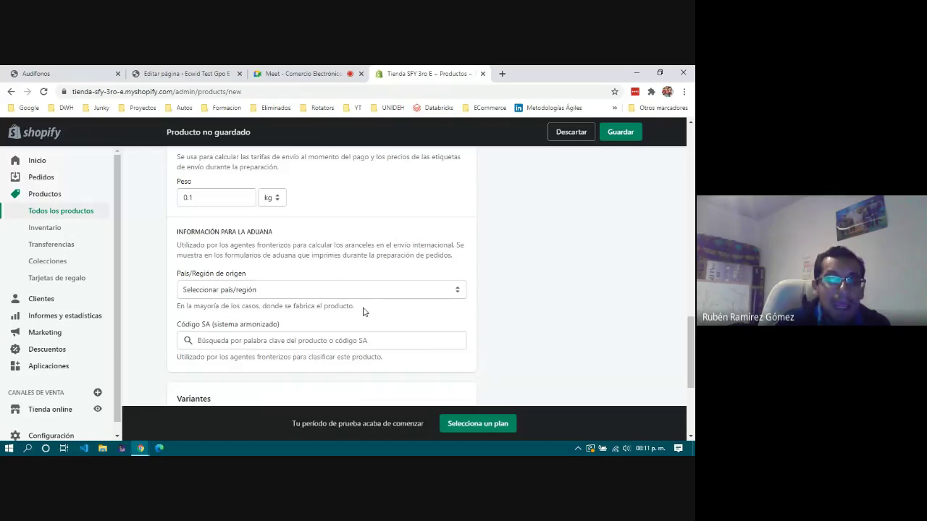
scroll(300, 250, down, 1)
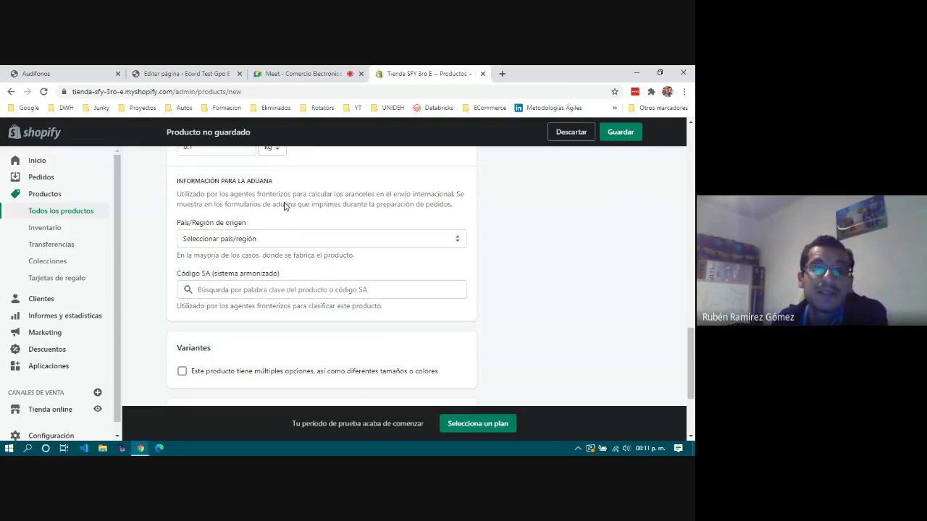
drag(177, 193, 294, 200)
click(328, 205)
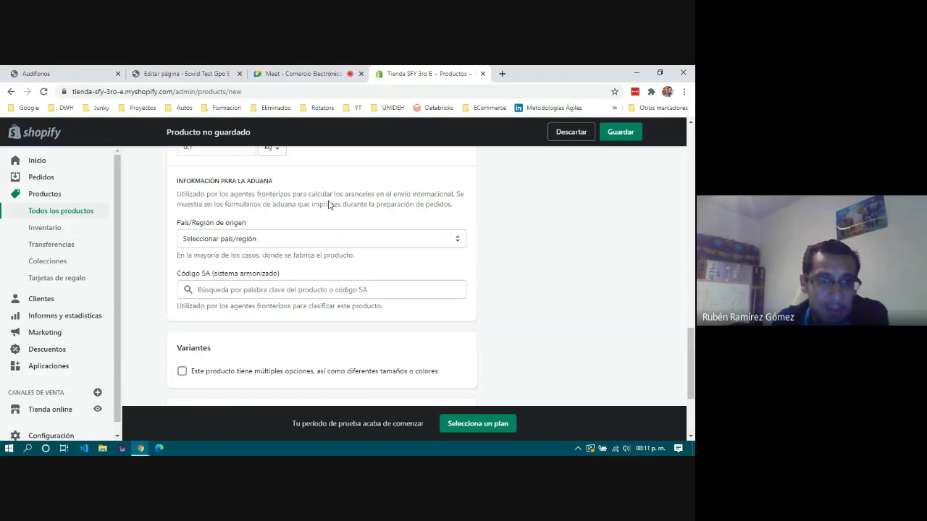
click(311, 240)
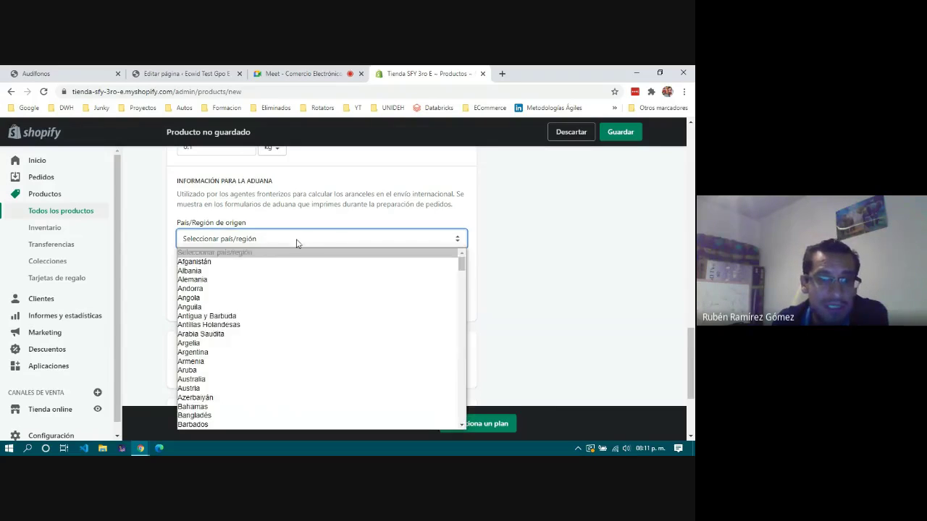
click(148, 257)
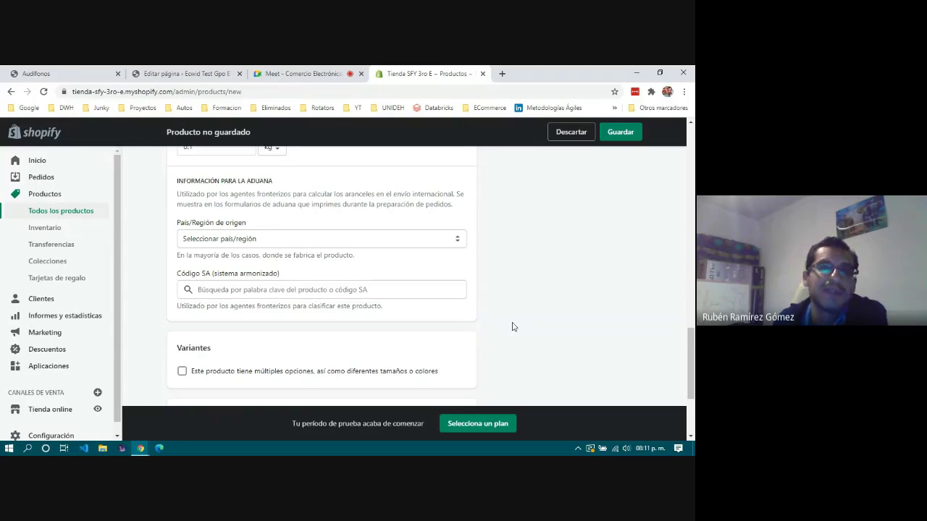
scroll(512, 327, down, 1)
scroll(512, 327, up, 2)
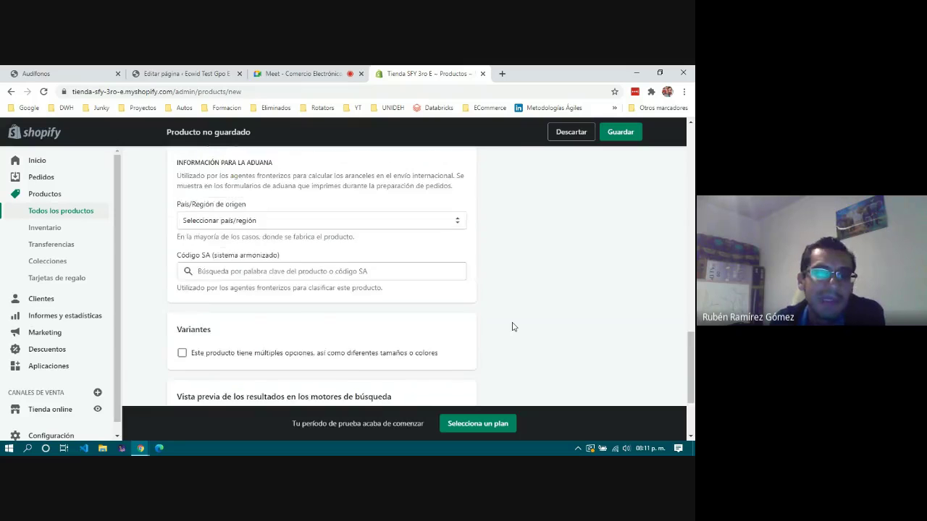
drag(195, 245, 365, 266)
click(364, 267)
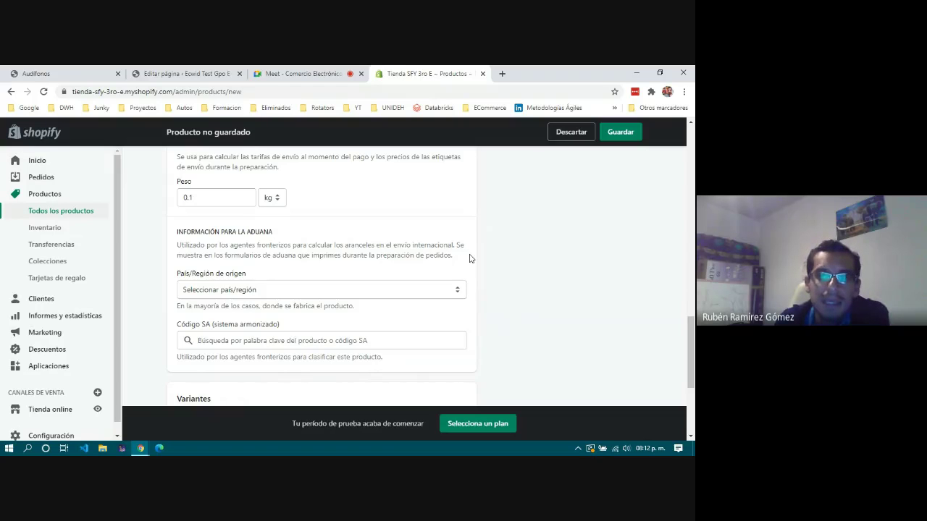
scroll(469, 259, down, 3)
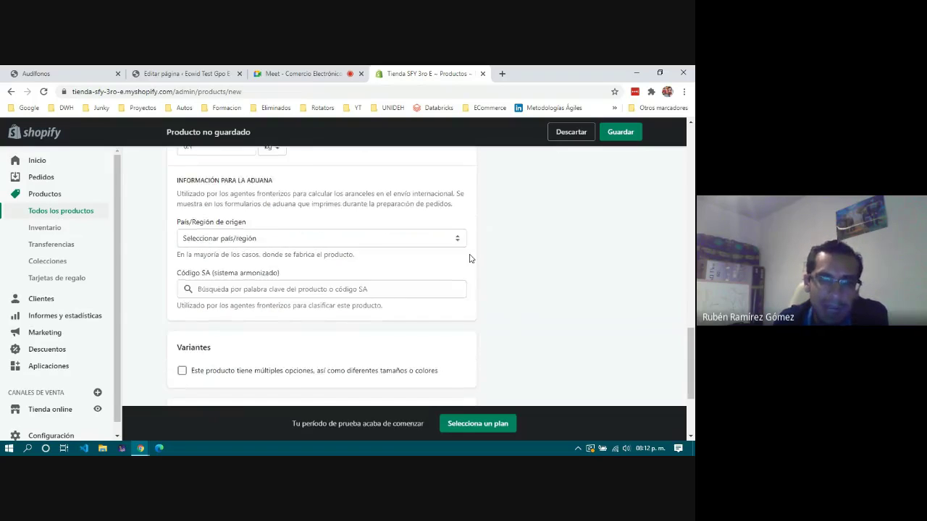
scroll(470, 258, up, 1)
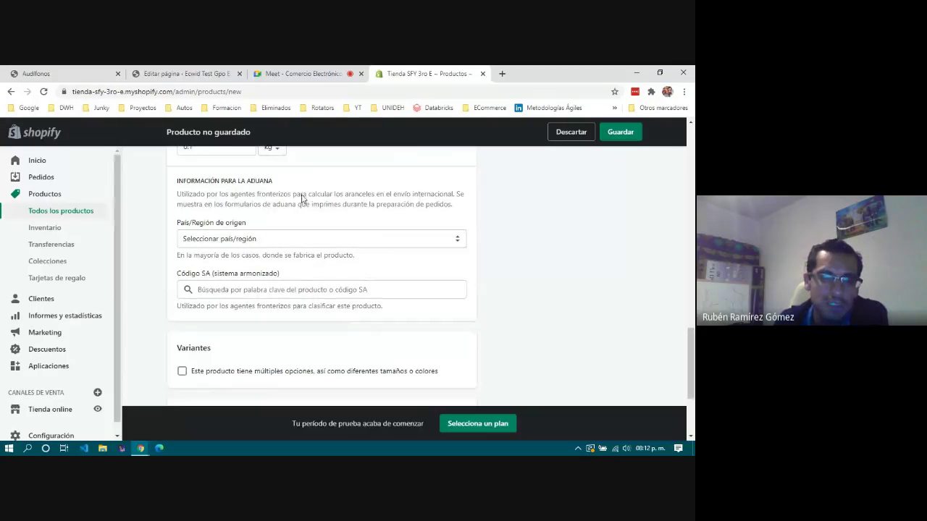
scroll(319, 202, down, 1)
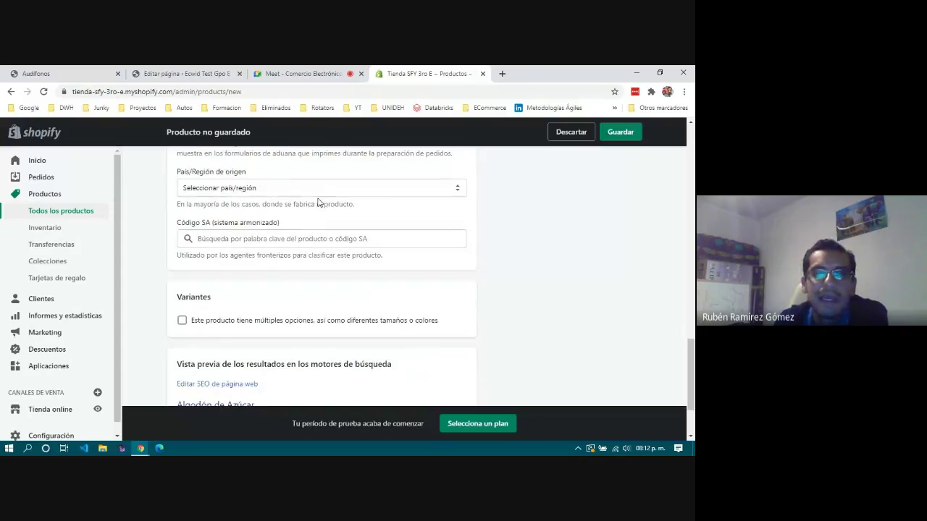
scroll(323, 209, down, 2)
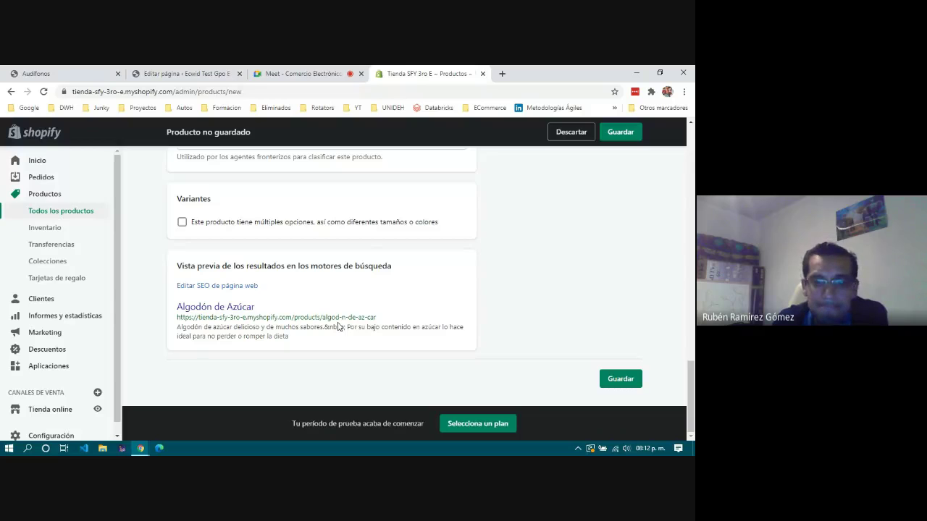
scroll(338, 327, up, 15)
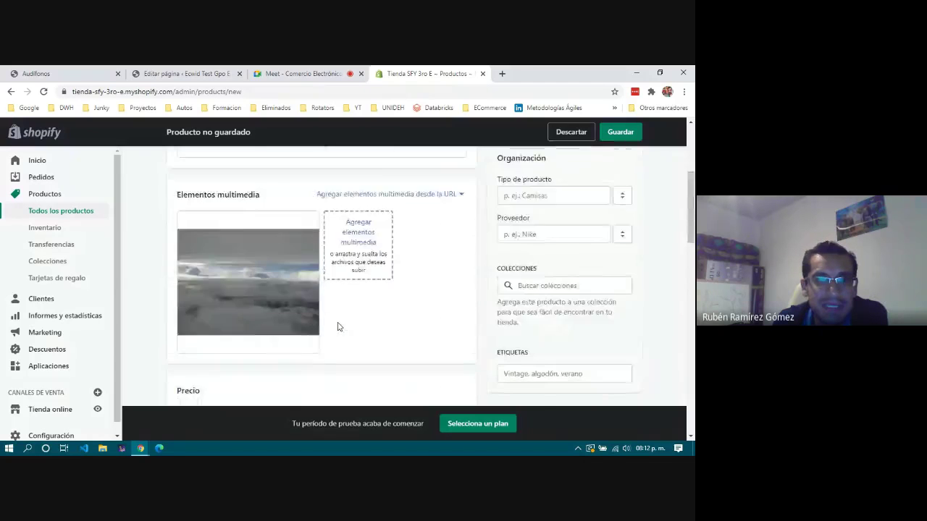
Save Algodón de Azúcar as the store's first active product.
click(623, 132)
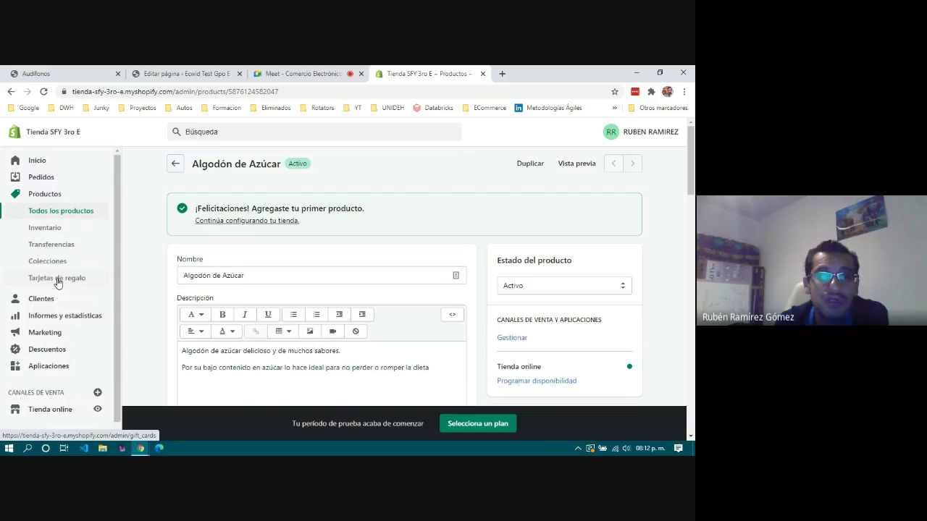
scroll(58, 282, down, 1)
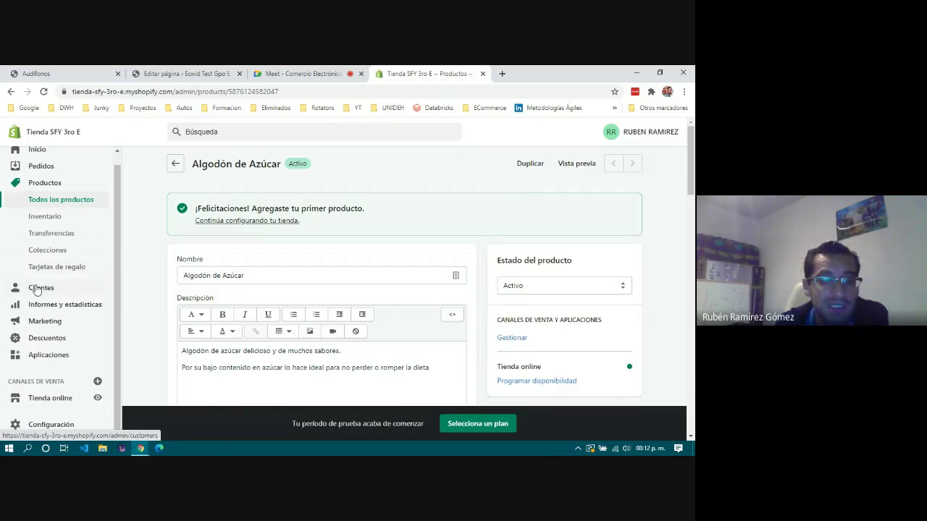
Review the Informes y estadísticas dashboard and the Marketing overview.
click(46, 304)
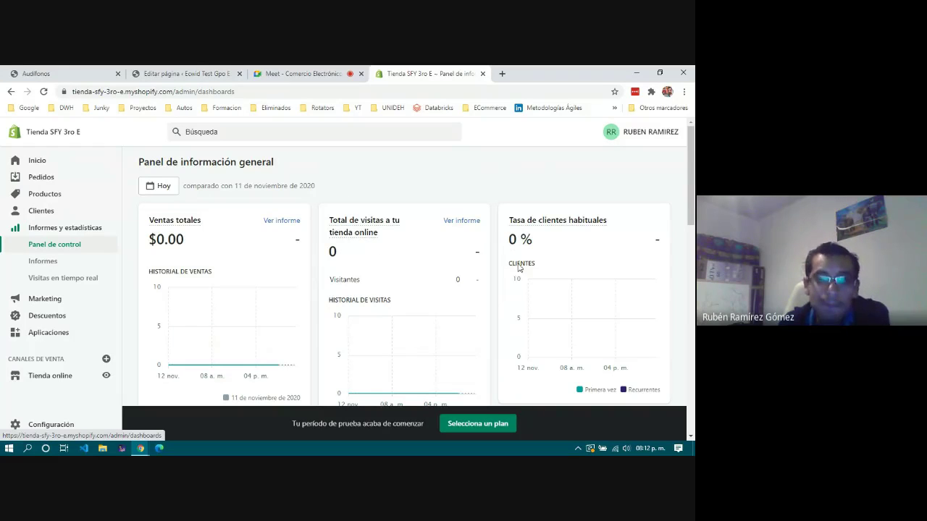
scroll(248, 280, down, 5)
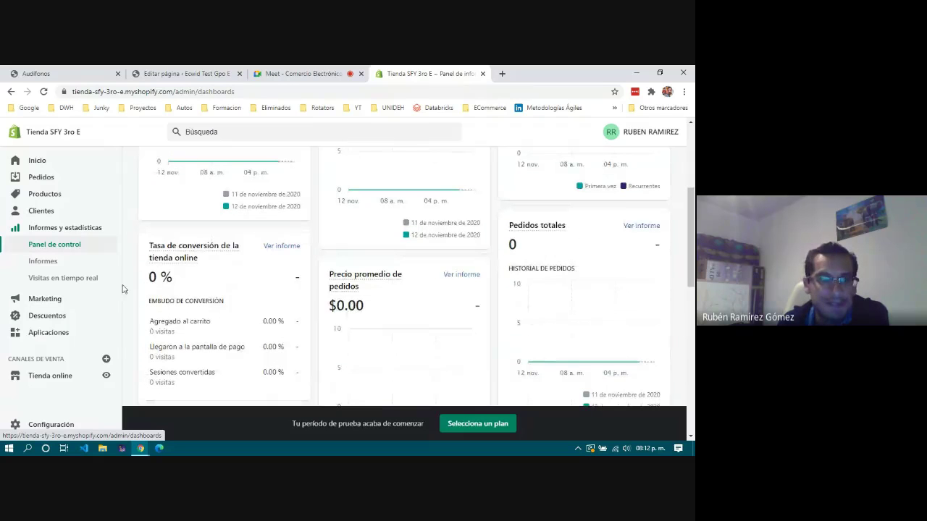
scroll(435, 300, down, 10)
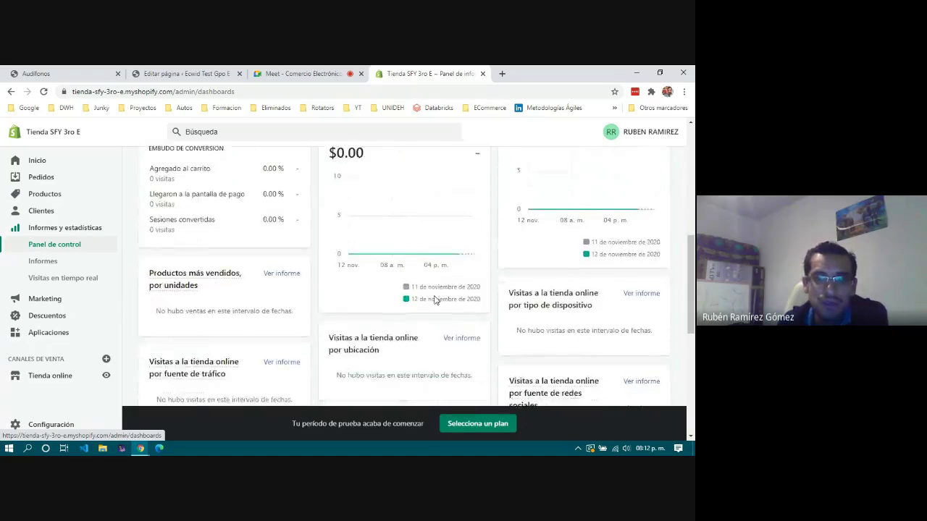
scroll(435, 300, down, 3)
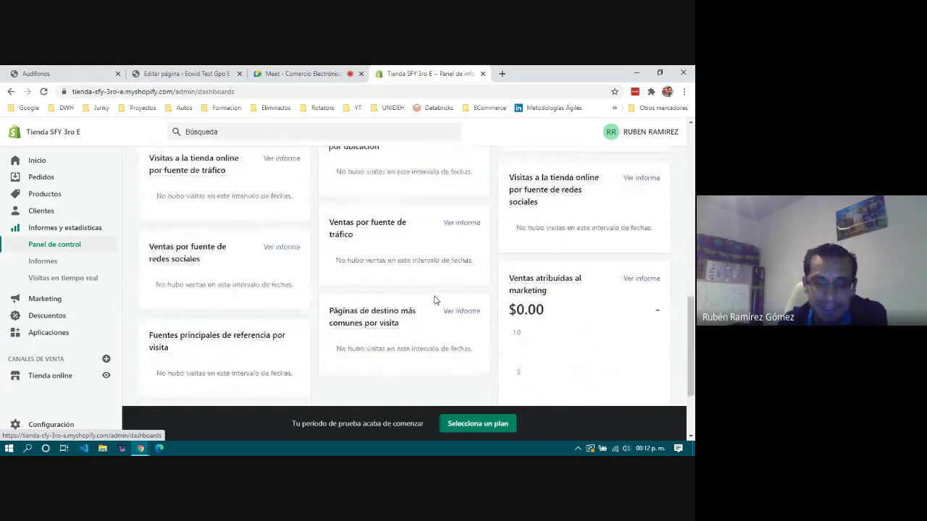
scroll(435, 300, up, 12)
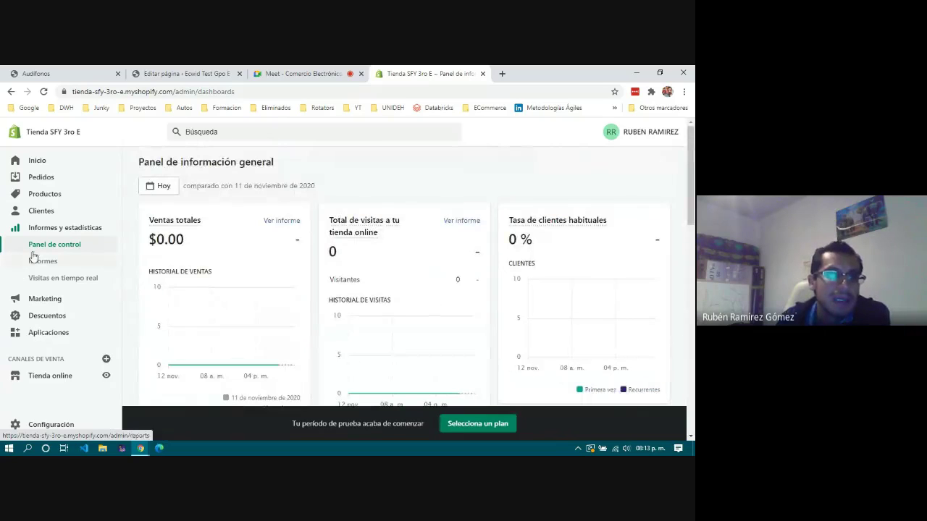
click(45, 300)
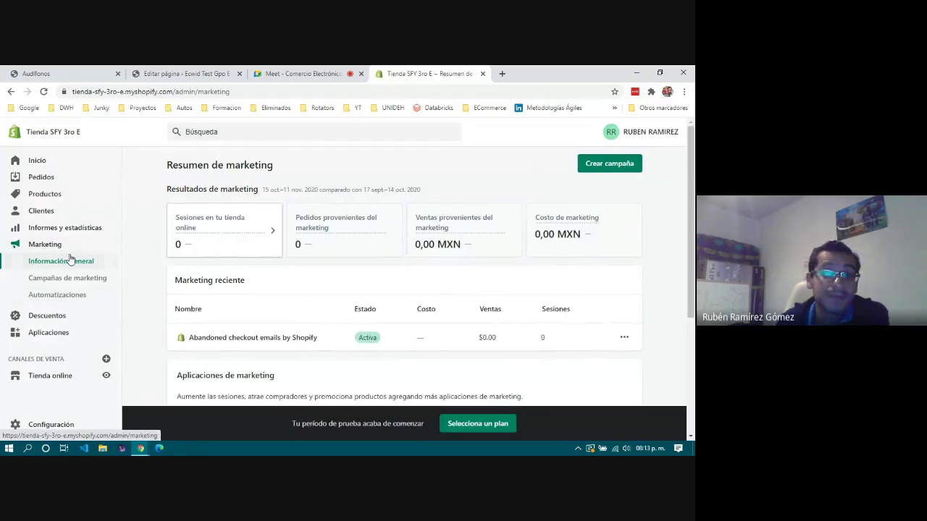
scroll(61, 279, down, 1)
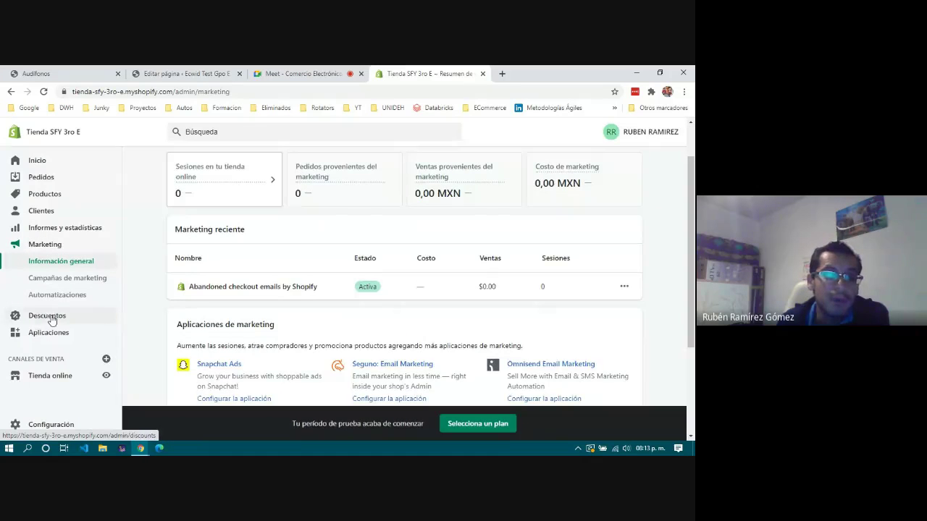
Open Descuentos and look over the empty discount codes page.
click(51, 318)
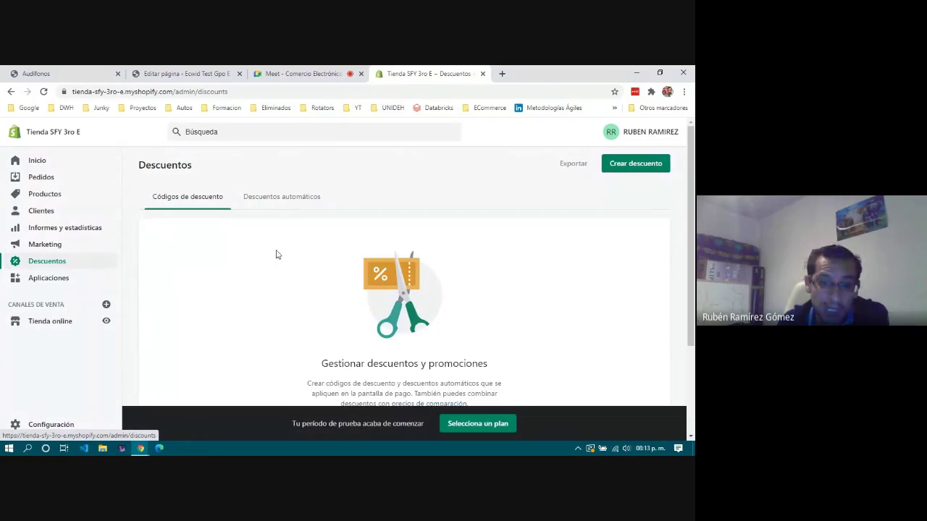
scroll(283, 262, down, 3)
scroll(283, 262, up, 3)
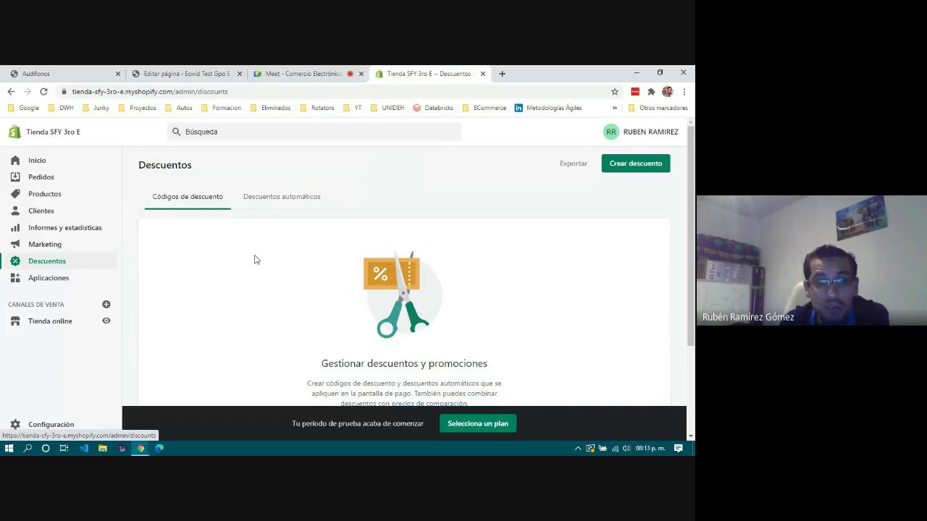
scroll(323, 269, down, 2)
scroll(323, 269, down, 1)
scroll(350, 252, up, 3)
scroll(349, 251, up, 1)
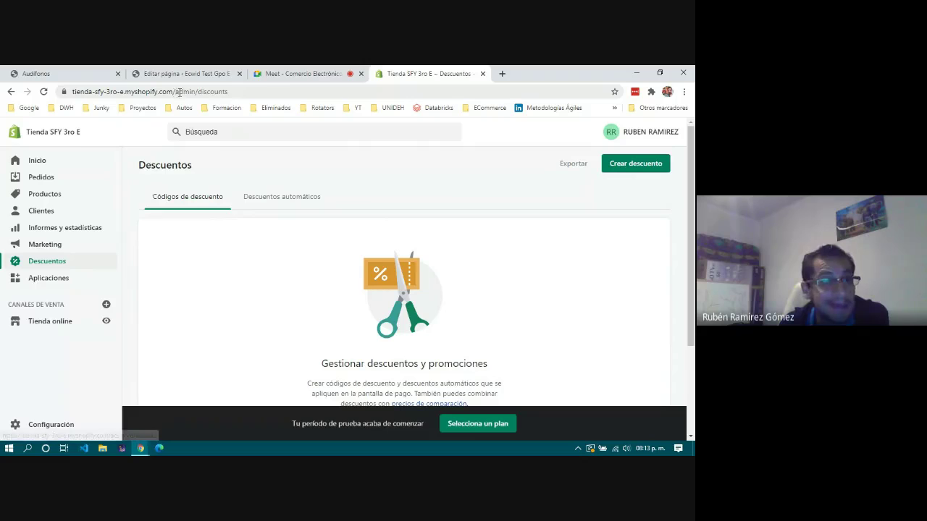
scroll(390, 315, down, 1)
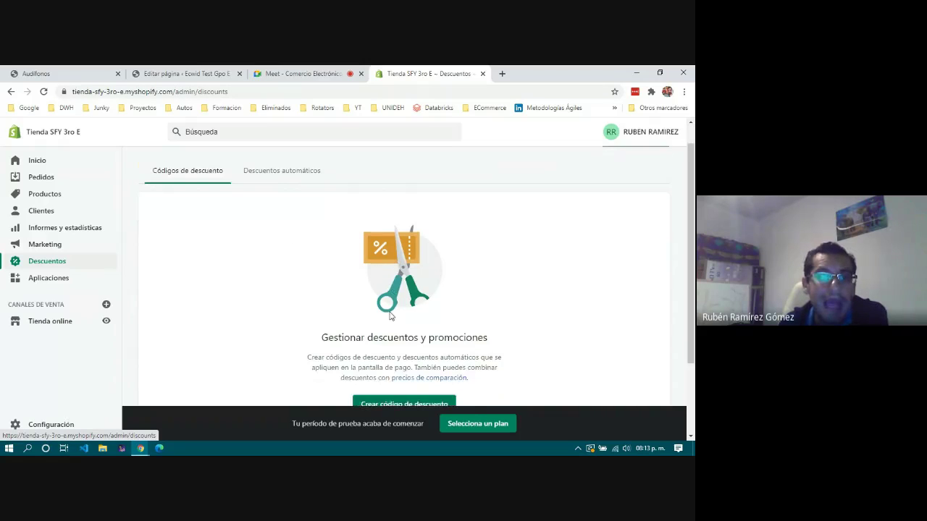
scroll(390, 315, down, 2)
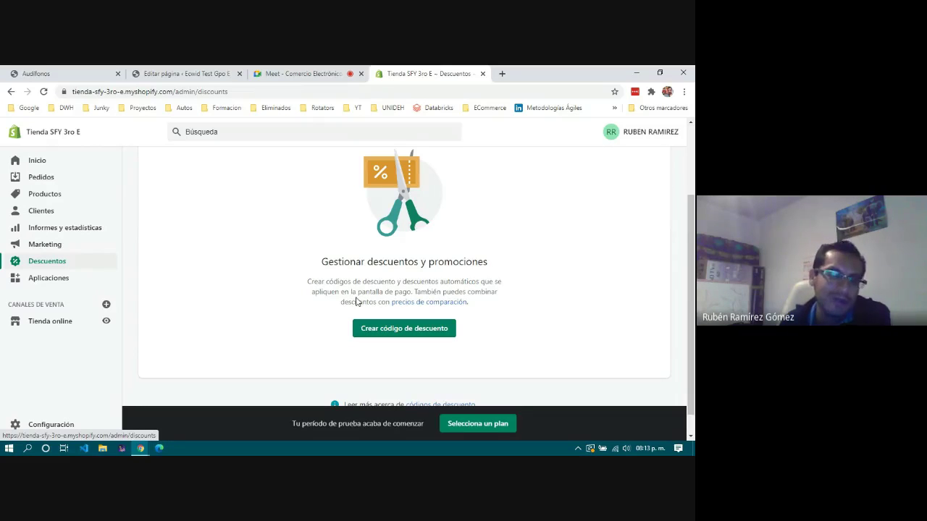
scroll(356, 301, up, 3)
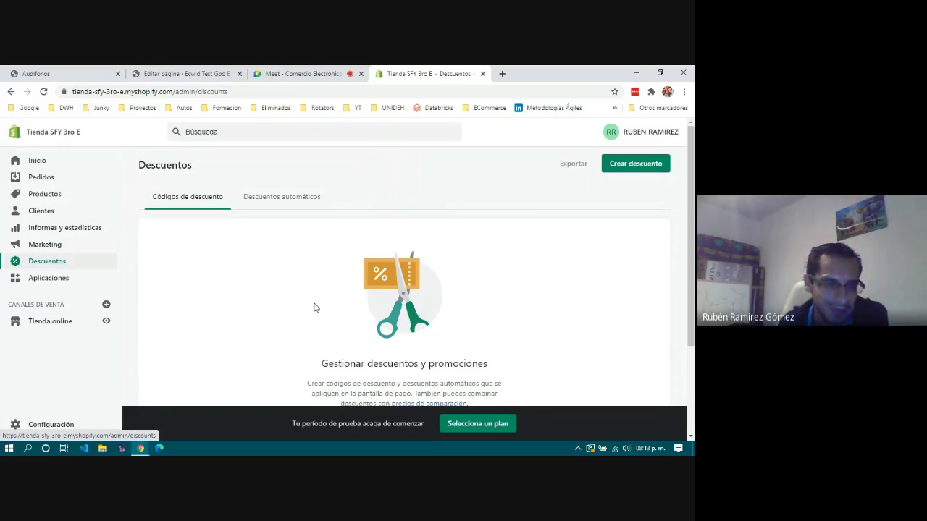
Browse the Aplicaciones recommendations under Vender, Inventario, Minorista and Marketing.
click(43, 282)
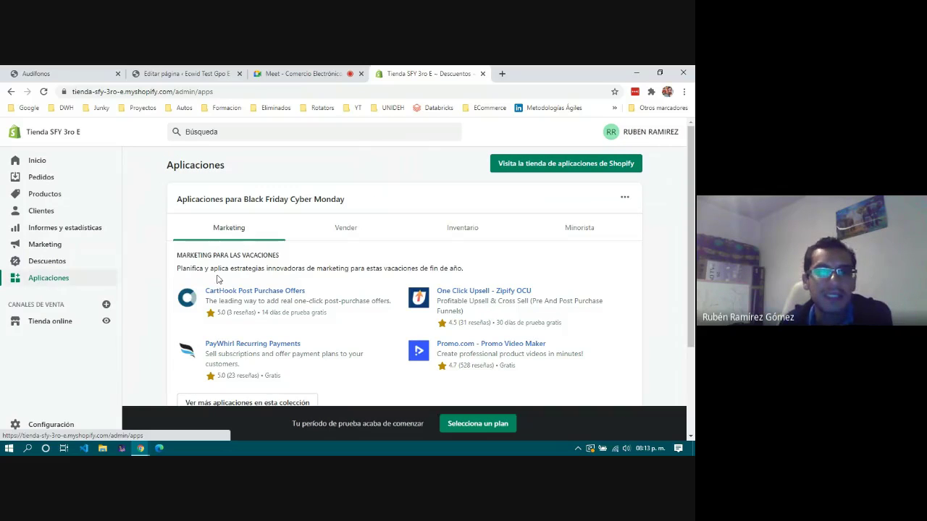
scroll(400, 328, down, 1)
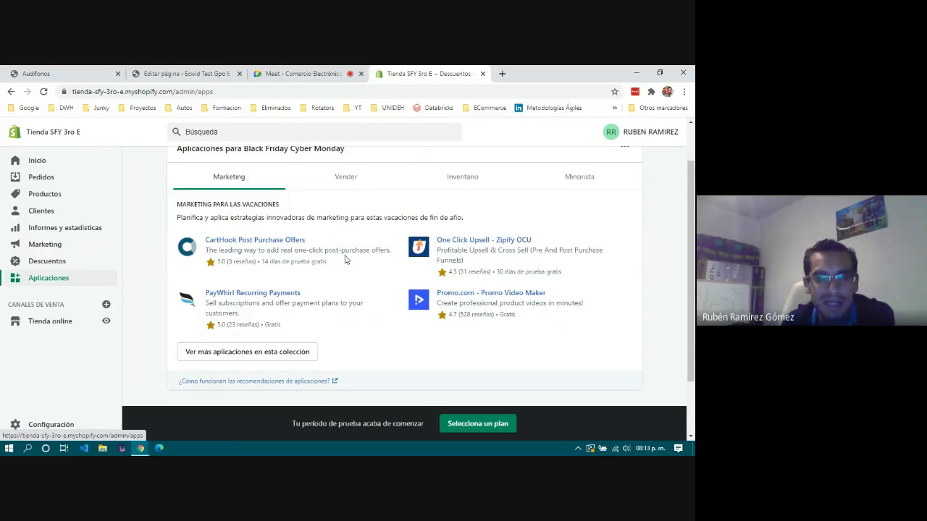
click(352, 176)
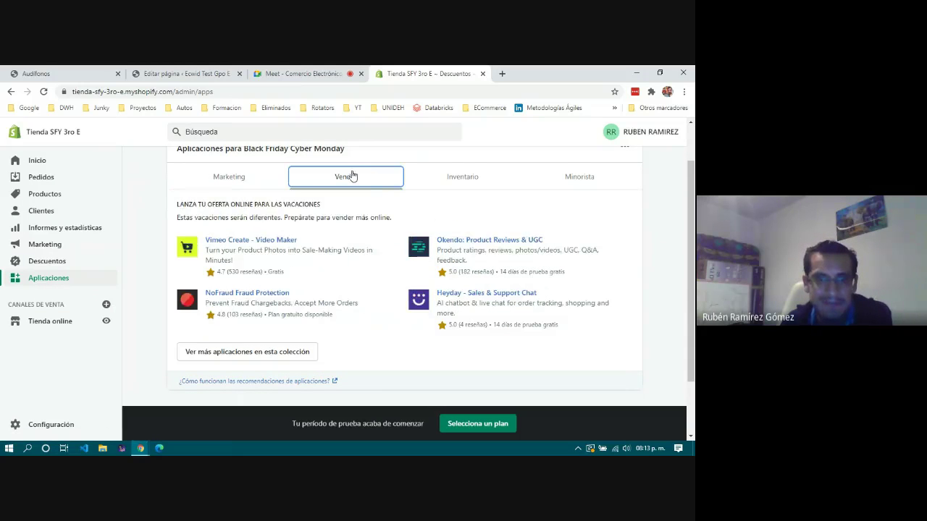
click(455, 178)
click(583, 180)
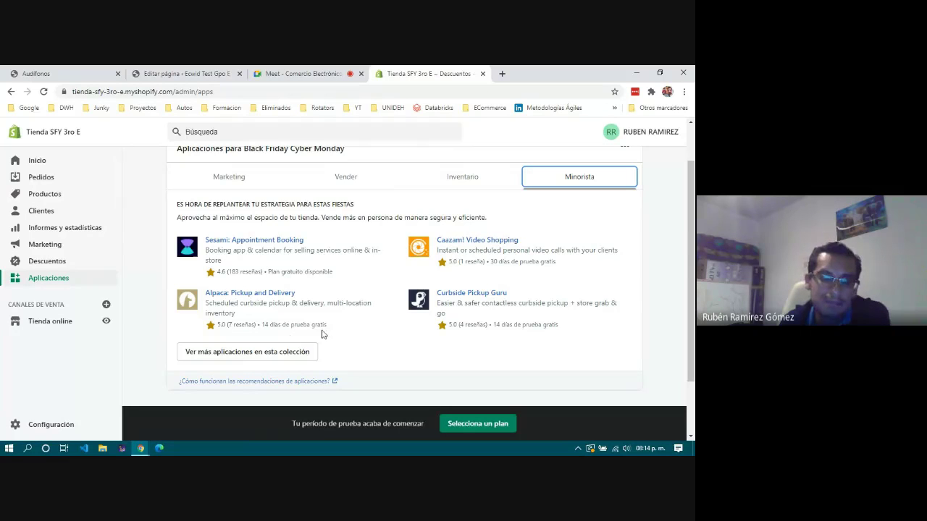
click(341, 181)
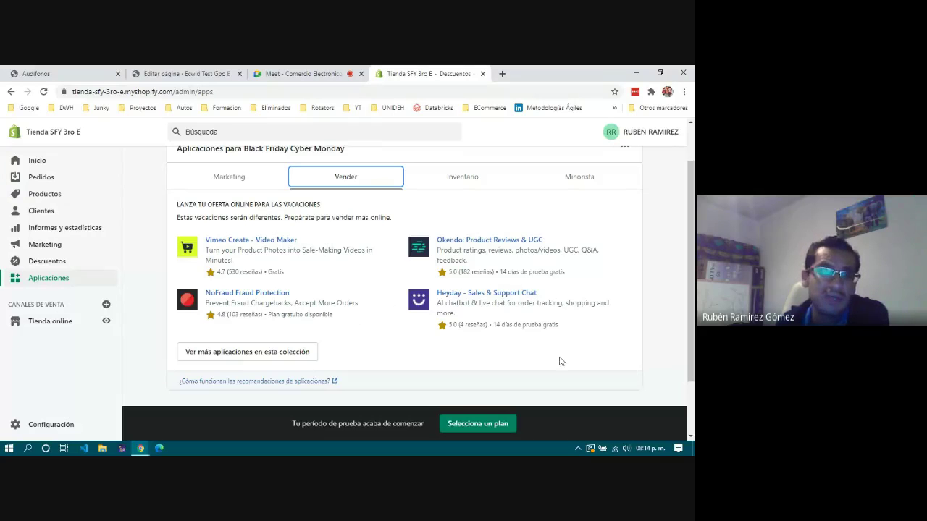
click(228, 180)
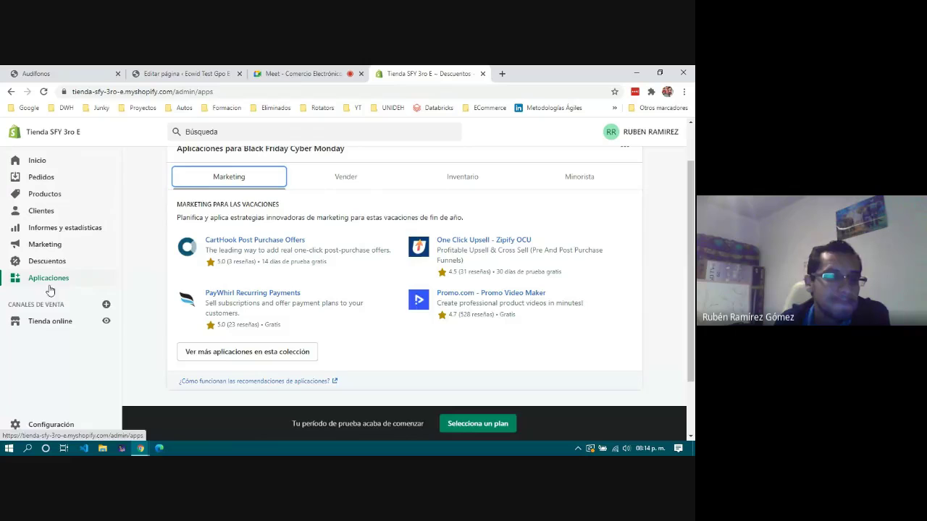
scroll(51, 305, down, 2)
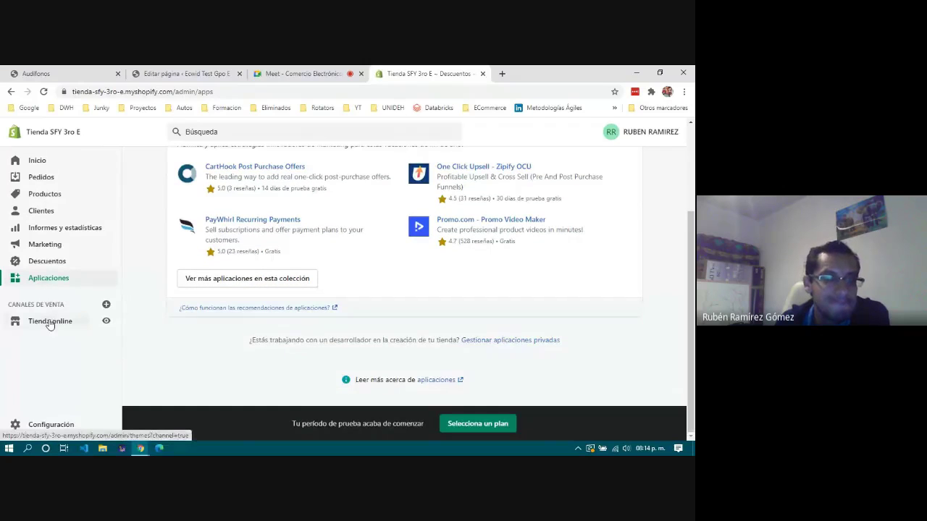
Open the Tienda online Temas page, select the store's address, and start a new tab.
click(49, 322)
scroll(49, 325, down, 1)
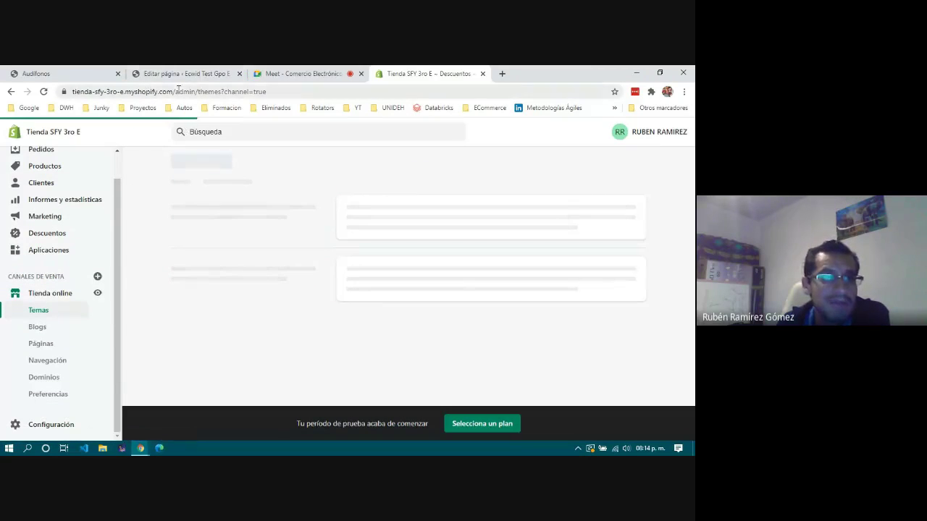
drag(171, 92, 70, 91)
key(ctrl+c)
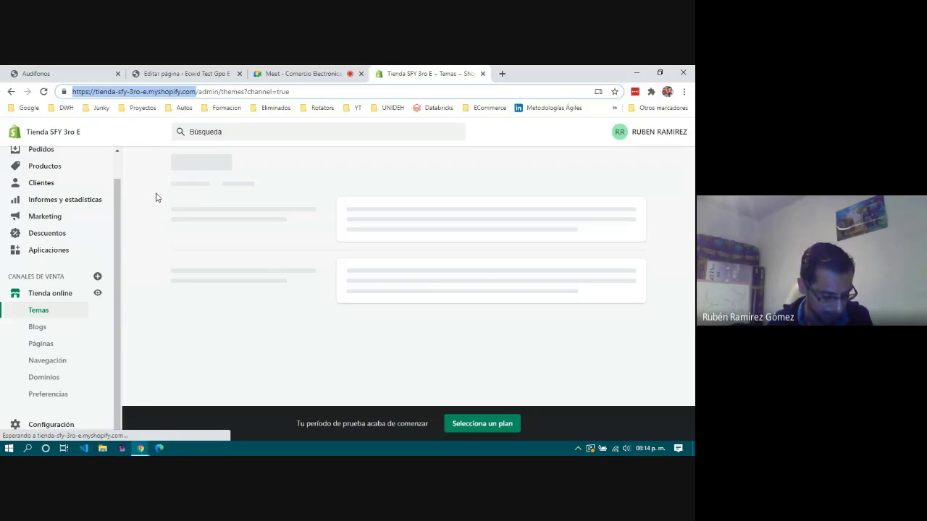
click(502, 73)
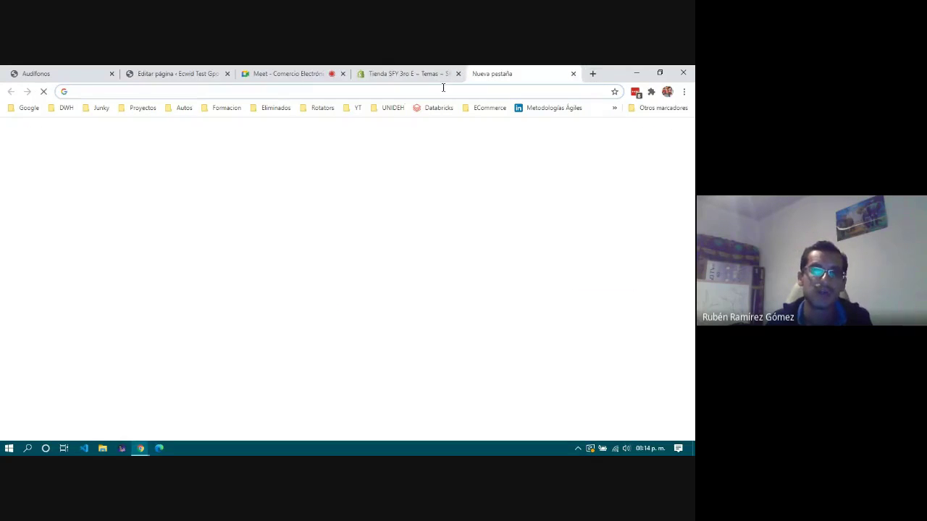
Load the Tienda SFY 3RO E myshopify storefront, scroll through it, and return to Temas.
key(ctrl+v)
key(Return)
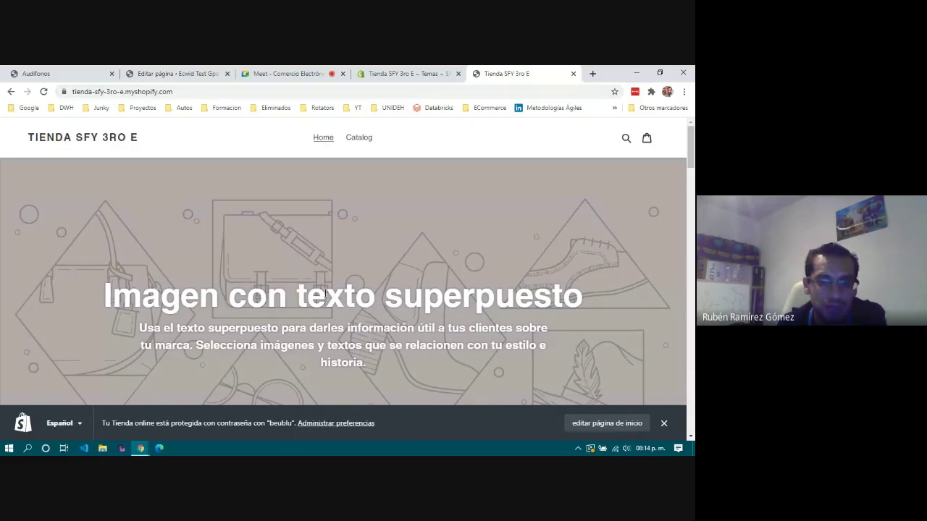
scroll(347, 290, down, 10)
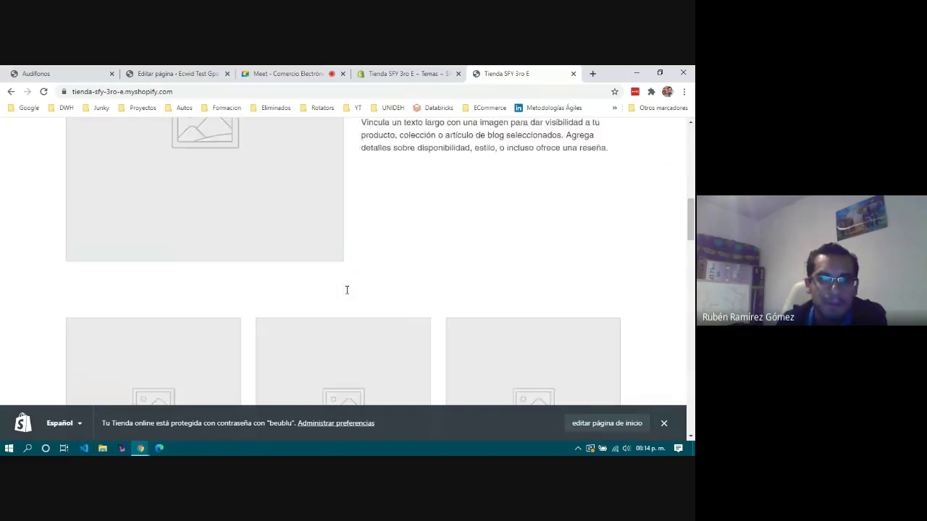
scroll(346, 295, down, 15)
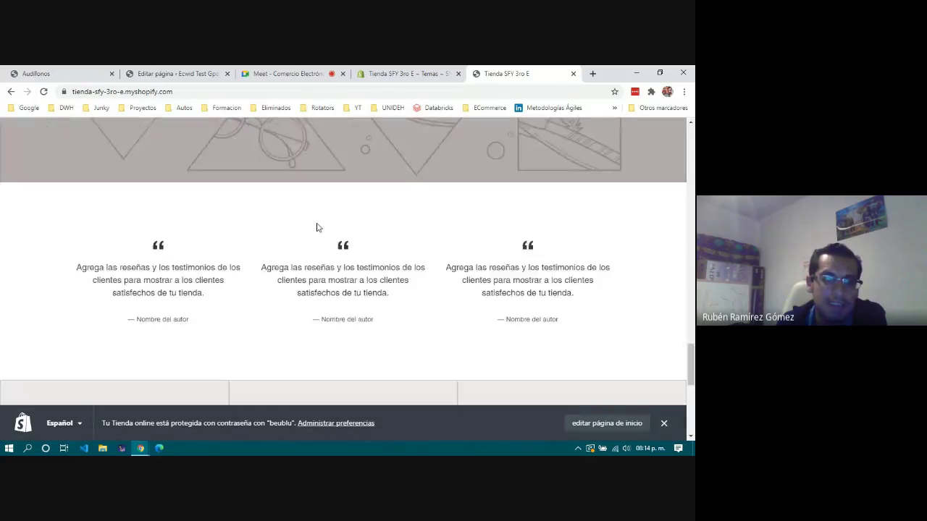
scroll(313, 251, up, 15)
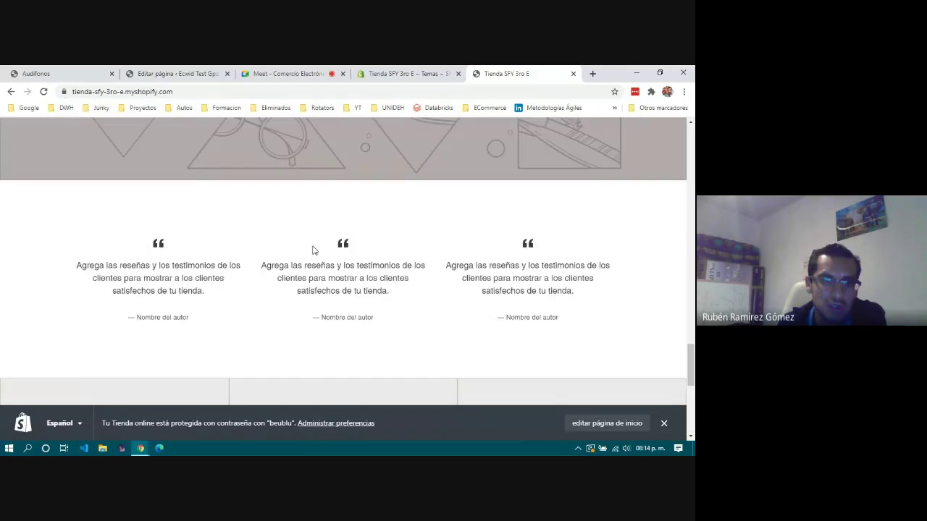
scroll(272, 283, up, 10)
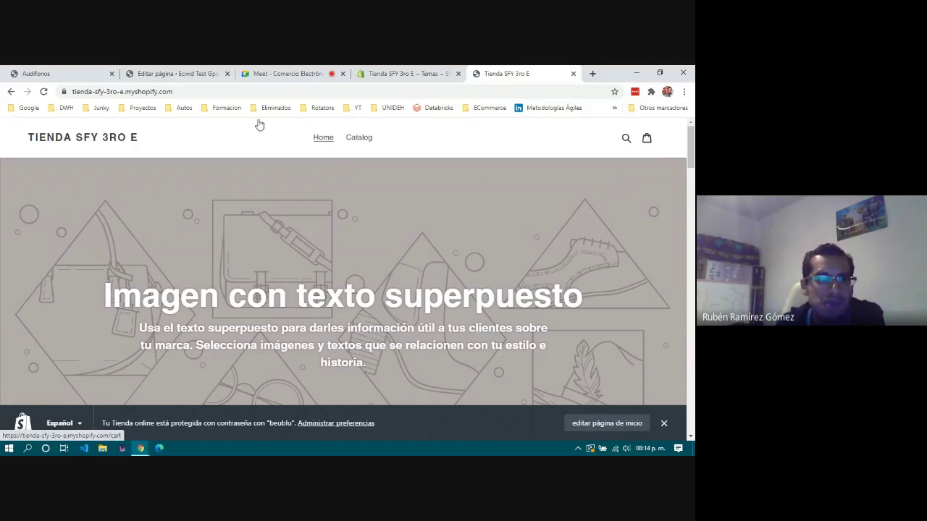
click(422, 75)
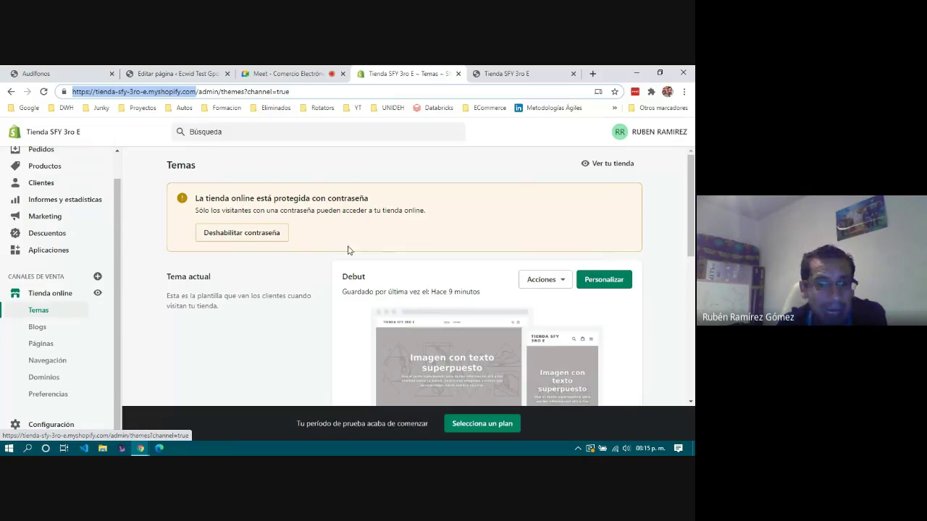
click(487, 75)
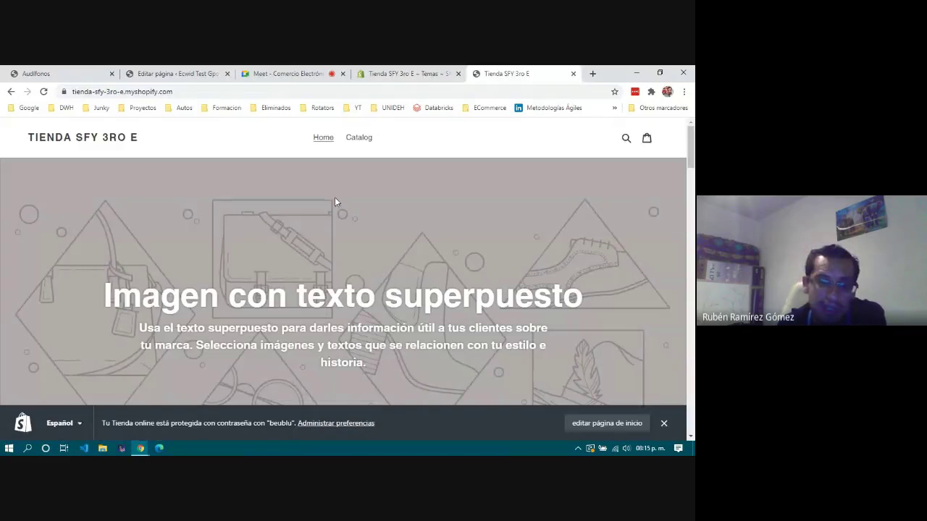
scroll(407, 272, down, 5)
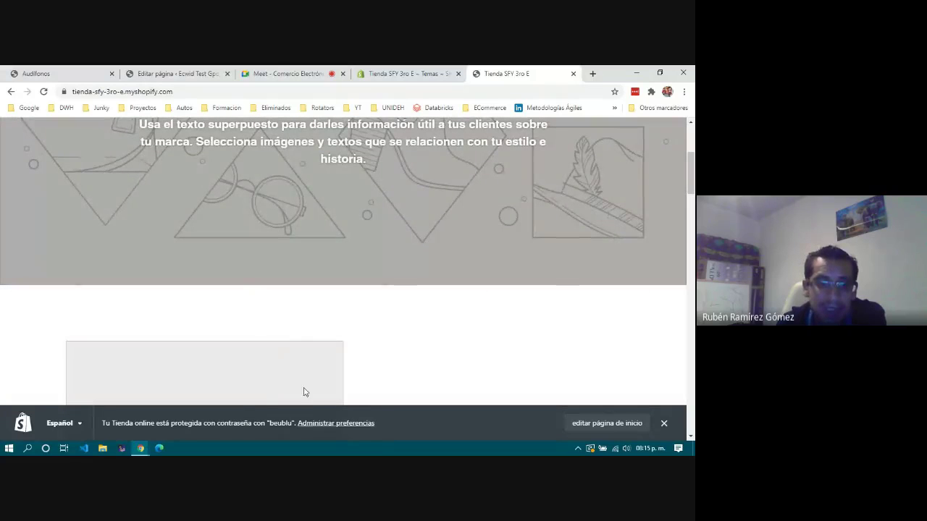
drag(271, 421, 291, 423)
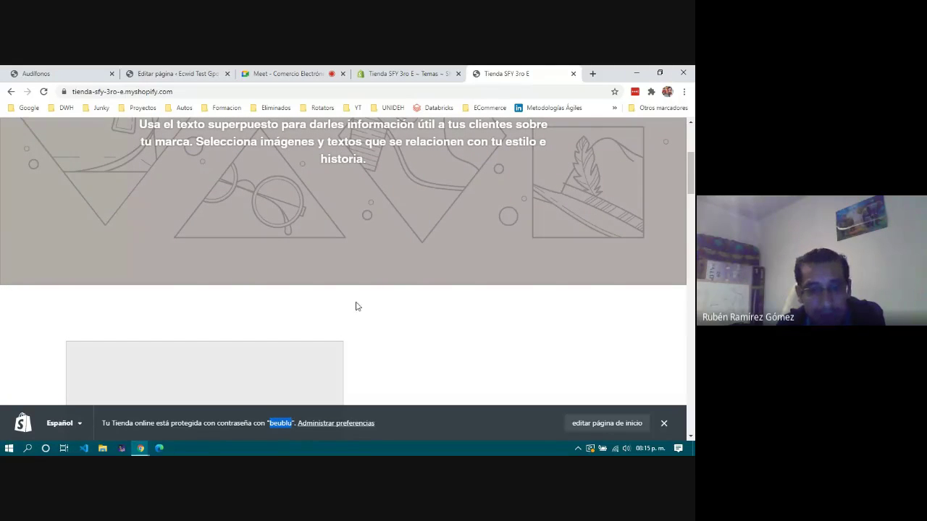
scroll(356, 307, up, 5)
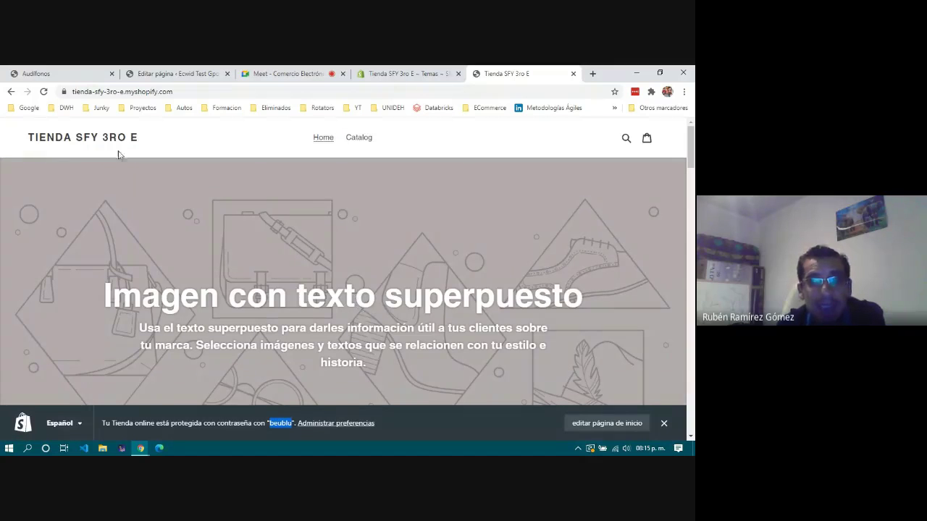
scroll(485, 329, down, 15)
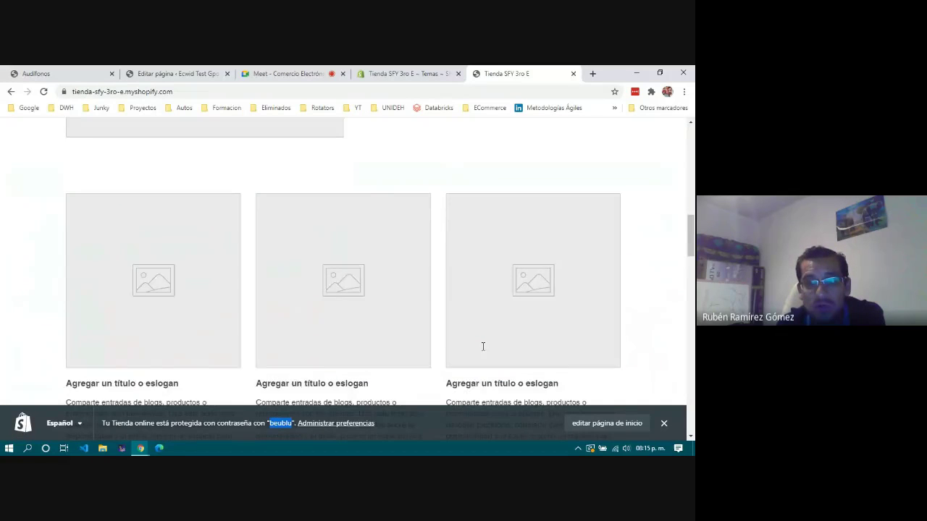
scroll(483, 347, down, 3)
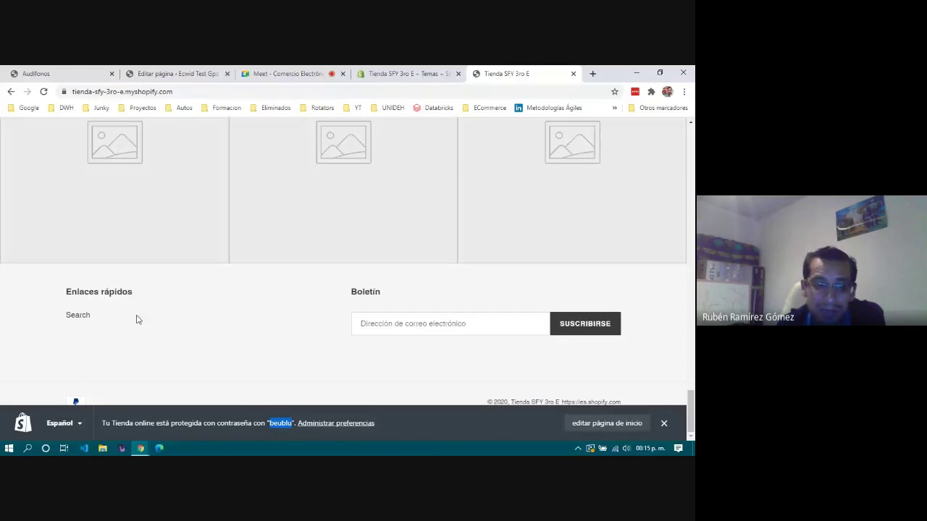
scroll(307, 319, up, 10)
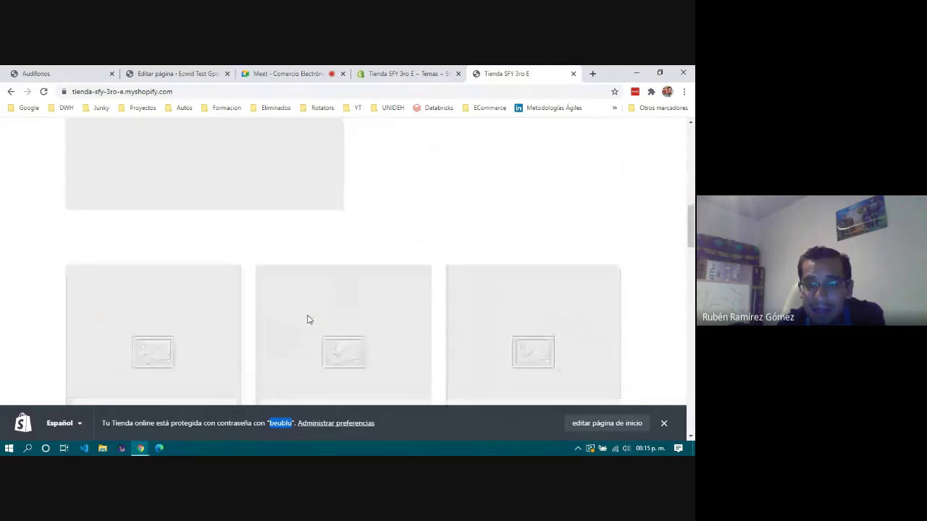
scroll(308, 319, up, 5)
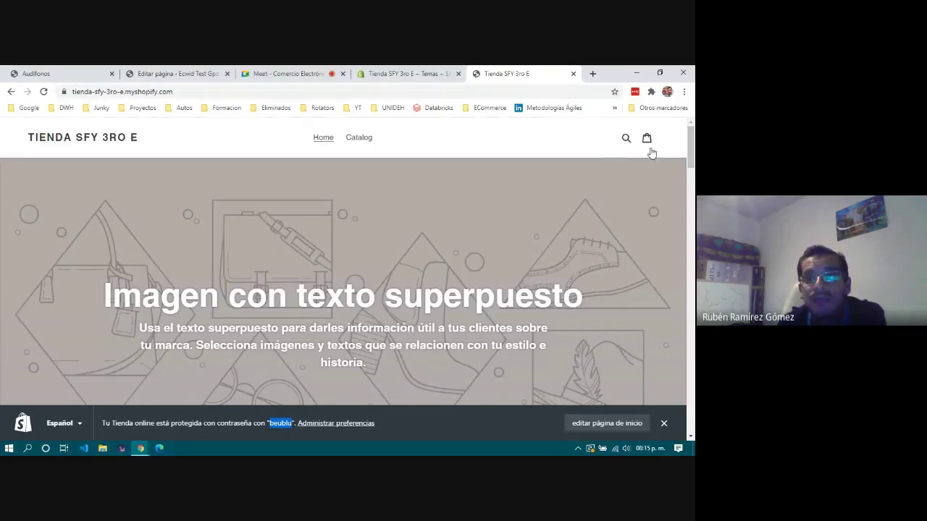
drag(104, 309, 415, 361)
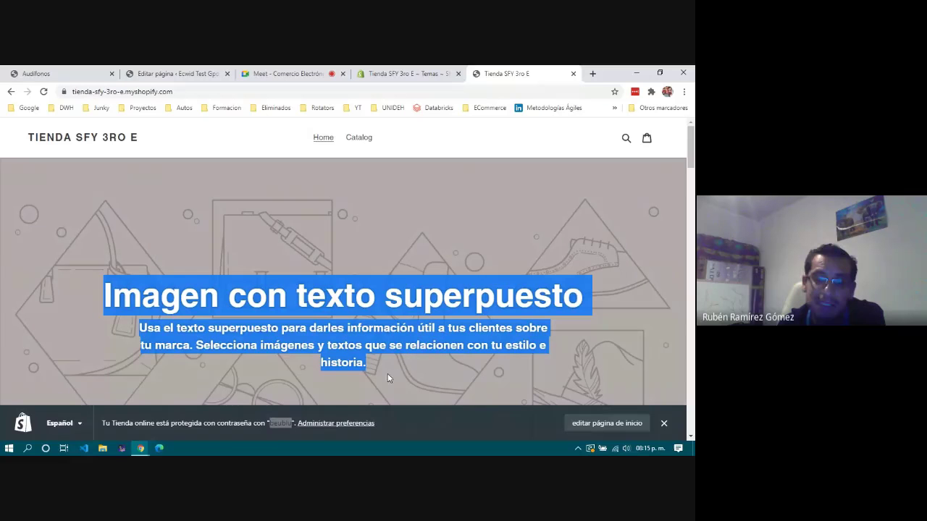
click(71, 427)
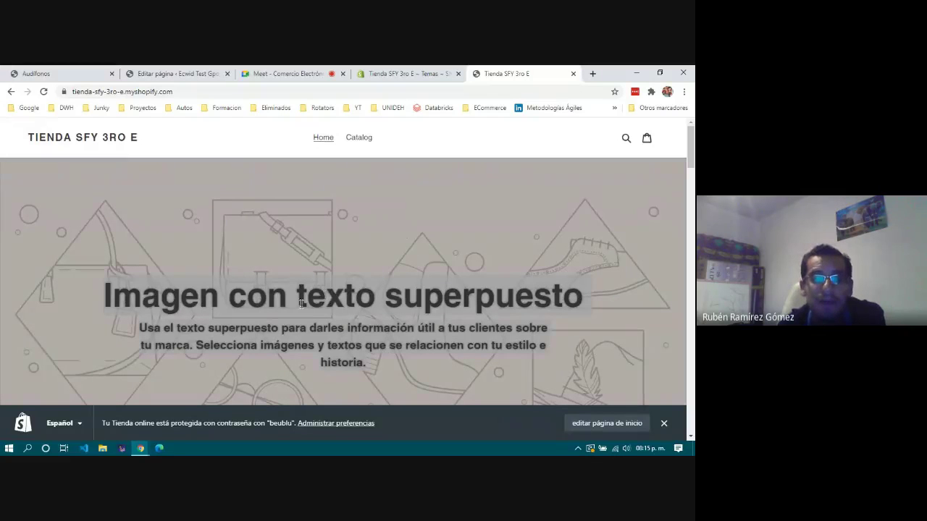
scroll(264, 322, down, 15)
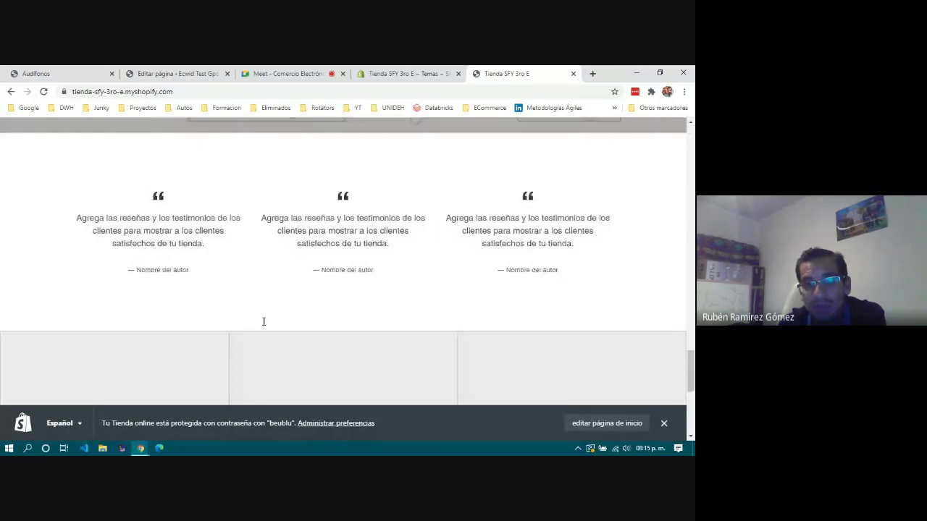
scroll(263, 322, up, 15)
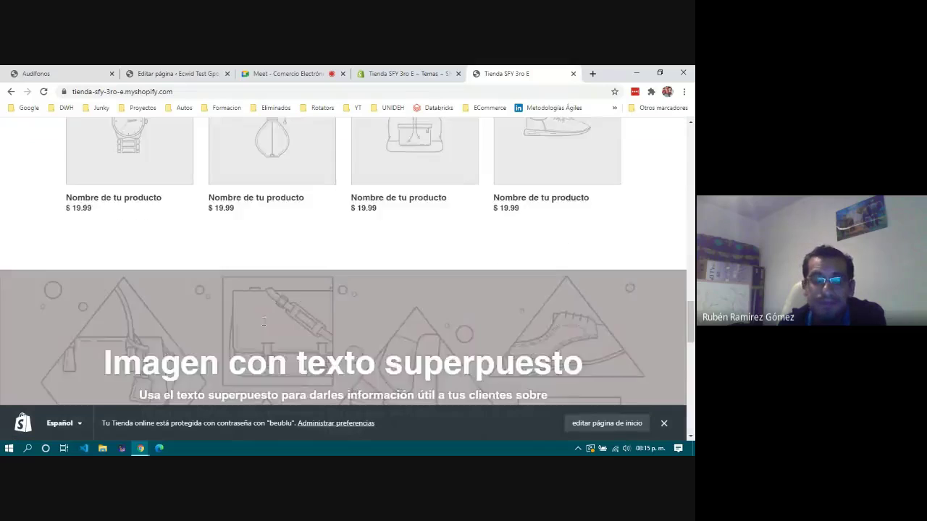
scroll(264, 321, up, 10)
click(397, 74)
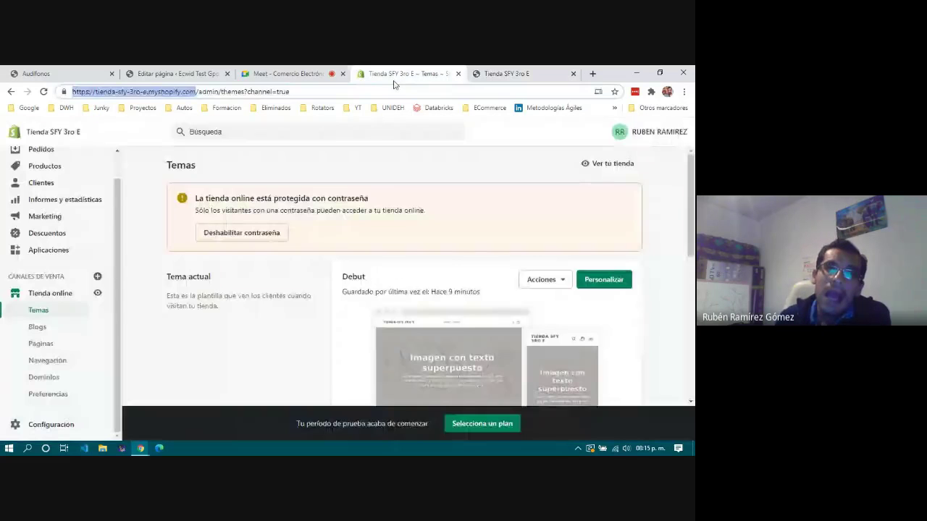
click(114, 295)
scroll(302, 310, down, 3)
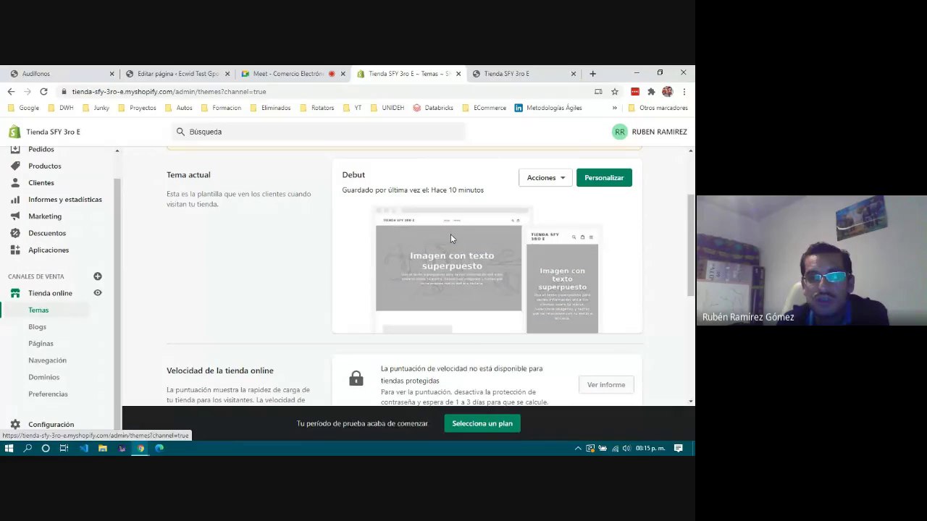
scroll(452, 265, down, 3)
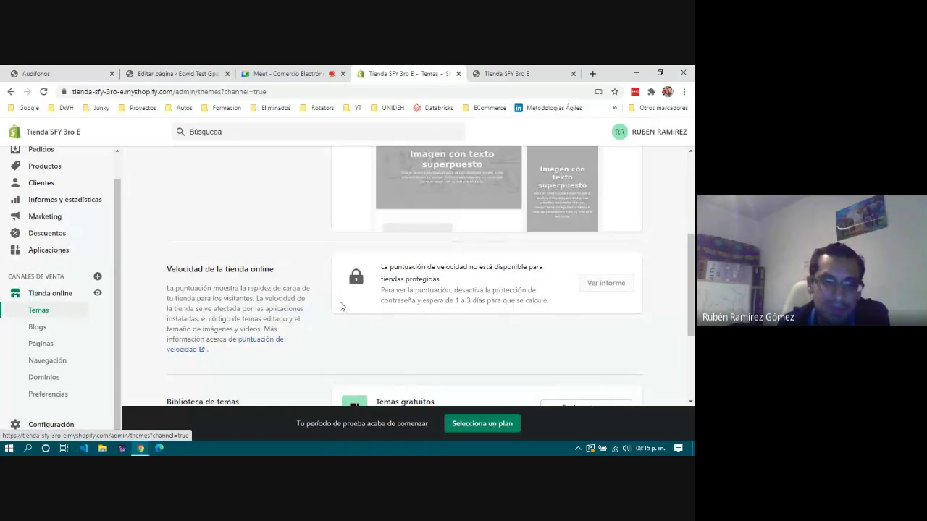
scroll(356, 316, down, 4)
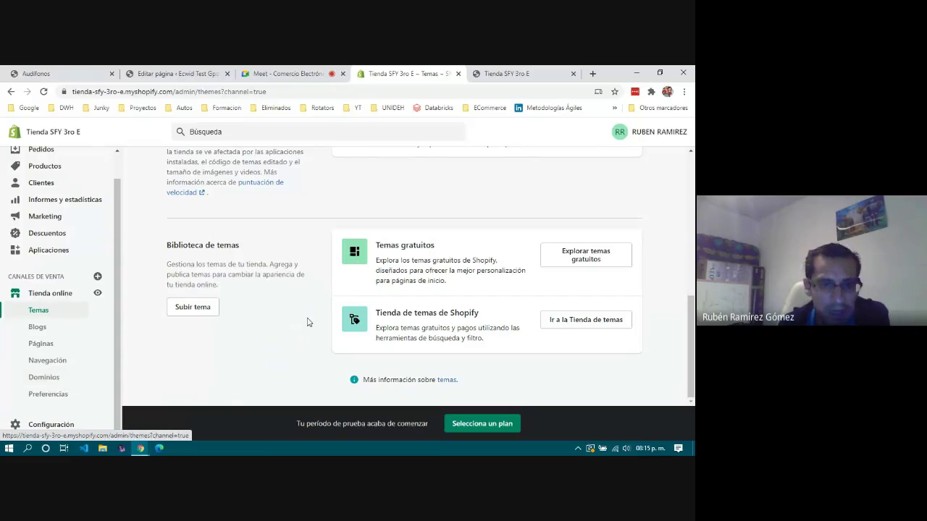
drag(376, 245, 458, 246)
drag(377, 313, 511, 316)
click(511, 316)
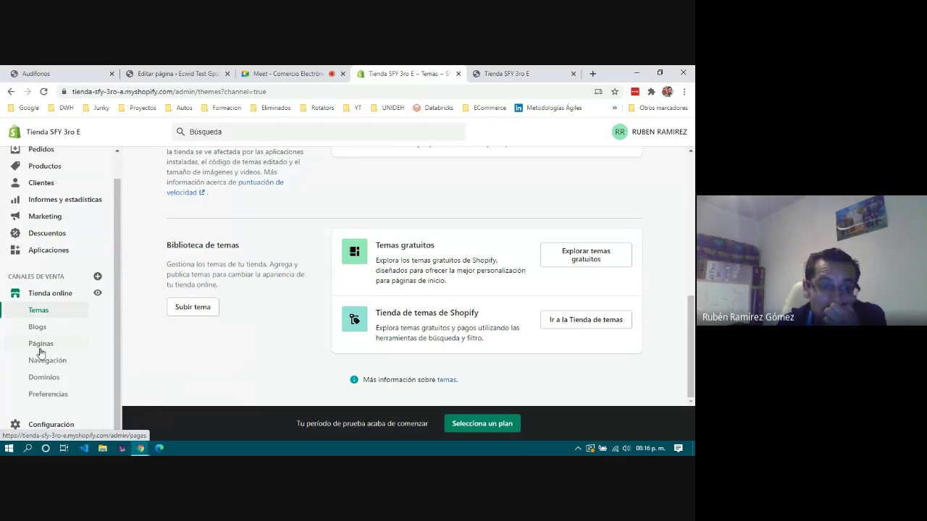
View the live storefront from the online store Themes page, then close the extra storefront tabs.
click(43, 397)
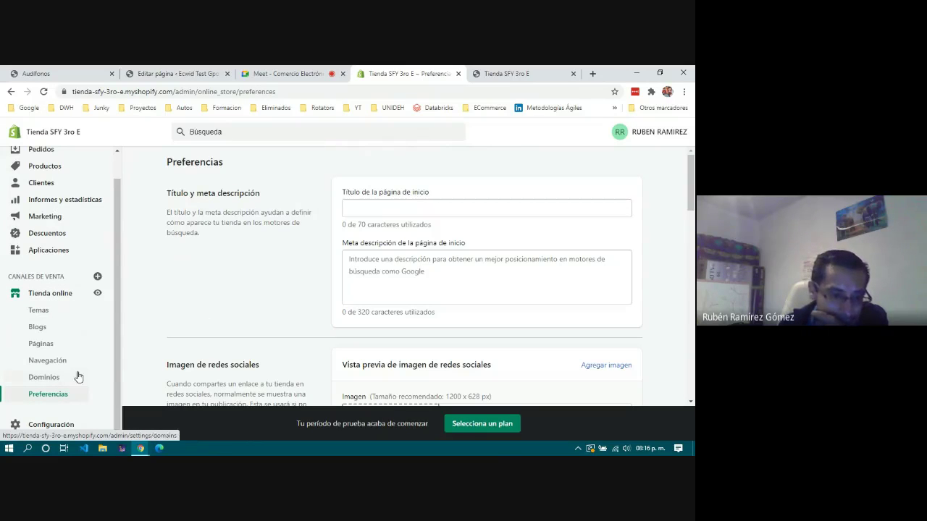
click(62, 297)
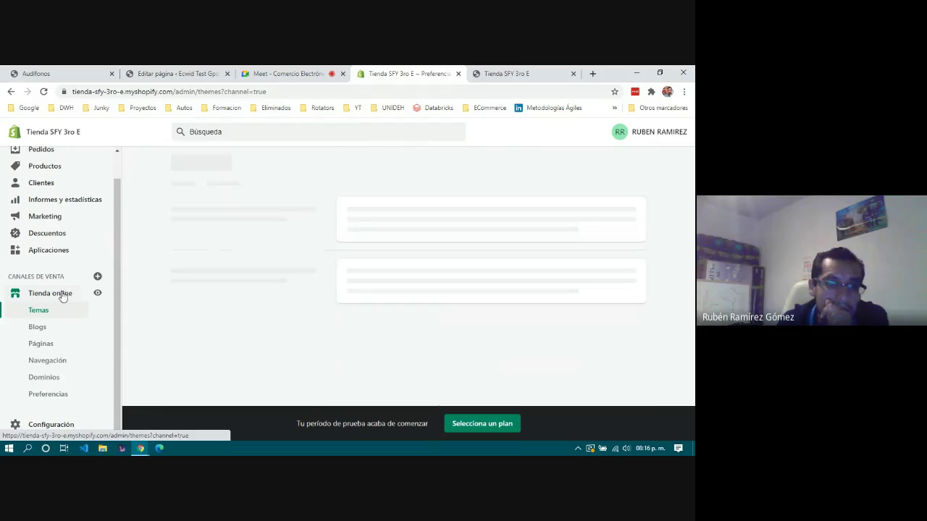
click(96, 294)
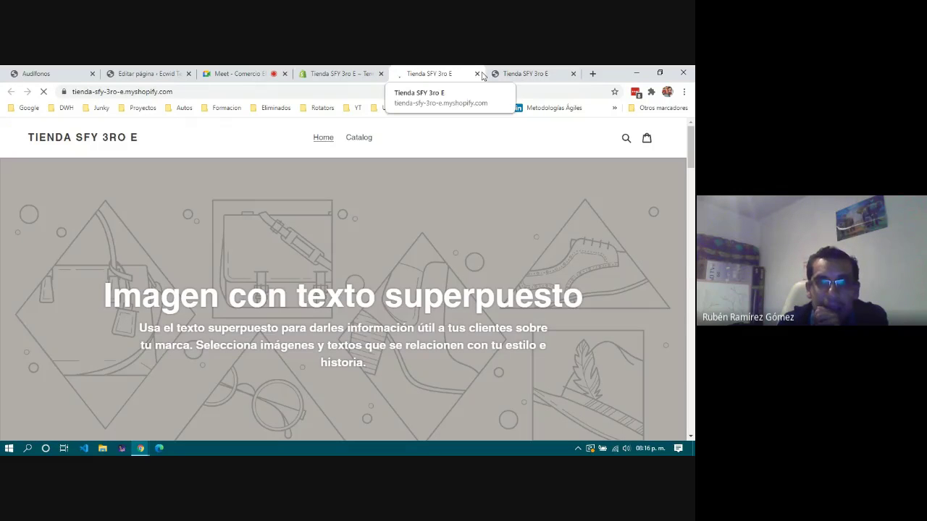
click(477, 74)
click(477, 73)
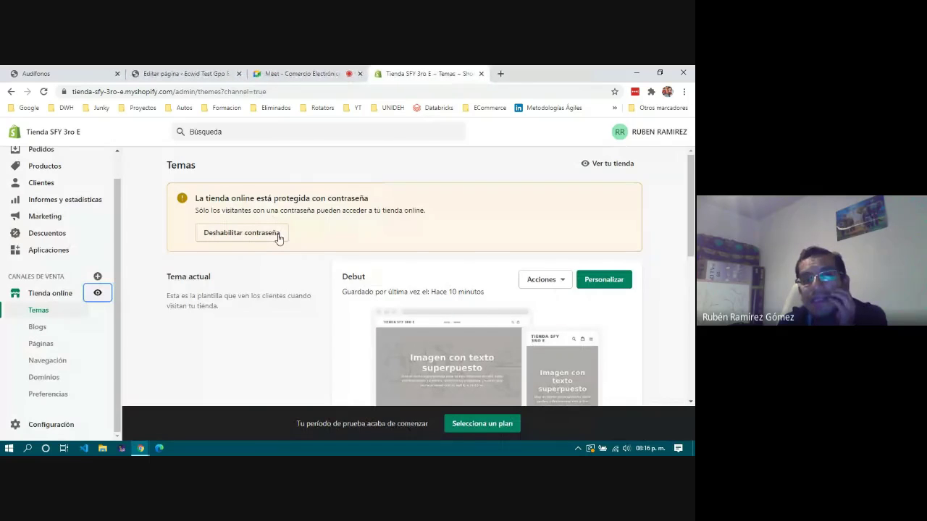
scroll(116, 167, up, 1)
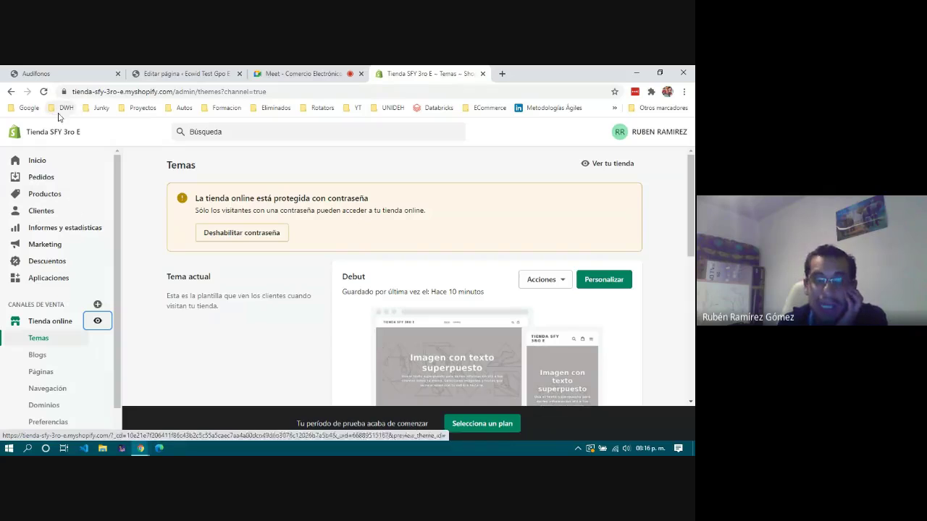
click(39, 73)
Scroll through the WordPress sample page, then return to the Shopify admin Temas tab.
scroll(376, 256, up, 5)
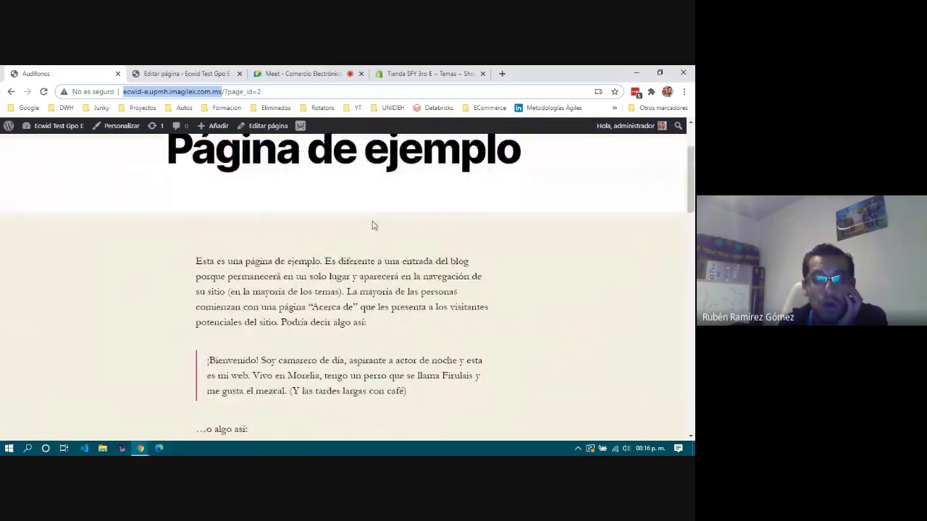
scroll(373, 223, down, 1)
scroll(333, 271, down, 5)
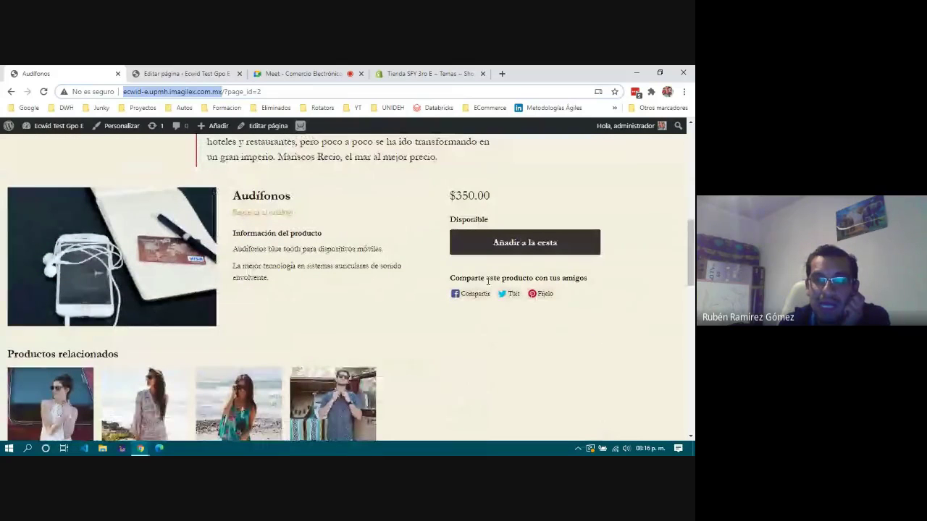
scroll(349, 289, up, 5)
scroll(348, 289, up, 3)
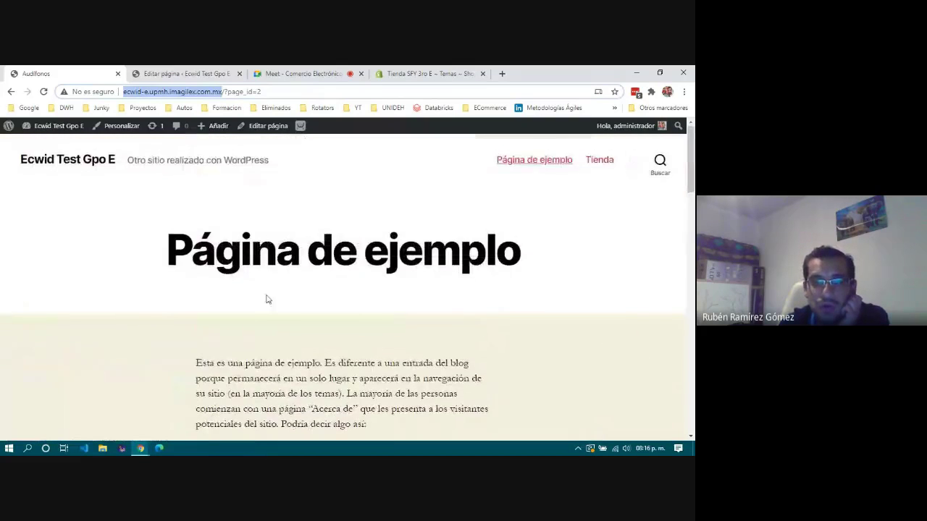
scroll(275, 271, down, 1)
click(395, 74)
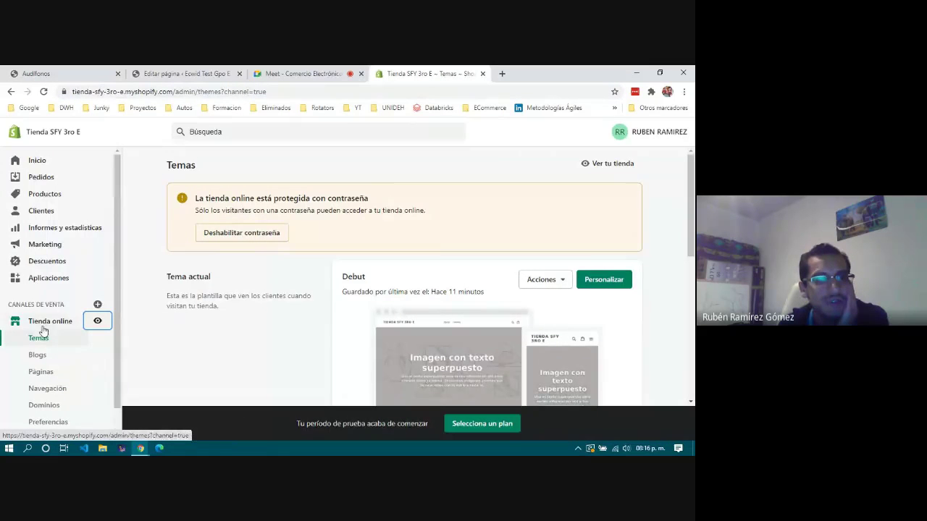
Briefly preview the storefront, then add the Botón de compras (Buy Button) sales channel.
click(91, 324)
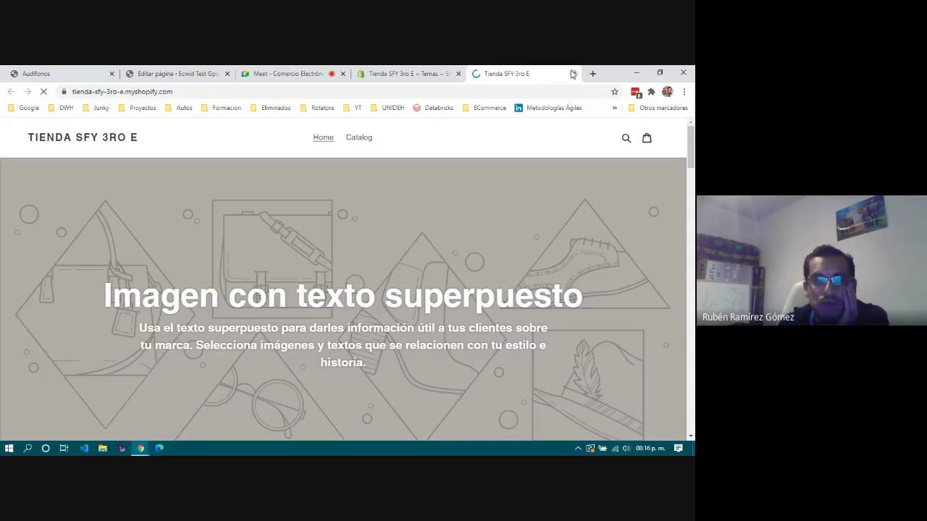
click(571, 73)
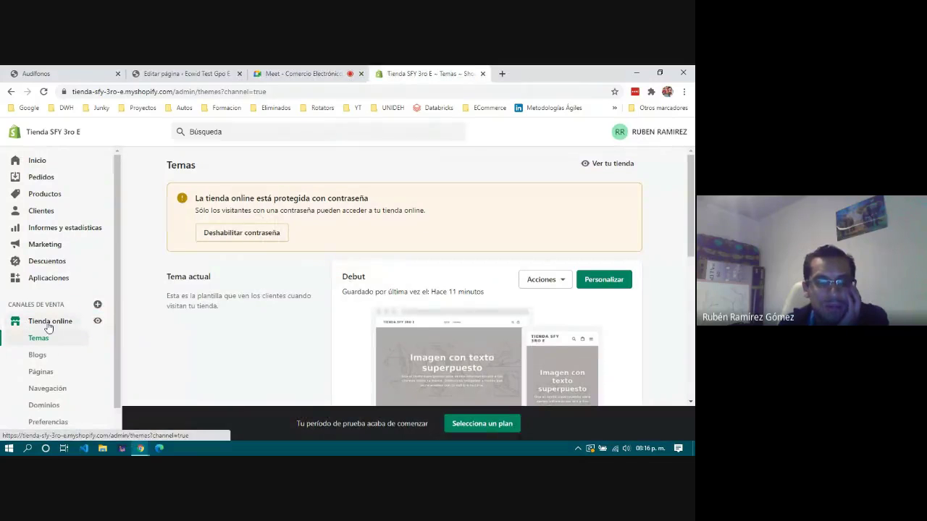
click(98, 305)
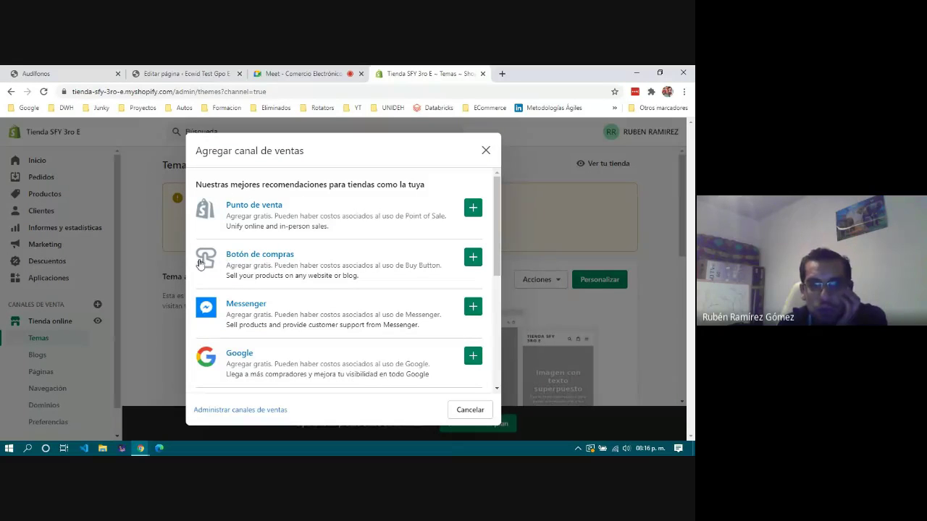
click(473, 258)
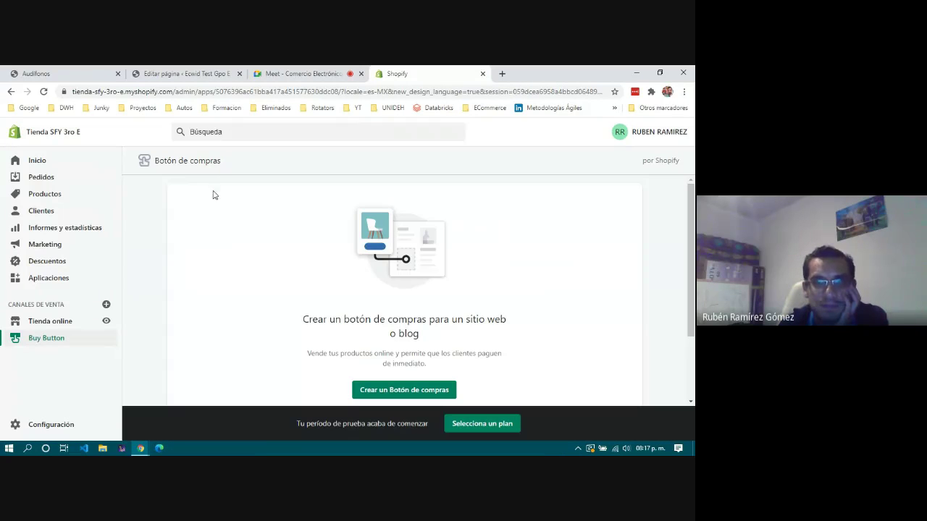
scroll(376, 321, down, 1)
Create a single-product buy button for the Algodón de Azúcar product.
click(383, 342)
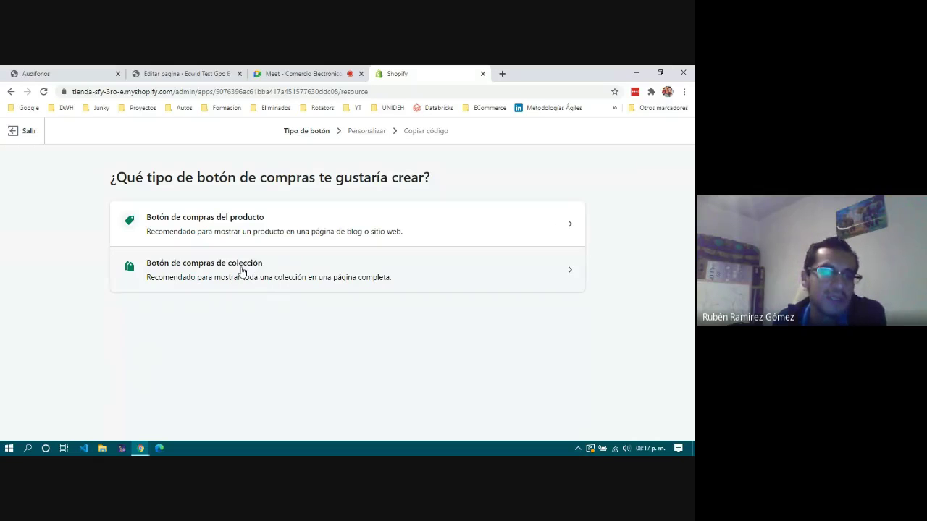
click(247, 227)
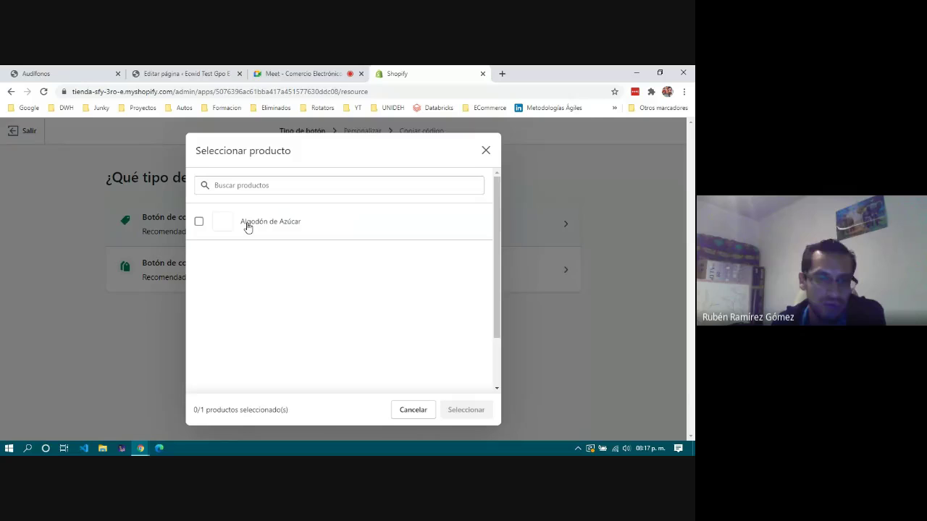
click(199, 223)
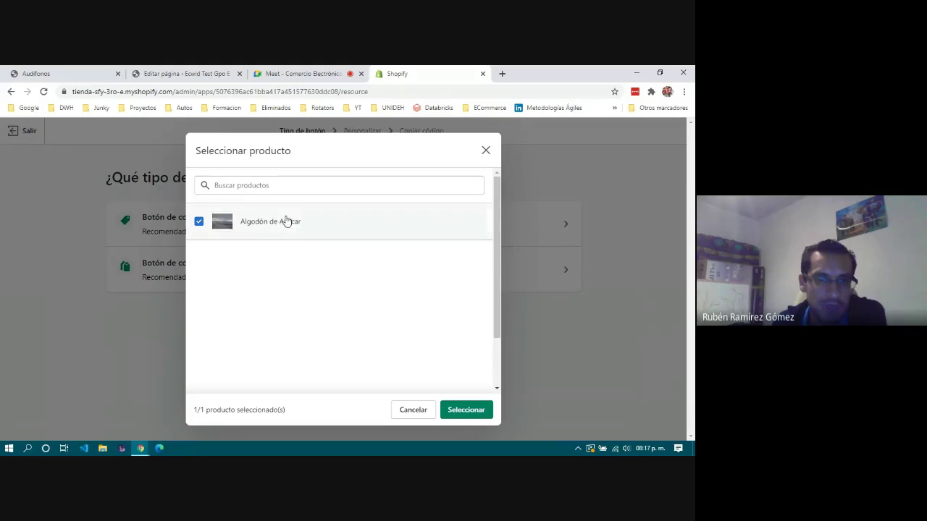
click(466, 411)
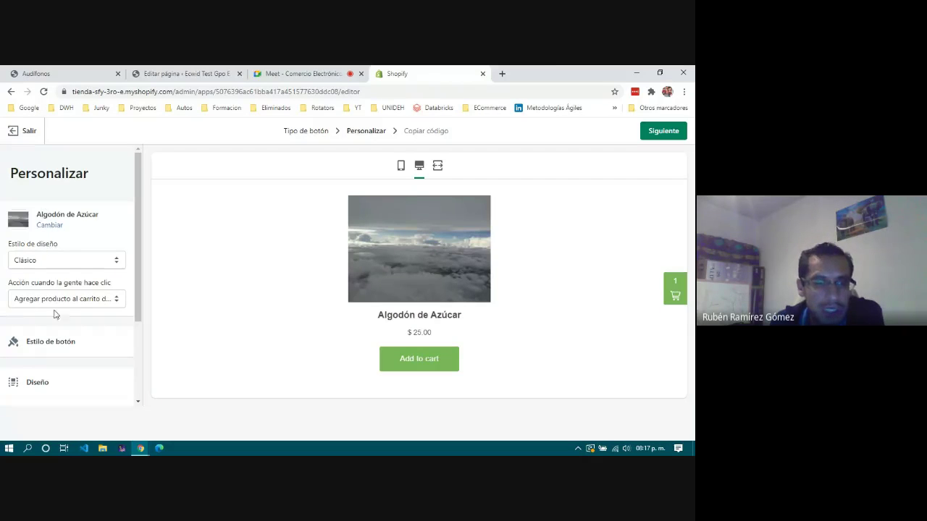
click(87, 265)
click(88, 268)
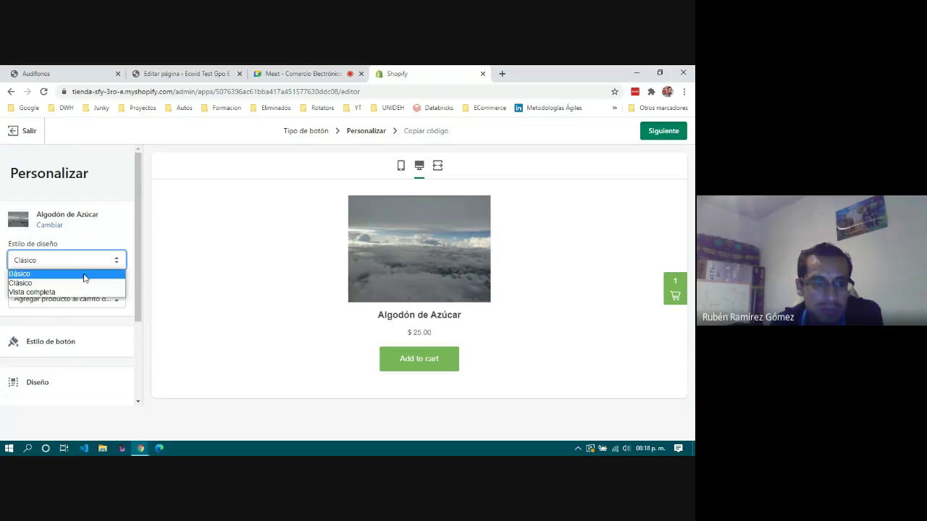
click(82, 292)
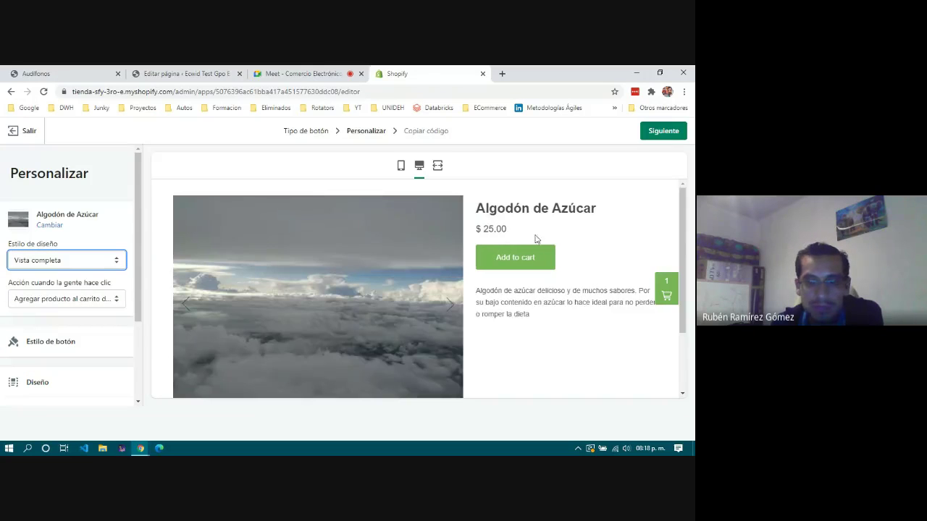
scroll(558, 339, down, 1)
scroll(558, 339, up, 1)
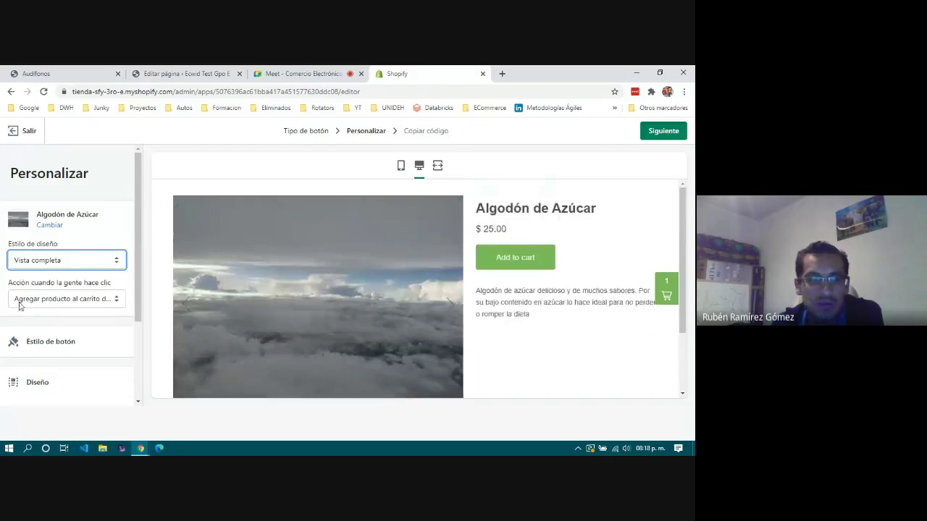
click(58, 261)
click(49, 275)
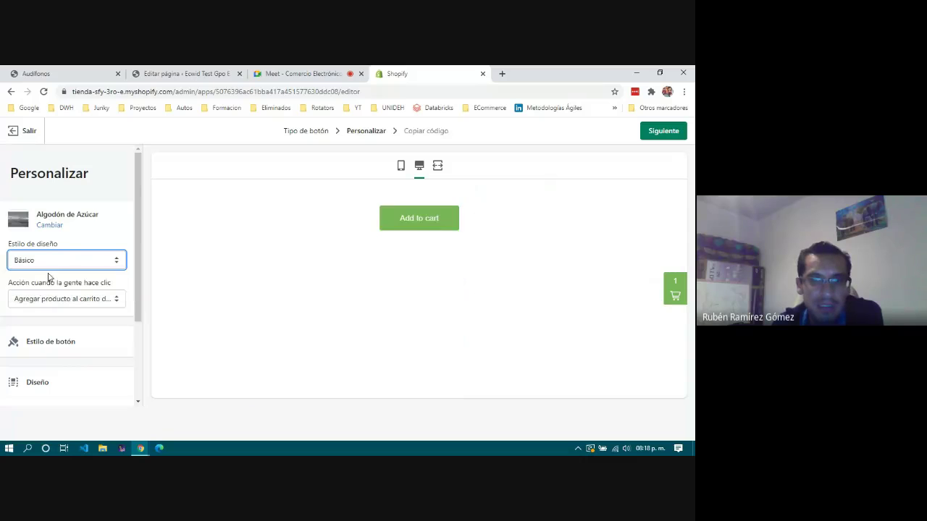
click(73, 261)
click(58, 284)
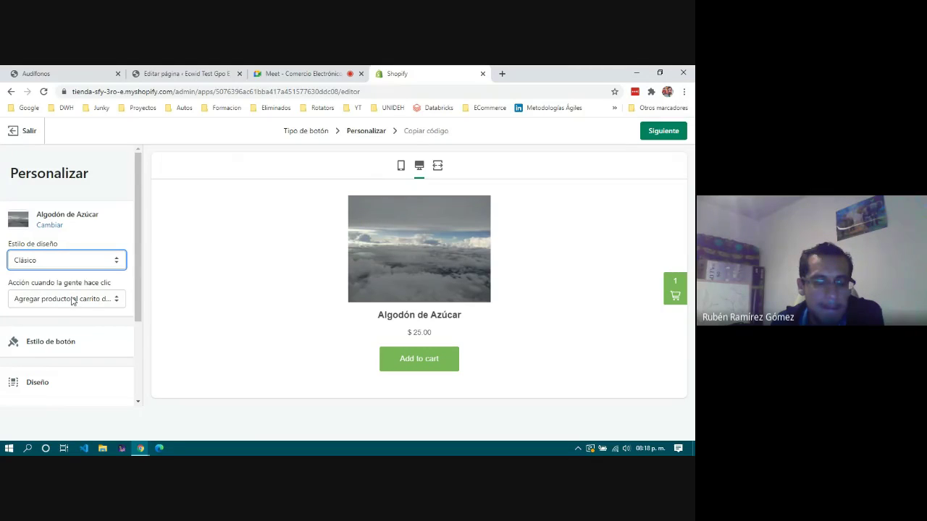
click(72, 302)
click(73, 301)
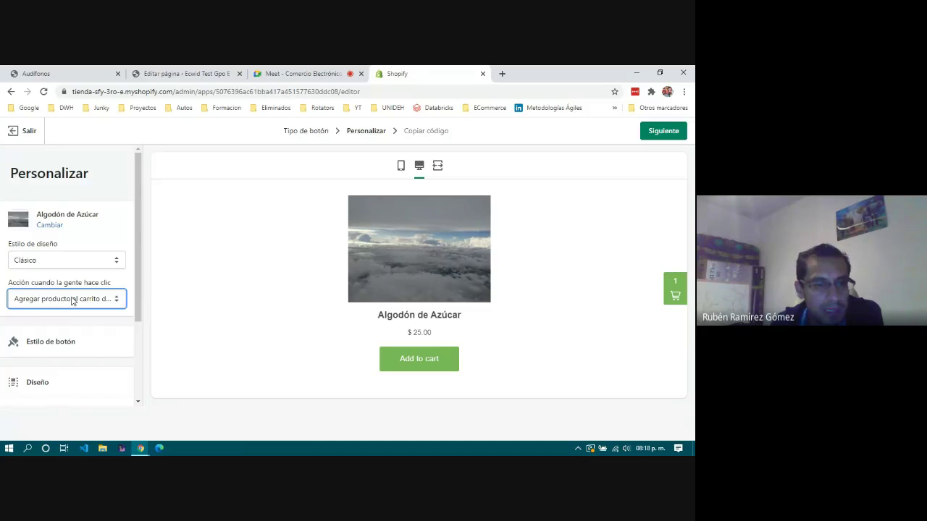
scroll(72, 301, down, 2)
Style the button with 35 px corners, #62186c background and 18 px text.
click(55, 225)
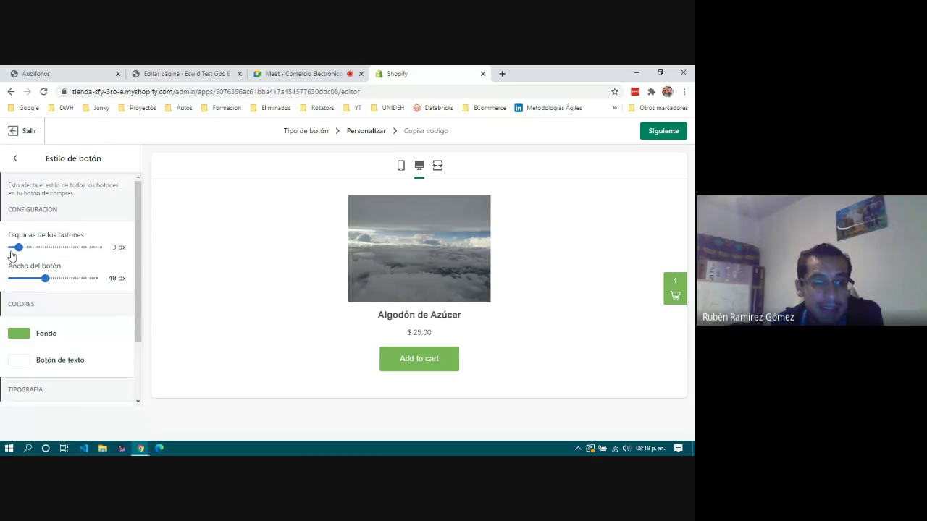
drag(18, 247, 90, 258)
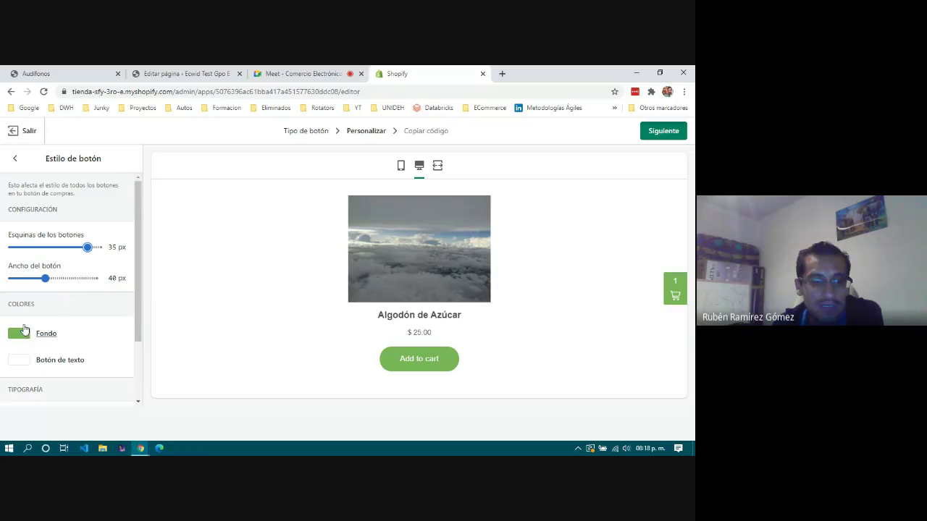
click(46, 339)
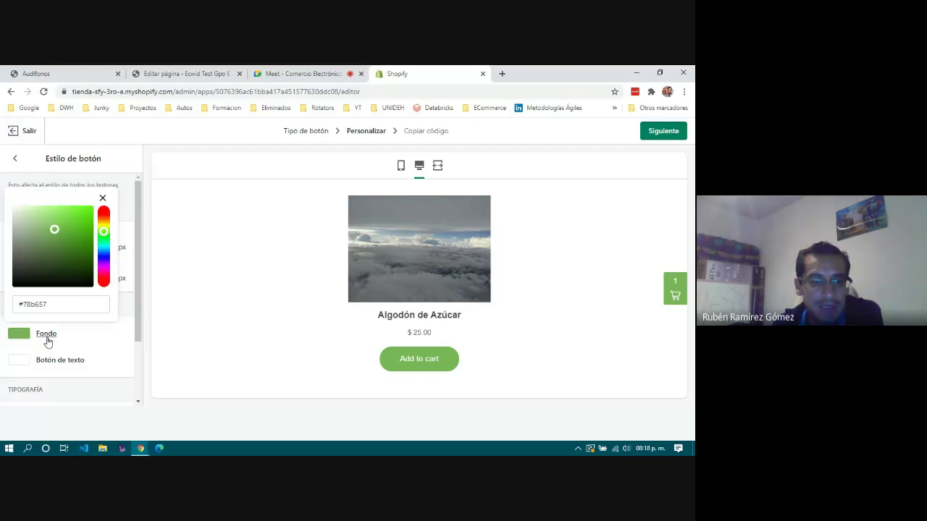
click(102, 269)
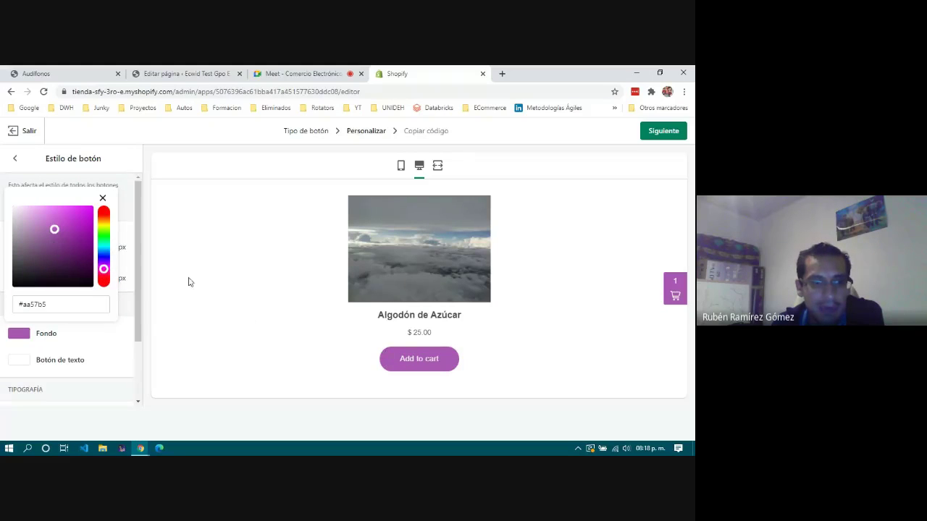
drag(55, 231, 75, 253)
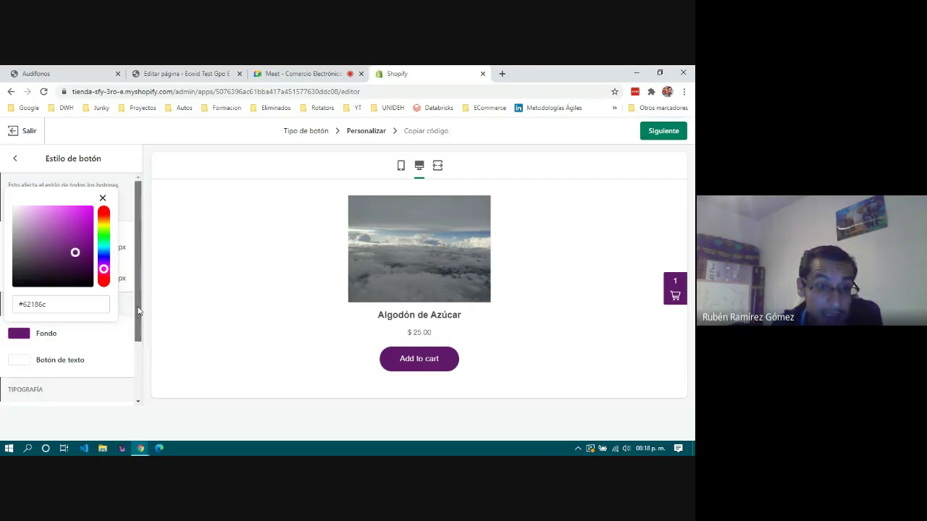
click(103, 199)
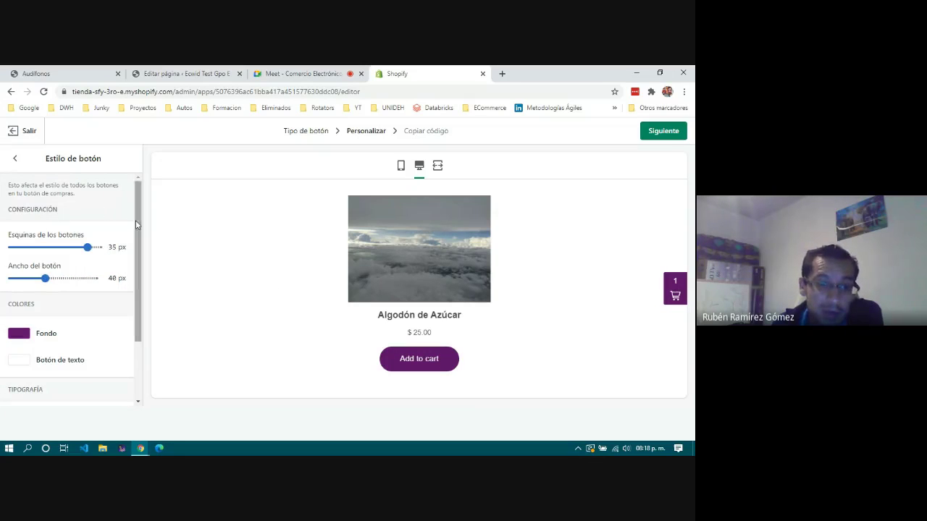
drag(137, 220, 145, 291)
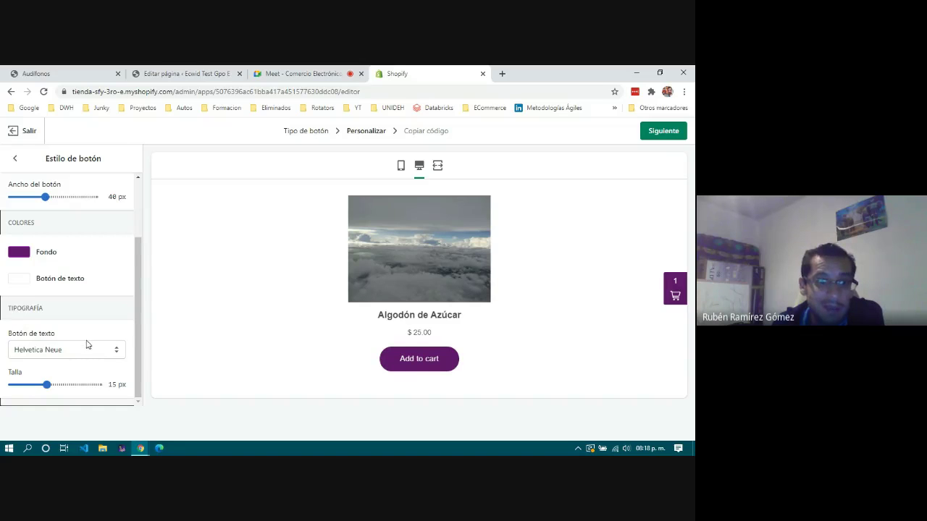
drag(46, 385, 91, 385)
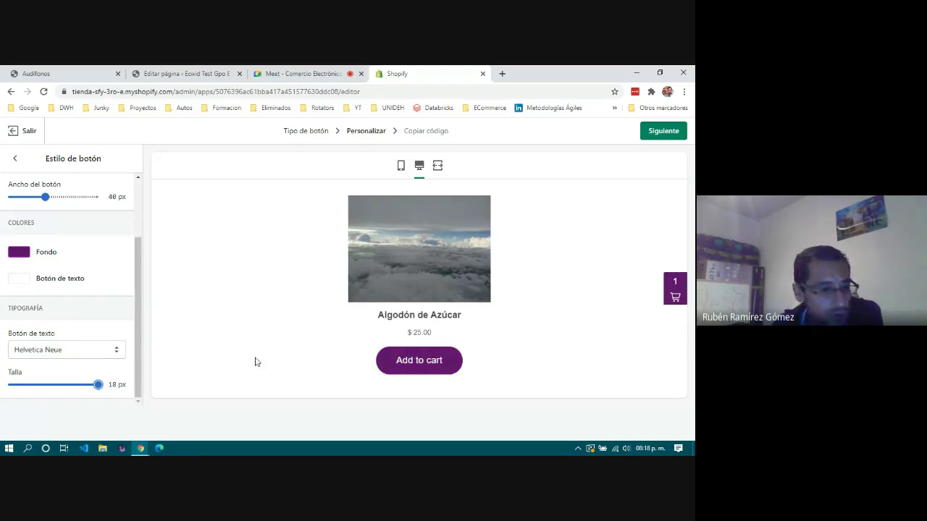
Check the mobile, desktop and full-width previews, then continue to the embed code.
scroll(72, 303, up, 1)
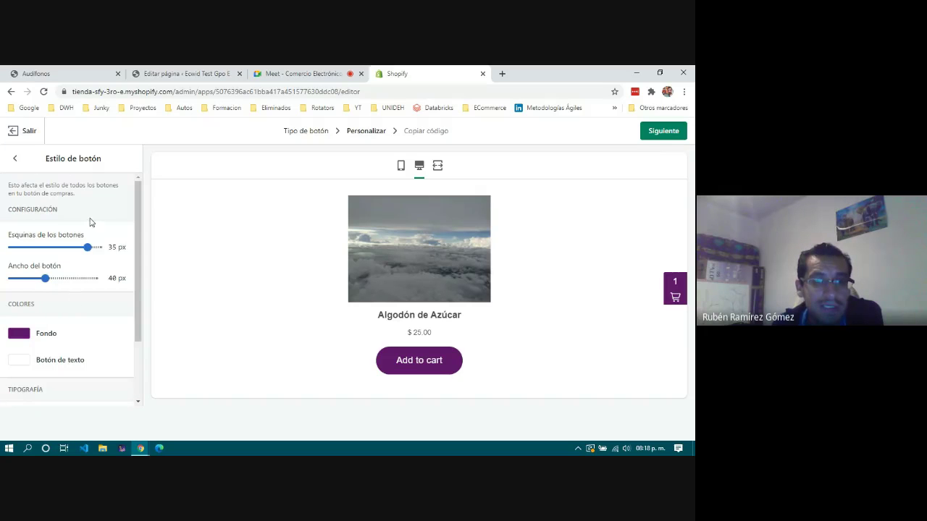
click(401, 167)
click(419, 166)
click(438, 167)
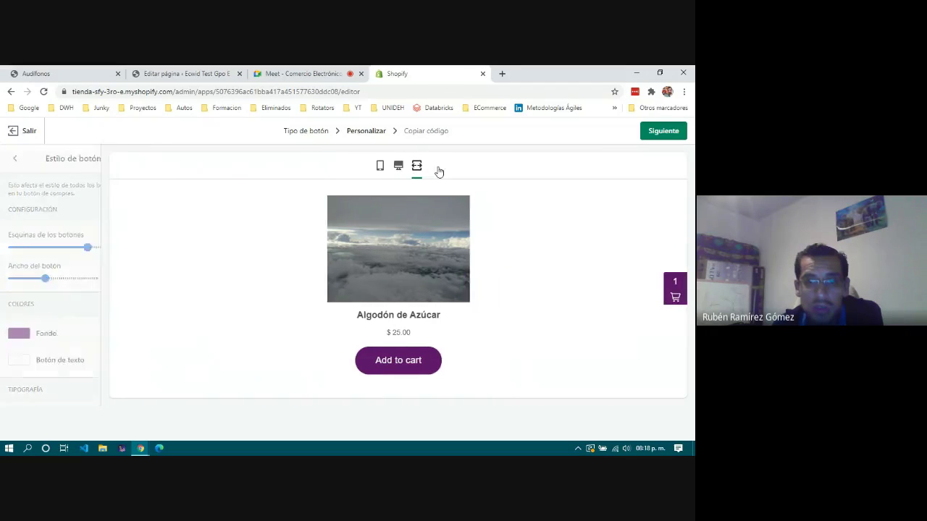
click(347, 166)
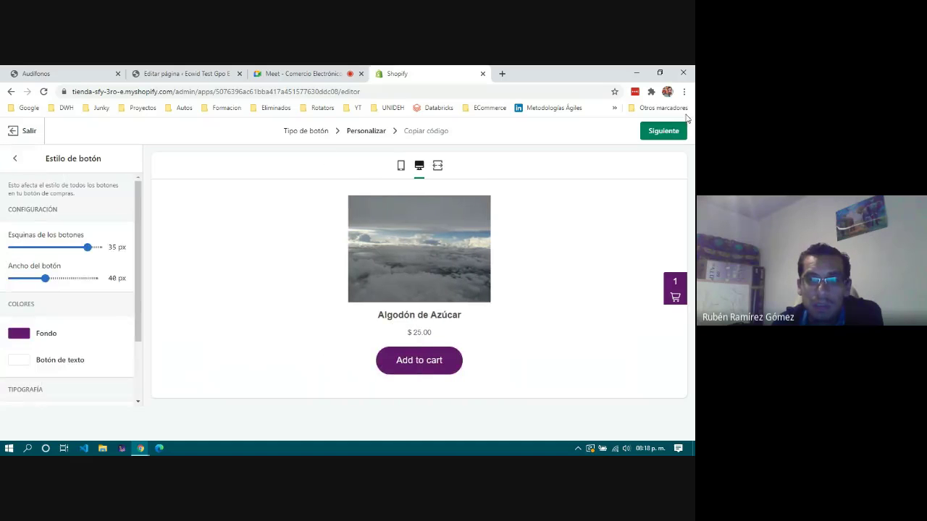
click(664, 132)
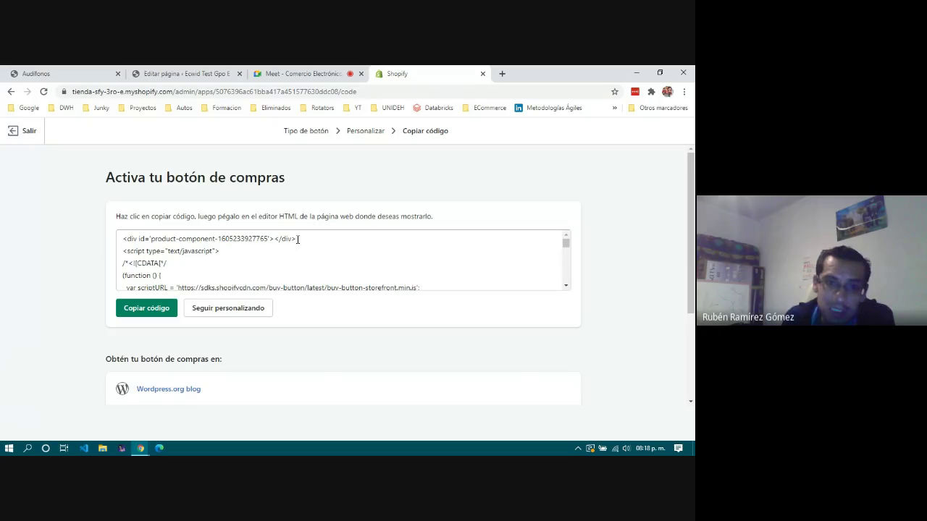
Copy the buy button embed code and go to the WordPress page editor.
click(150, 308)
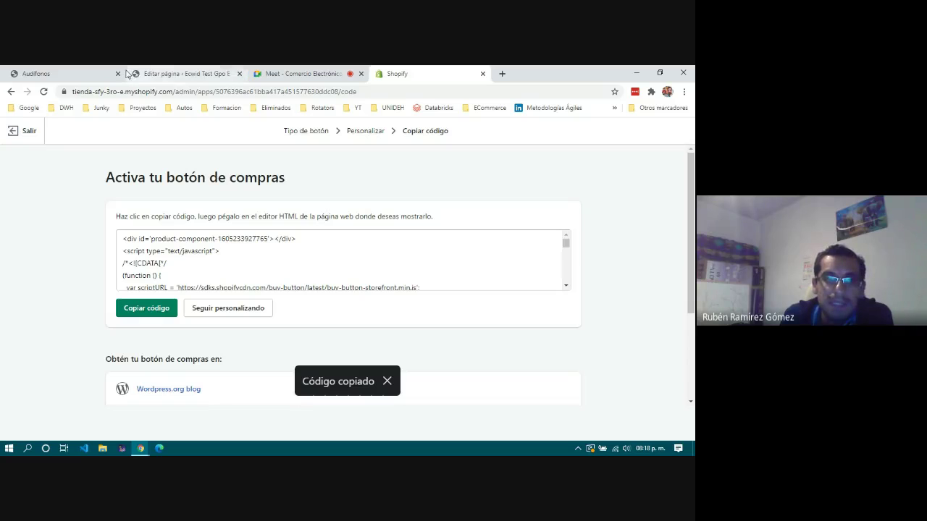
click(166, 74)
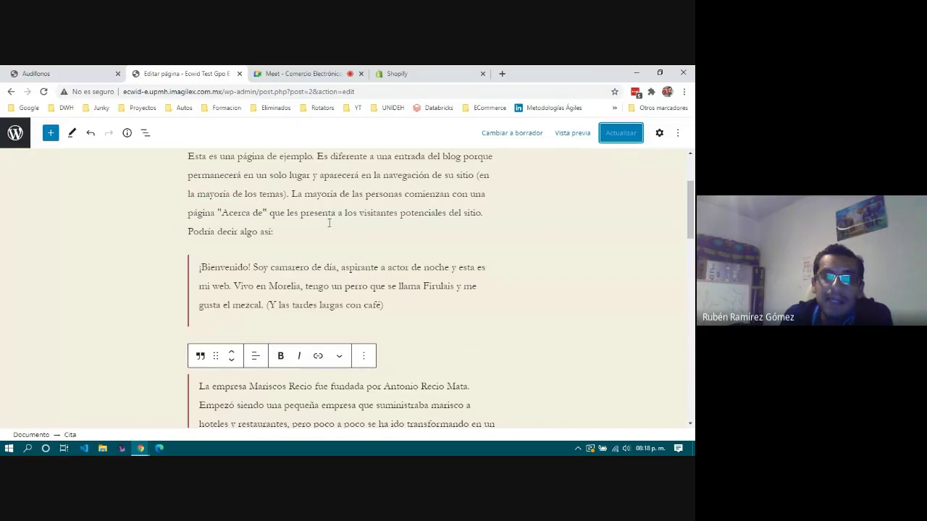
Insert an HTML personalizado block below the Página de ejemplo title holding the pasted buy-button code.
scroll(312, 210, up, 2)
click(350, 197)
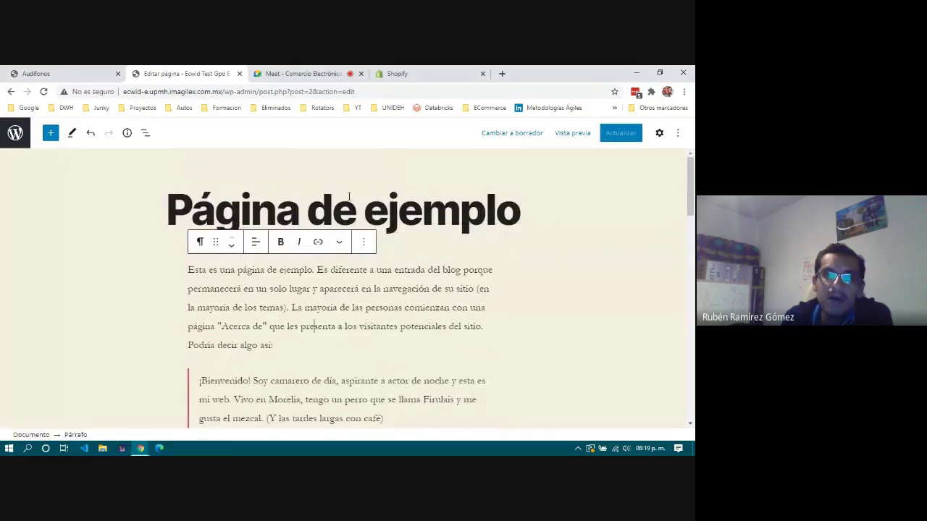
click(533, 212)
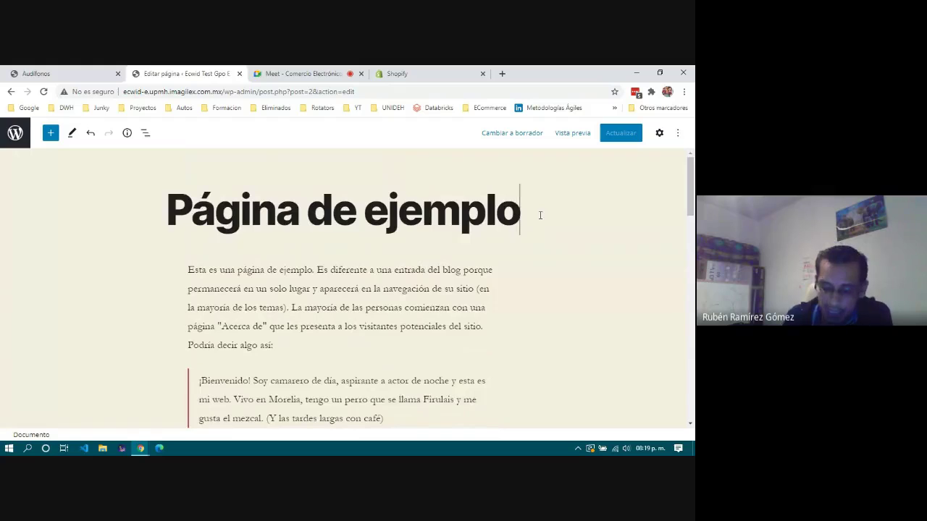
key(Return)
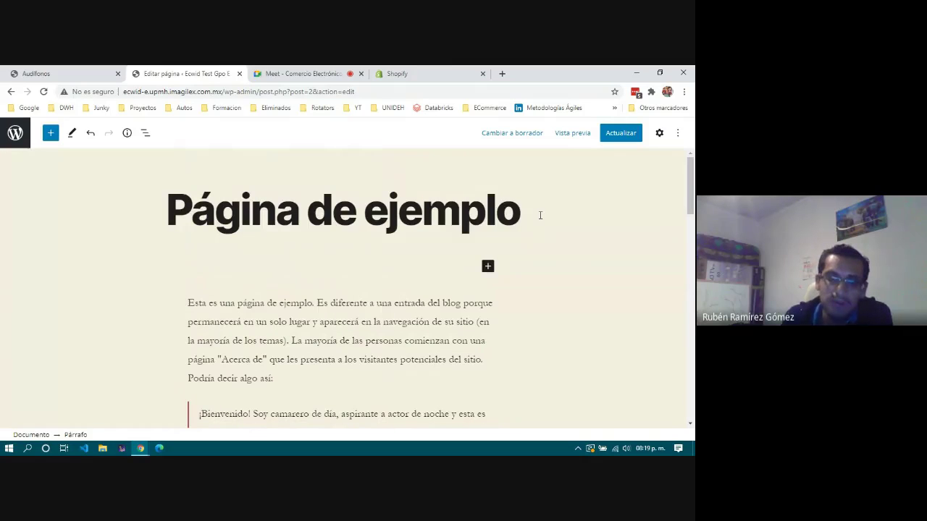
click(487, 265)
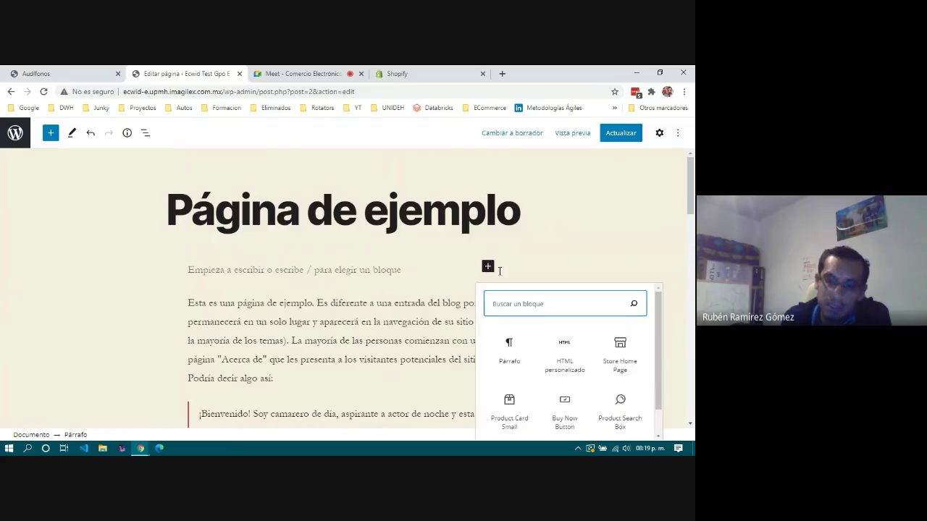
click(569, 351)
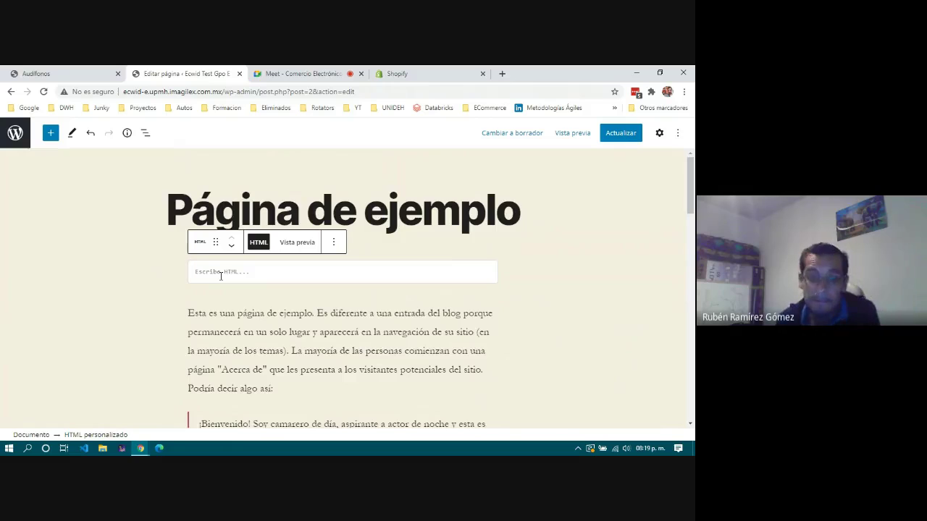
key(ctrl+v)
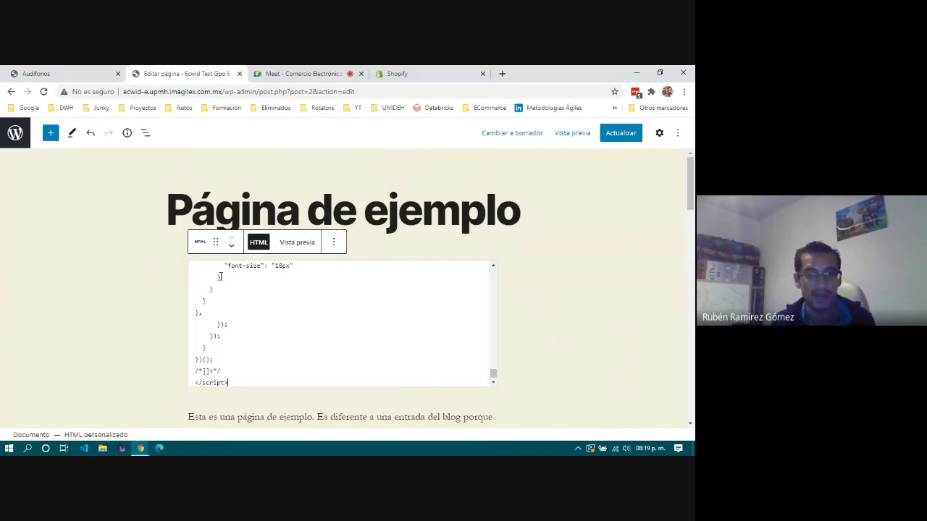
Preview the HTML block's Algodón de Azúcar buy button and update the page.
click(294, 249)
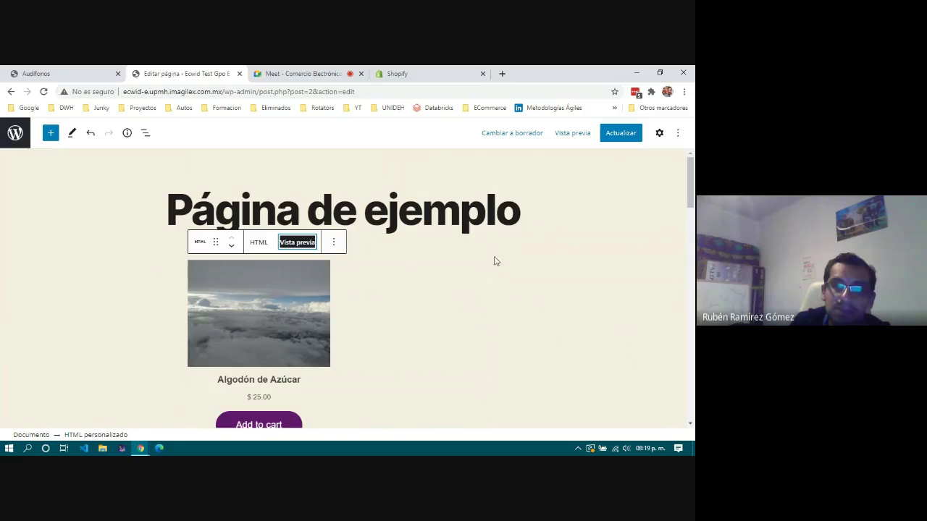
click(591, 257)
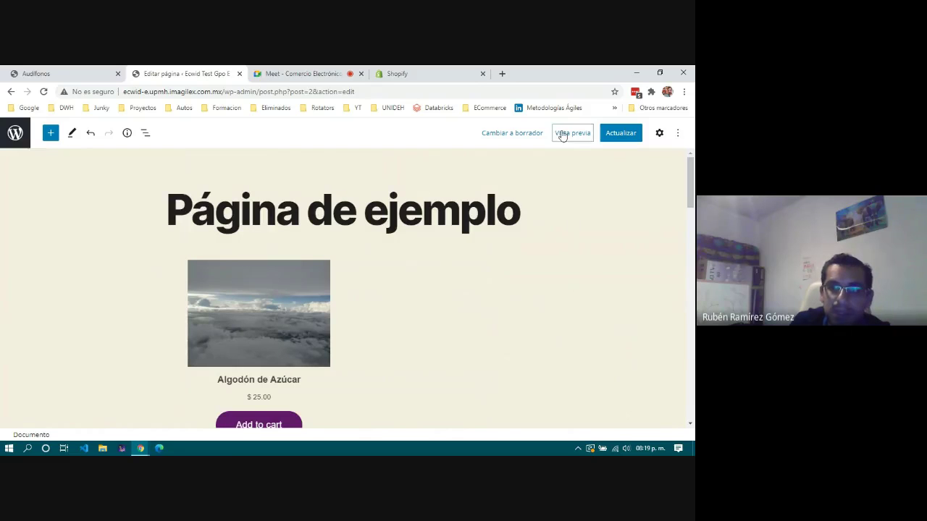
click(623, 136)
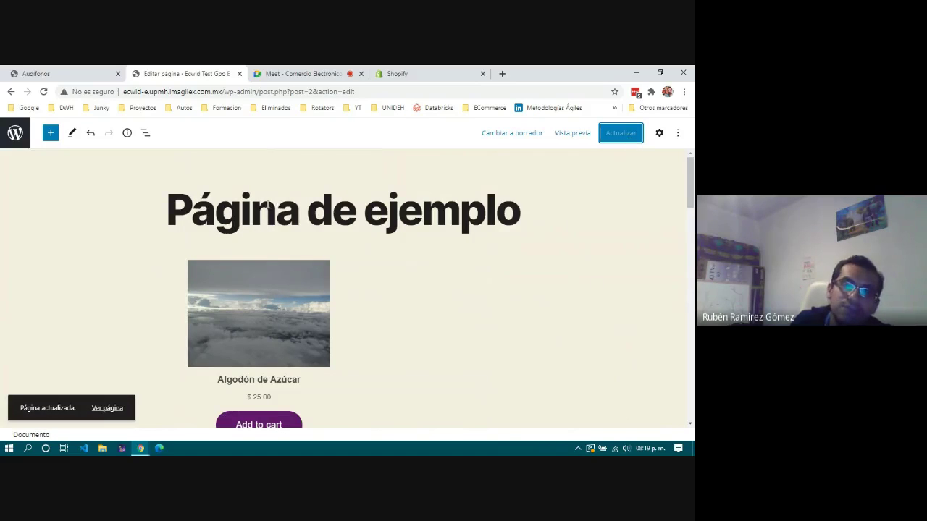
scroll(270, 205, down, 1)
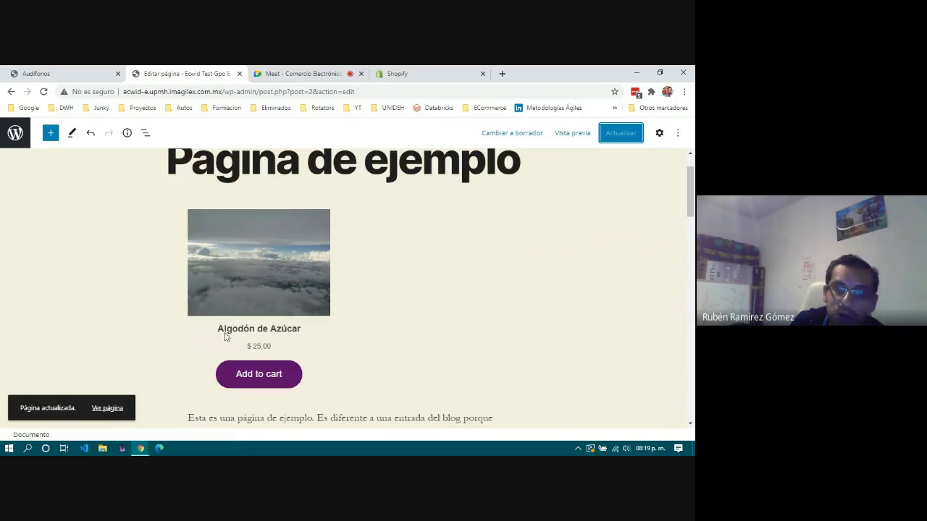
scroll(414, 372, down, 3)
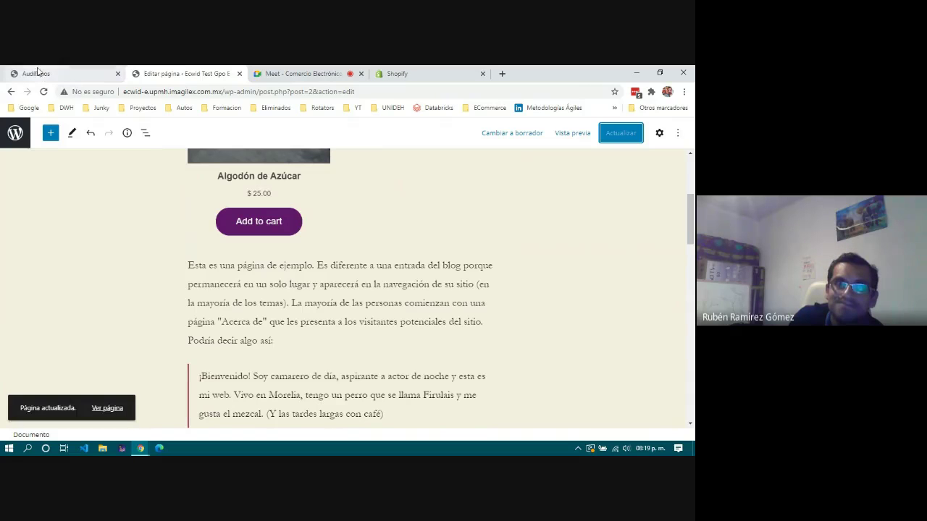
scroll(362, 288, up, 4)
Reload the live Página de ejemplo and scroll to the embedded Algodón de Azúcar product.
scroll(232, 295, down, 1)
click(249, 284)
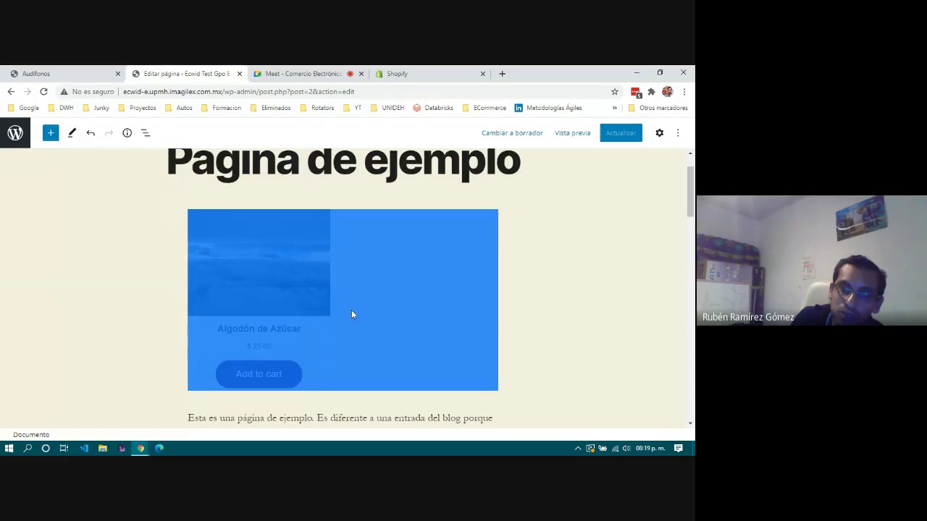
click(425, 77)
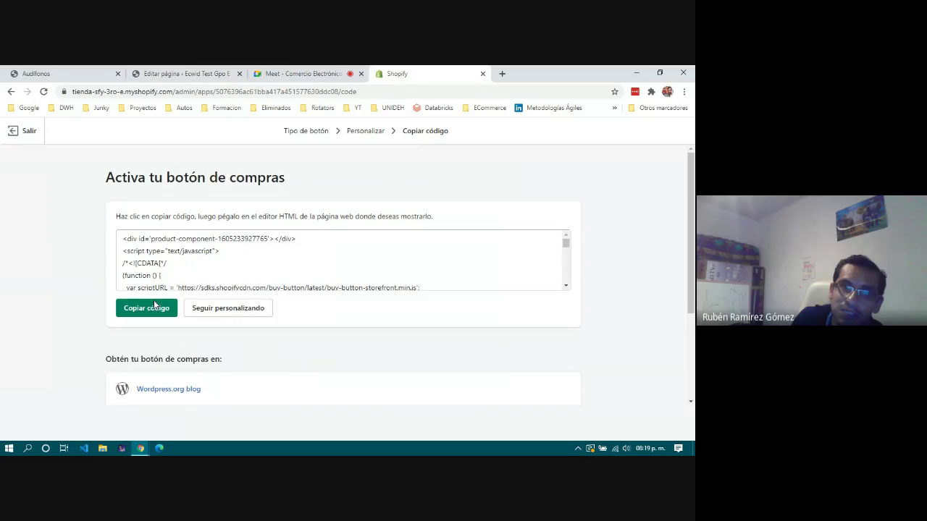
click(60, 73)
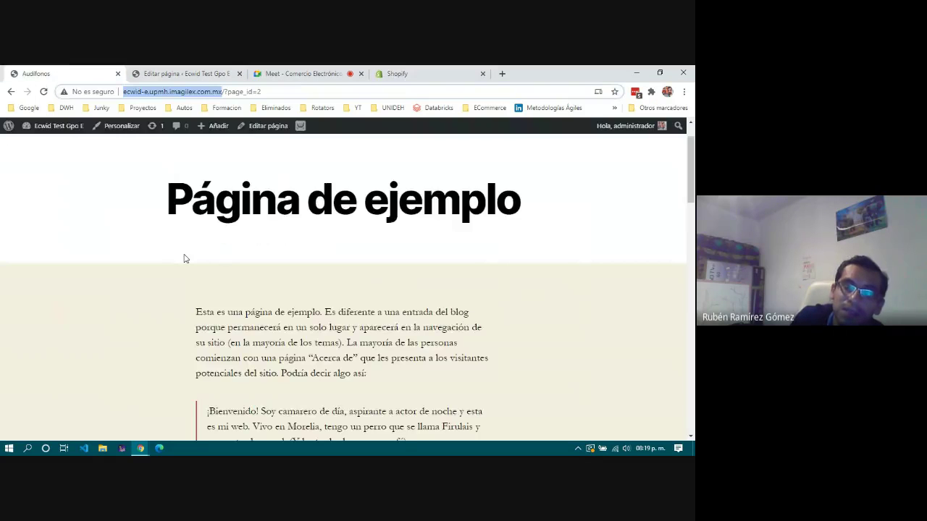
scroll(185, 258, up, 1)
scroll(187, 257, down, 2)
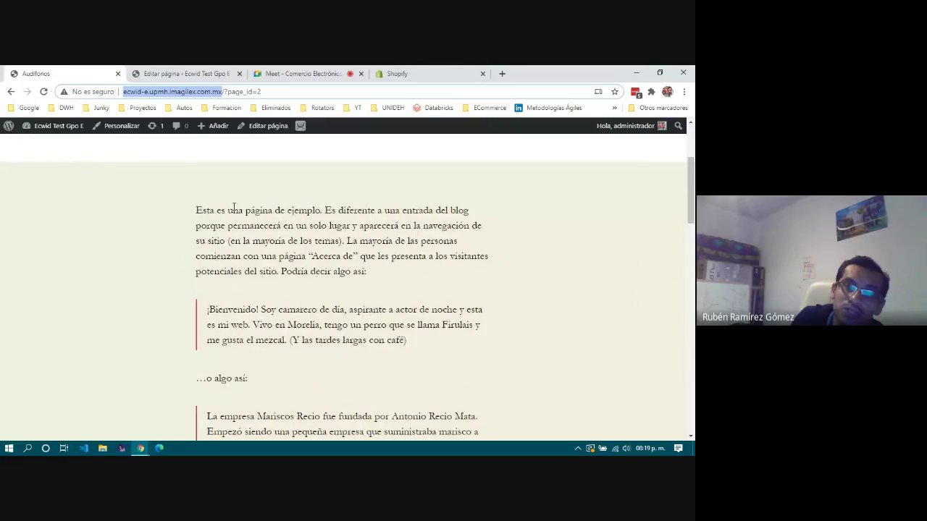
click(441, 340)
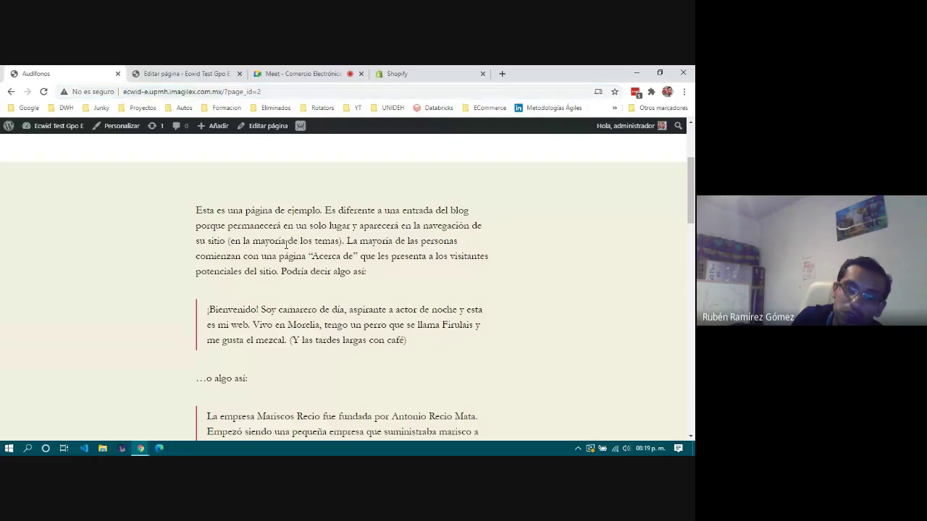
scroll(294, 355, up, 2)
click(43, 91)
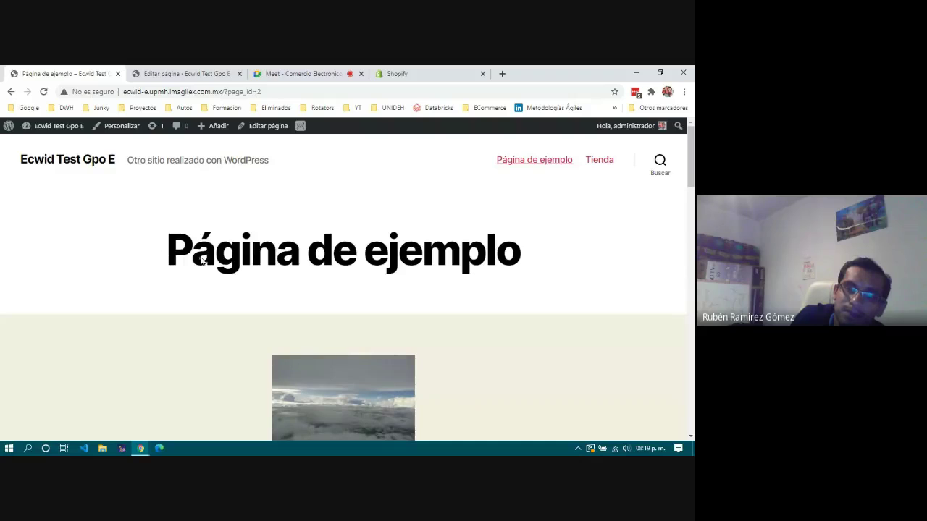
scroll(400, 275, down, 2)
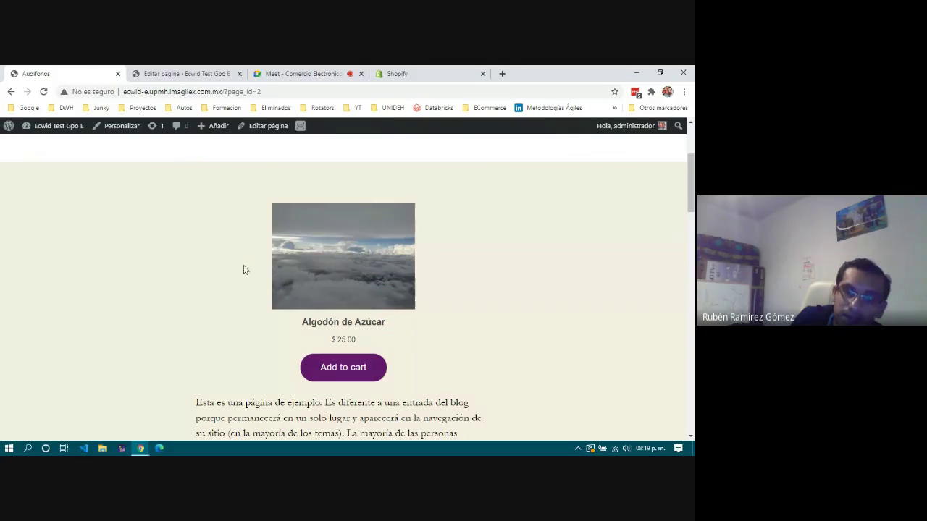
Add Algodón de Azúcar to the cart and try checkout, which reports the checkout system disabled.
click(350, 369)
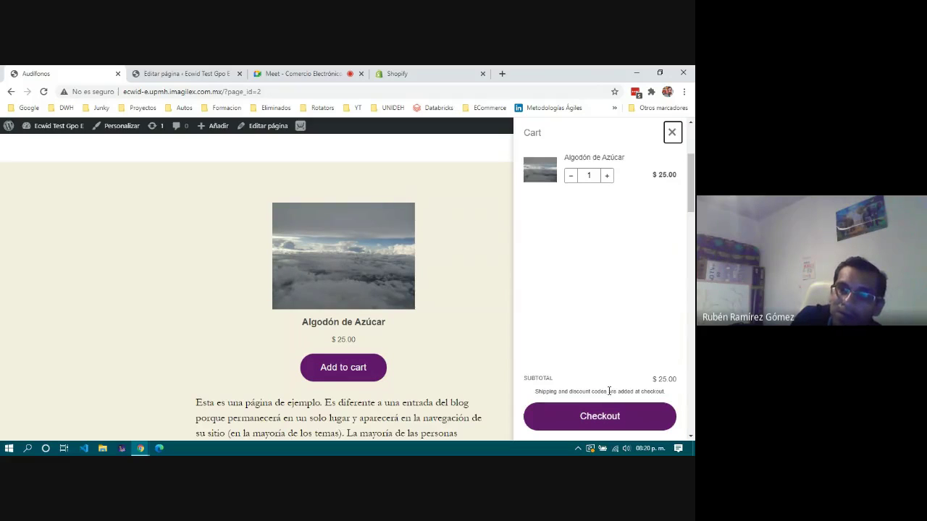
click(611, 415)
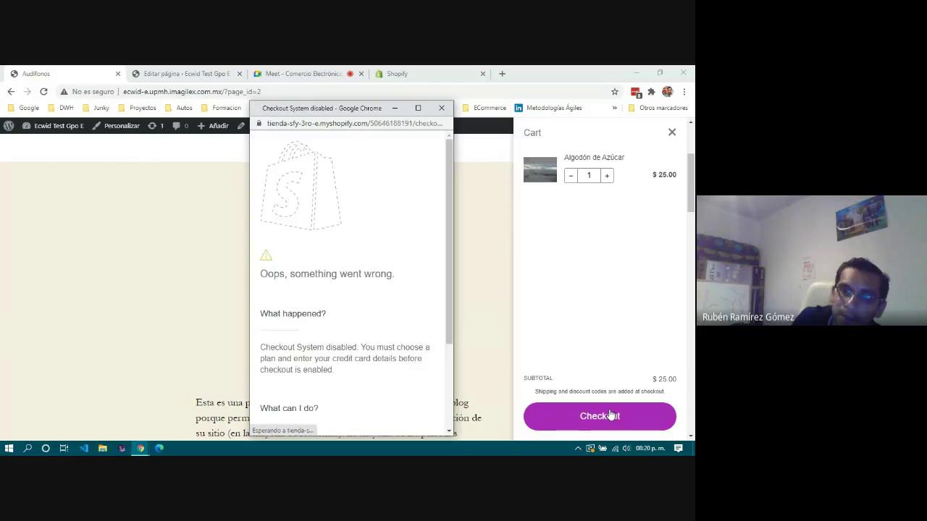
scroll(328, 271, down, 3)
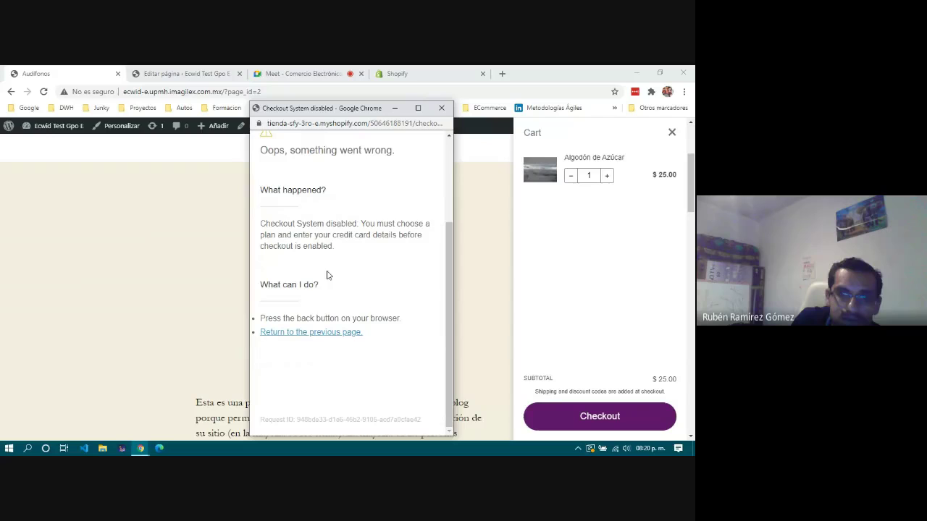
drag(260, 224, 368, 232)
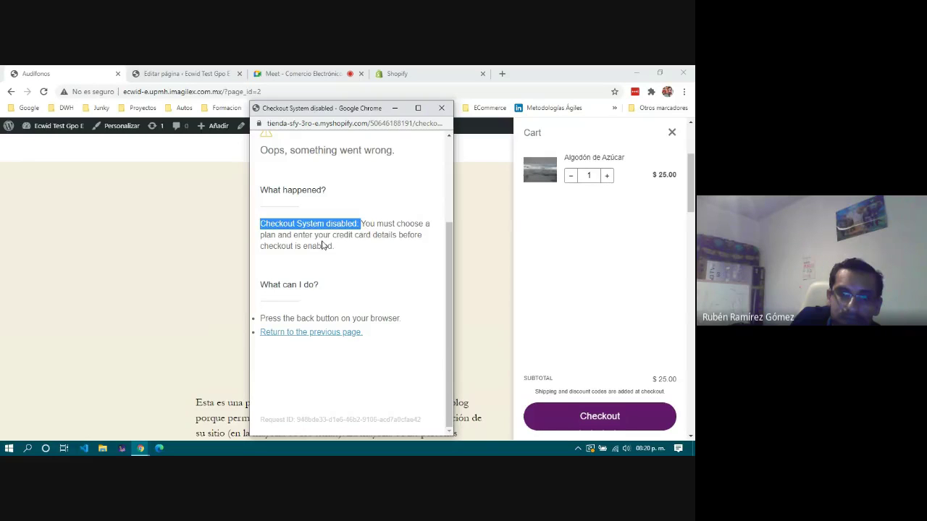
click(356, 221)
drag(363, 237, 364, 254)
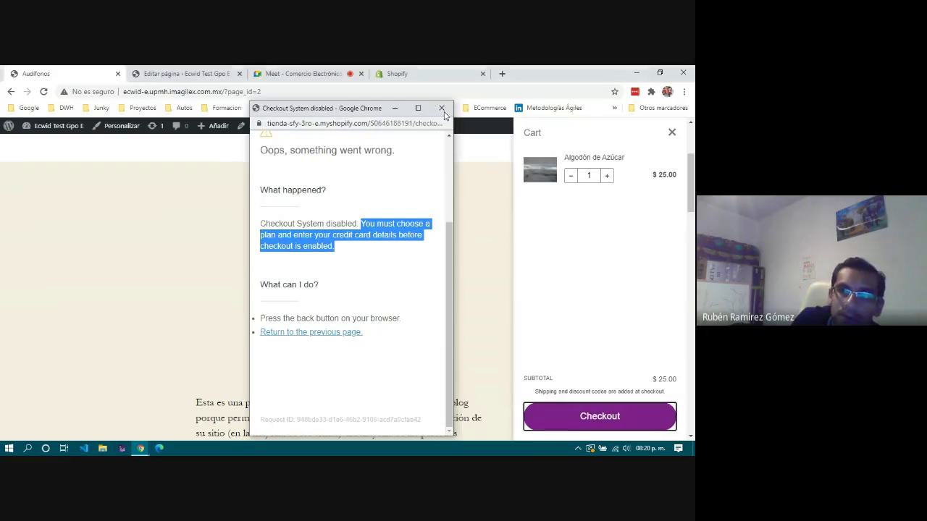
Dismiss the checkout error and cart, returning to the Editar página tab.
click(441, 108)
click(671, 132)
click(187, 72)
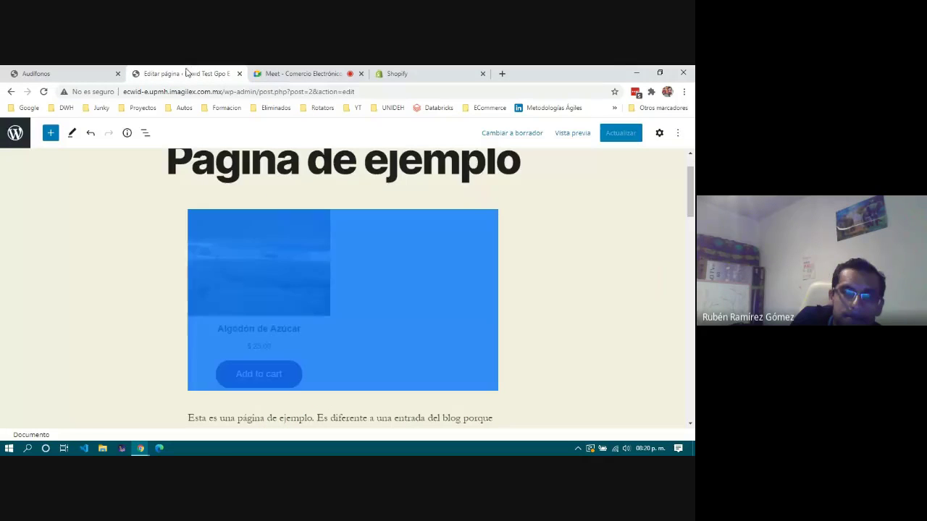
Return to the Shopify admin and go to the store's Payments settings.
click(419, 73)
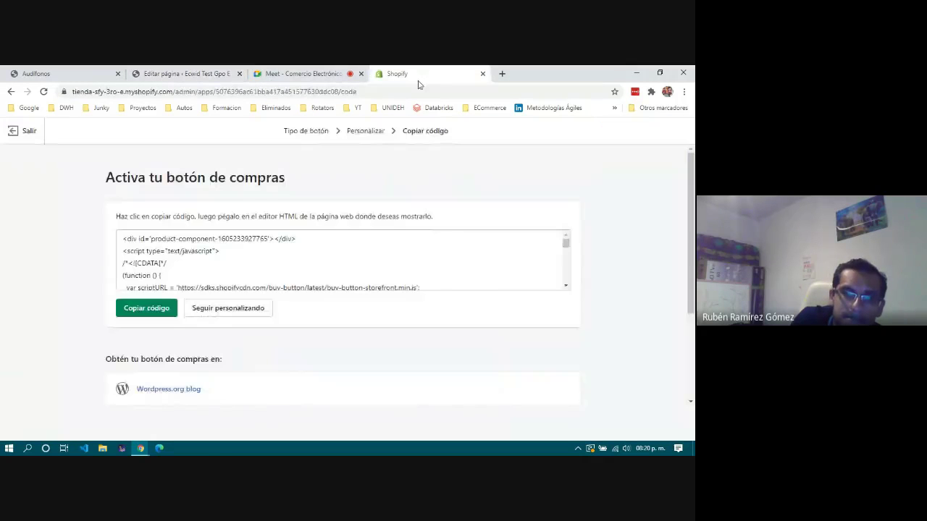
click(31, 132)
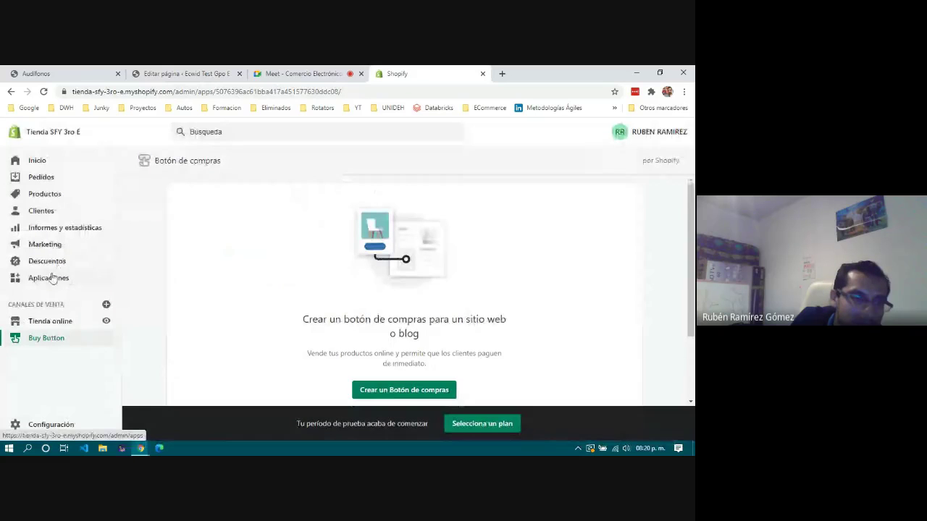
click(48, 423)
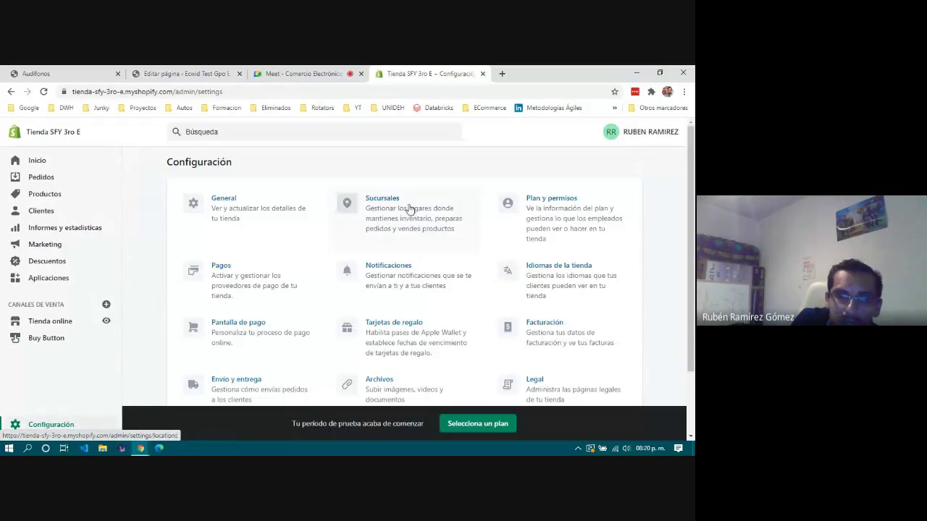
click(223, 284)
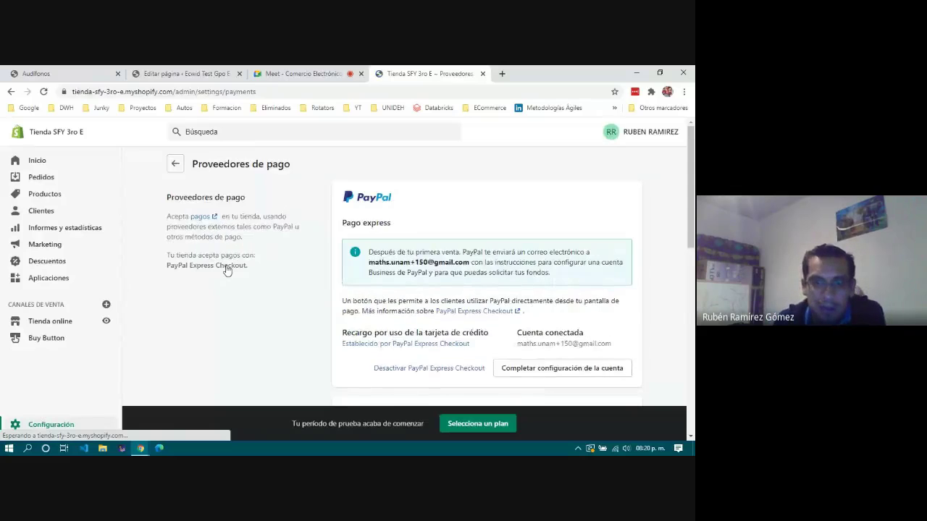
scroll(517, 262, down, 5)
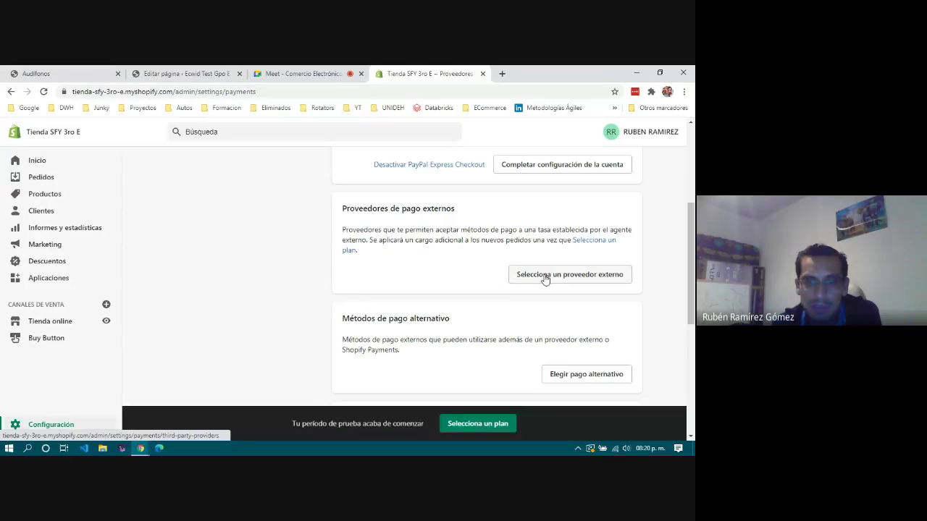
Browse third-party providers down to Mercado Pago, PayU Latam and Stripe.
click(545, 280)
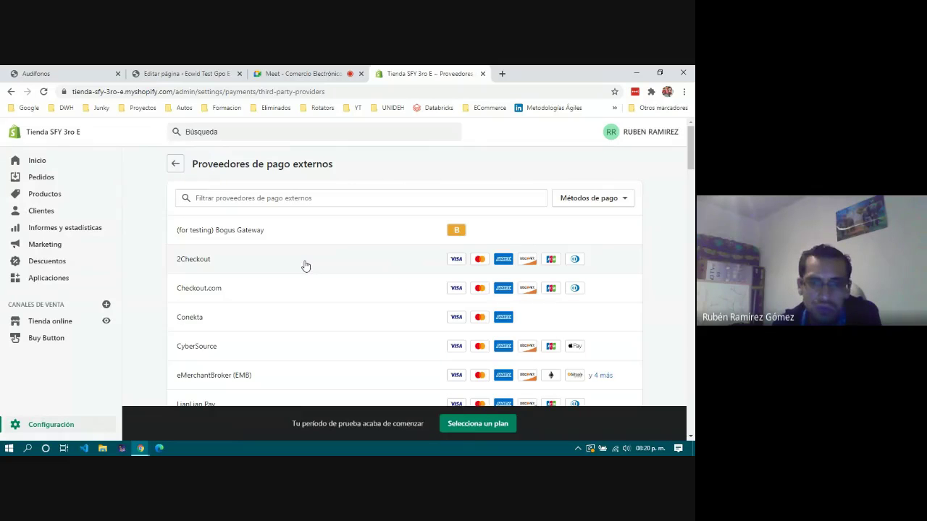
scroll(305, 265, down, 1)
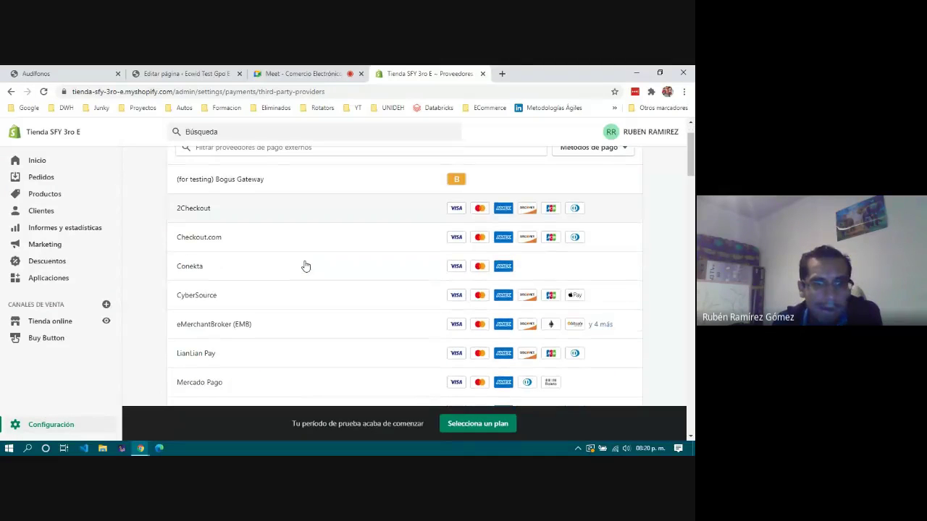
scroll(306, 283, down, 3)
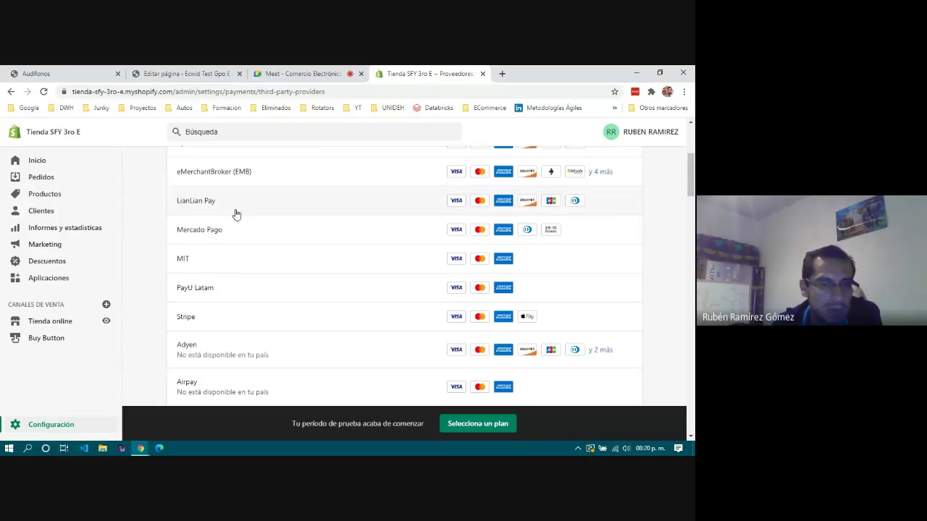
click(236, 237)
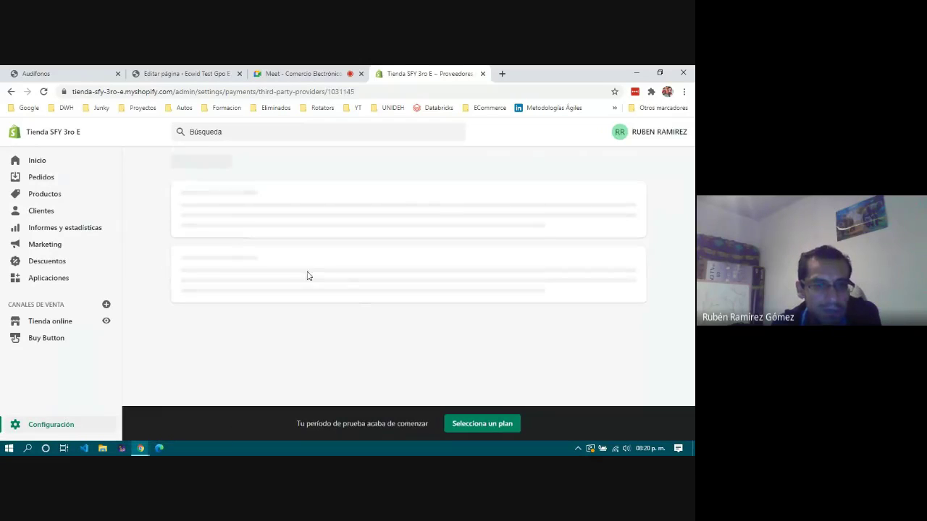
scroll(321, 300, down, 3)
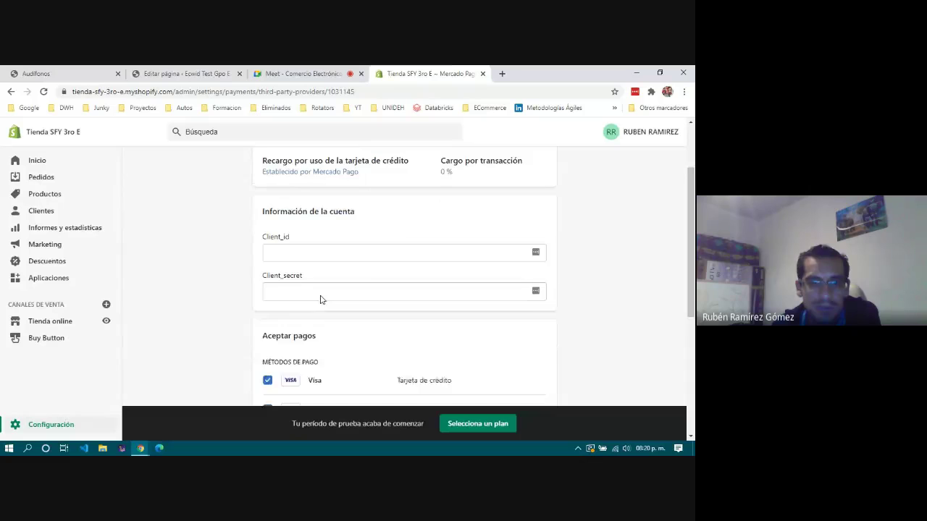
scroll(322, 299, down, 5)
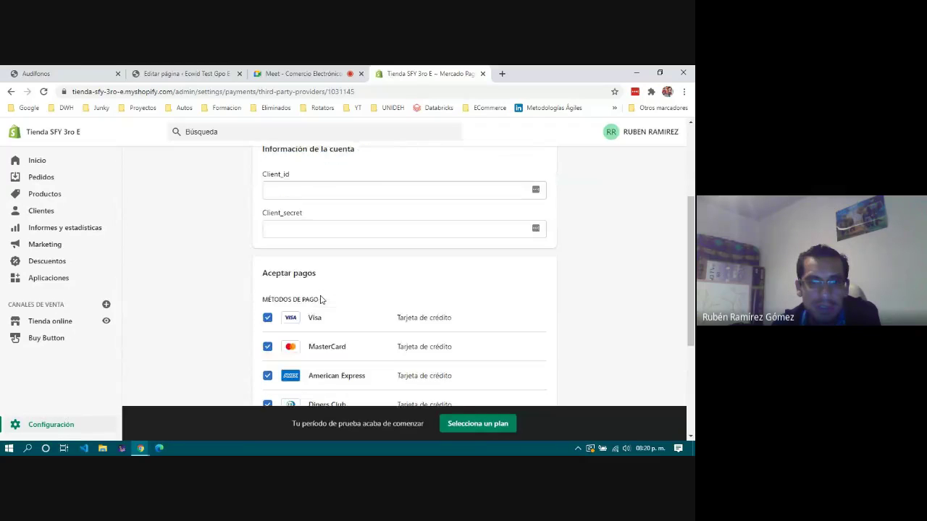
scroll(322, 300, up, 8)
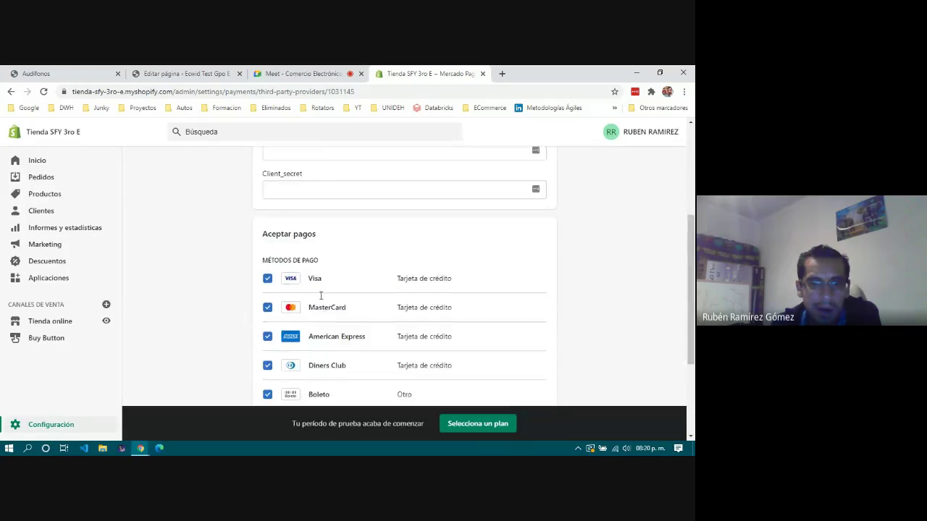
click(260, 165)
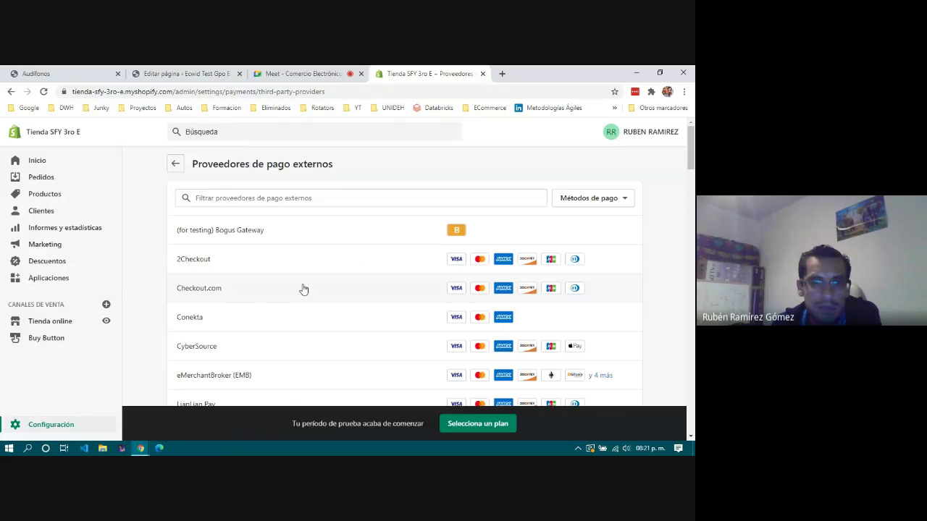
scroll(304, 289, down, 5)
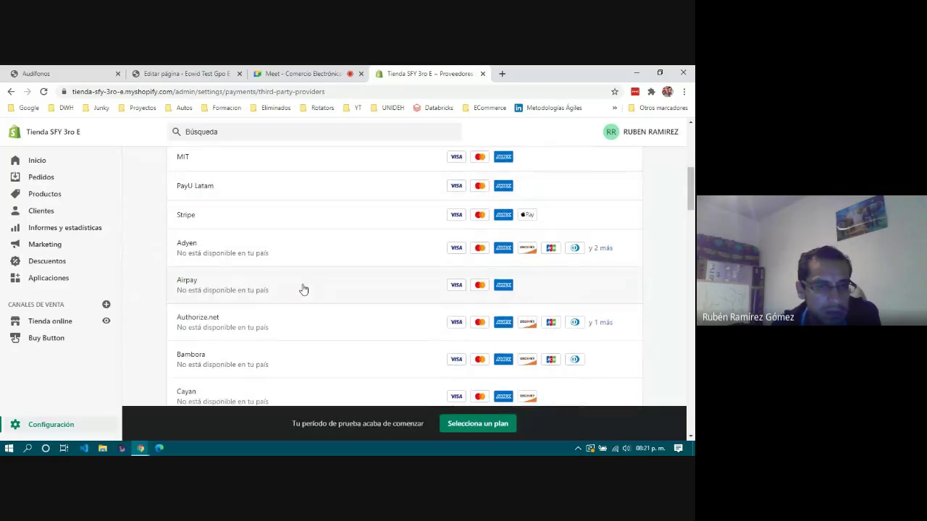
scroll(303, 289, down, 4)
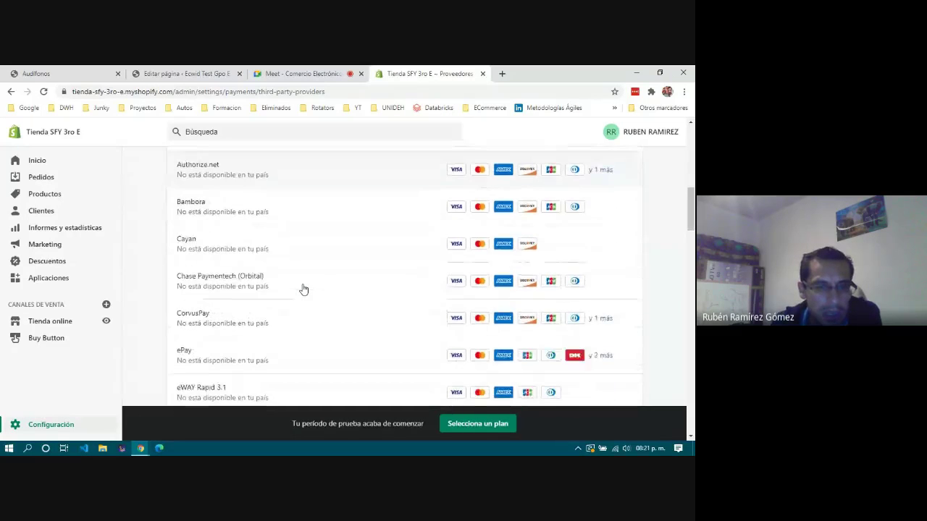
scroll(303, 289, down, 5)
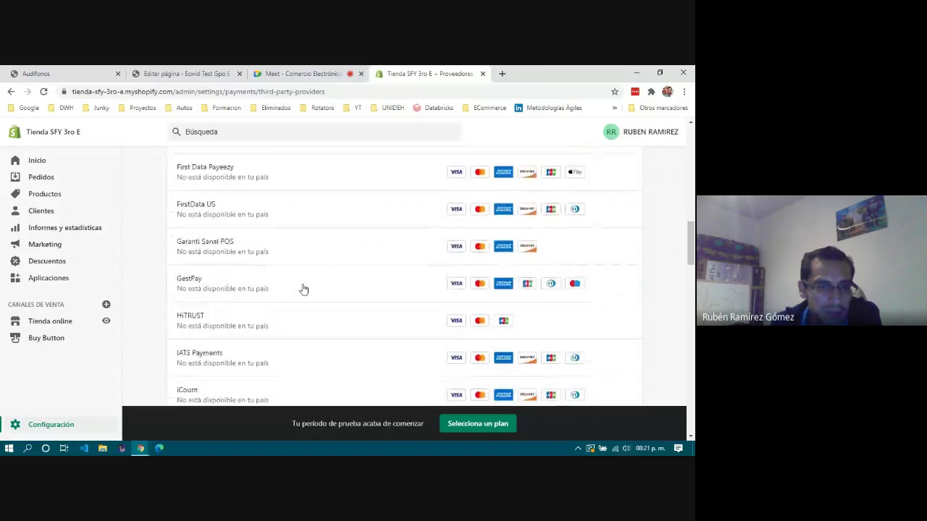
scroll(303, 289, down, 5)
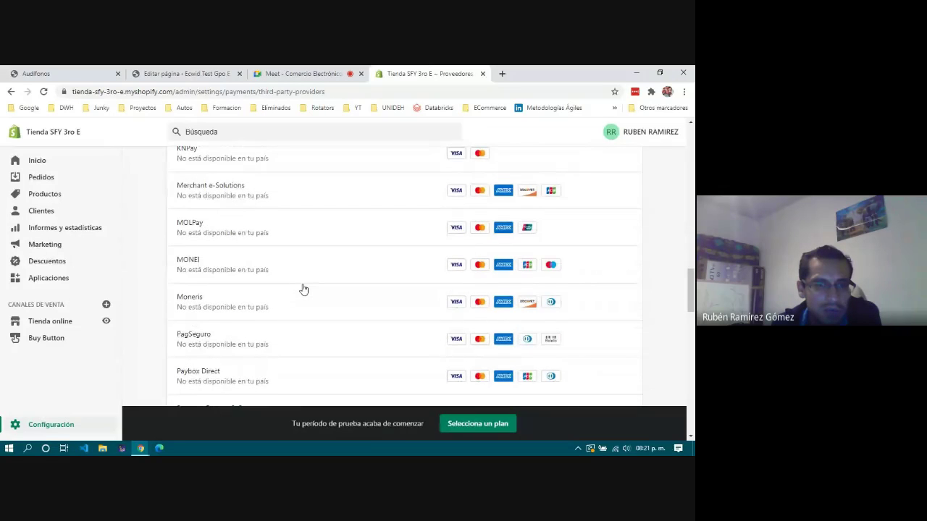
scroll(303, 289, down, 5)
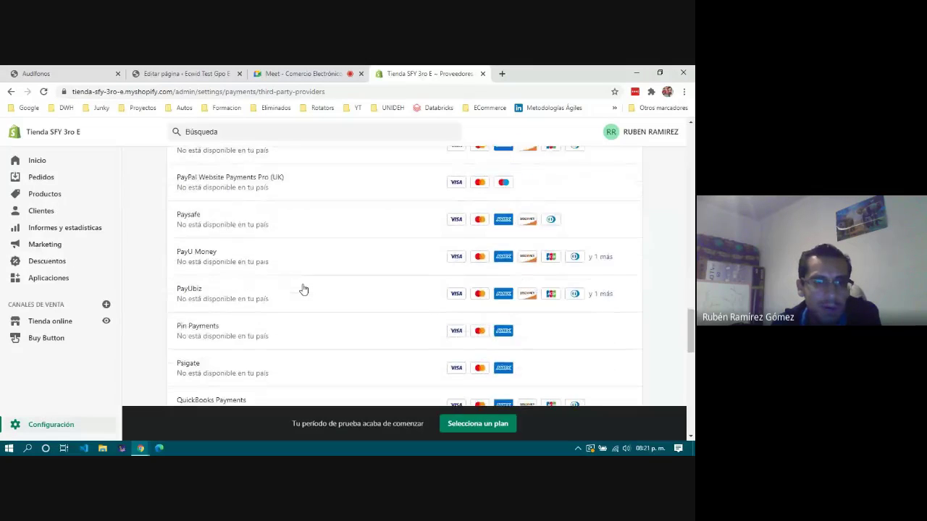
scroll(303, 289, down, 4)
scroll(304, 289, down, 2)
scroll(303, 289, down, 3)
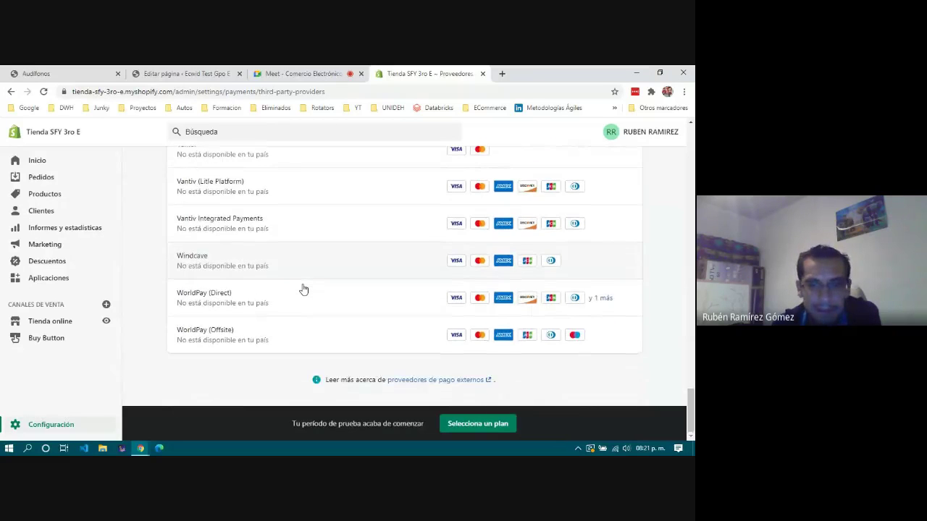
scroll(303, 289, up, 20)
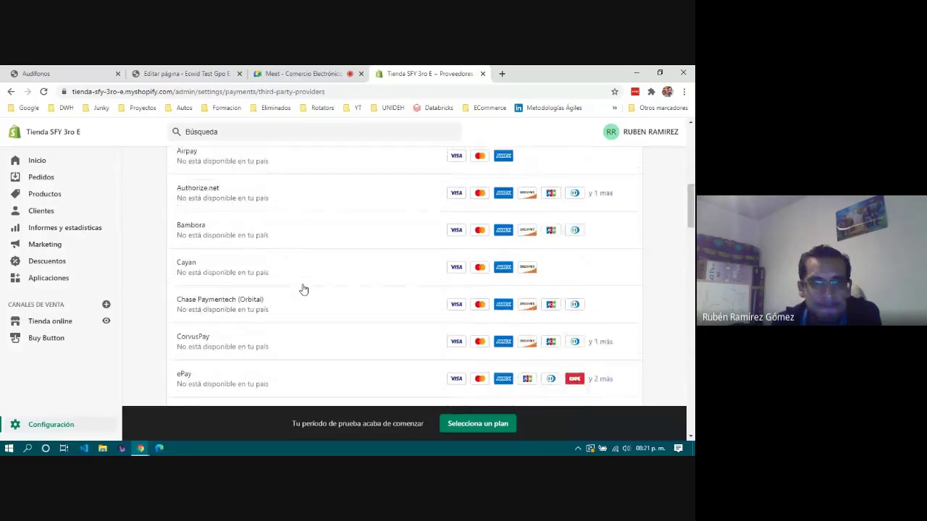
From the main Payments page, pick Cash on Delivery (COD) as a manual payment method and start its additional details.
click(175, 164)
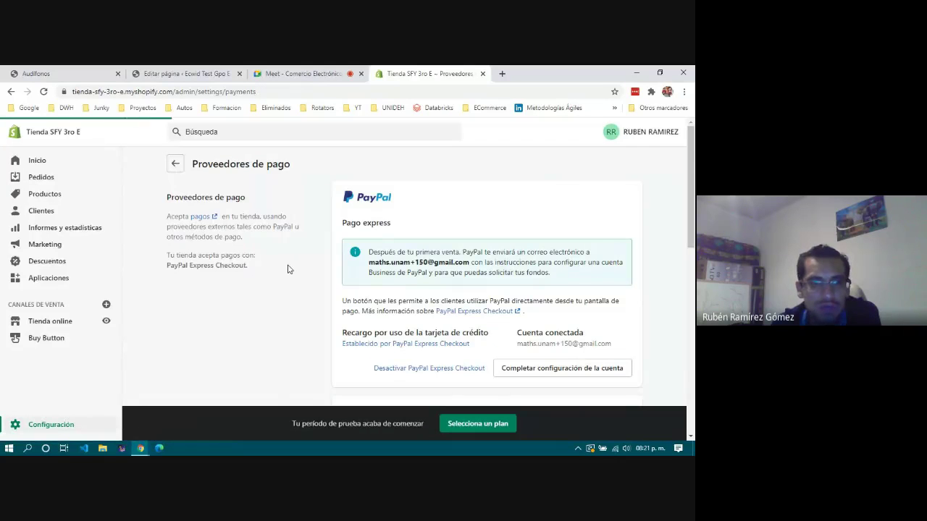
scroll(288, 269, down, 6)
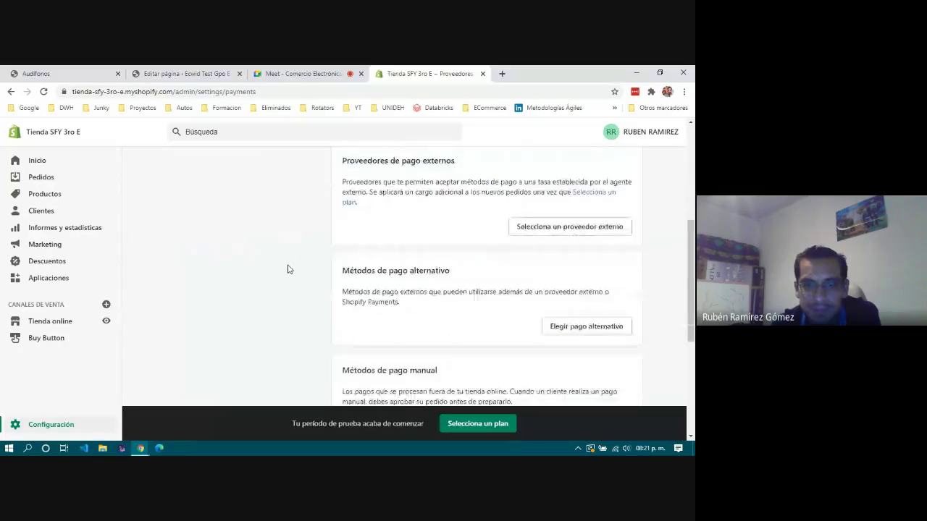
scroll(372, 264, down, 2)
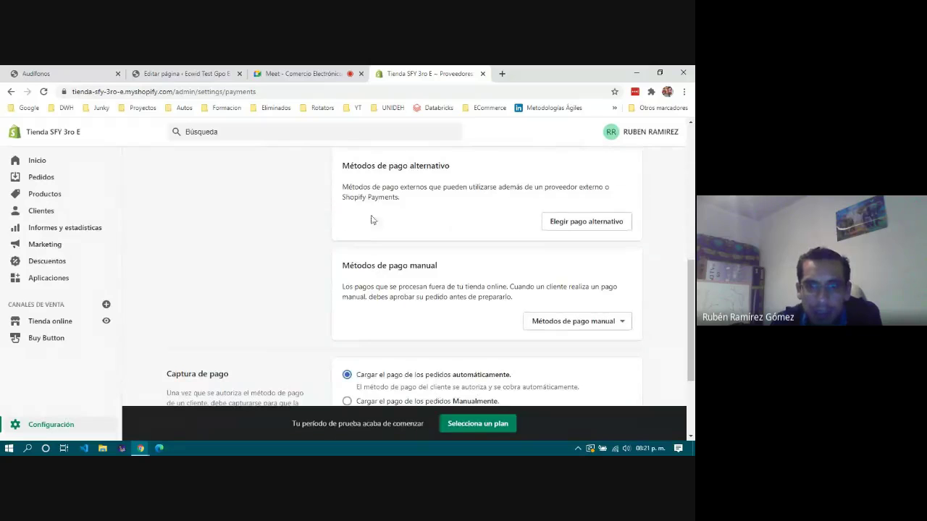
click(598, 323)
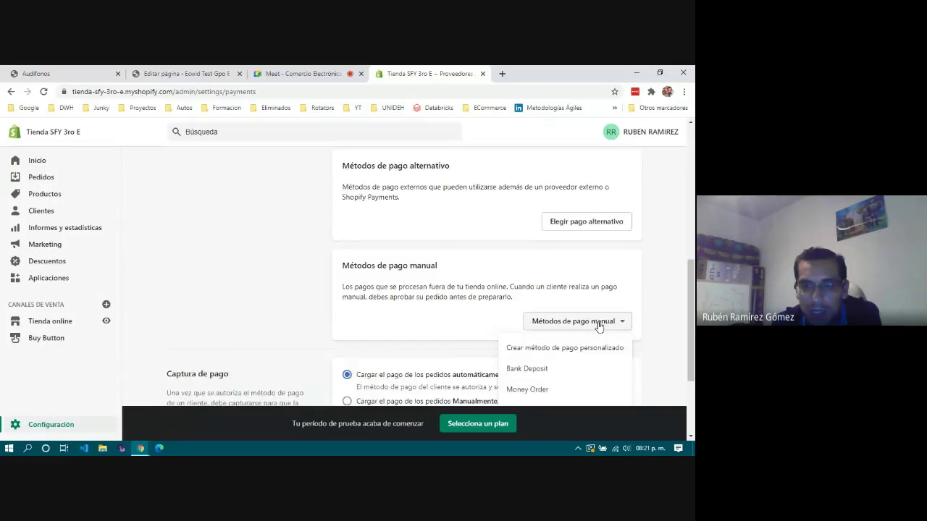
scroll(550, 322, down, 1)
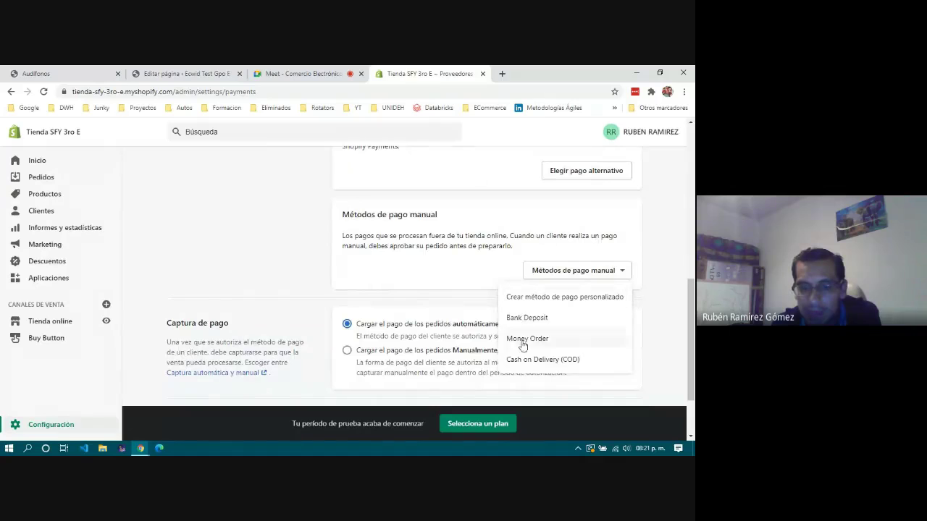
click(560, 360)
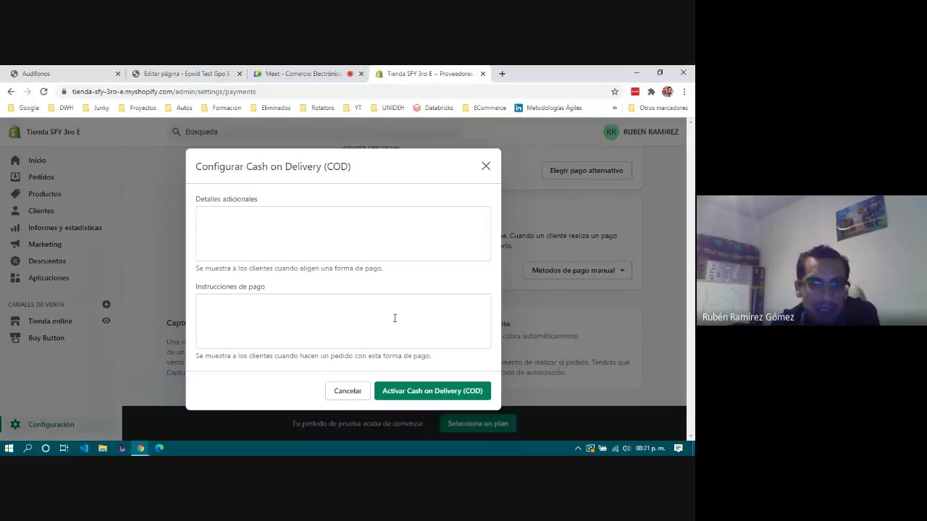
click(212, 212)
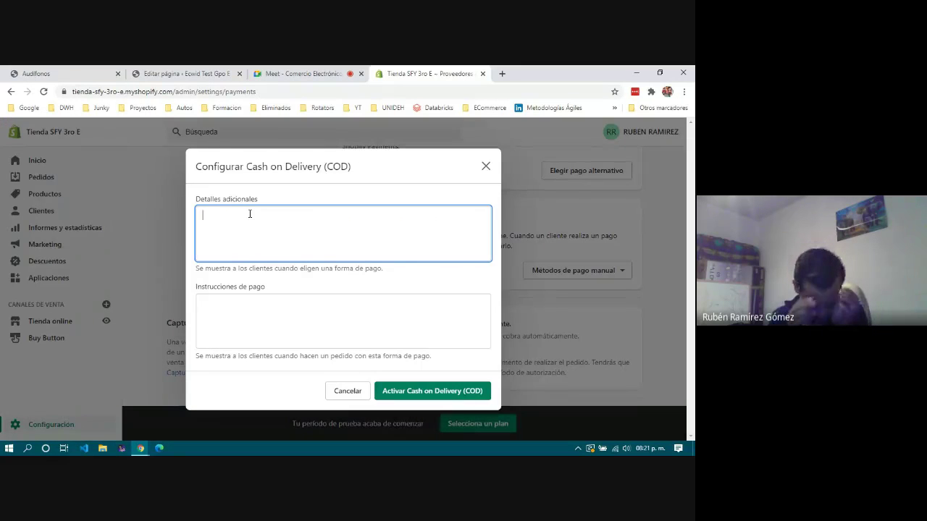
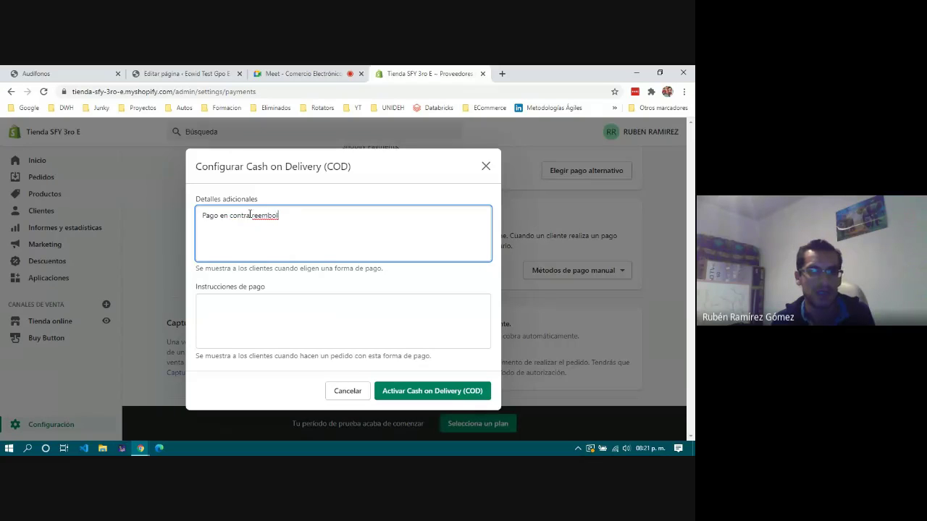
Correct 'reembolzo' to 'reembolso' in the Cash on Delivery details, making 'Pago en contra reembolso'.
click(348, 306)
double_click(276, 215)
right_click(276, 213)
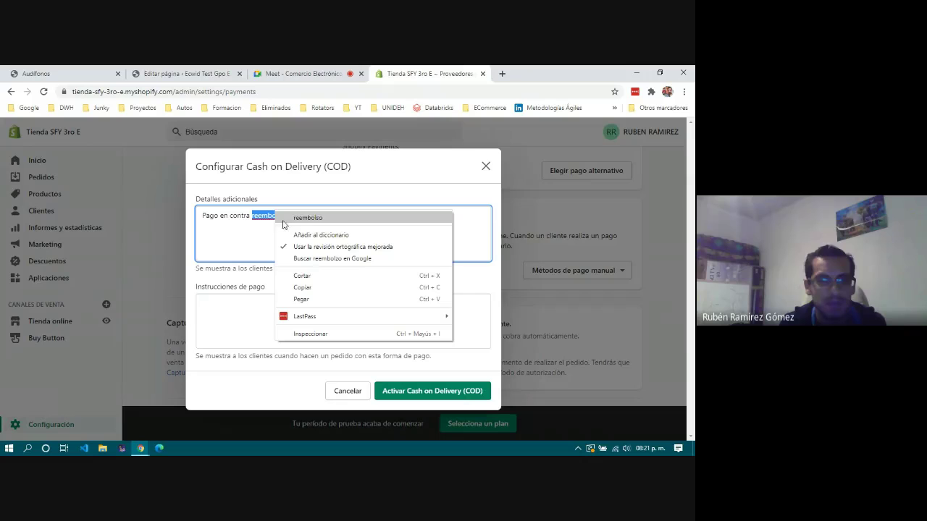
click(308, 218)
Activate Cash on Delivery (COD), confirm it, and check the updated payment settings.
click(271, 309)
click(420, 391)
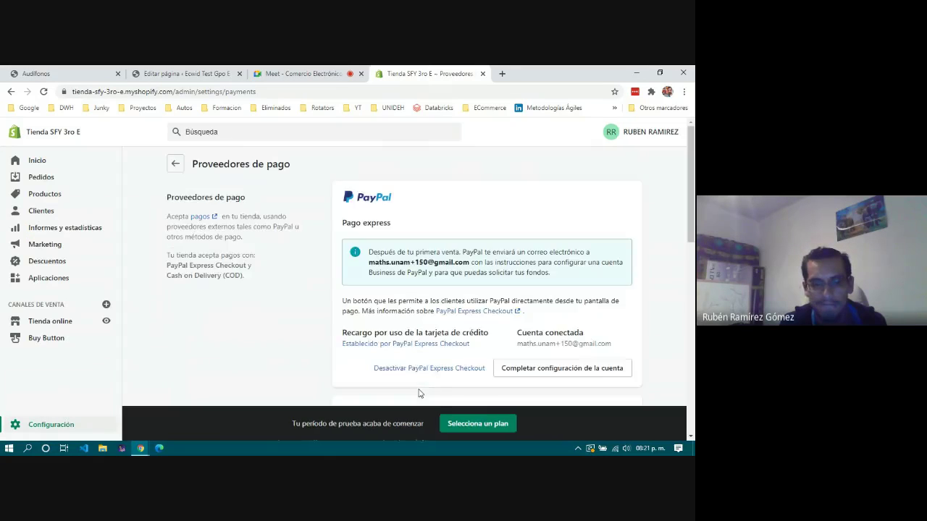
scroll(453, 308, down, 1)
scroll(456, 305, down, 5)
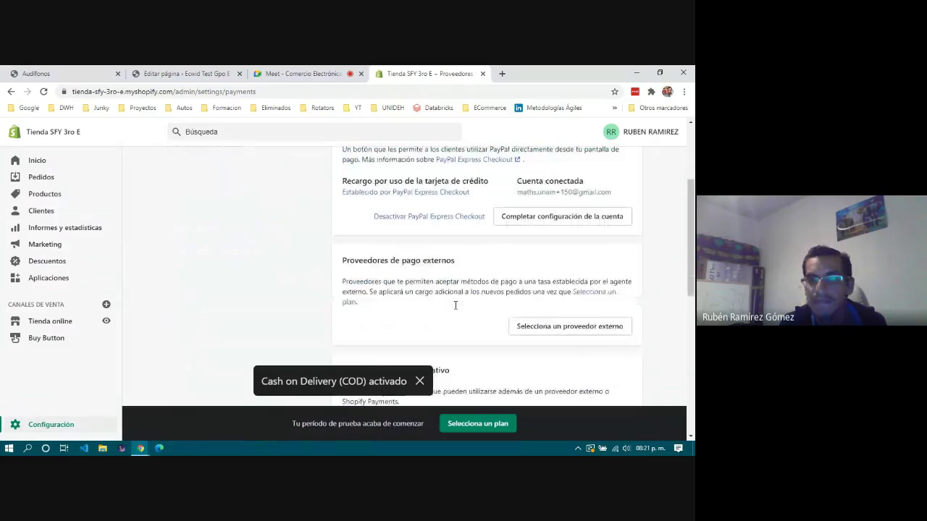
scroll(455, 310, down, 3)
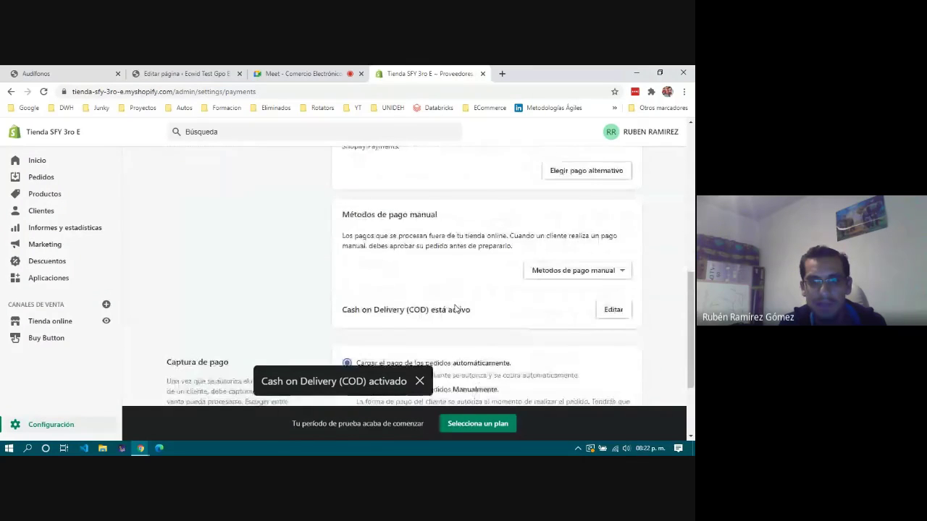
scroll(404, 271, down, 1)
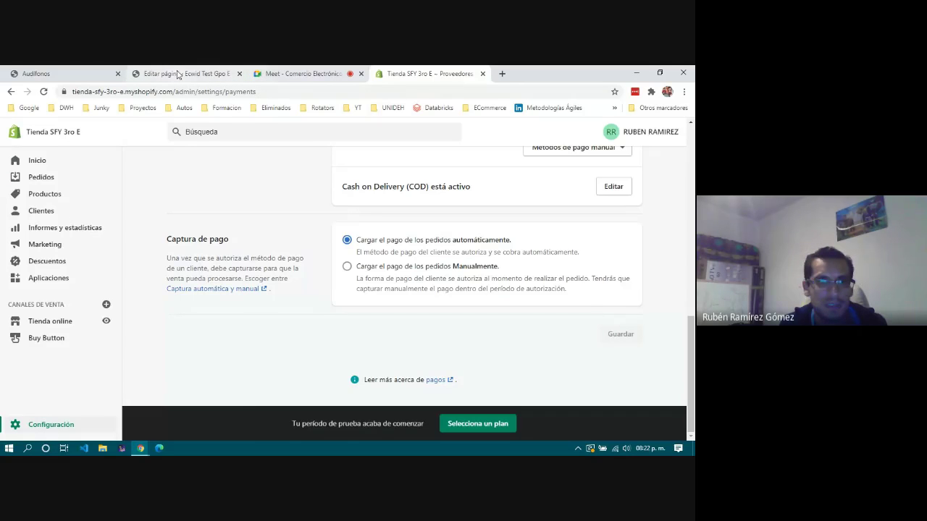
key(ctrl+1)
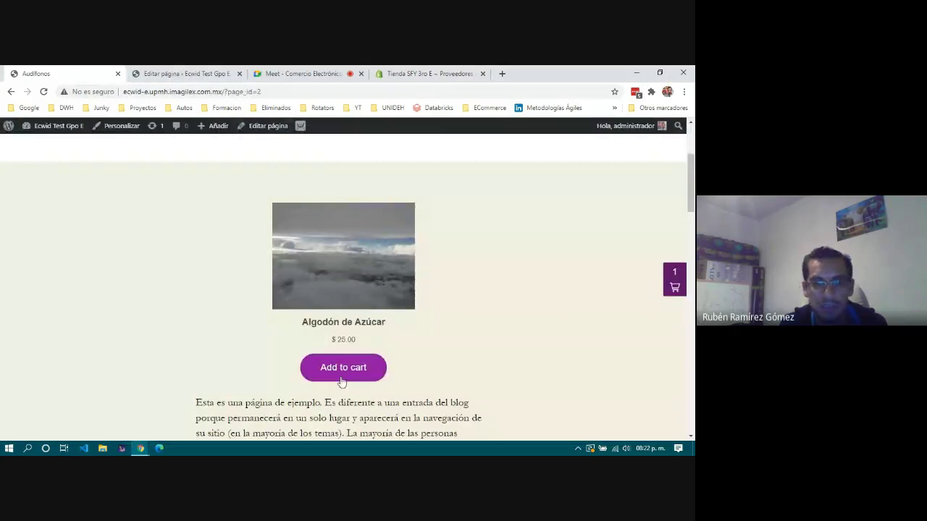
Add a second Algodón de Azúcar ($50.00 subtotal) and attempt checkout, getting the Checkout System disabled error.
click(349, 371)
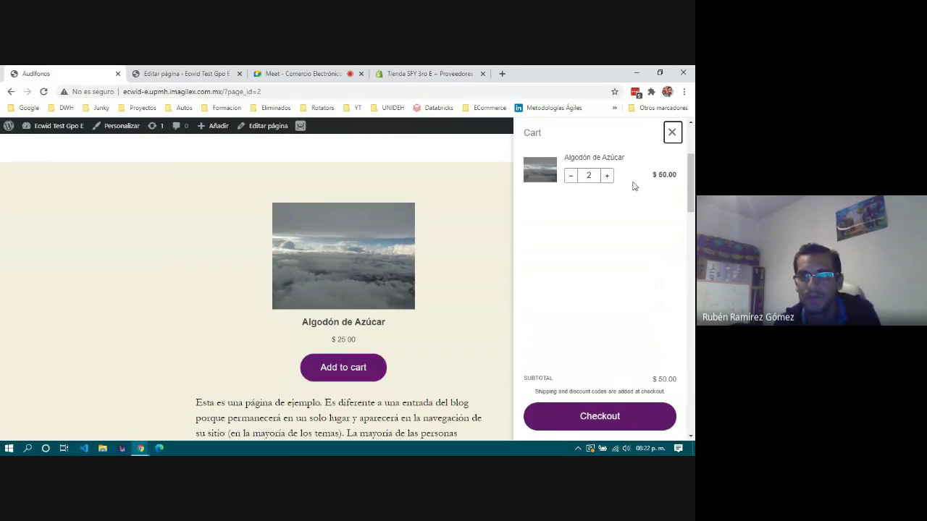
click(606, 420)
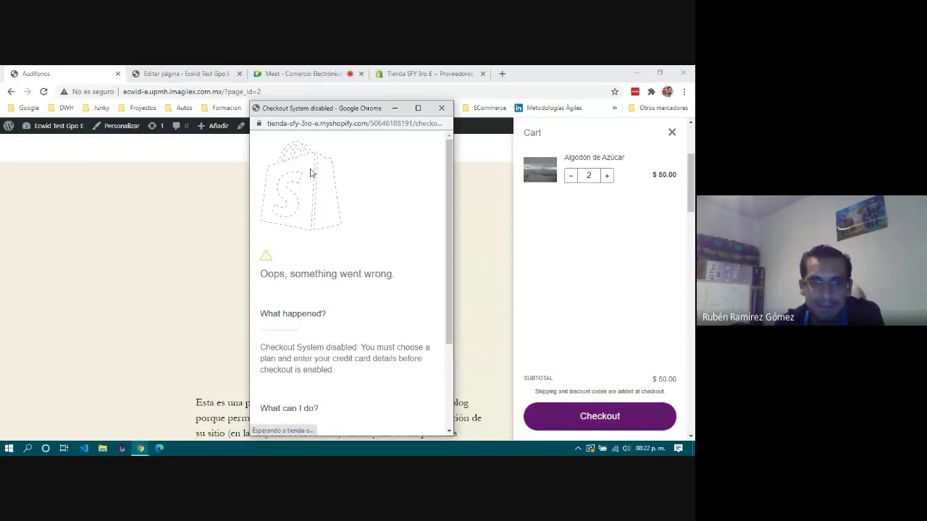
scroll(334, 286, down, 2)
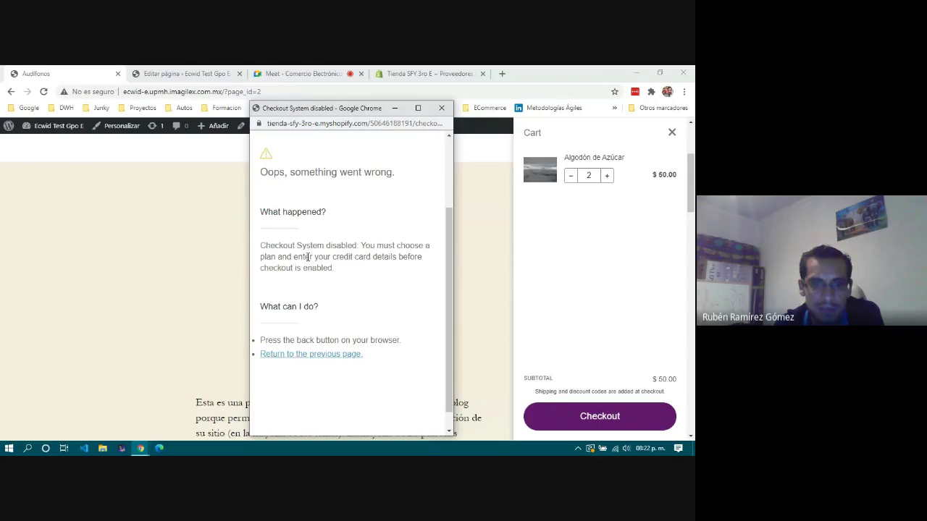
drag(261, 245, 374, 267)
click(352, 276)
scroll(351, 278, down, 1)
Return from the error, retry checkout of the two-item cart, and close the error window.
click(334, 335)
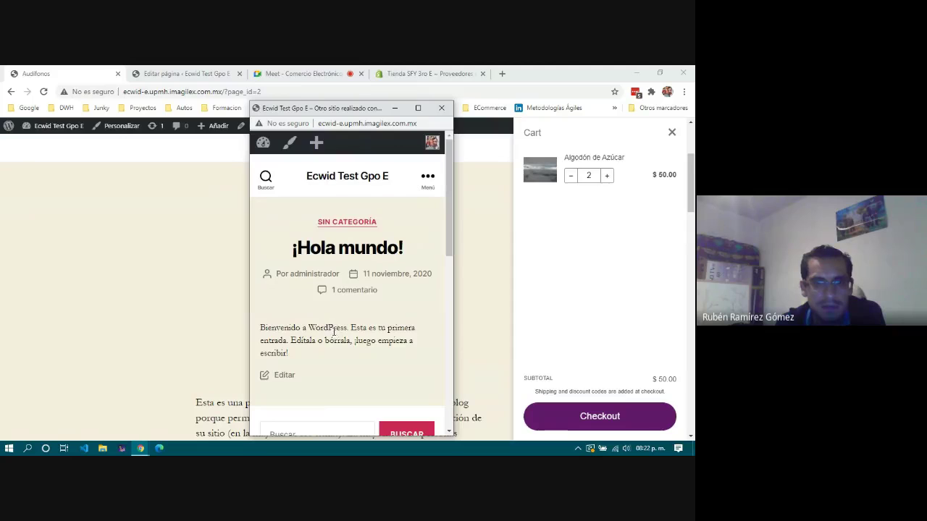
scroll(334, 333, down, 8)
scroll(334, 332, up, 10)
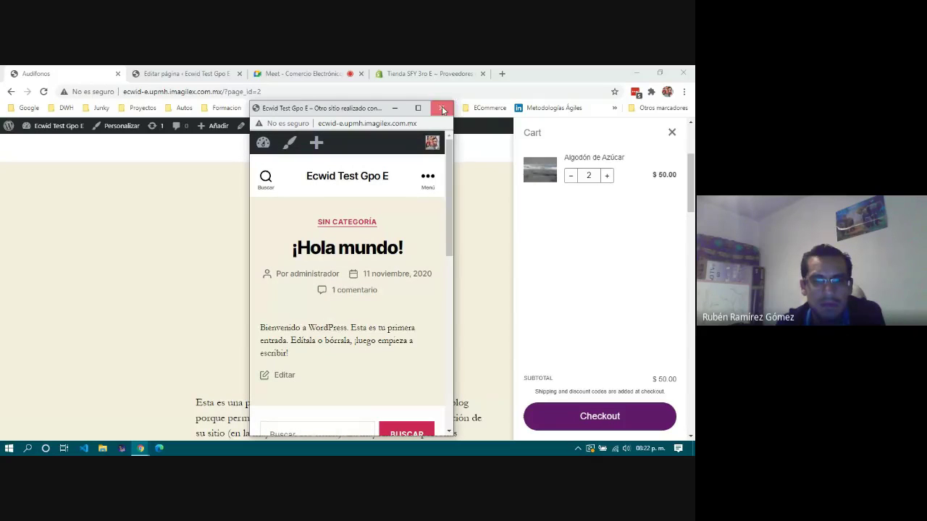
click(441, 107)
click(605, 418)
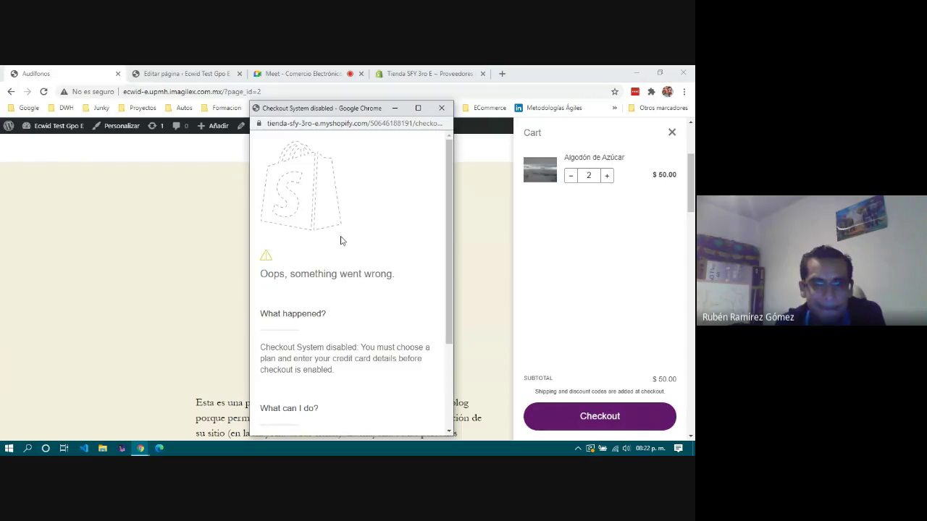
scroll(341, 240, down, 1)
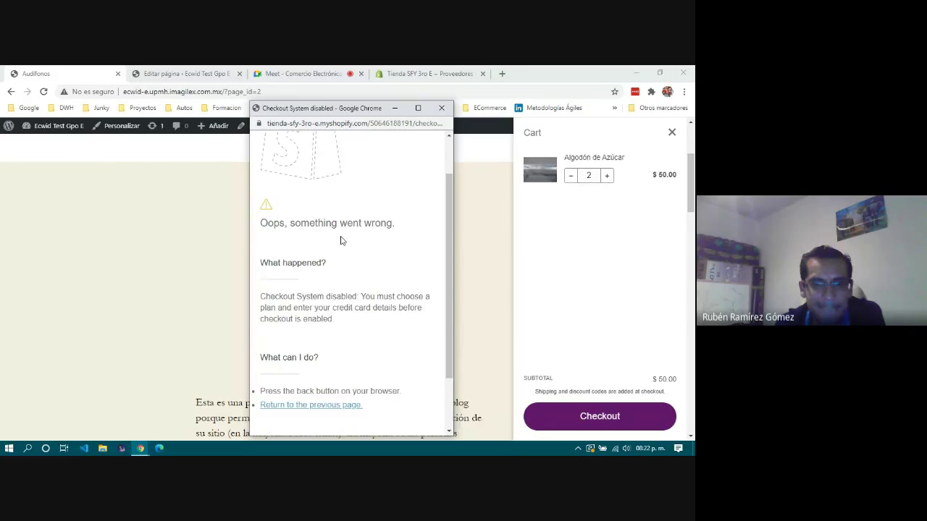
click(441, 107)
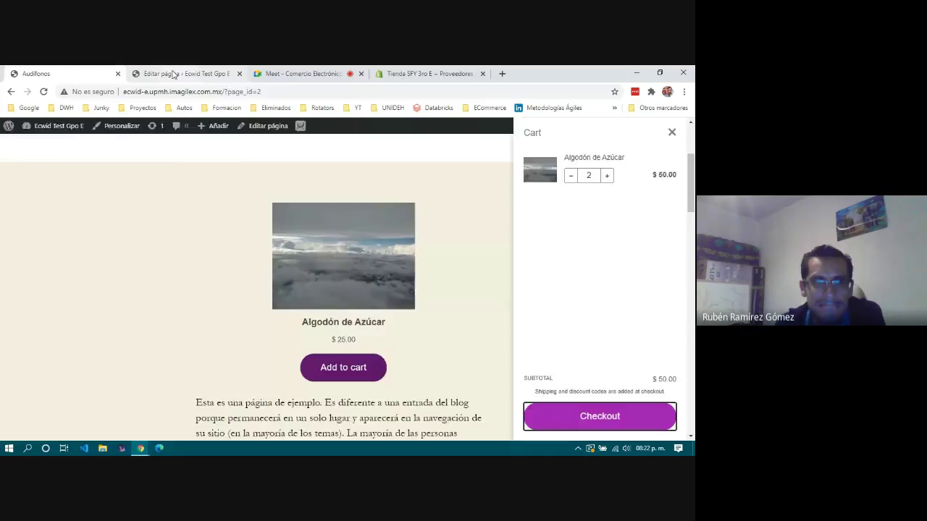
click(185, 73)
Deactivate PayPal Express Checkout in Shopify's payment settings and confirm.
click(407, 73)
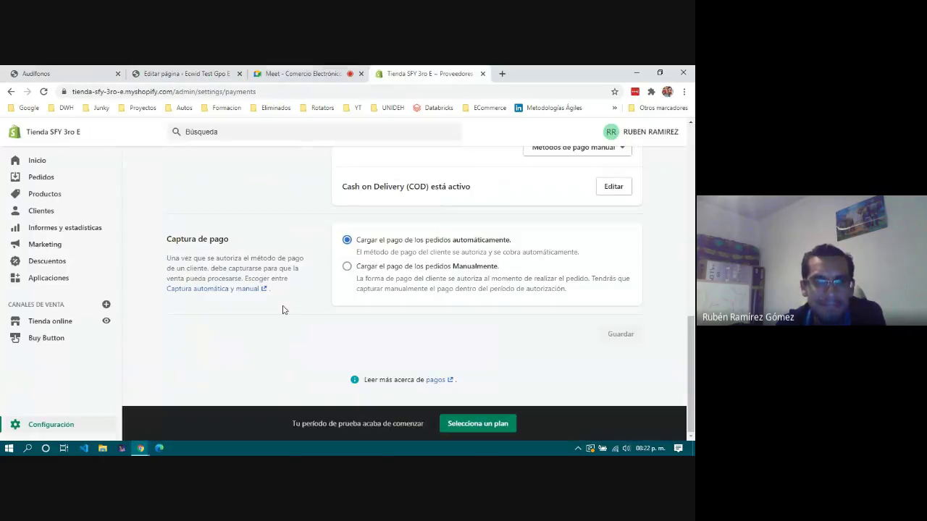
scroll(268, 337, up, 4)
scroll(268, 336, down, 4)
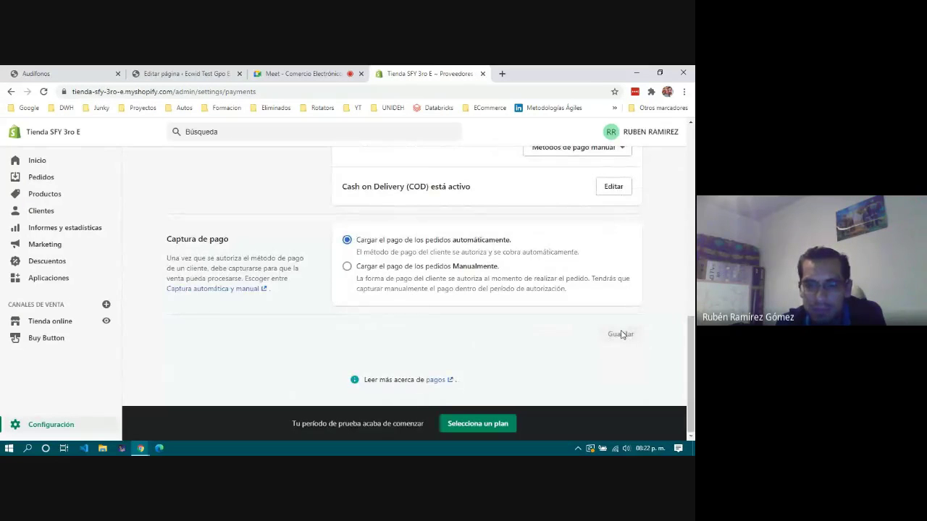
scroll(476, 235, up, 4)
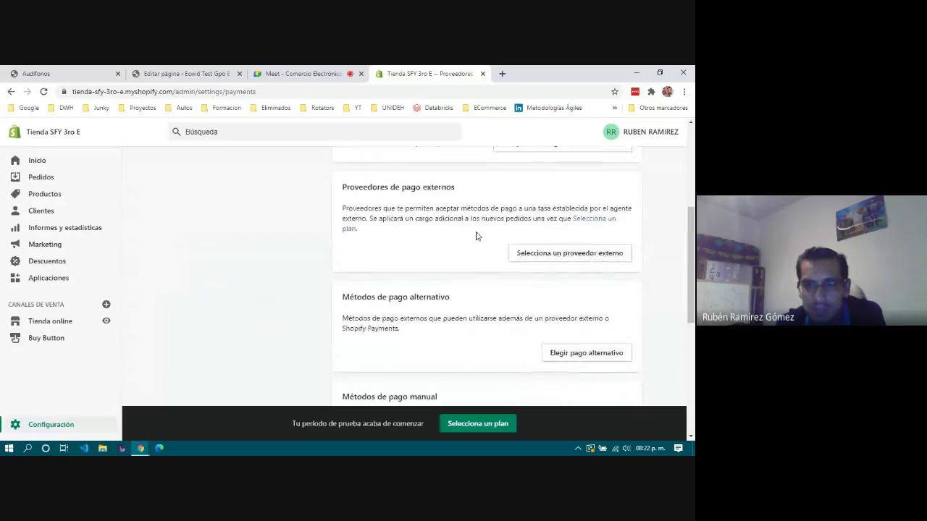
scroll(476, 234, up, 3)
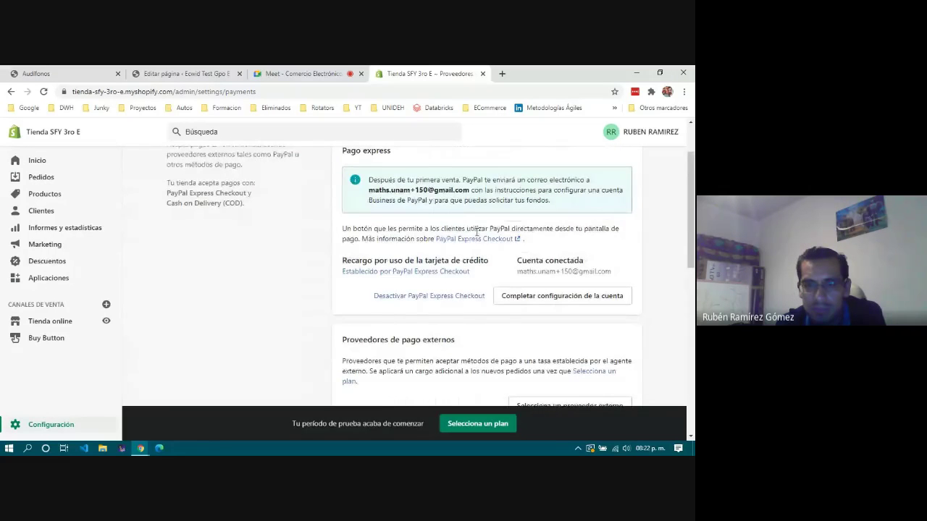
click(429, 296)
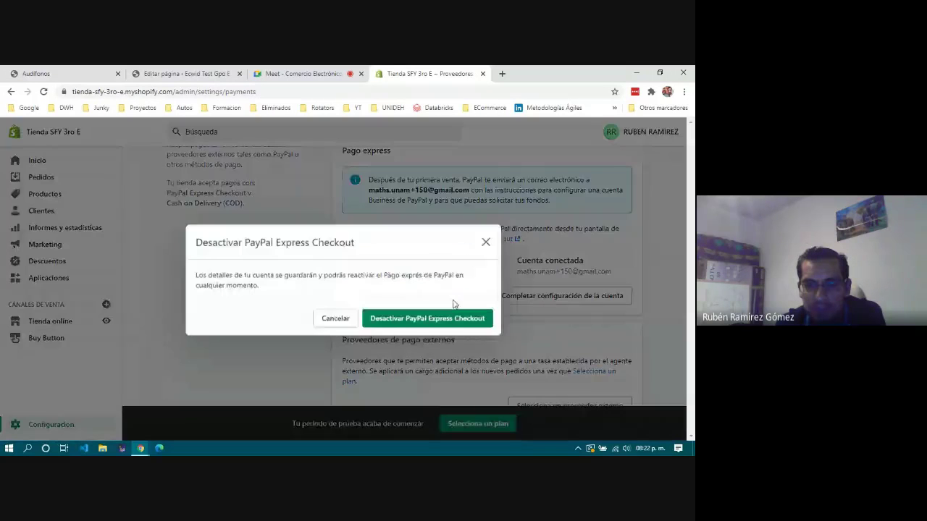
click(394, 320)
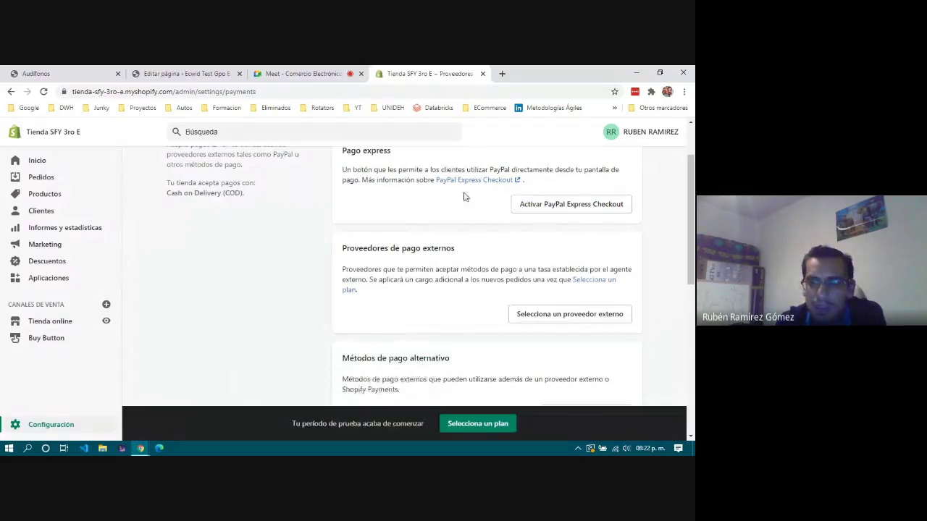
Review the payment providers, with Cash on Delivery (COD) as the only accepted method.
scroll(465, 197, up, 2)
scroll(476, 210, down, 3)
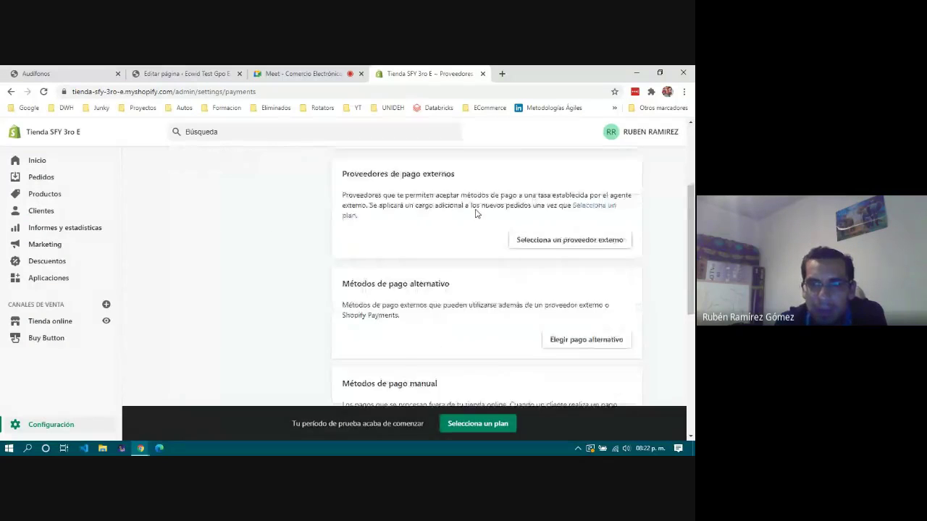
scroll(546, 213, down, 3)
drag(351, 218, 482, 222)
click(483, 222)
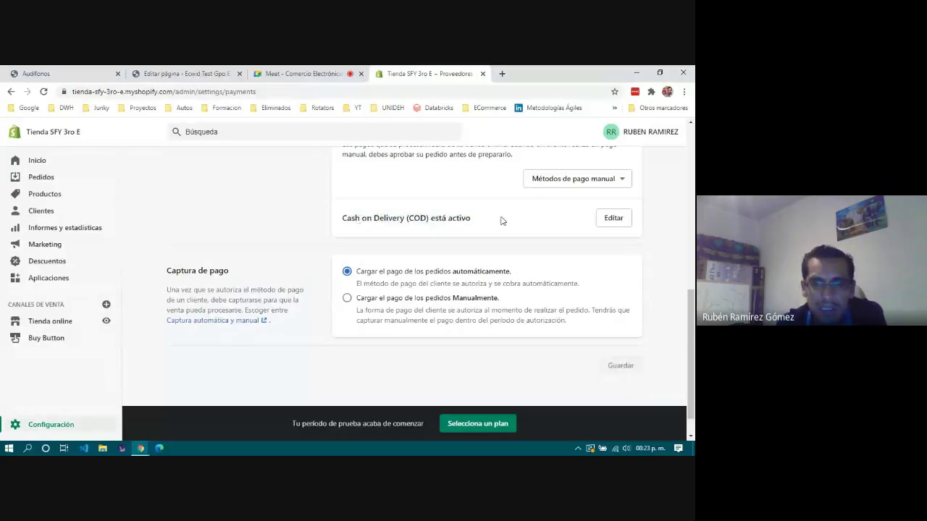
scroll(502, 220, down, 1)
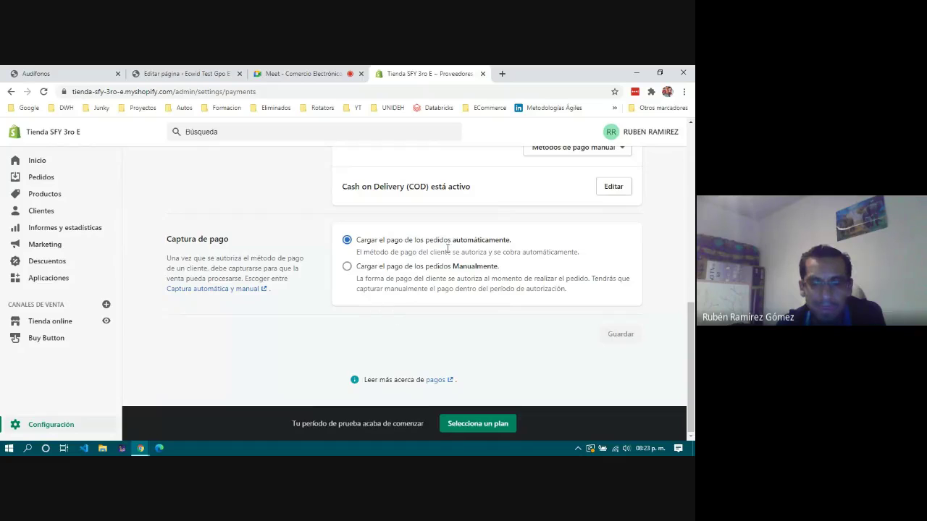
scroll(526, 365, up, 10)
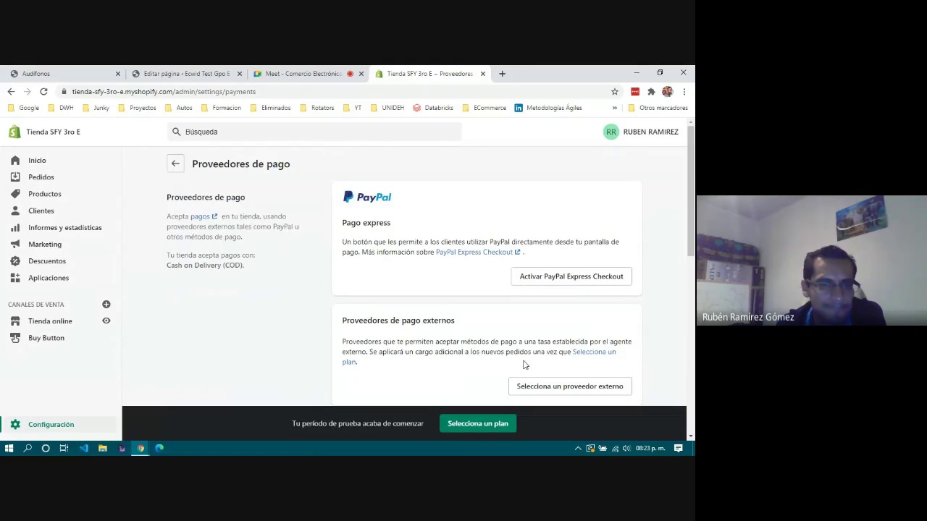
scroll(526, 365, down, 2)
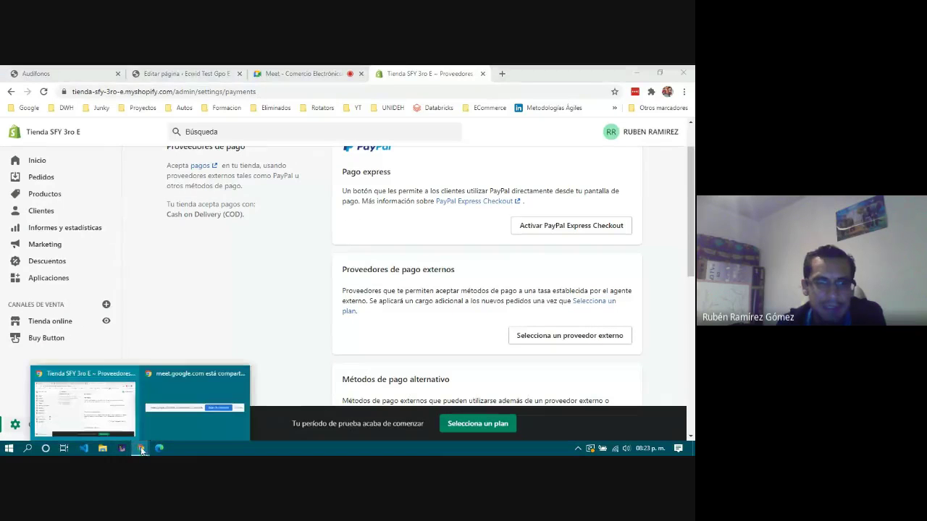
click(85, 77)
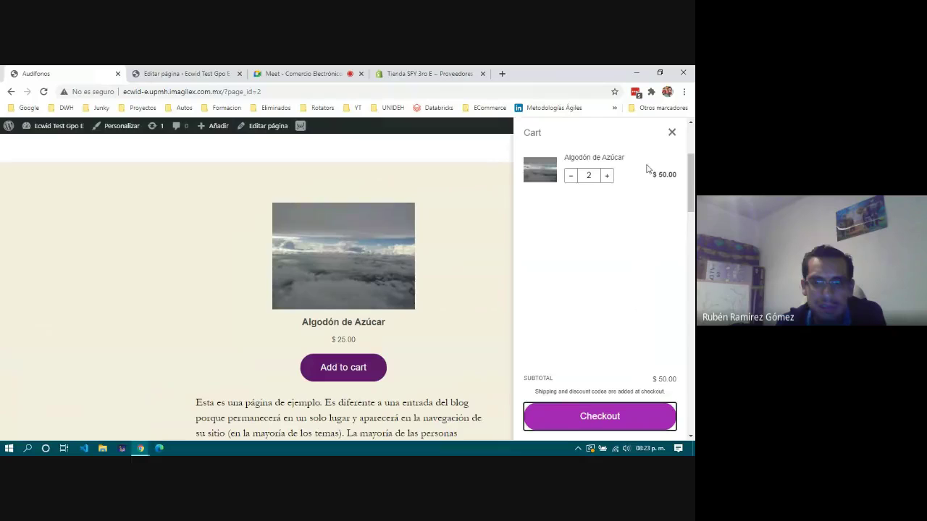
Retry checkout for the two-item cart, close the failed window, and reload the store page.
click(618, 420)
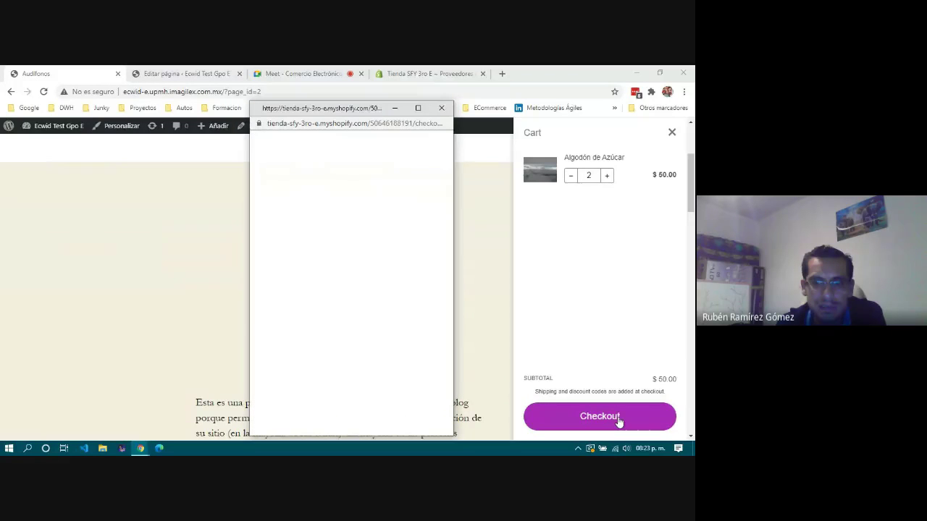
click(441, 108)
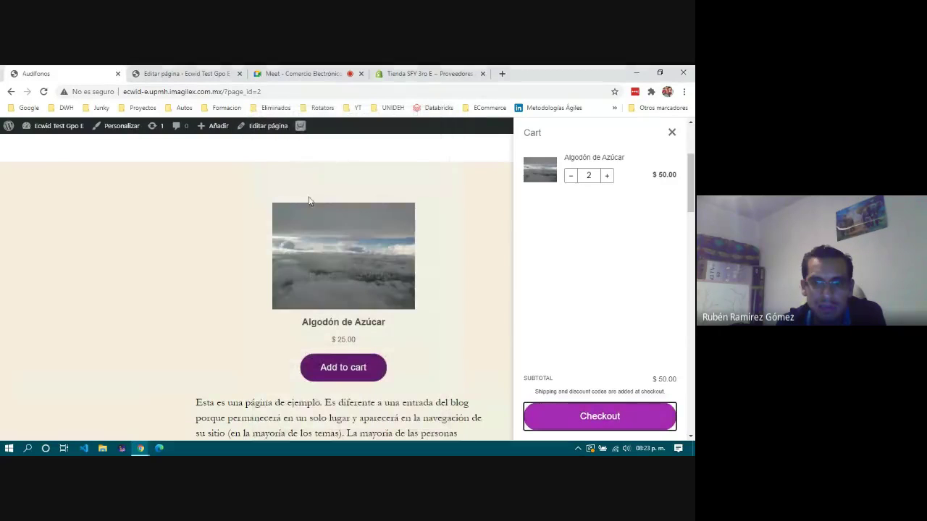
click(44, 92)
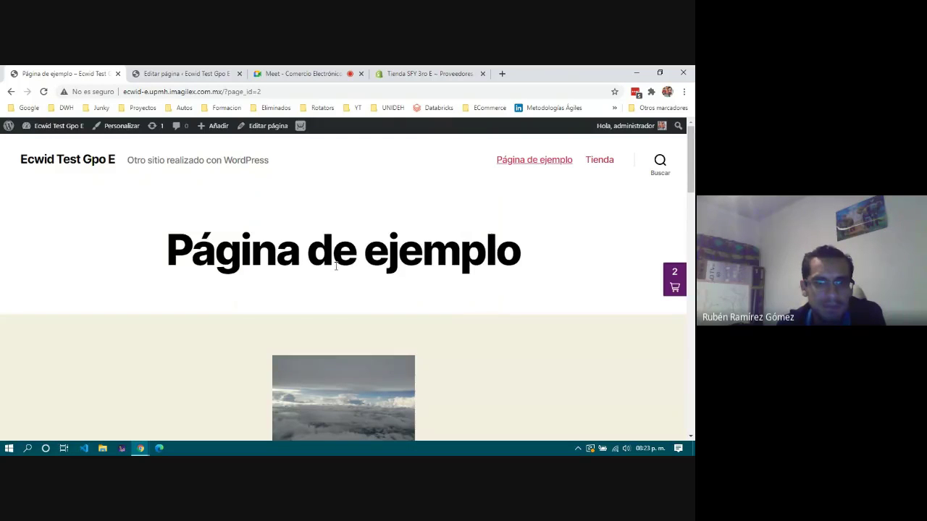
scroll(335, 267, down, 4)
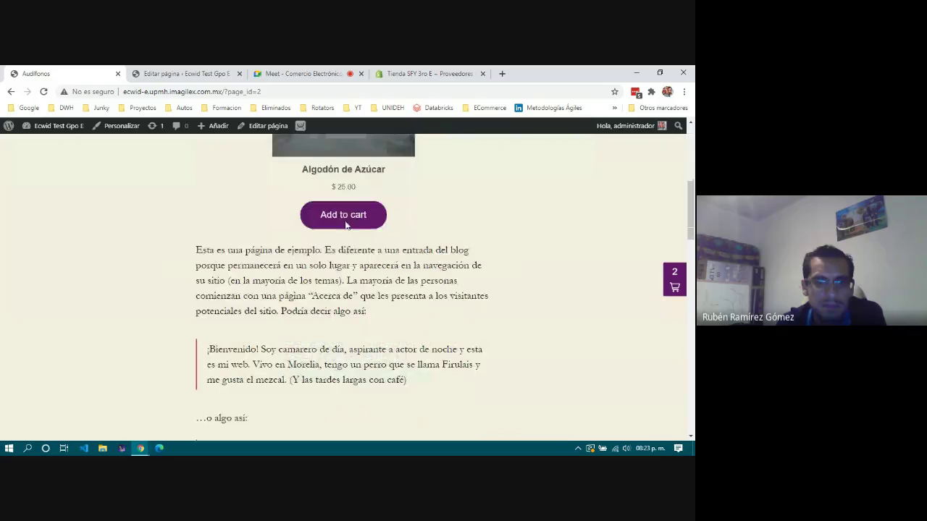
Add a third Algodón de Azúcar ($75.00 total), attempt checkout, and close the checkout-disabled error.
click(351, 216)
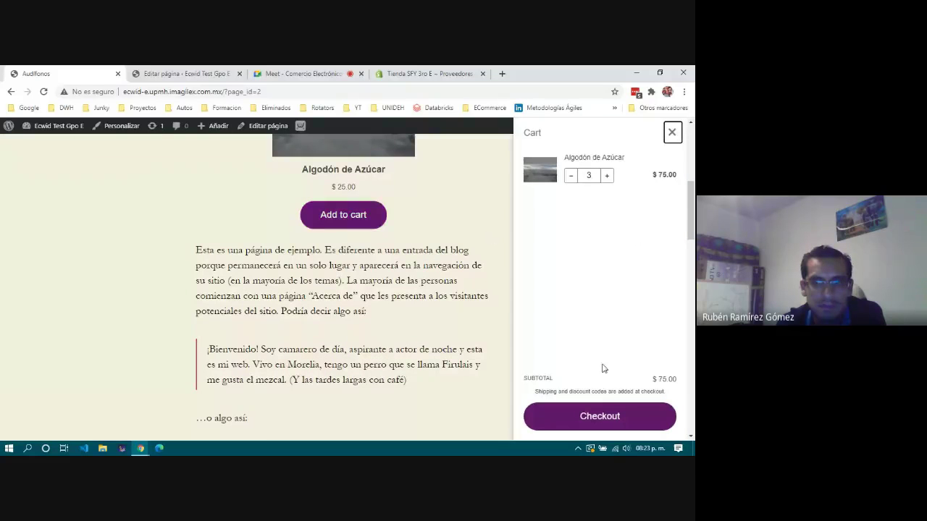
click(601, 418)
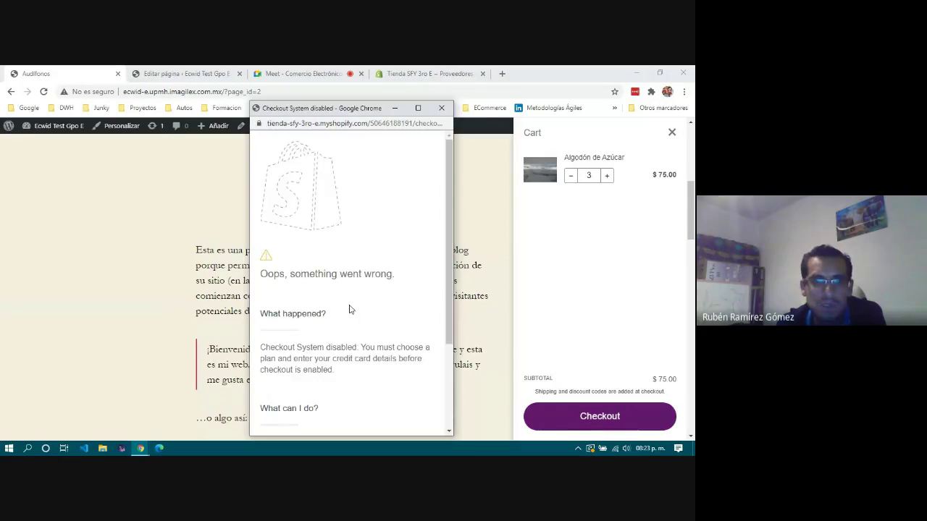
scroll(349, 310, down, 4)
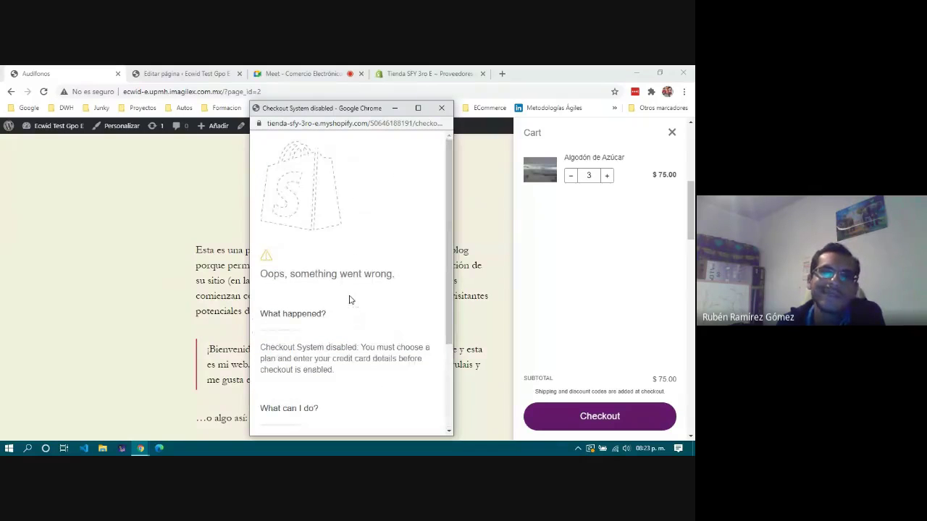
click(441, 108)
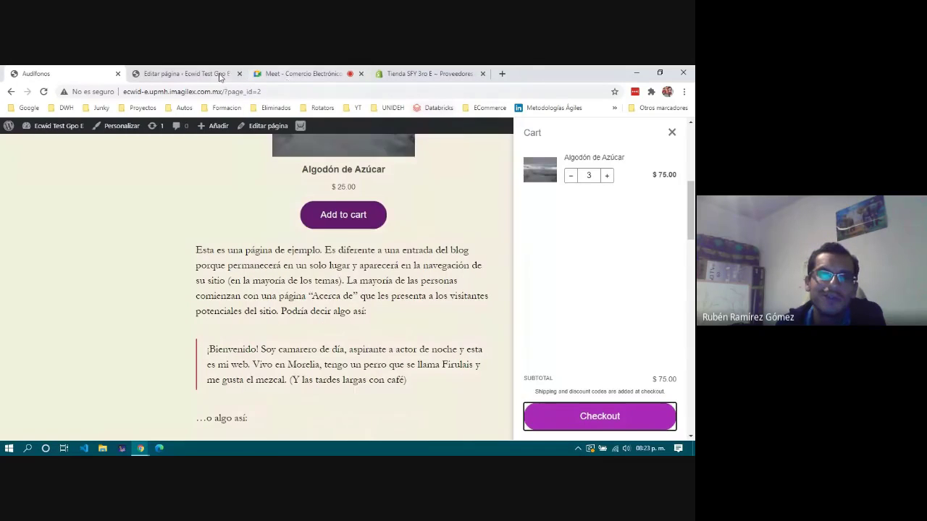
click(426, 73)
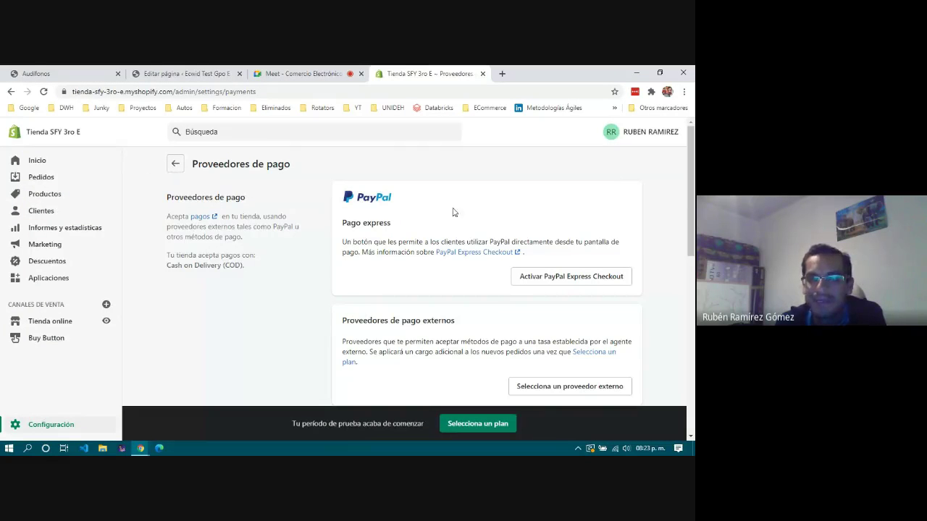
Confirm Cash on Delivery (COD) is active under Proveedores de pago, then return to the Inicio dashboard.
scroll(417, 335, down, 10)
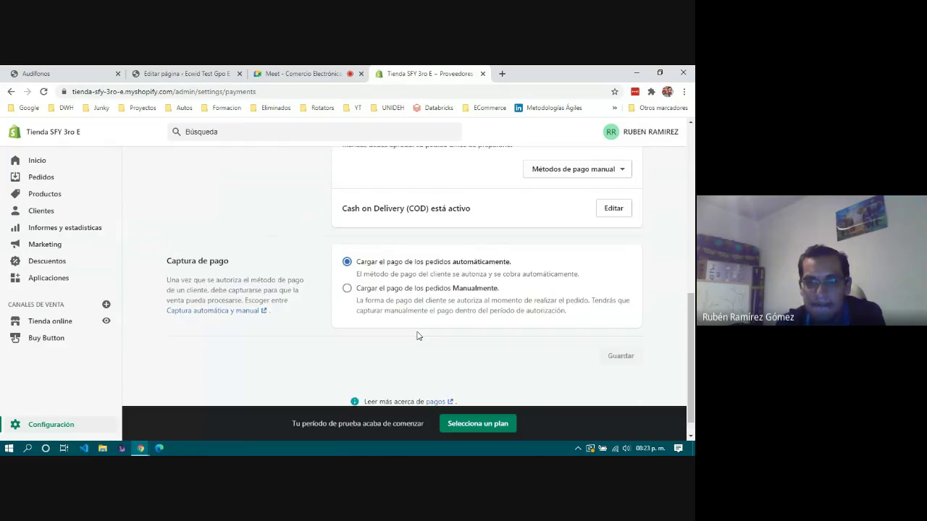
scroll(417, 335, up, 10)
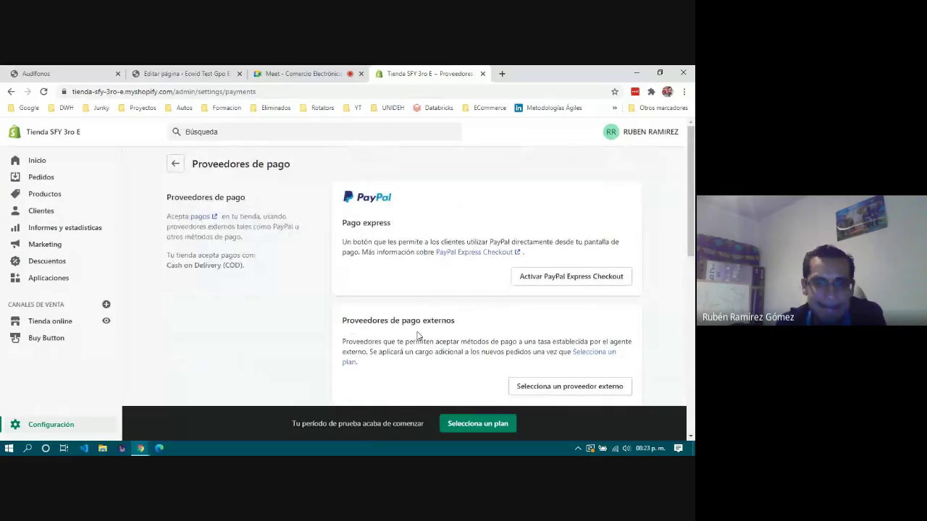
click(175, 166)
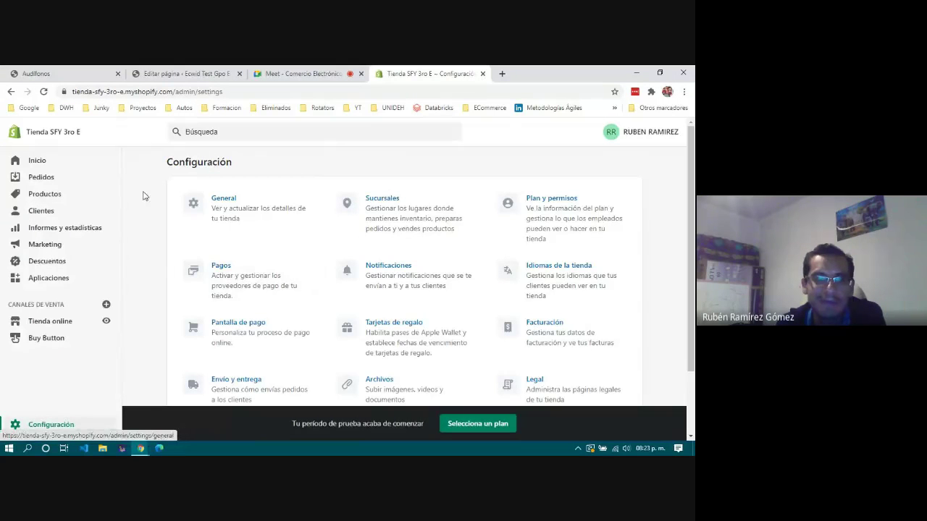
click(37, 162)
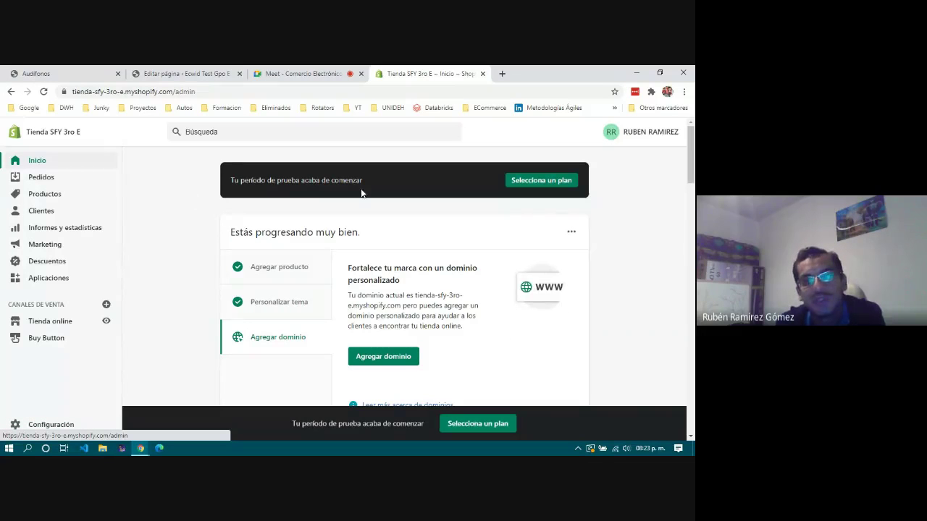
Review the empty Pedidos (orders) list.
click(41, 177)
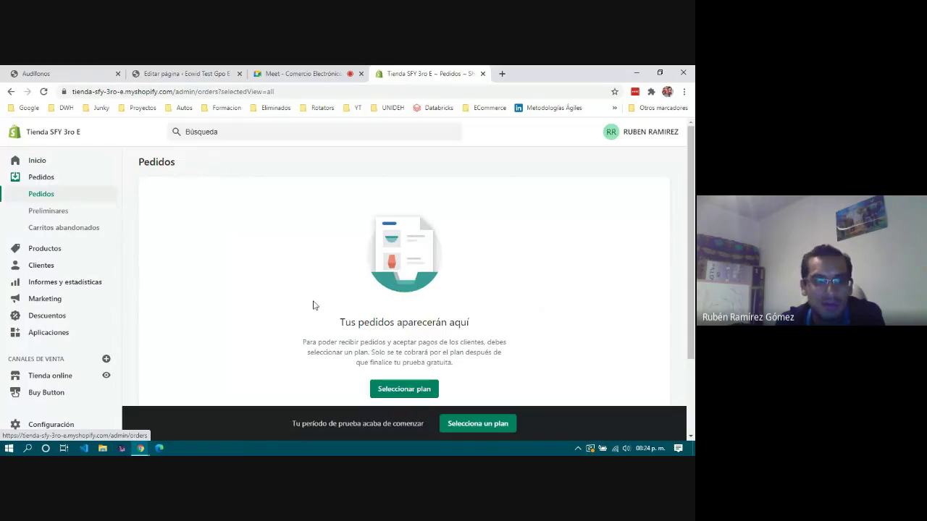
scroll(282, 315, down, 2)
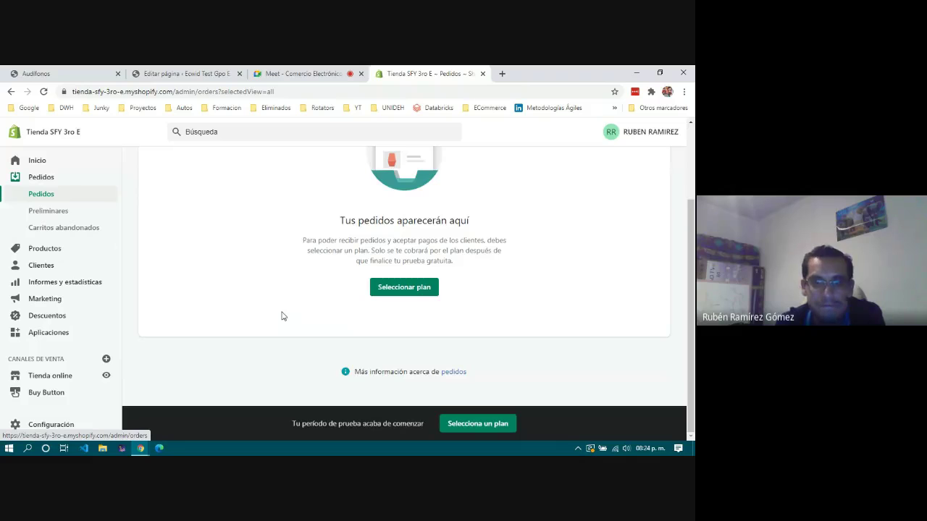
scroll(283, 315, up, 1)
drag(350, 272, 486, 273)
click(416, 284)
drag(362, 274, 392, 274)
Review the empty Carritos abandonados (abandoned carts) list and its explanation.
click(64, 229)
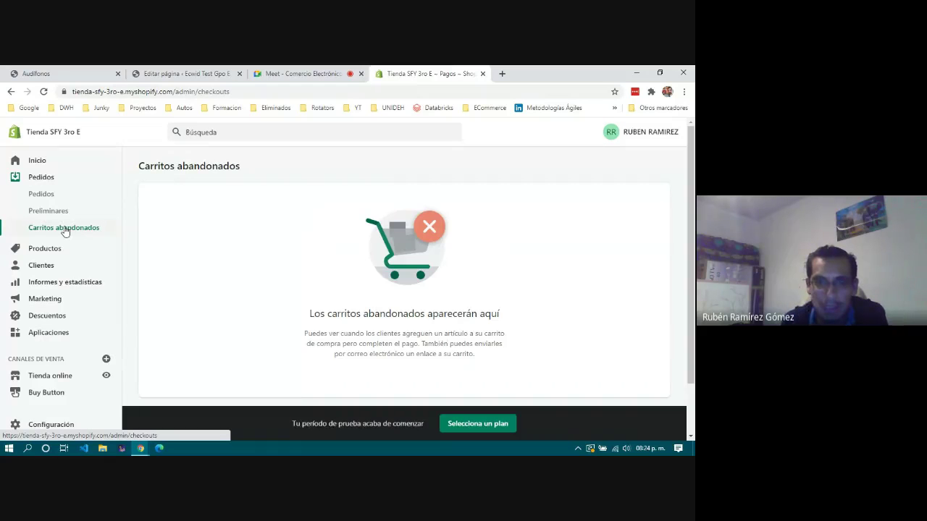
scroll(394, 240, down, 2)
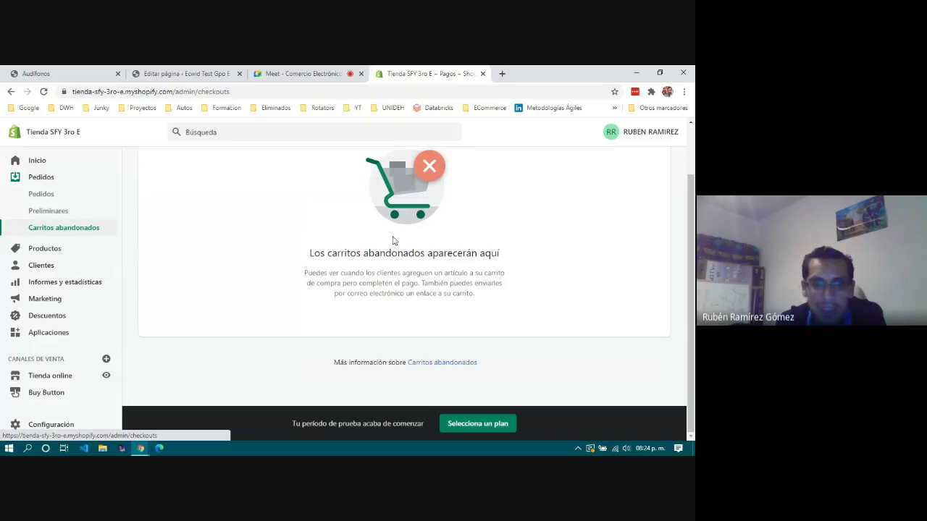
drag(338, 284, 497, 300)
click(497, 300)
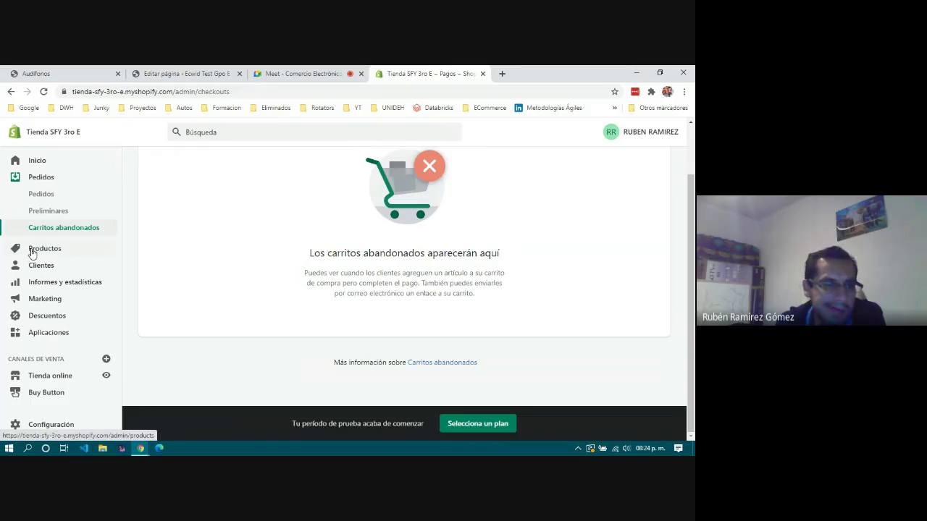
scroll(360, 265, up, 2)
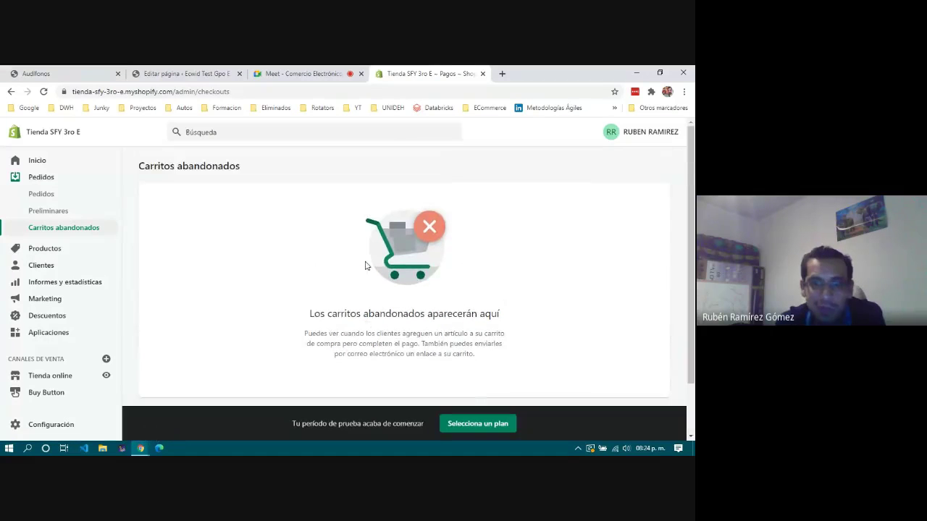
Go back through Pedidos to the Inicio dashboard, then switch to the Google Meet call.
click(30, 195)
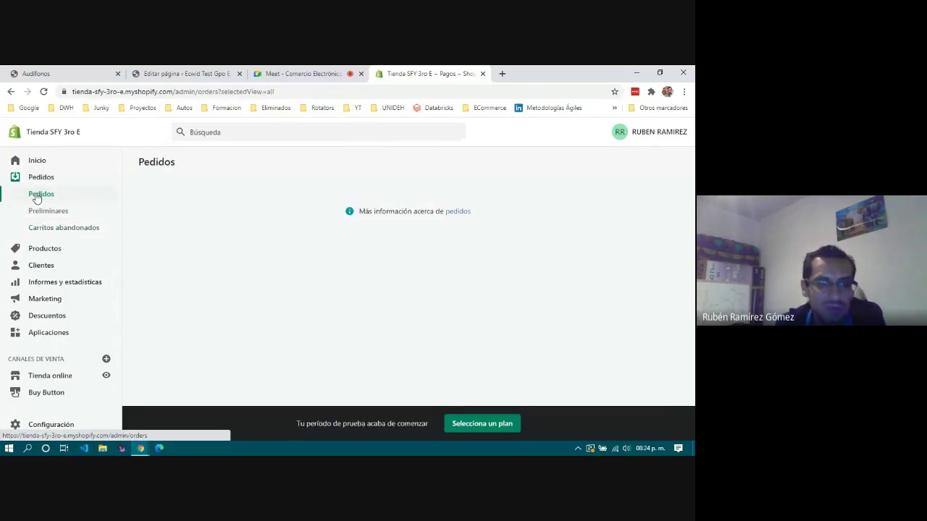
scroll(391, 323, down, 3)
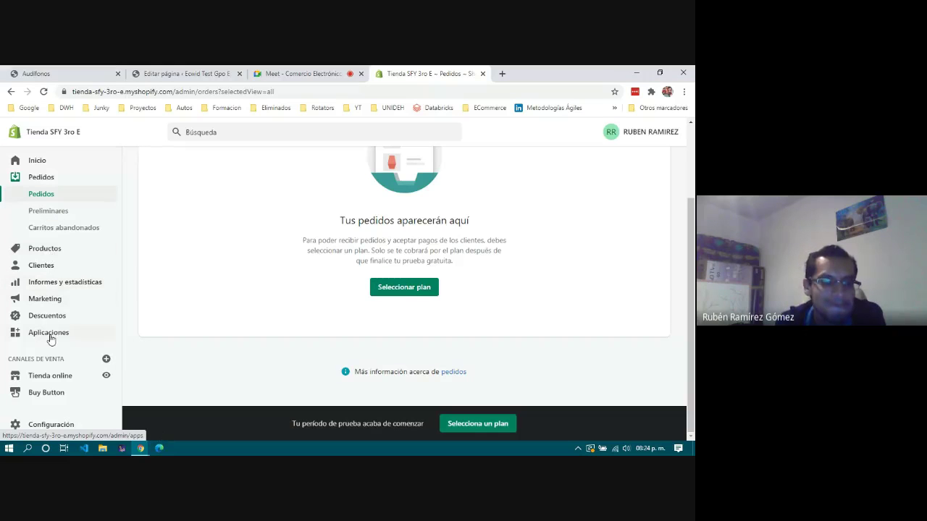
scroll(475, 267, up, 2)
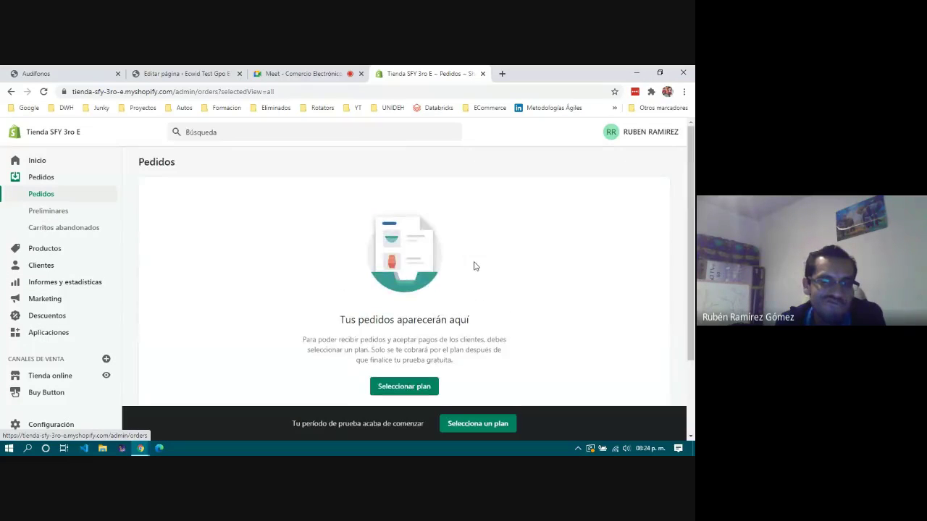
click(51, 165)
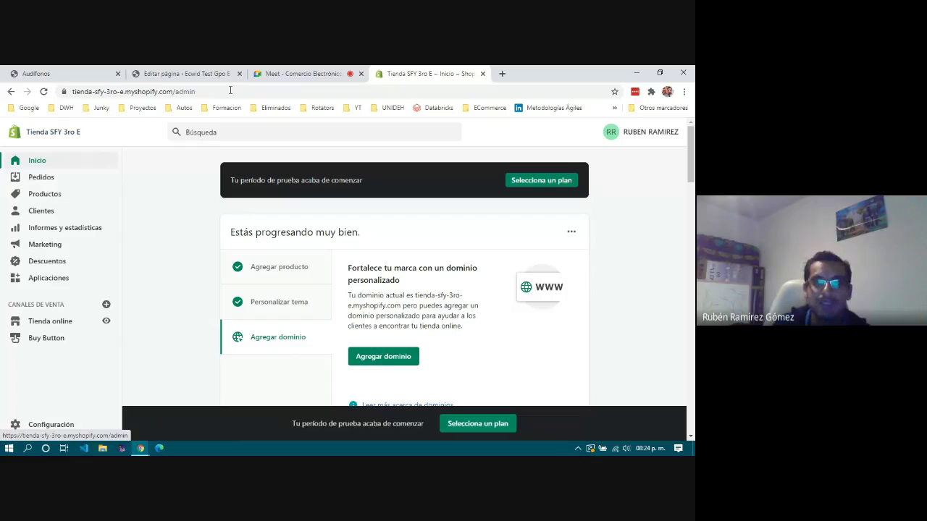
click(307, 74)
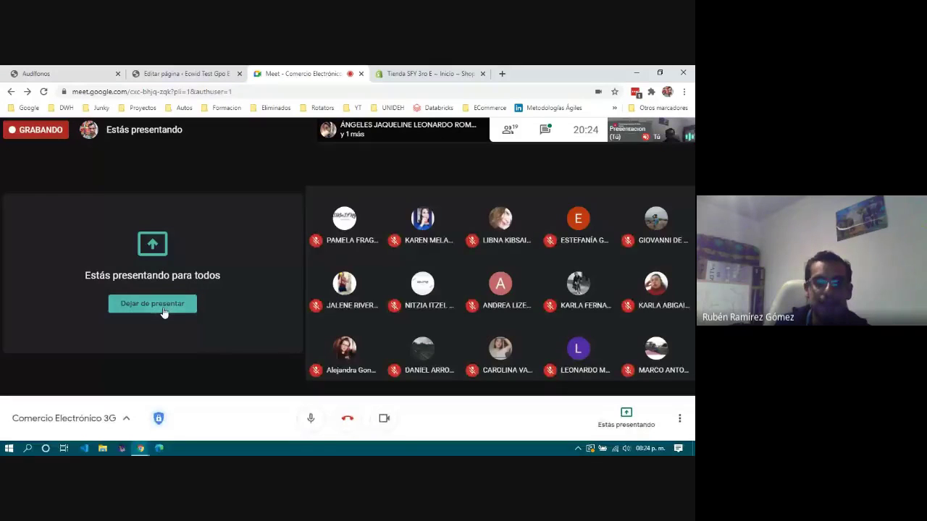